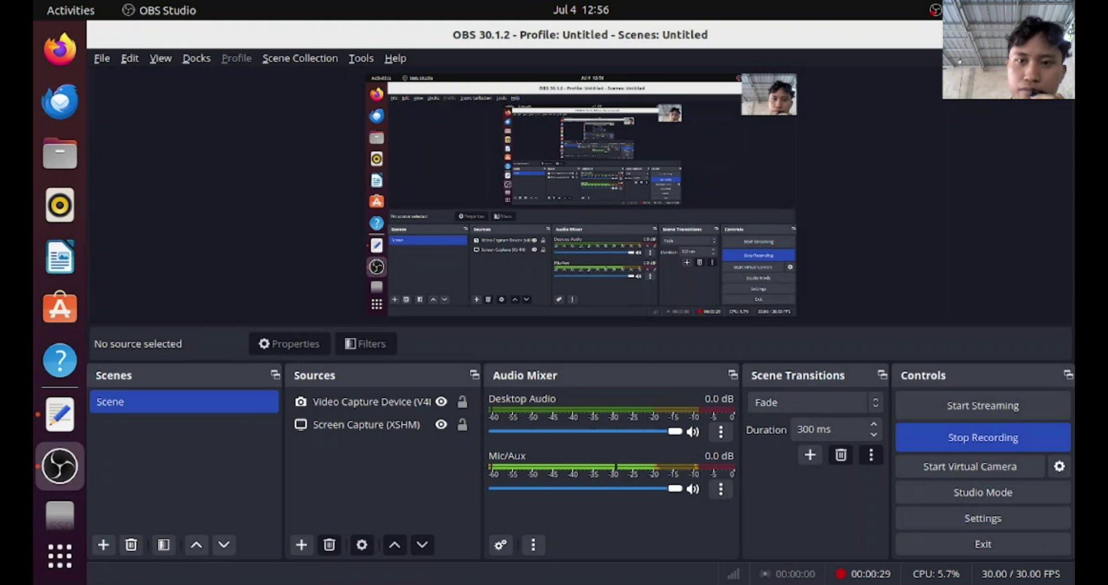
Minimize OBS Studio to reveal the 'install apache2' notes in the Text Editor
left_click(997, 35)
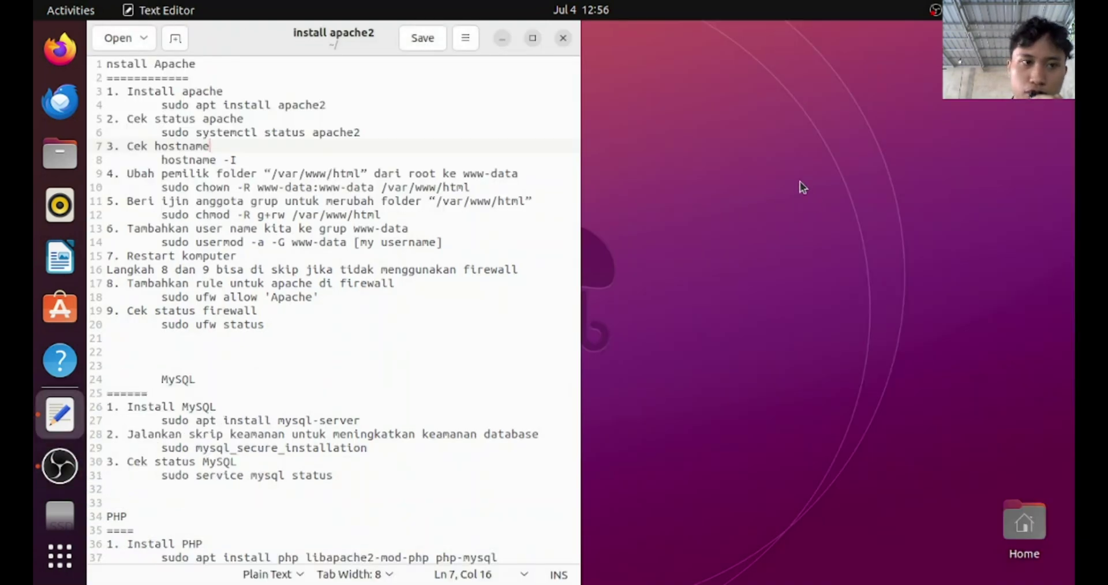
left_click(497, 133)
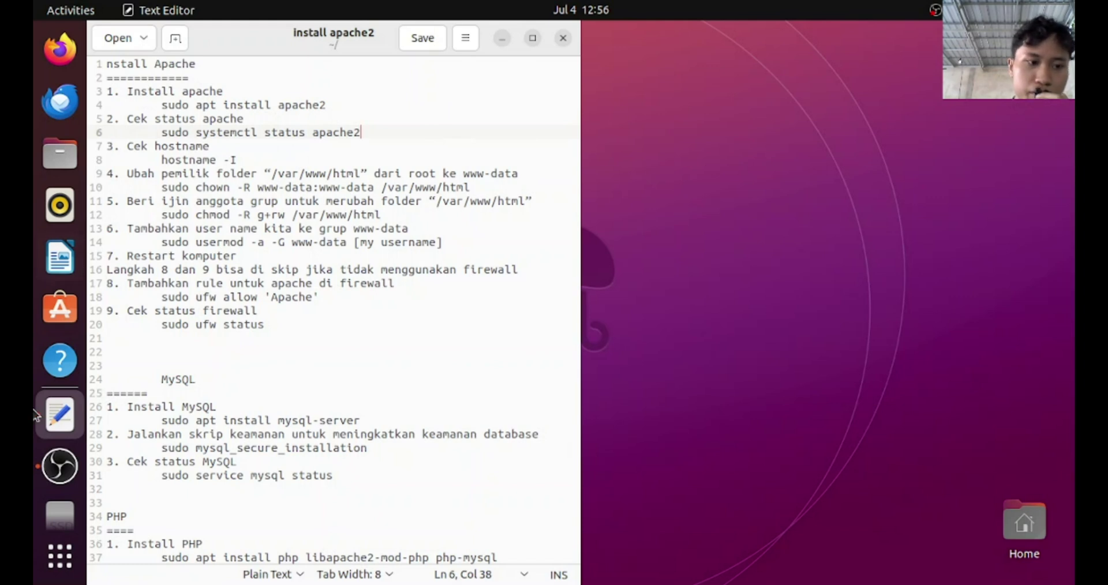
left_click(69, 480)
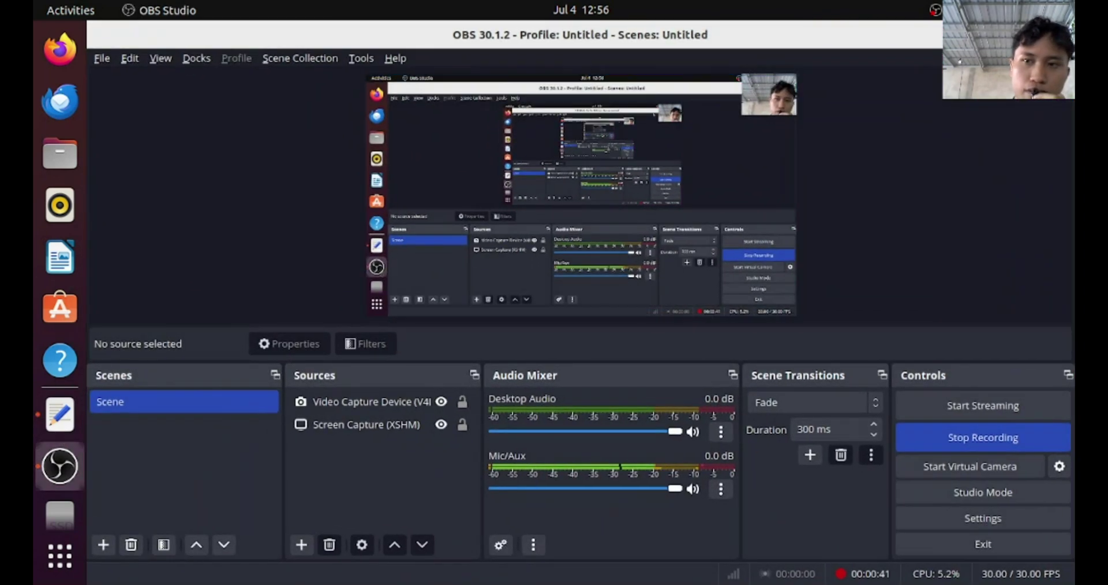
left_click(70, 481)
left_click(927, 145)
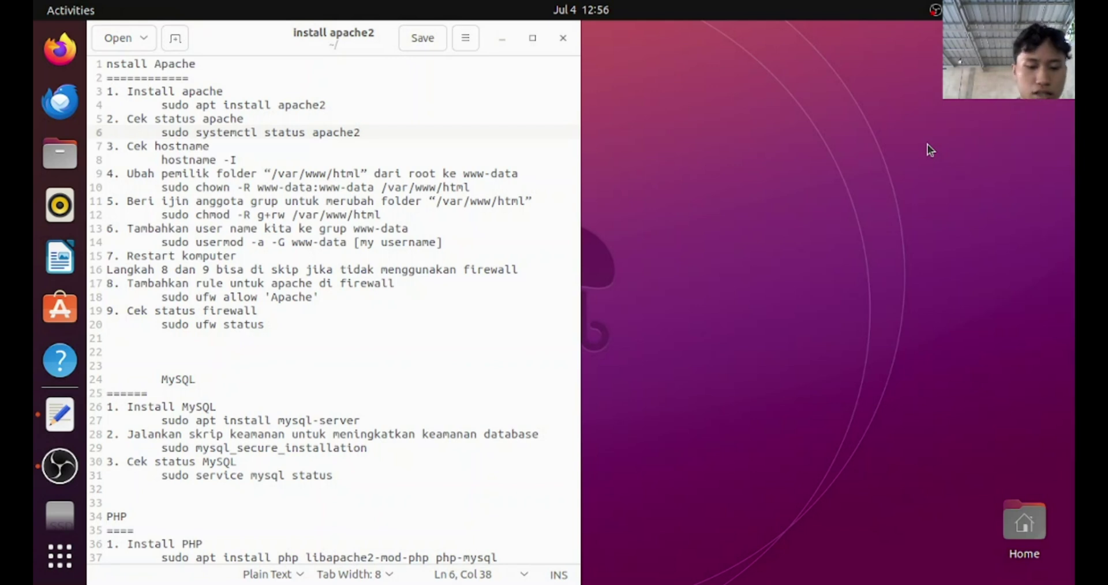
Open a terminal beside the notes and run 'sudo apt install apache2' copied from line 4
key("ctrl+alt+t")
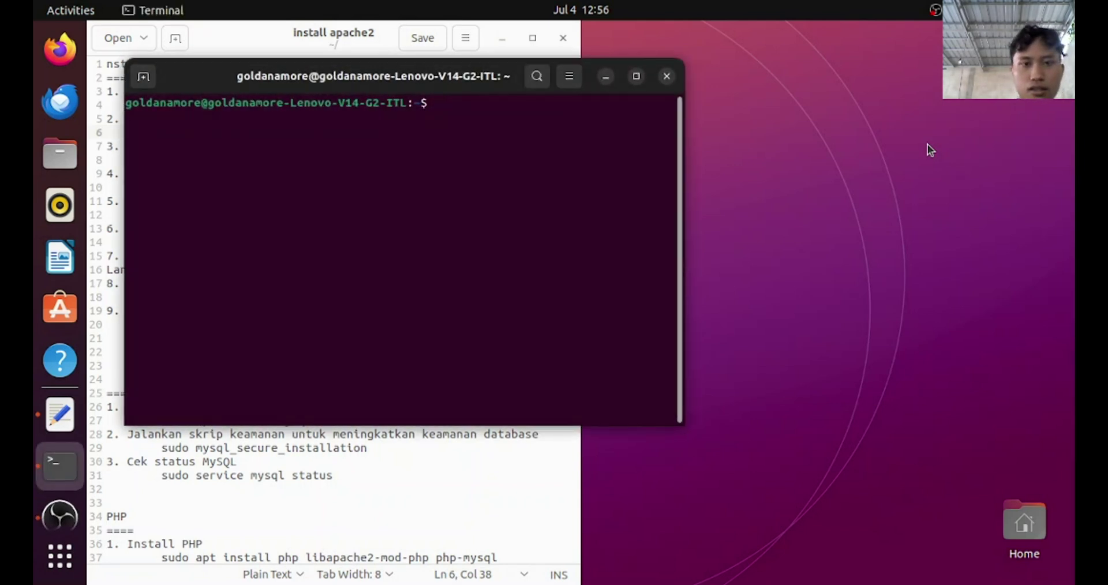
left_click_drag(479, 81, 894, 169)
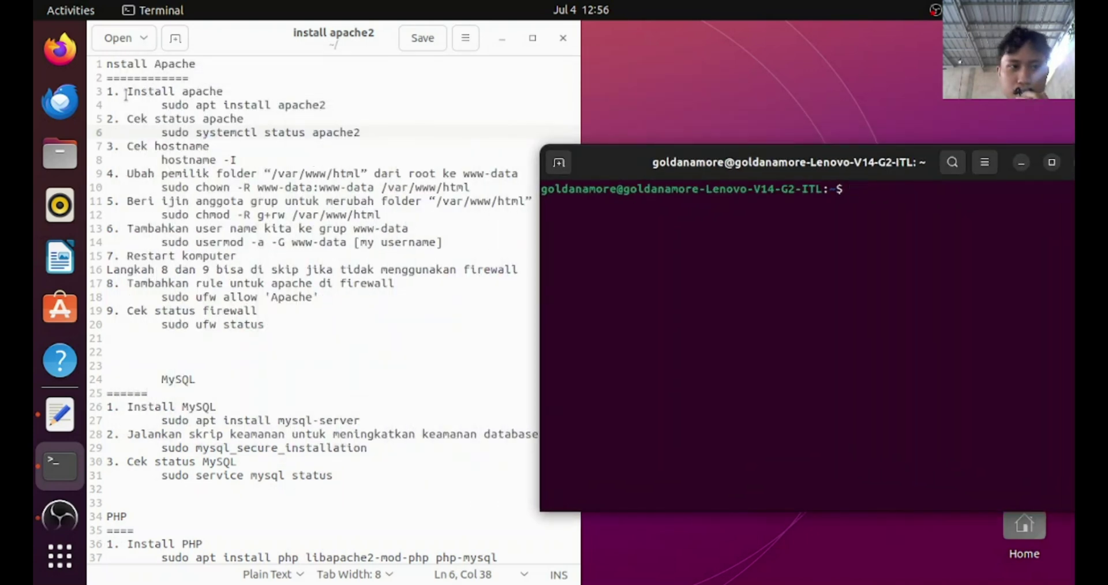
left_click_drag(162, 105, 331, 106)
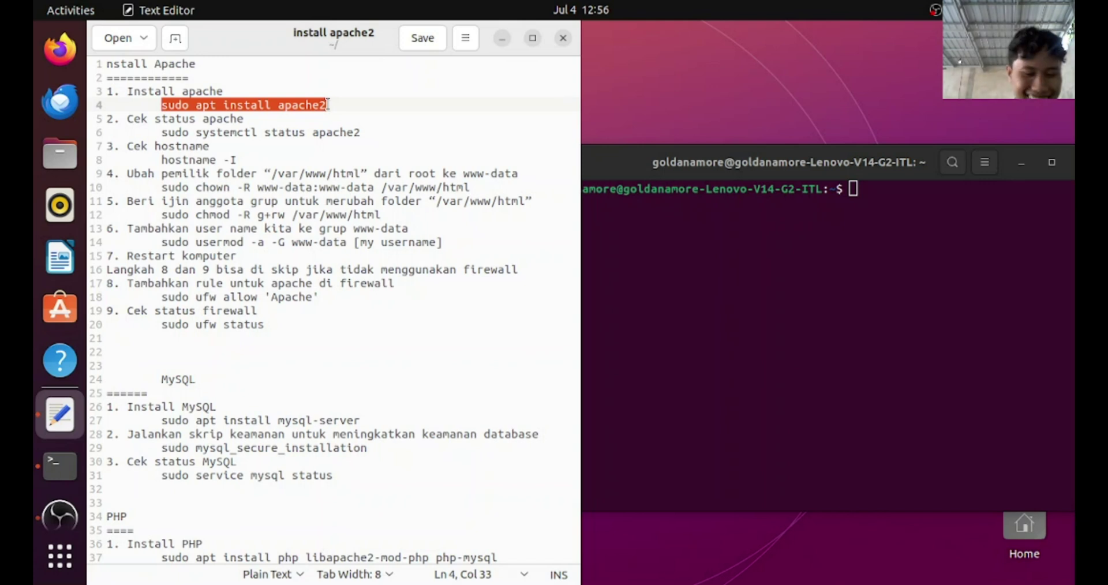
left_click(877, 186)
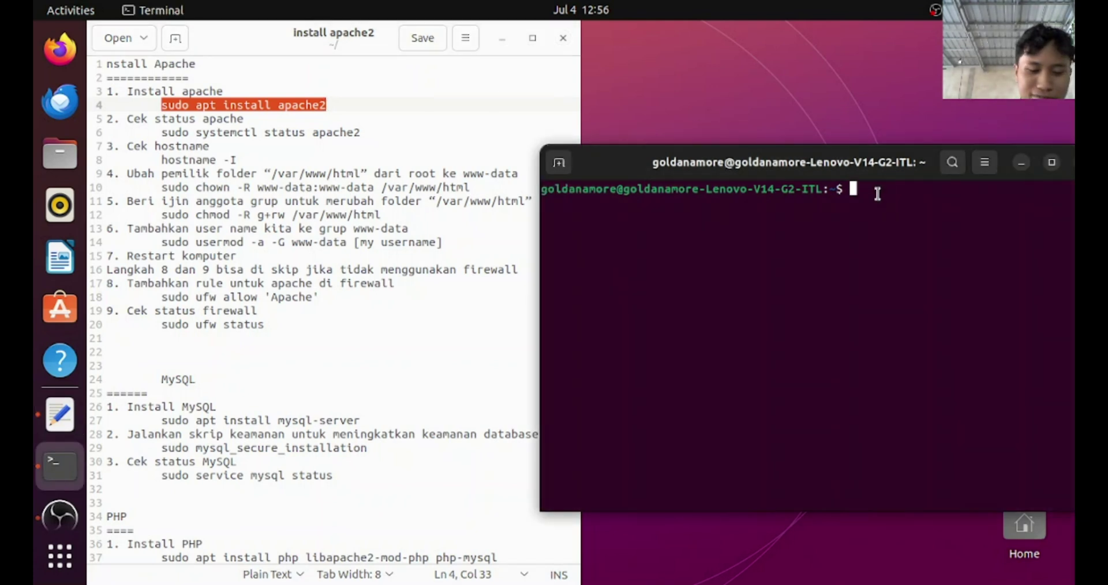
type("sudo apt install apache2")
key("Left")
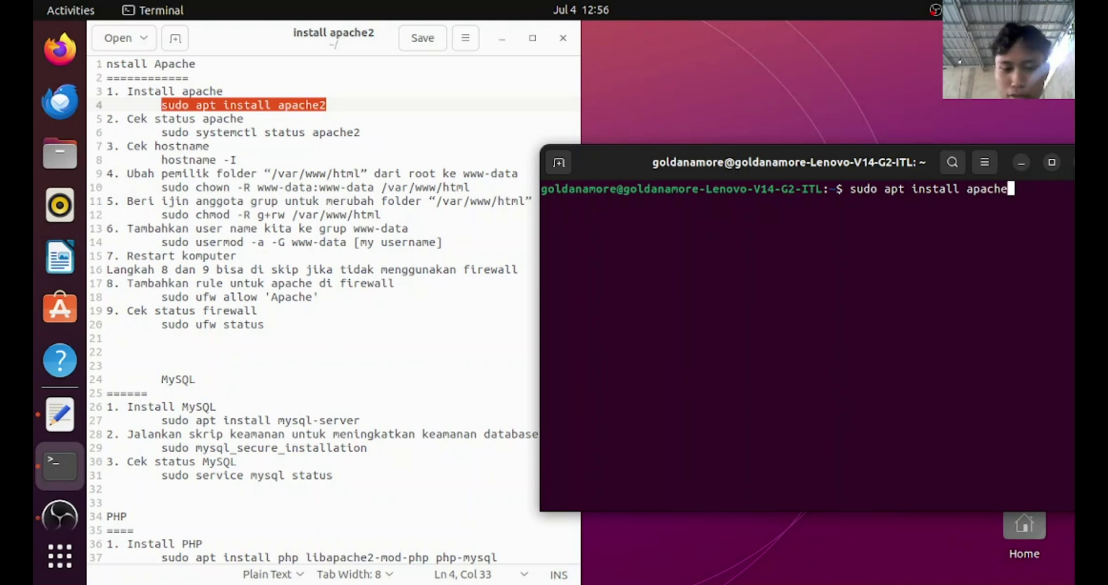
key("Return")
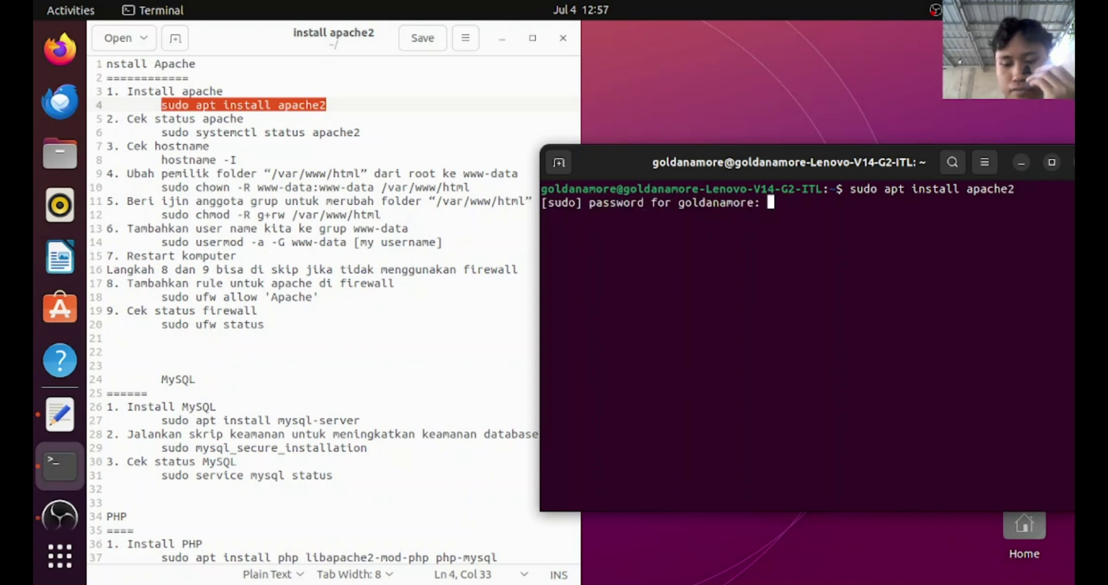
Enter the sudo password and answer y so the Apache 2.4.52 install completes
key("Return")
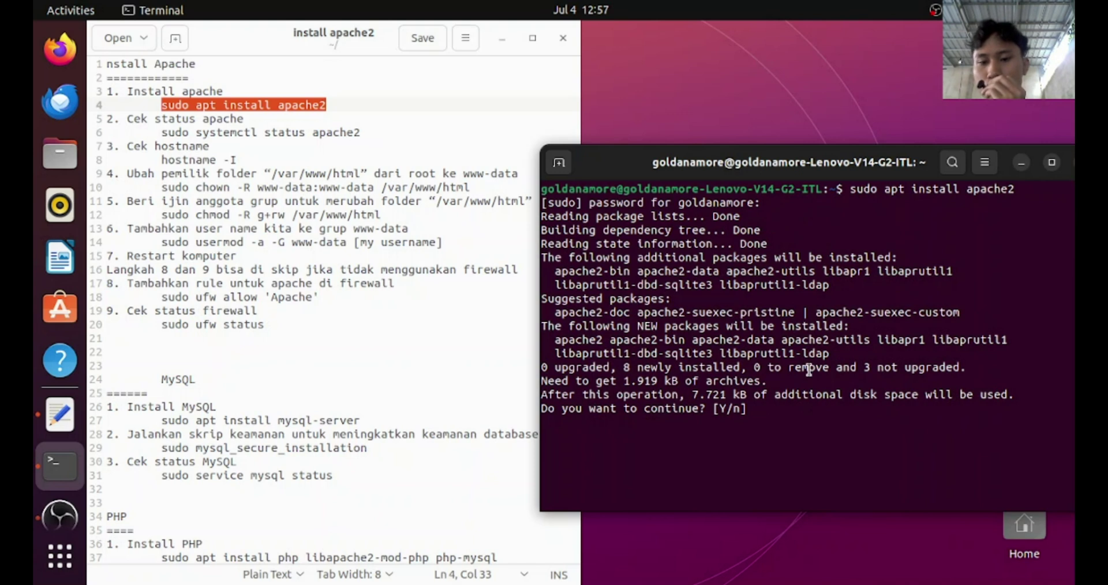
type("y")
key("Return")
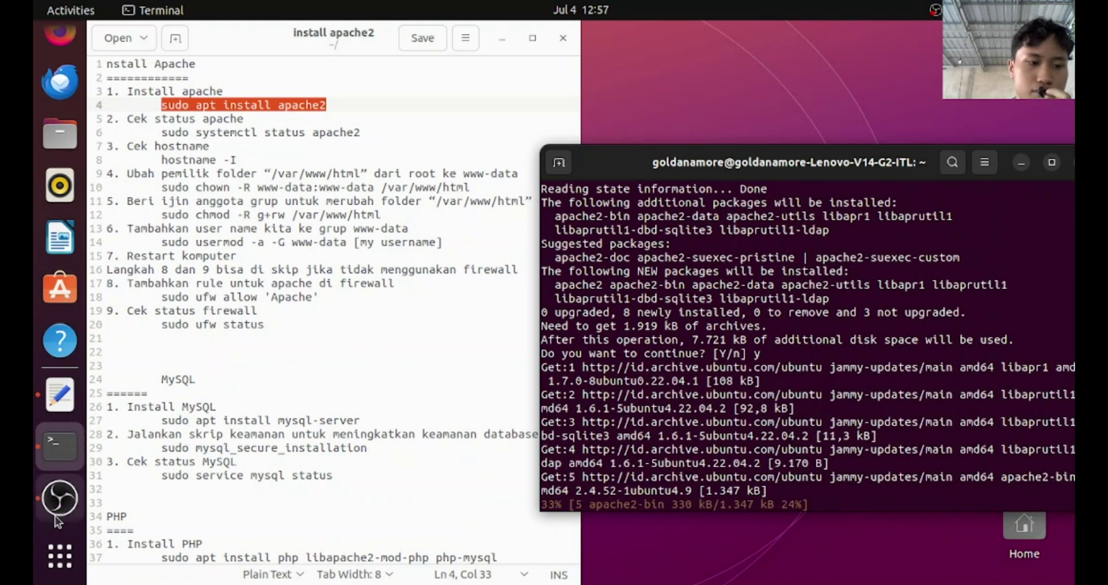
left_click(60, 327)
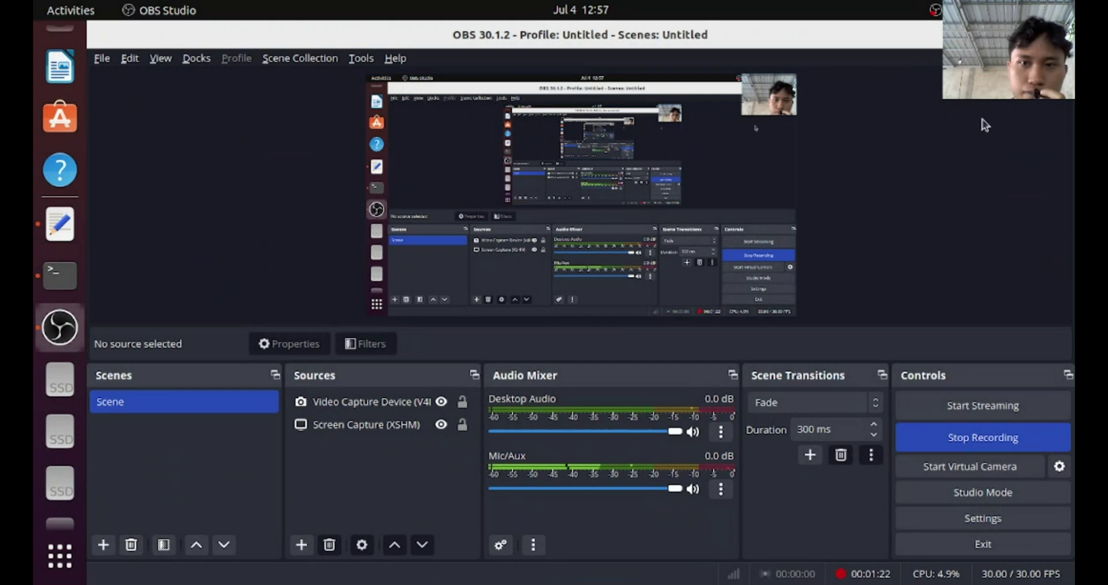
key("alt+Tab")
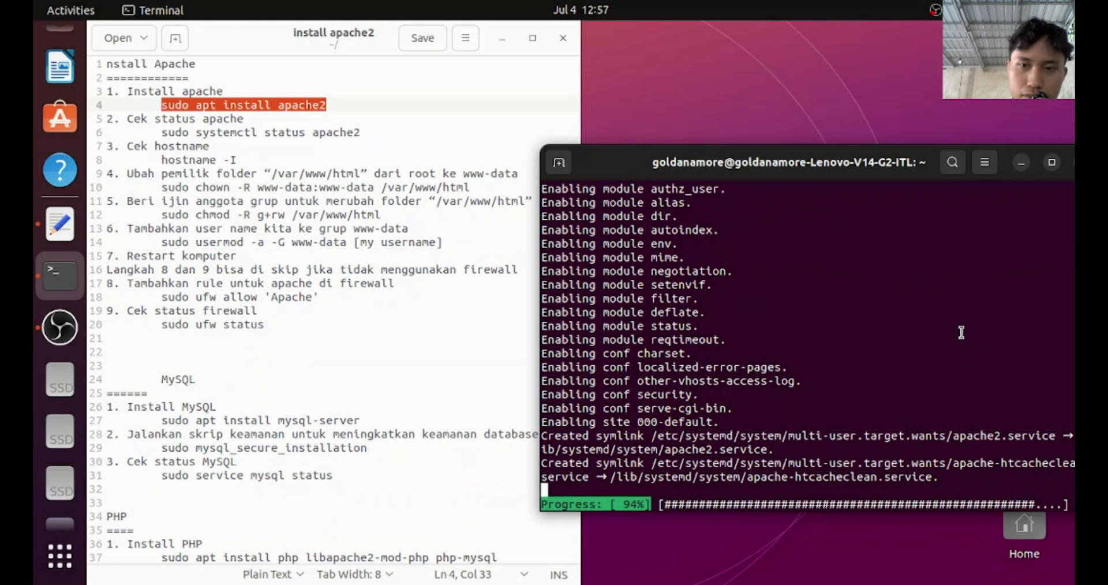
left_click_drag(809, 167, 770, 126)
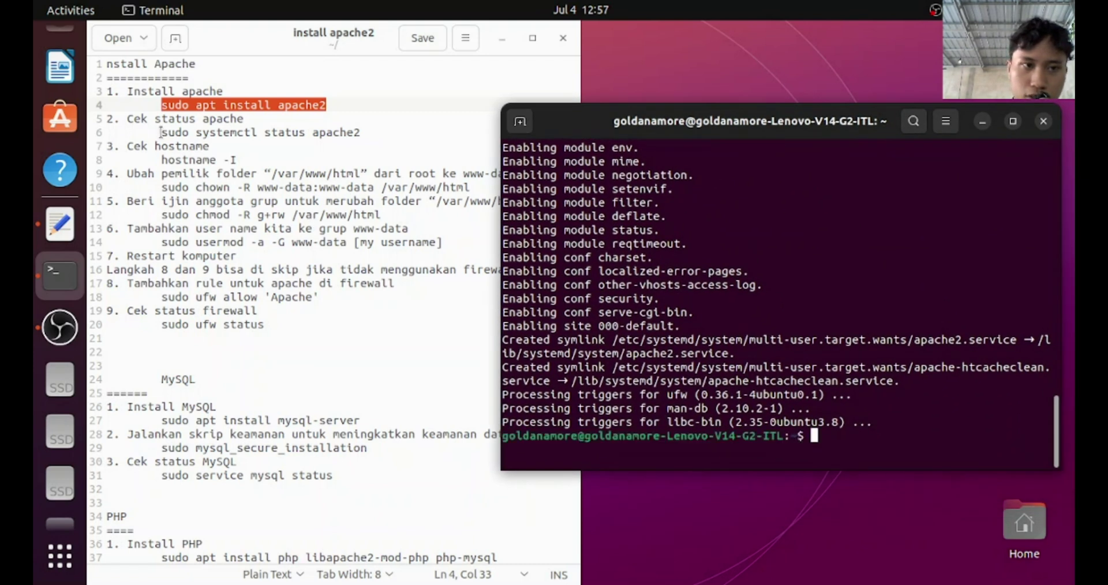
Run 'sudo systemctl status apache2' and confirm the service is active (running)
left_click_drag(161, 133, 369, 132)
key("super+c")
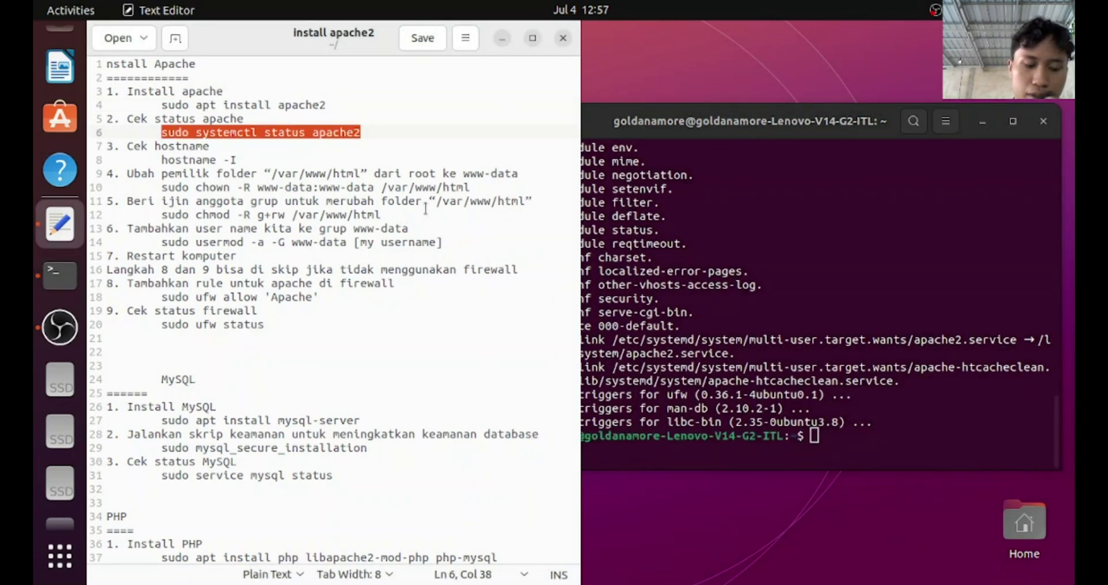
left_click(883, 441)
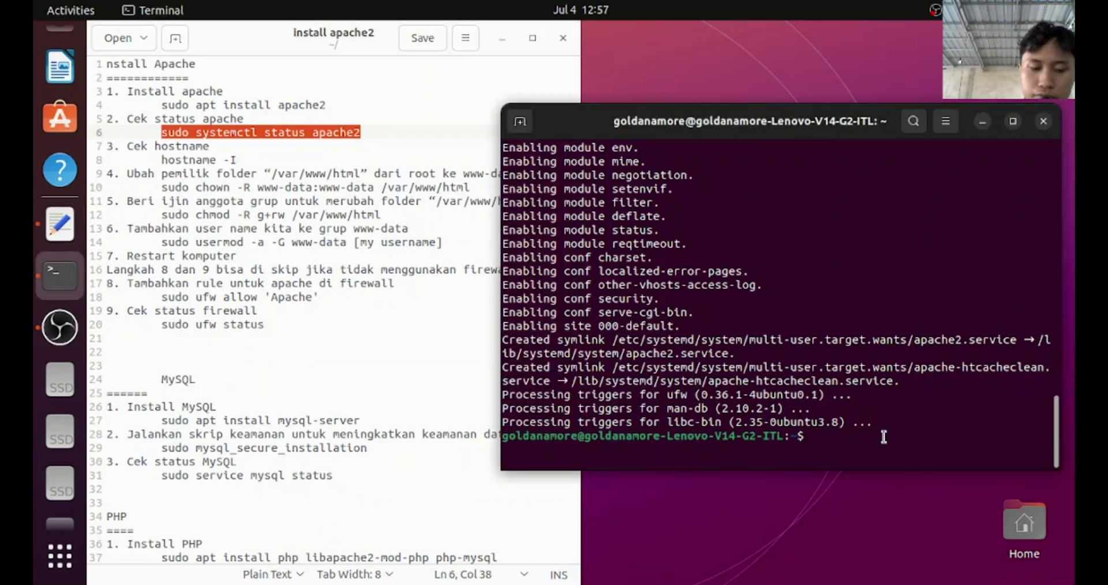
middle_click(884, 437)
key("Return")
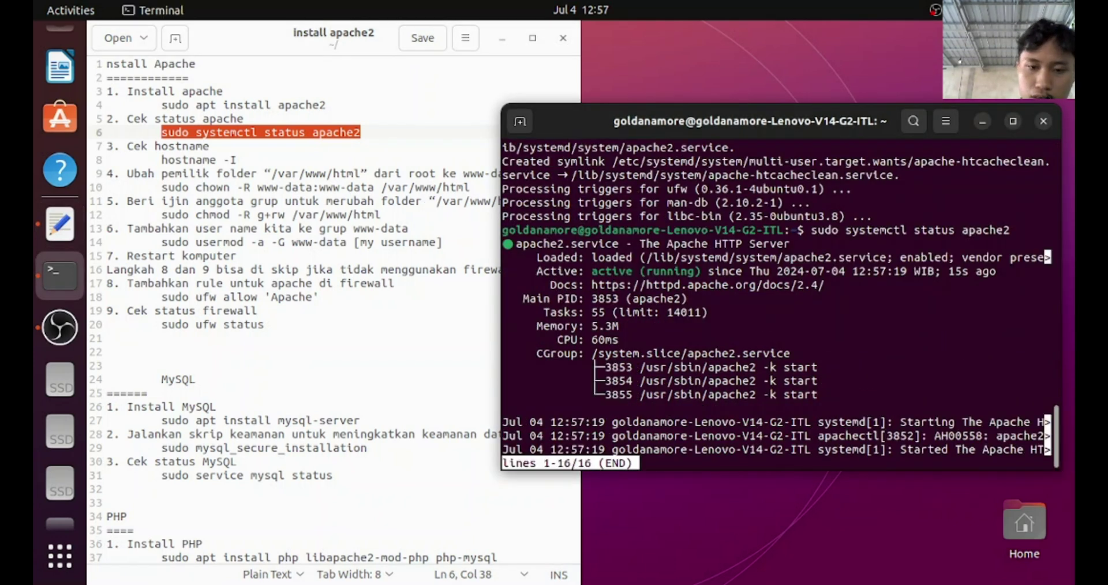
left_click_drag(593, 271, 699, 270)
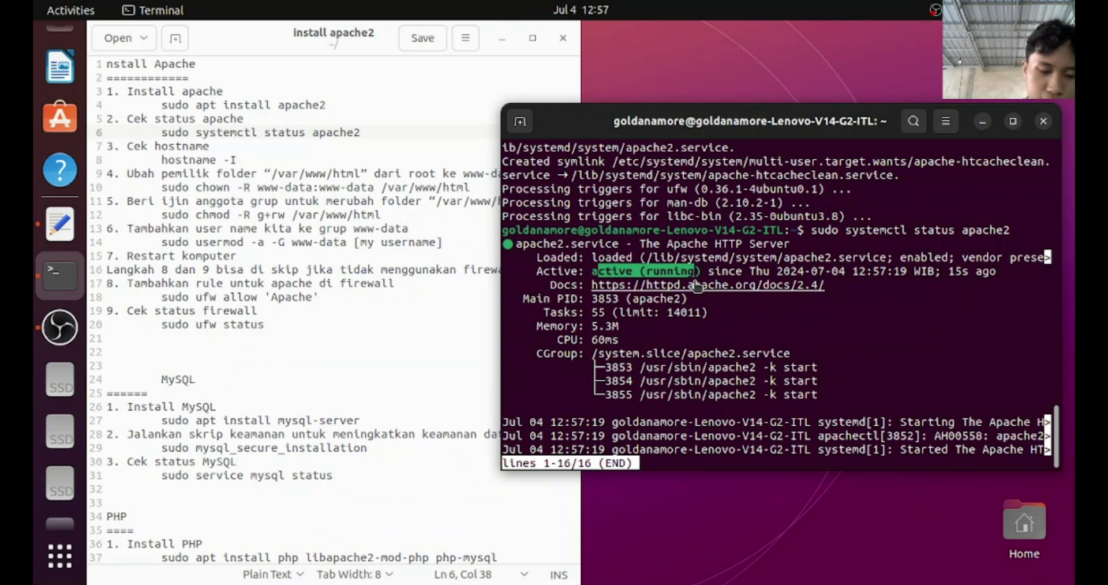
key("q")
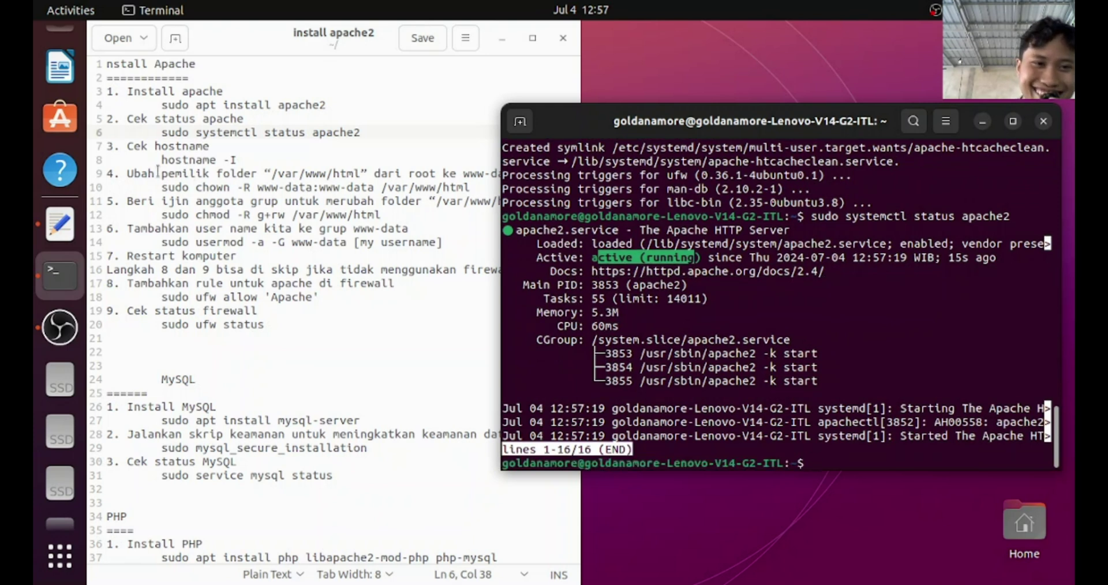
Run 'hostname -i' to show the machine's IP address, 127.0.1.1
left_click_drag(162, 160, 245, 160)
key("super+c")
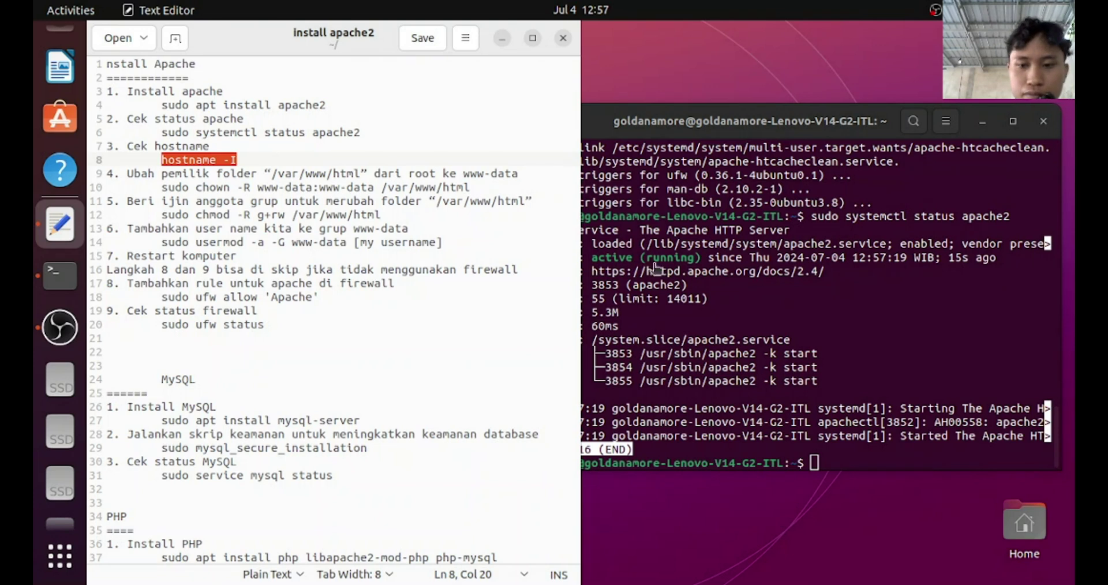
left_click(837, 447)
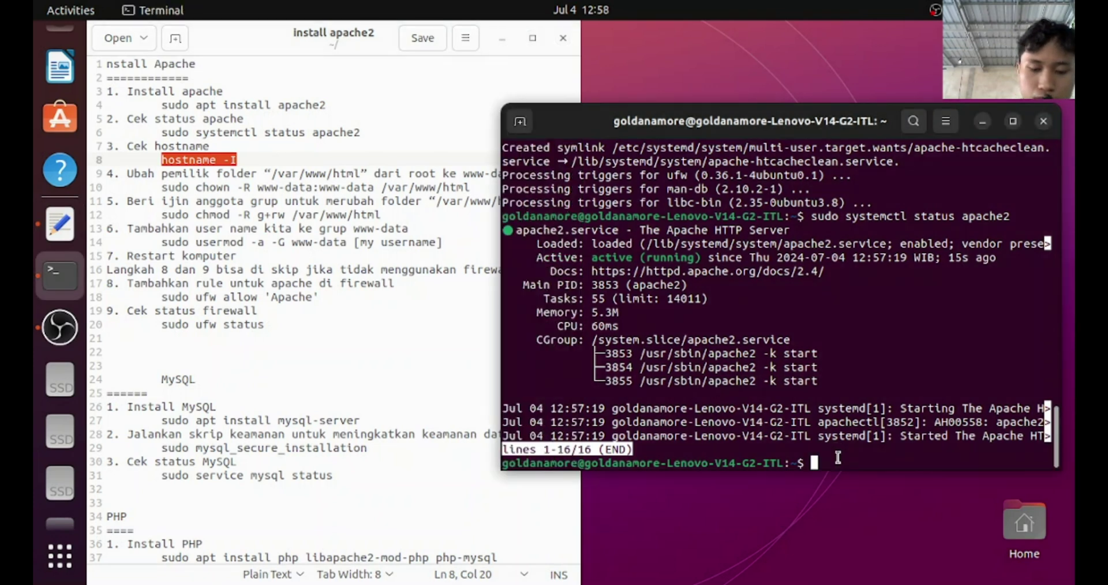
middle_click(838, 458)
key("Right")
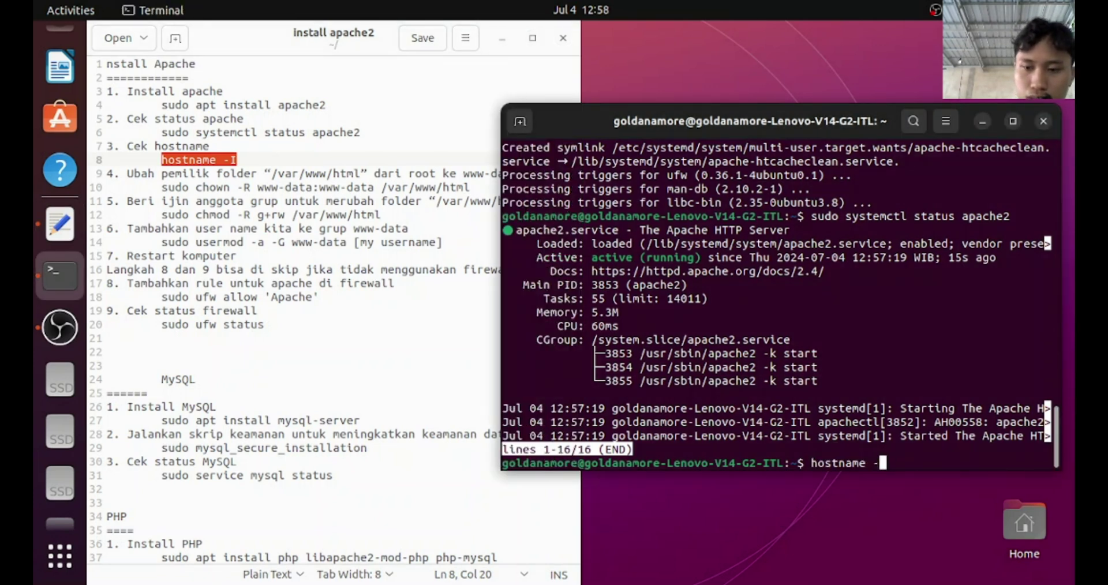
key("Return")
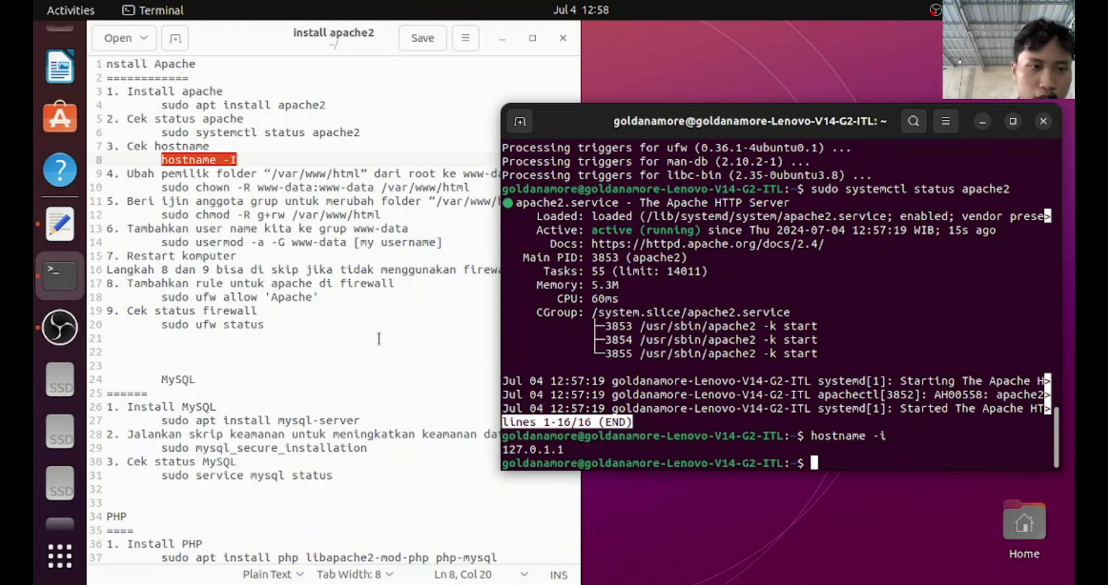
left_click_drag(162, 187, 474, 190)
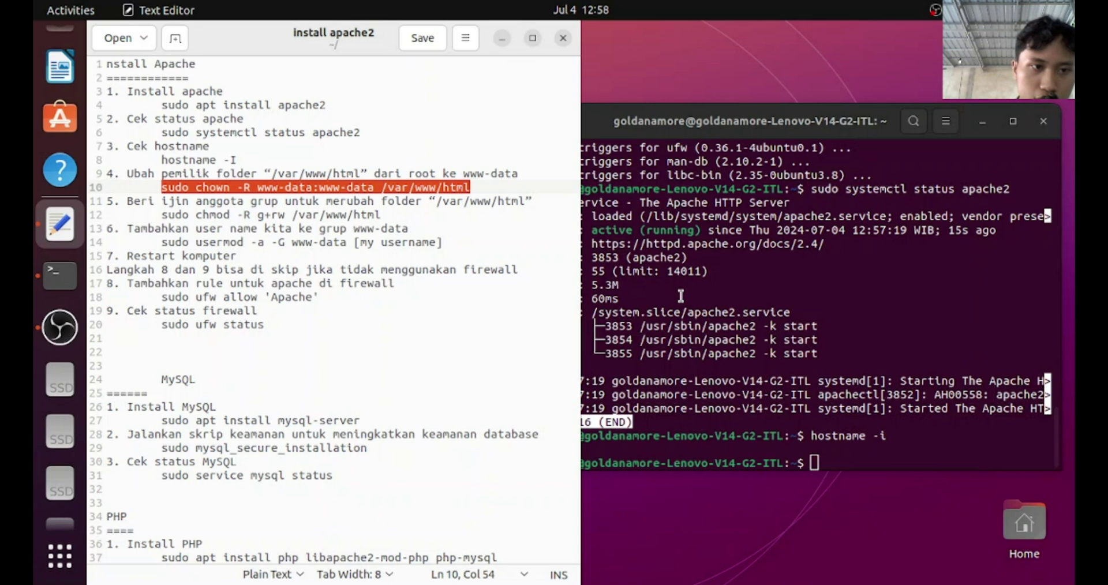
scroll(52, 167, "down", 1)
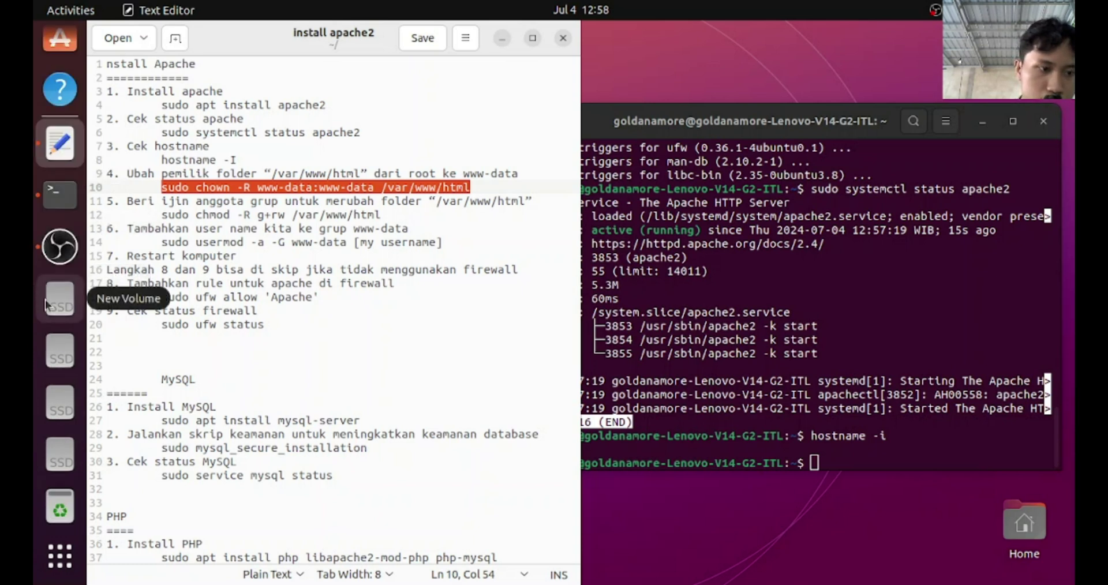
Browse in Files through Other Locations > Computer to /var/www/html
left_click(63, 462)
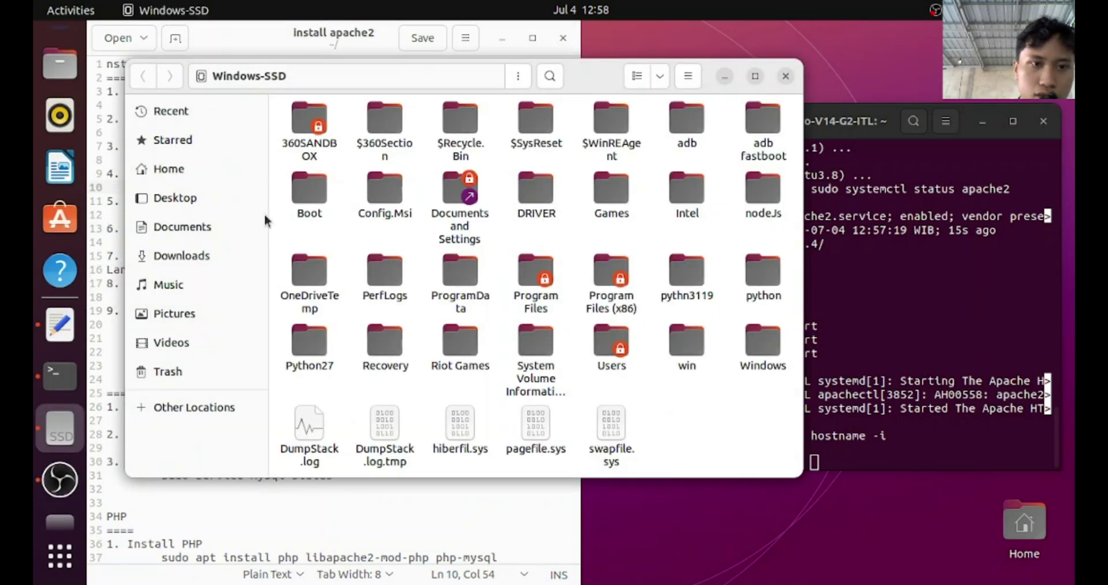
left_click(160, 411)
left_click(369, 133)
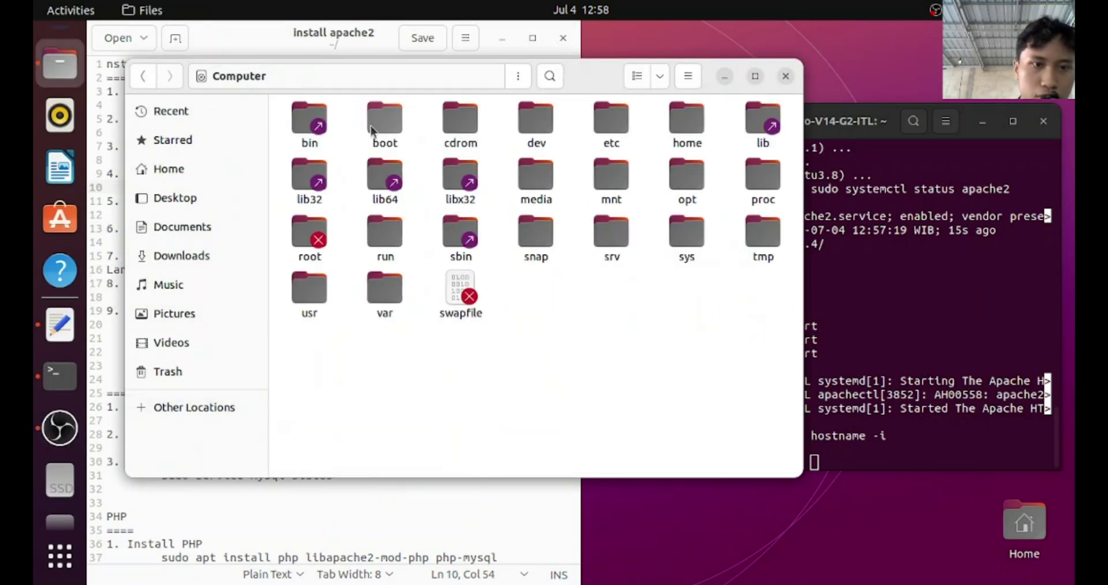
double_click(380, 295)
double_click(307, 248)
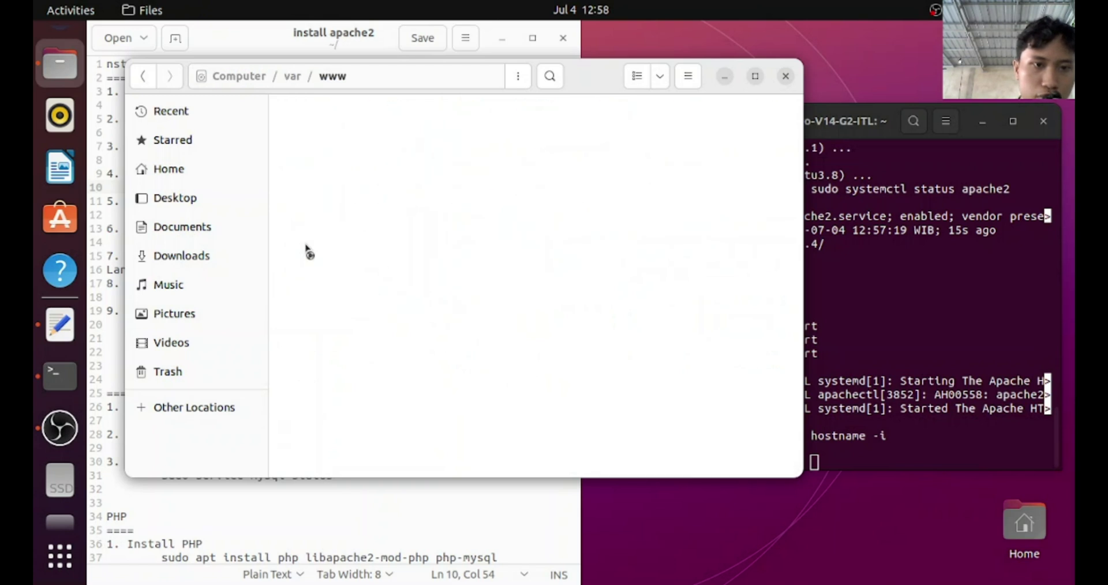
left_click(317, 123)
double_click(317, 123)
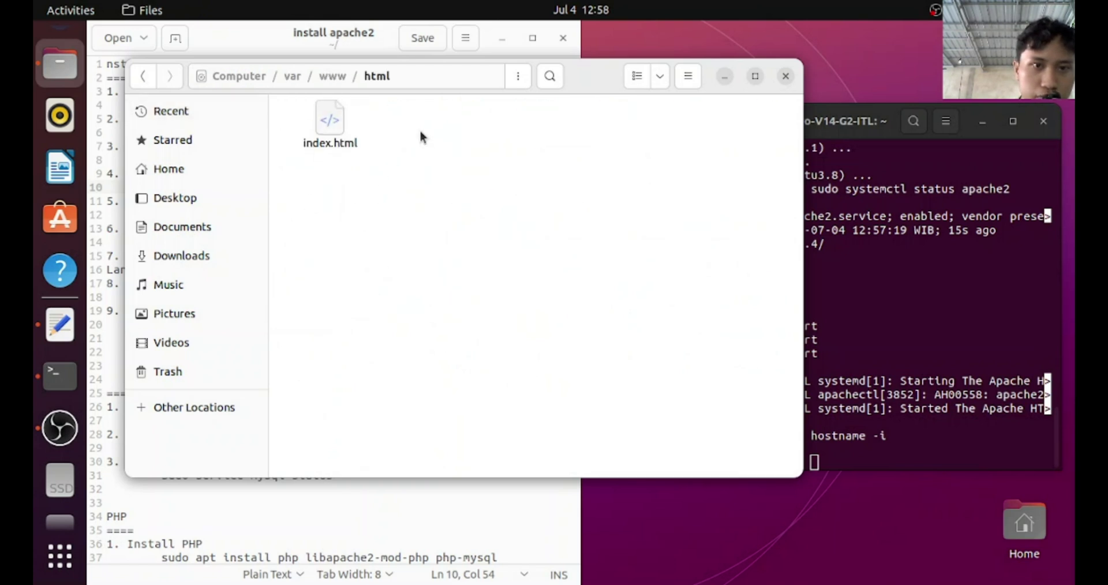
left_click(333, 77)
Check the html folder's Permissions show owner root, then close the dialog and Files
right_click(345, 119)
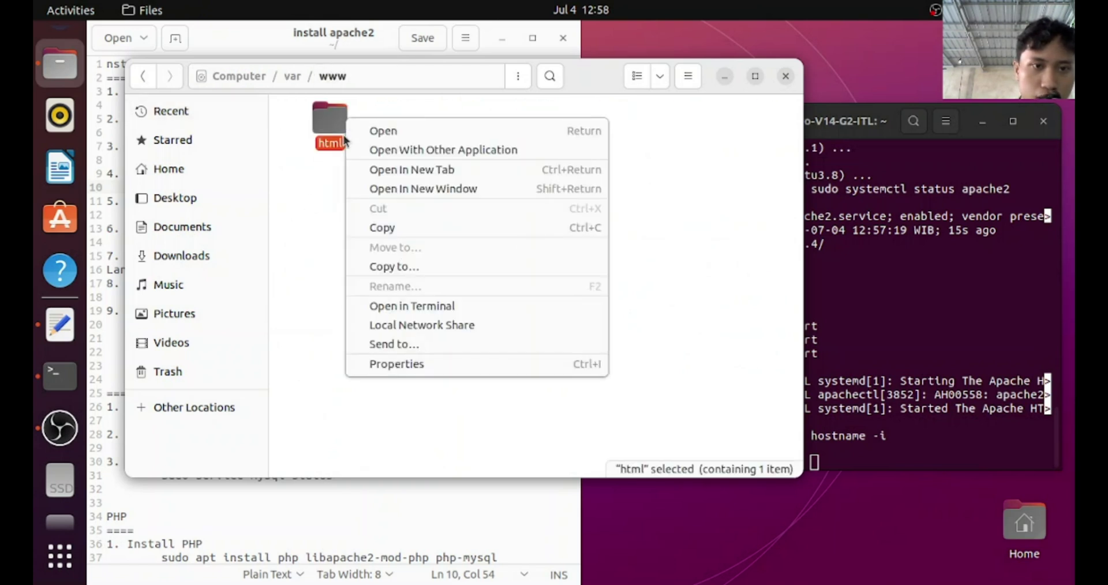
left_click(387, 363)
left_click(412, 166)
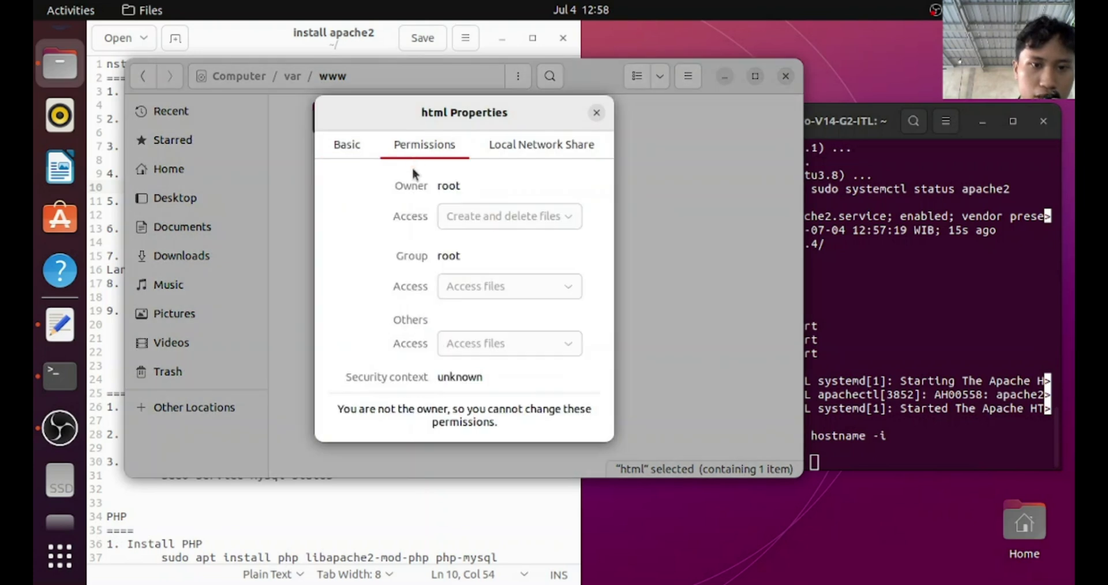
left_click_drag(439, 186, 481, 185)
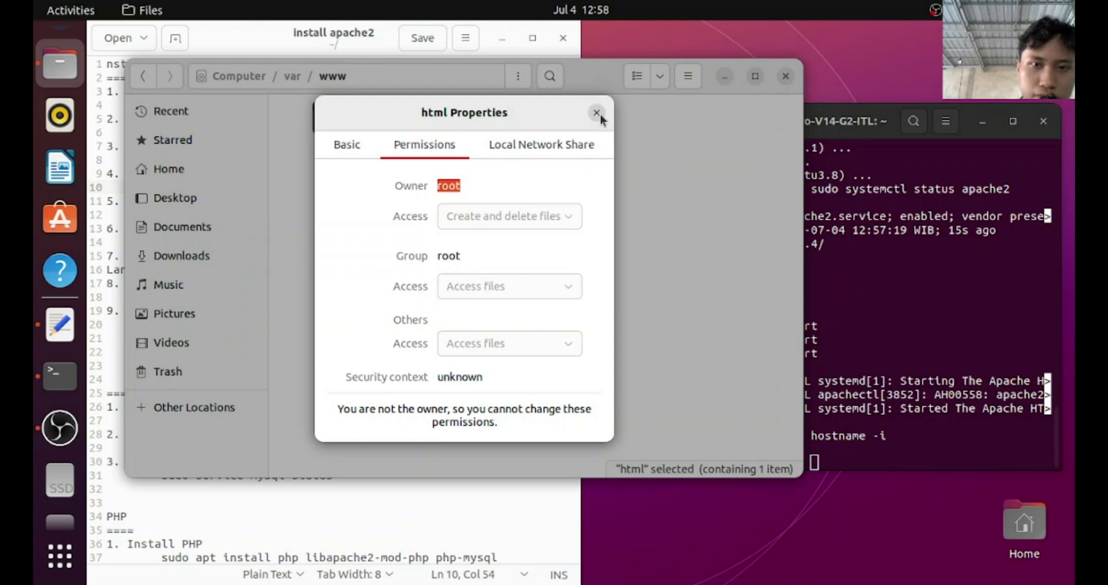
left_click(597, 114)
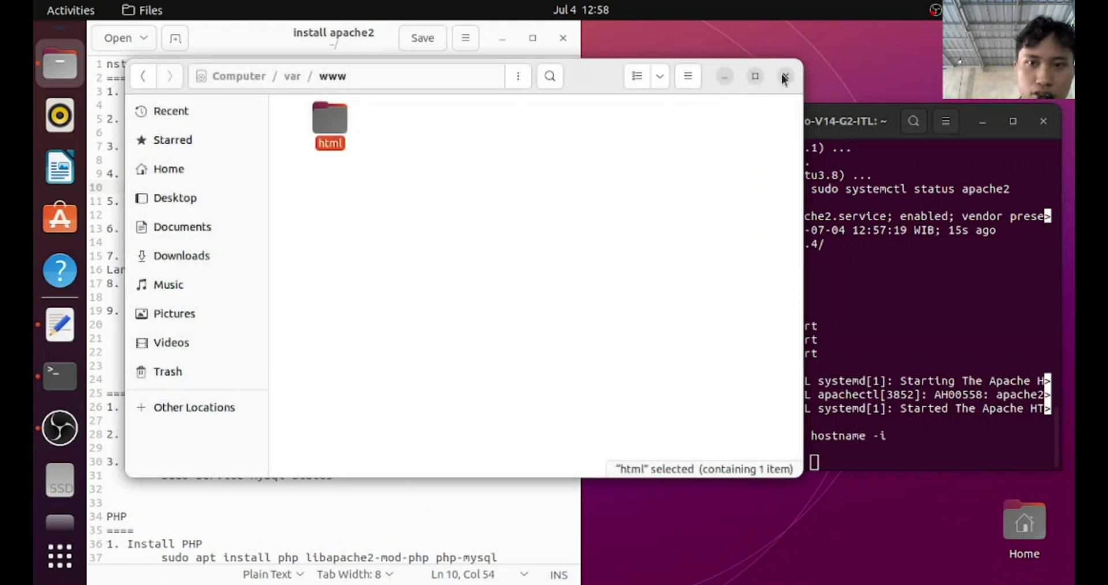
left_click(724, 75)
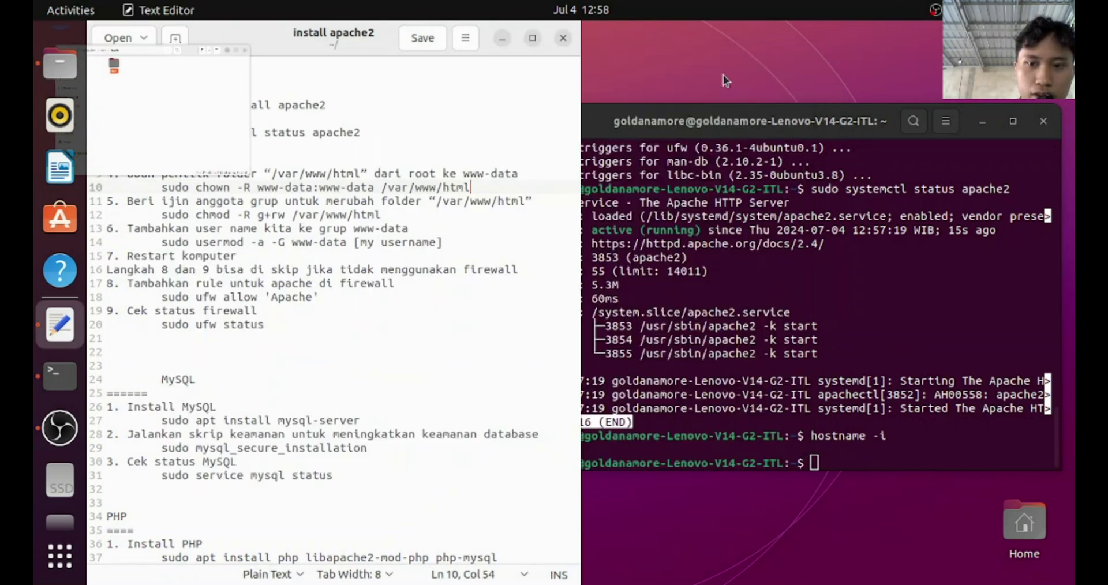
Run 'sudo chown -R www-data:www-data /var/www/html' copied from line 10
left_click(836, 461)
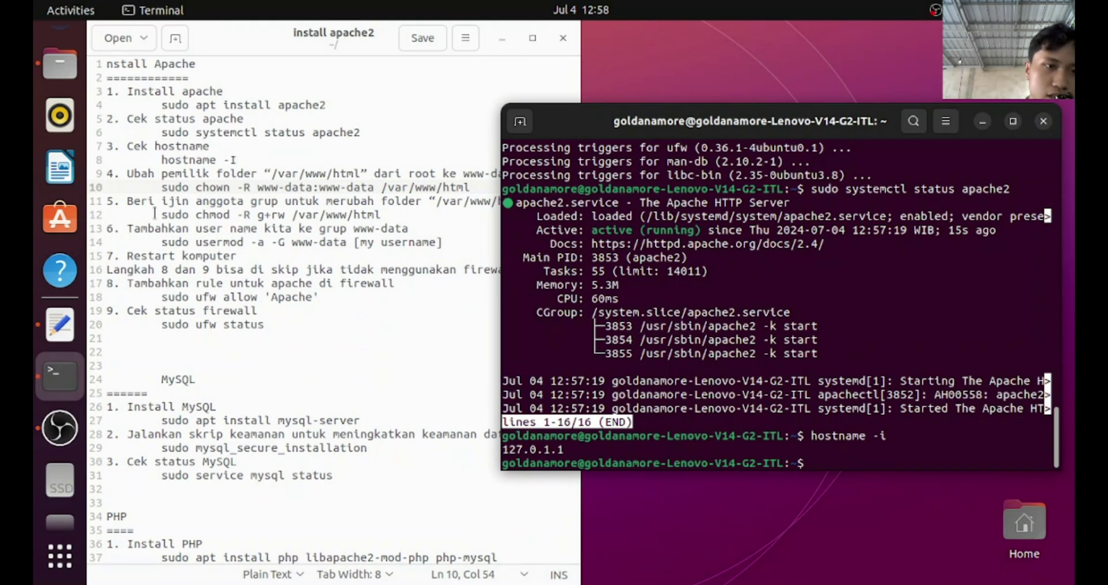
left_click_drag(159, 186, 473, 189)
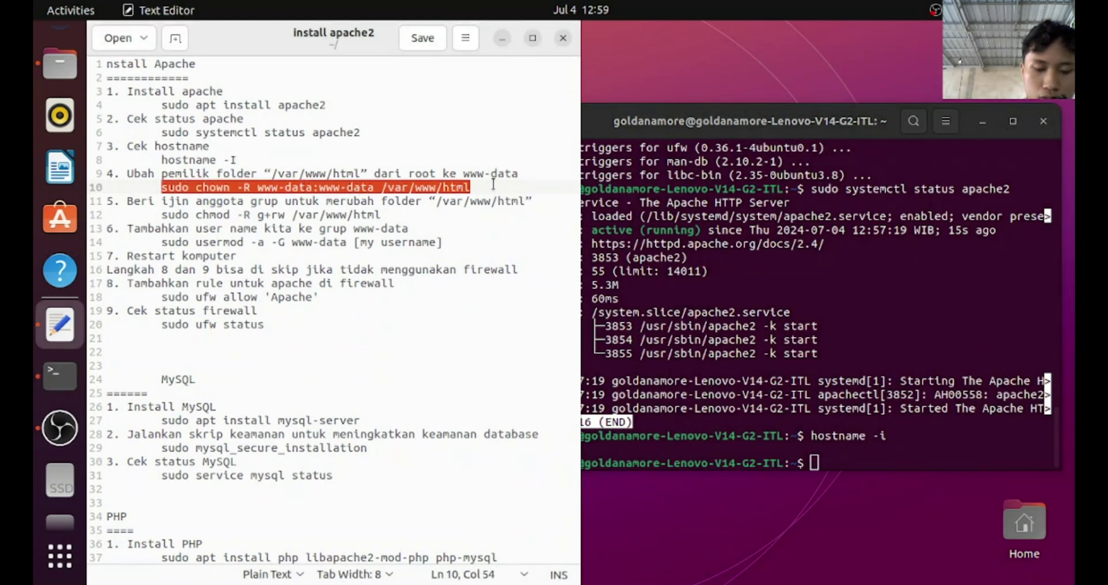
left_click(829, 463)
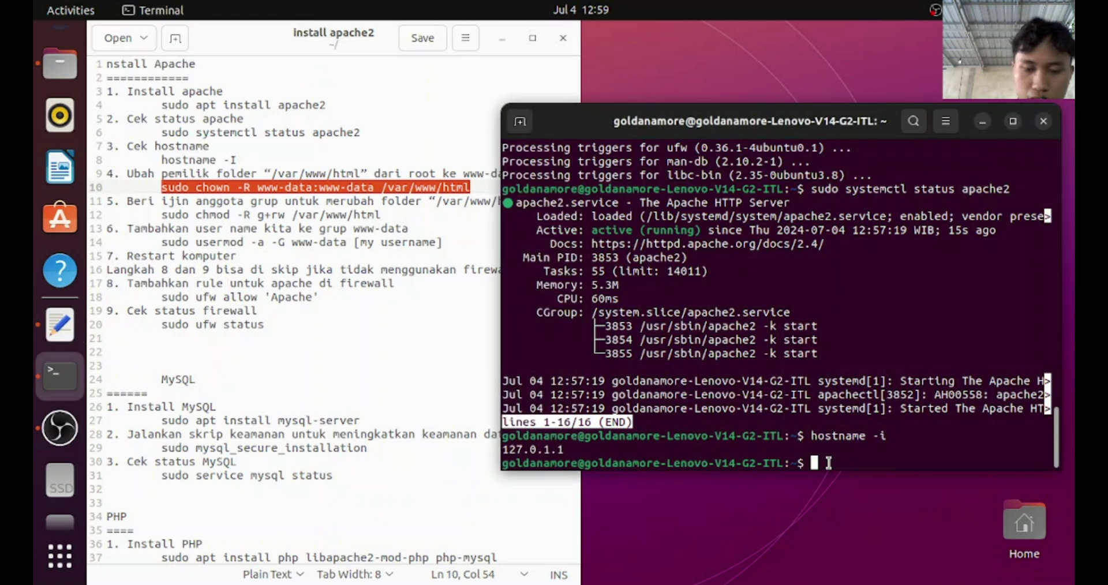
type("sudo chown -R www-data:www-data /var/www/html")
key("Right")
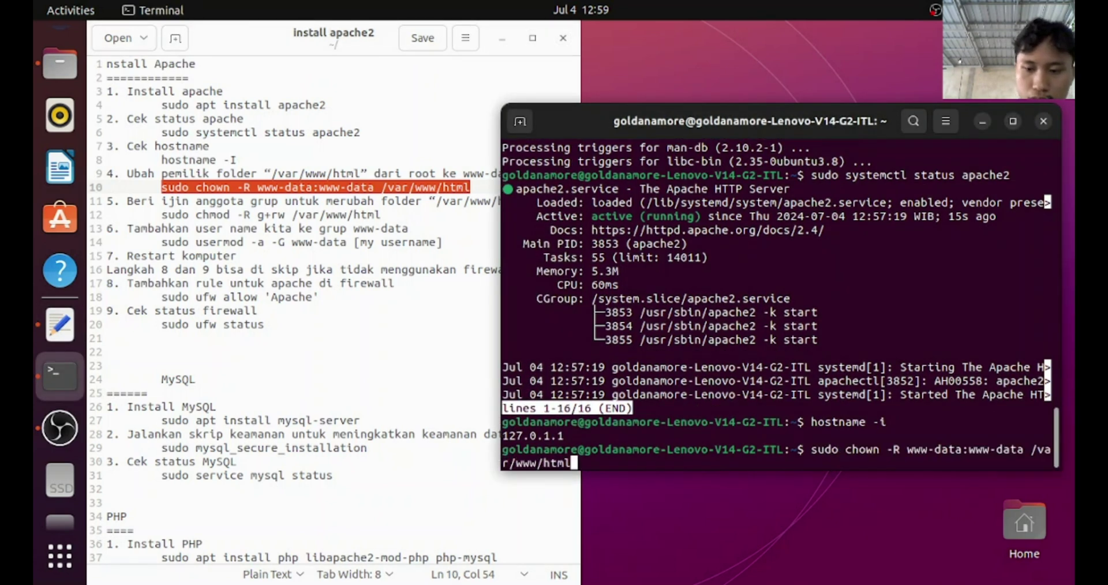
key("BackSpace")
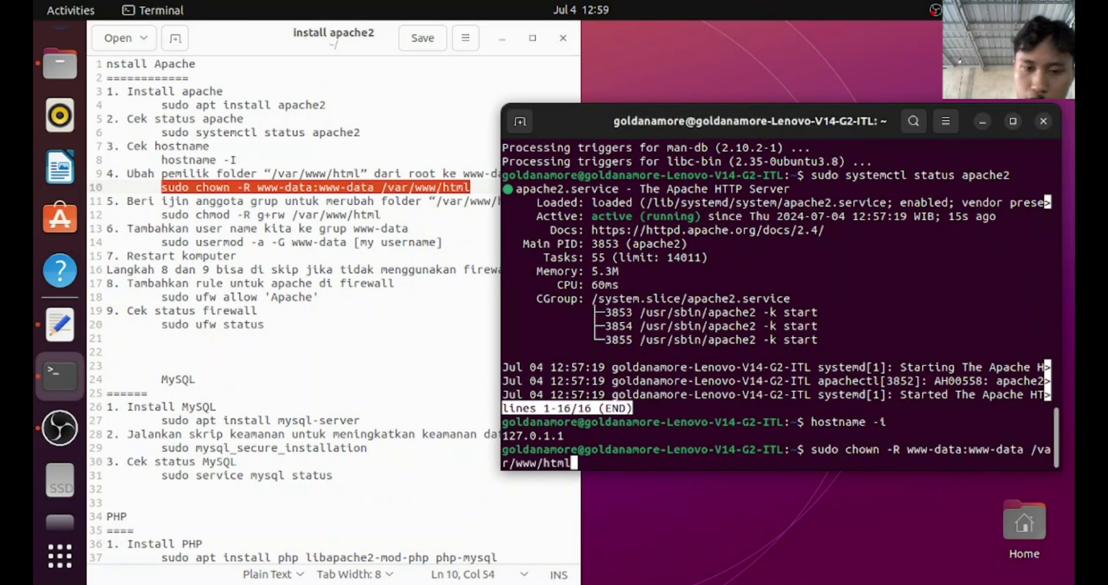
key("Return")
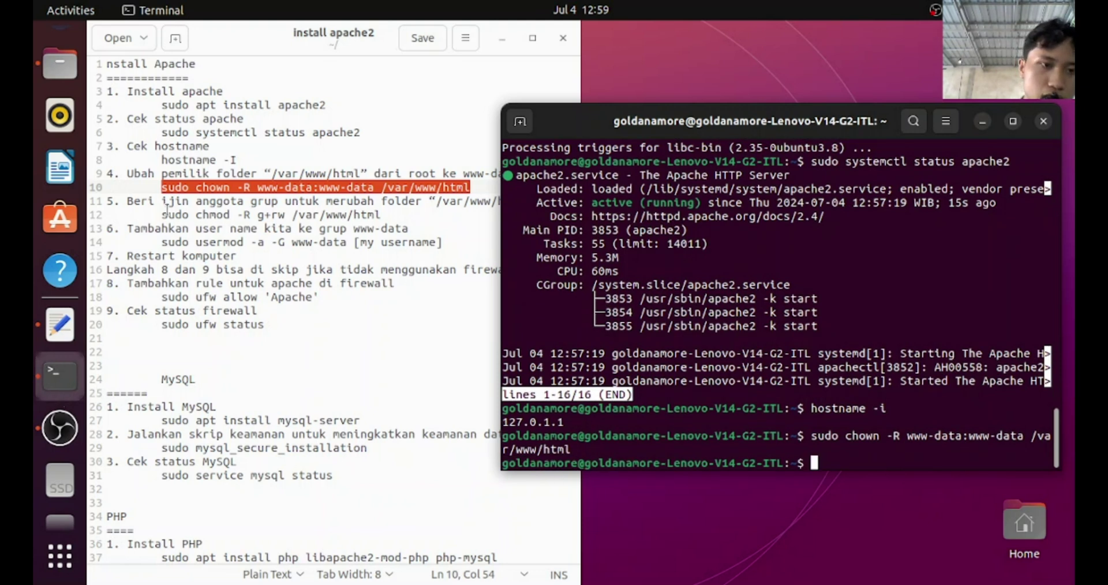
Run 'sudo chmod -R g+rw /var/www/html' copied from line 12
left_click_drag(162, 215, 396, 214)
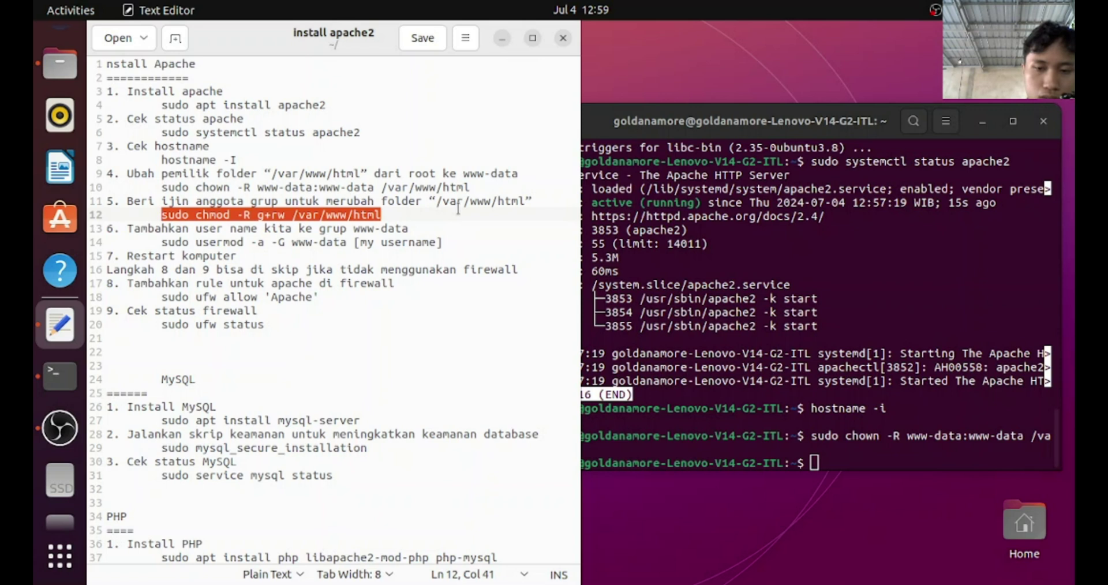
left_click(848, 460)
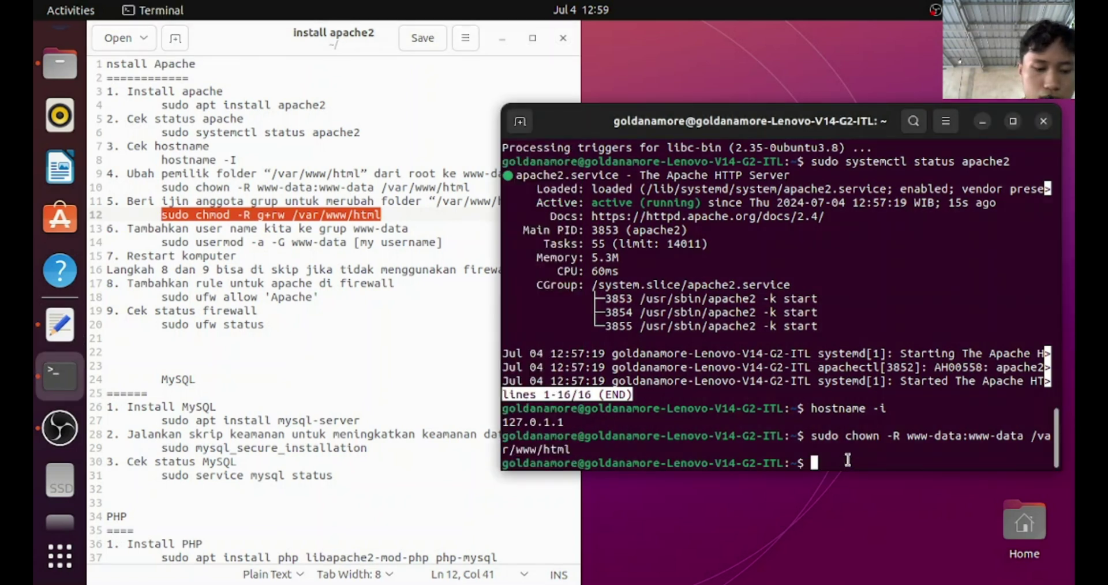
type("sudo chmod -R g+rw /var/www/html")
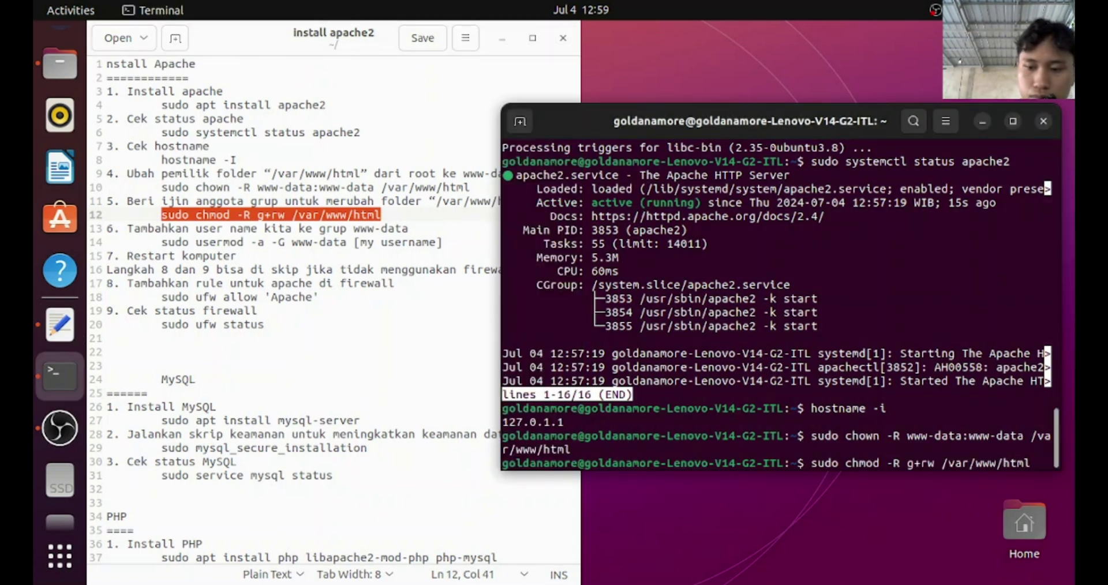
key("Return")
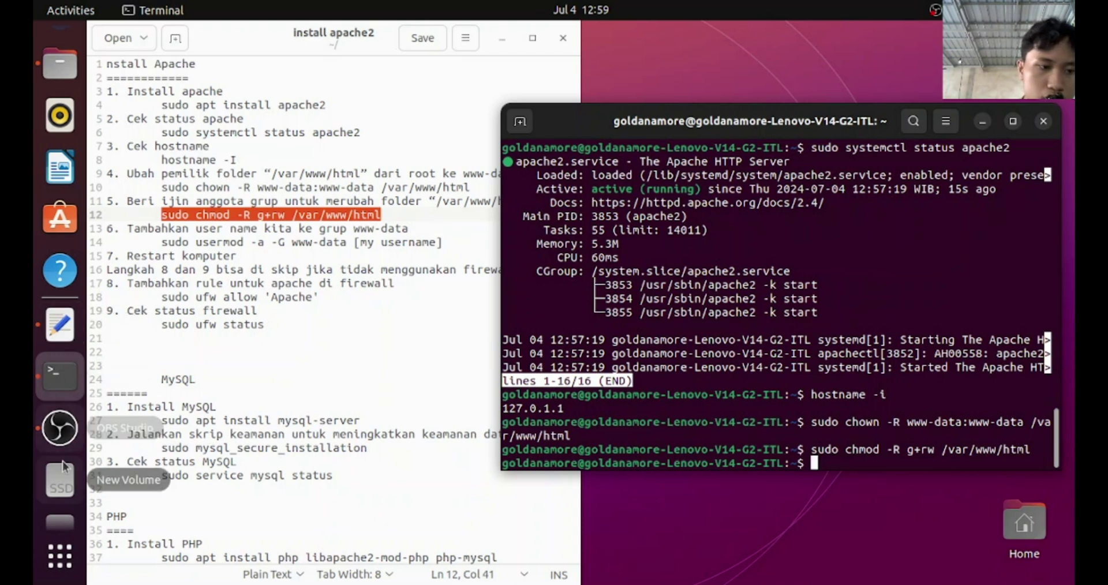
Verify html's Permissions now show owner and group www-data, then close Files
left_click(61, 150)
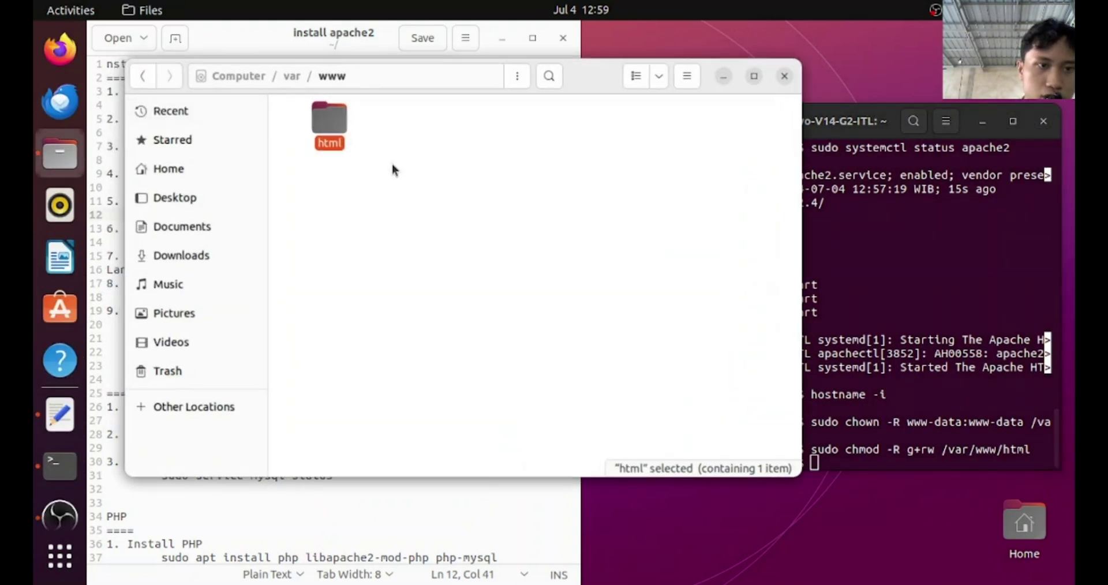
right_click(334, 122)
left_click(373, 375)
left_click(425, 144)
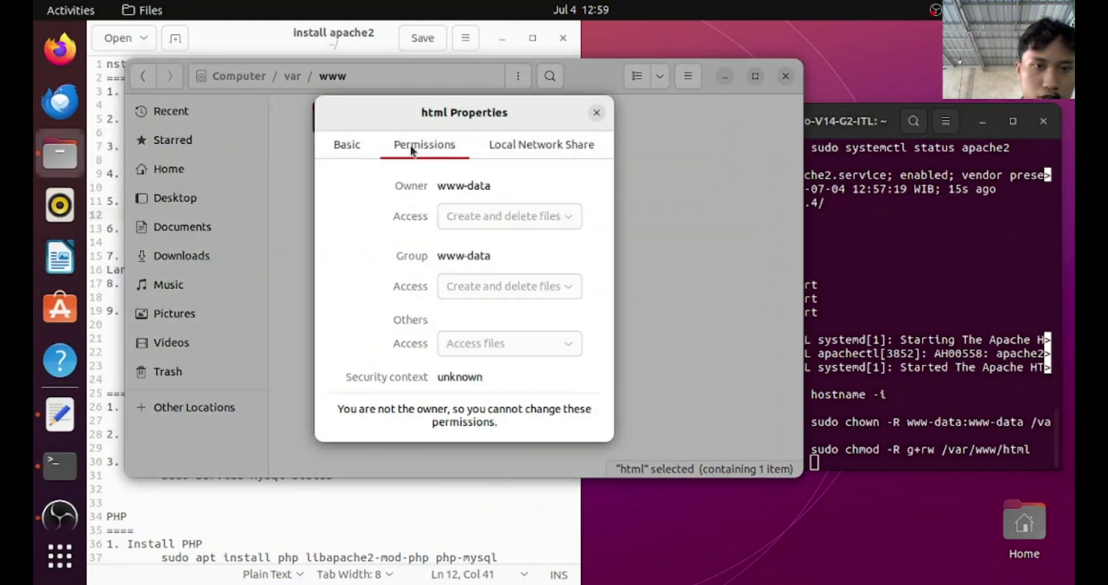
left_click_drag(446, 185, 504, 177)
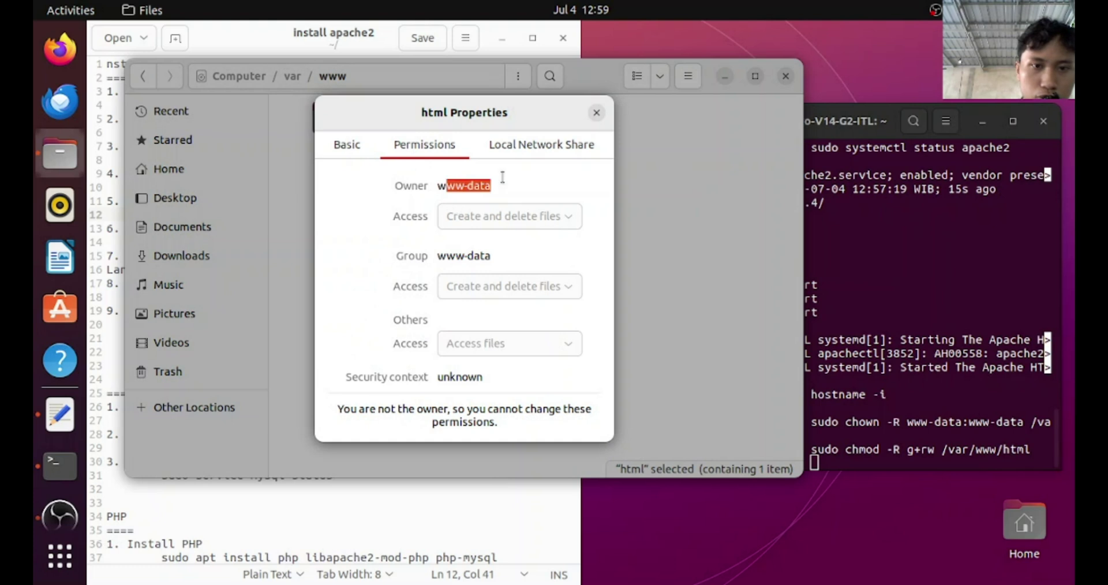
left_click(595, 113)
left_click(786, 77)
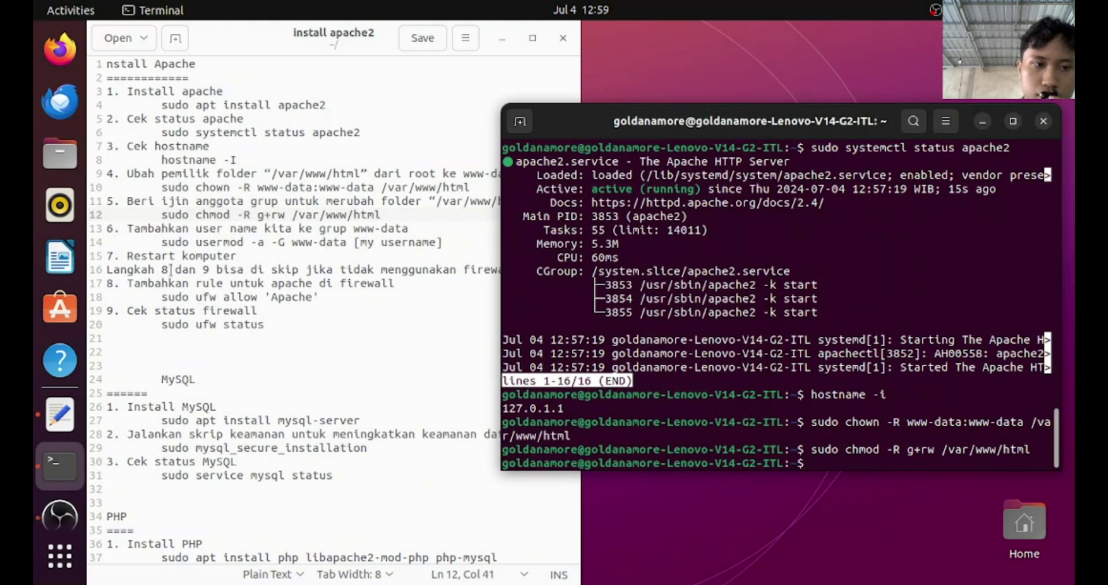
Run 'sudo usermod -a -G www-data' with the user's account name replacing the placeholder
left_click_drag(165, 242, 456, 242)
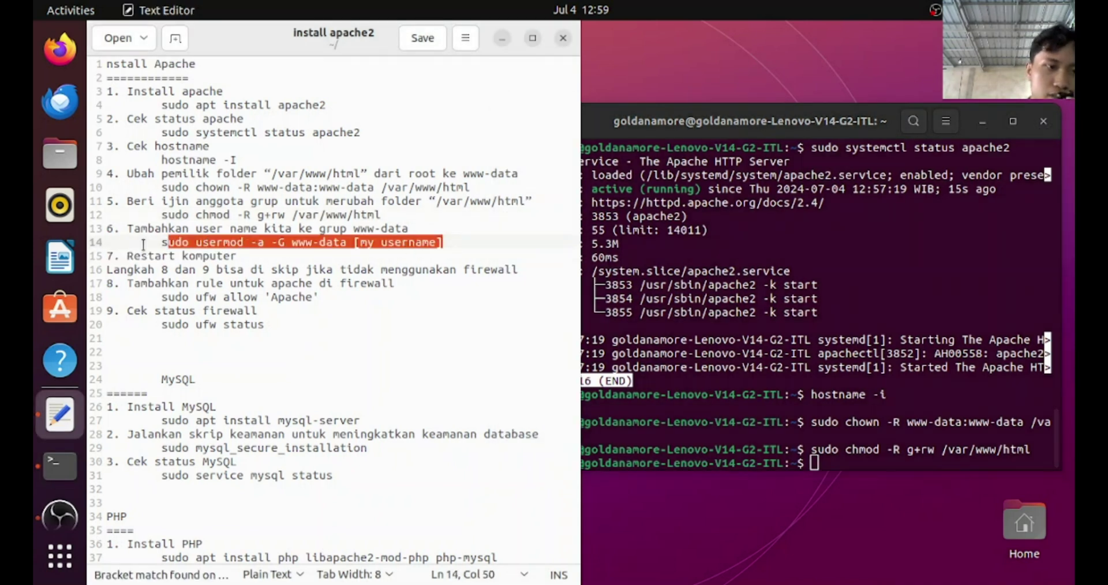
left_click_drag(162, 242, 455, 238)
key("ctrl+c")
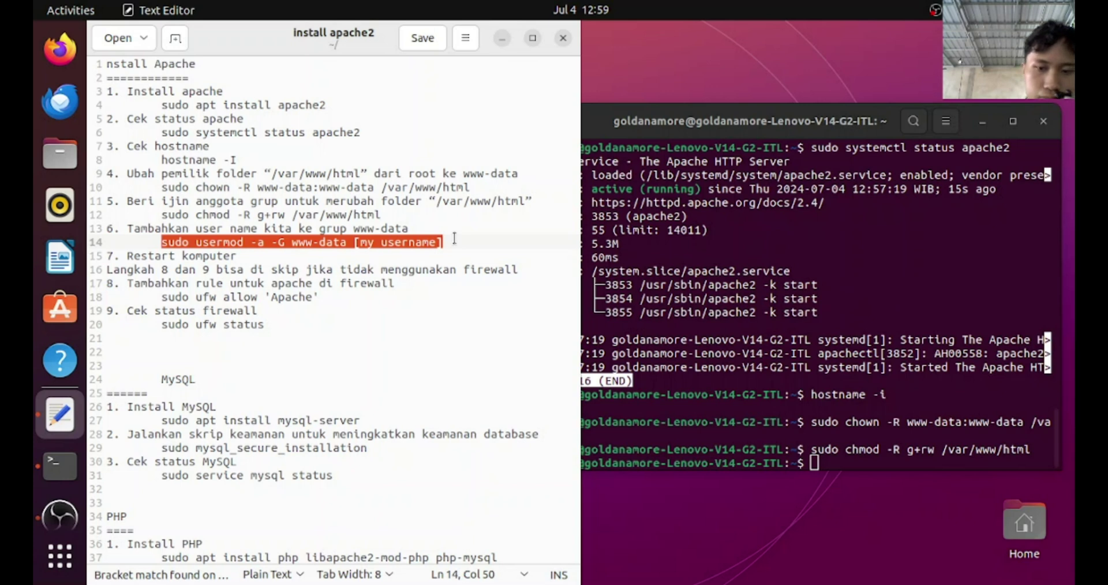
left_click(831, 455)
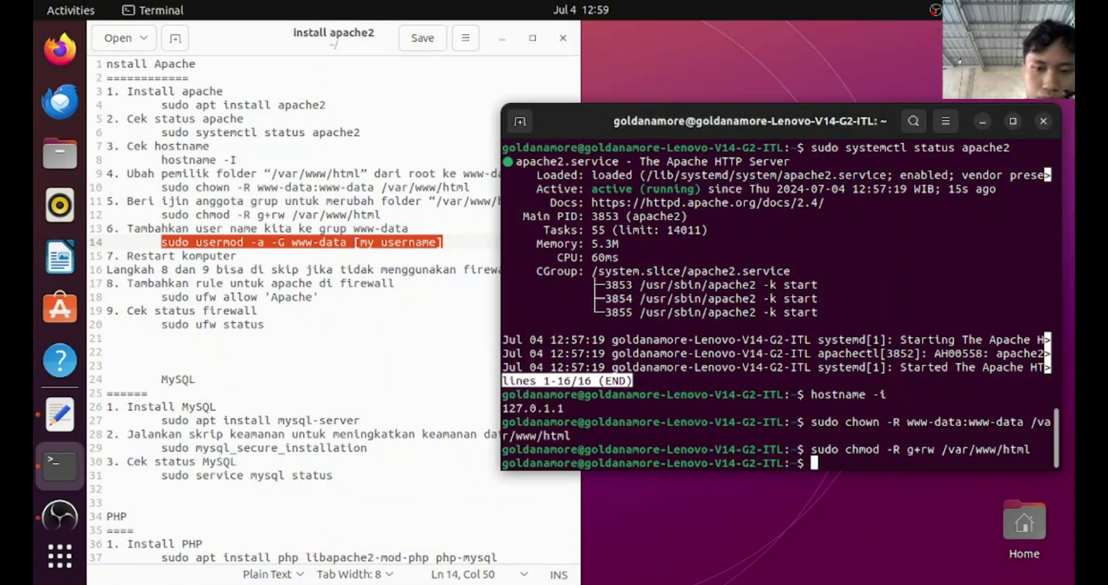
key("ctrl+shift+v")
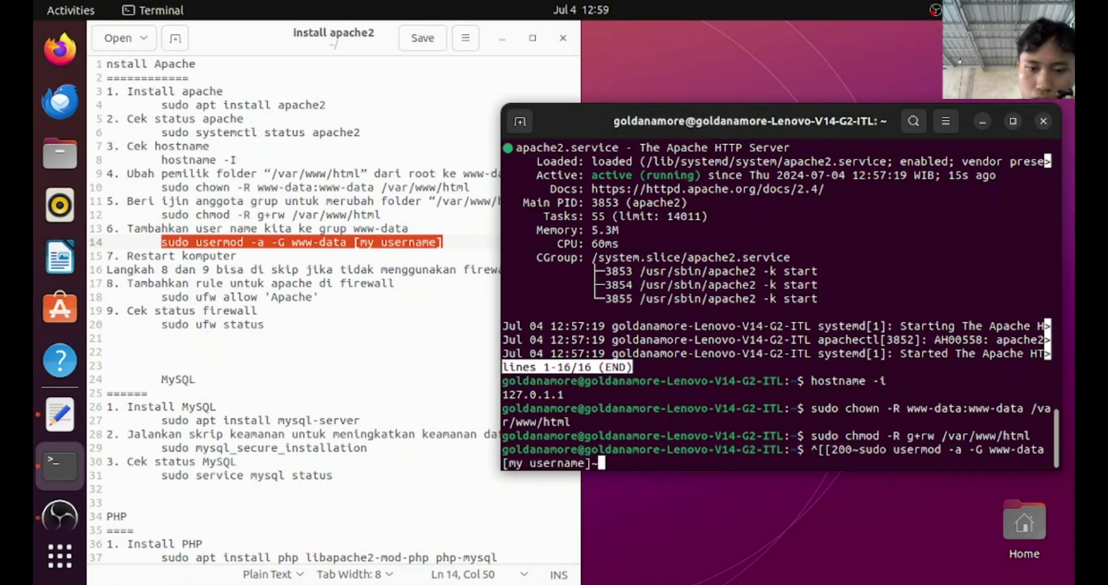
key("BackSpace")
key("BackSpace")
key("BackSpace")
key("BackSpace")
key("BackSpace")
key("BackSpace")
key("BackSpace")
key("BackSpace")
key("BackSpace")
key("BackSpace")
key("BackSpace")
key("BackSpace")
key("BackSpace")
key("BackSpace")
key("BackSpace")
key("BackSpace")
key("BackSpace")
key("BackSpace")
key("BackSpace")
key("BackSpace")
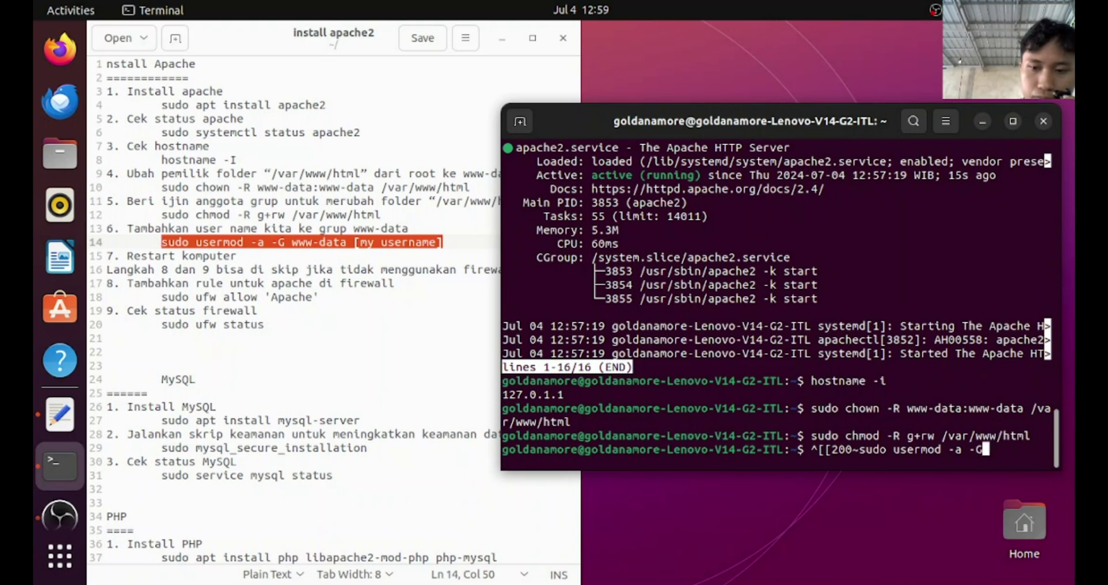
key("ctrl+shift+v")
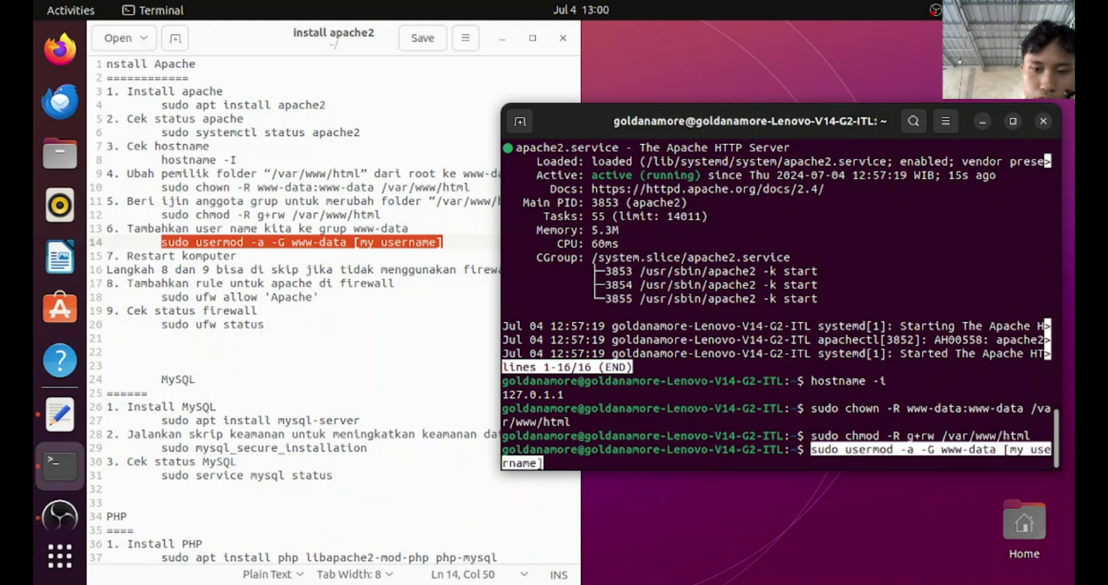
key("BackSpace")
key("BackSpace")
key("BackSpace")
key("BackSpace")
key("BackSpace")
key("BackSpace")
key("BackSpace")
key("BackSpace")
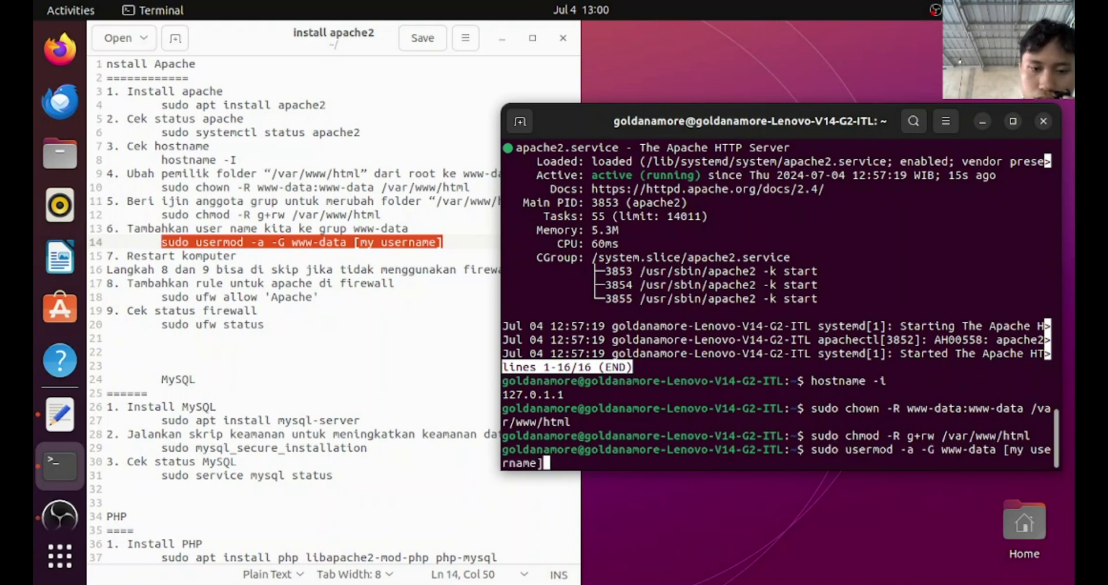
key("BackSpace")
key("BackSpace")
key("BackSpace")
key("BackSpace")
type("g")
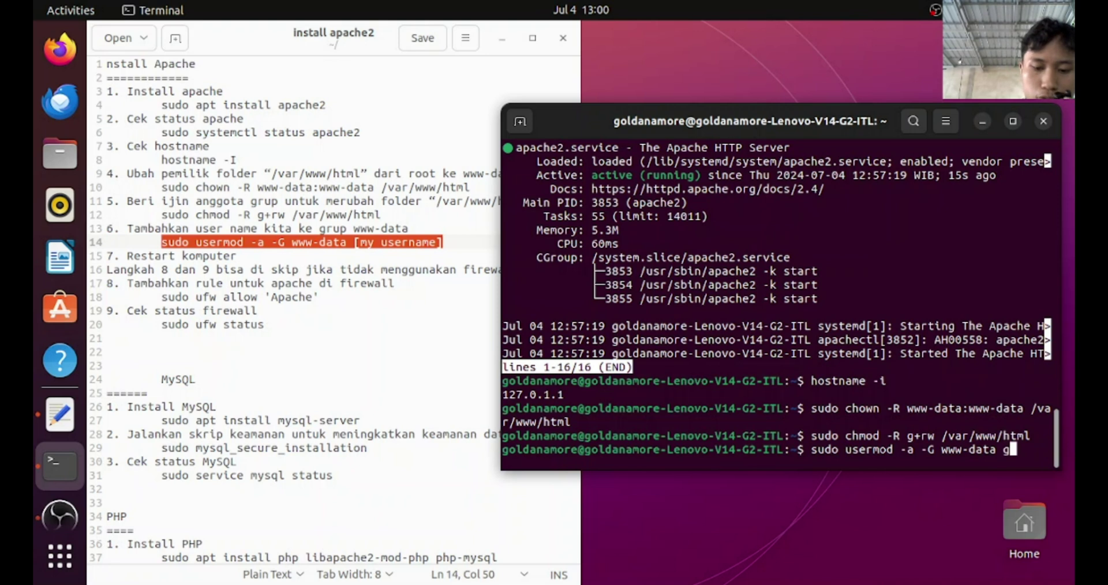
type("oldanamore")
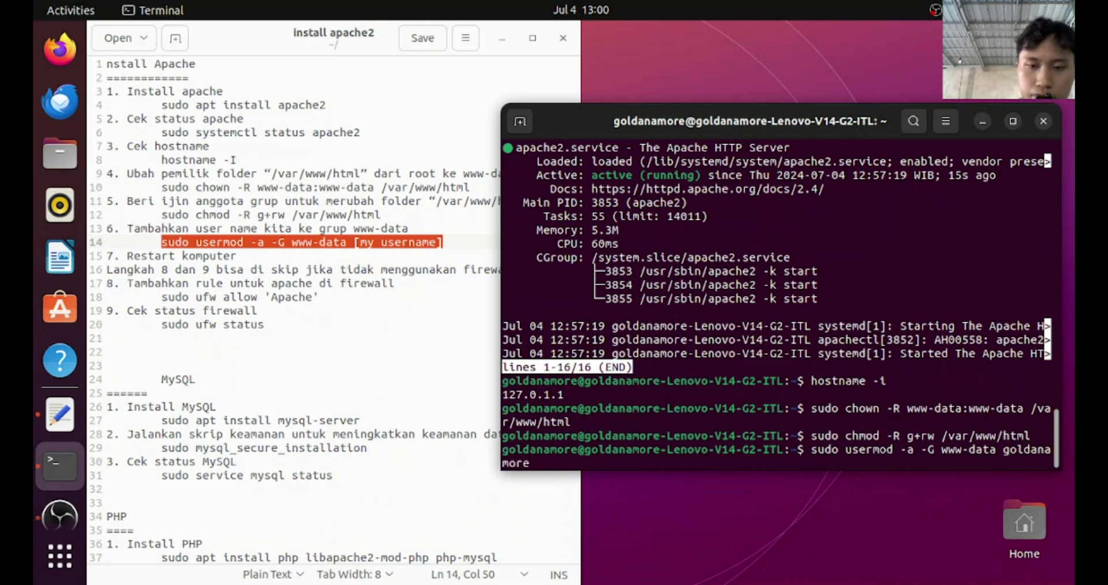
key("Return")
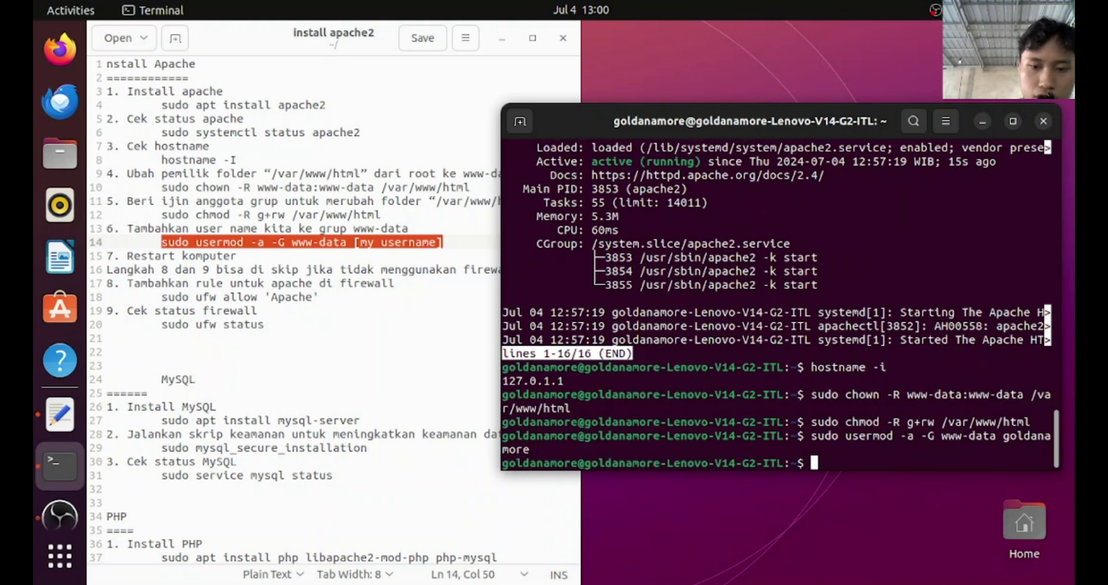
left_click(191, 258)
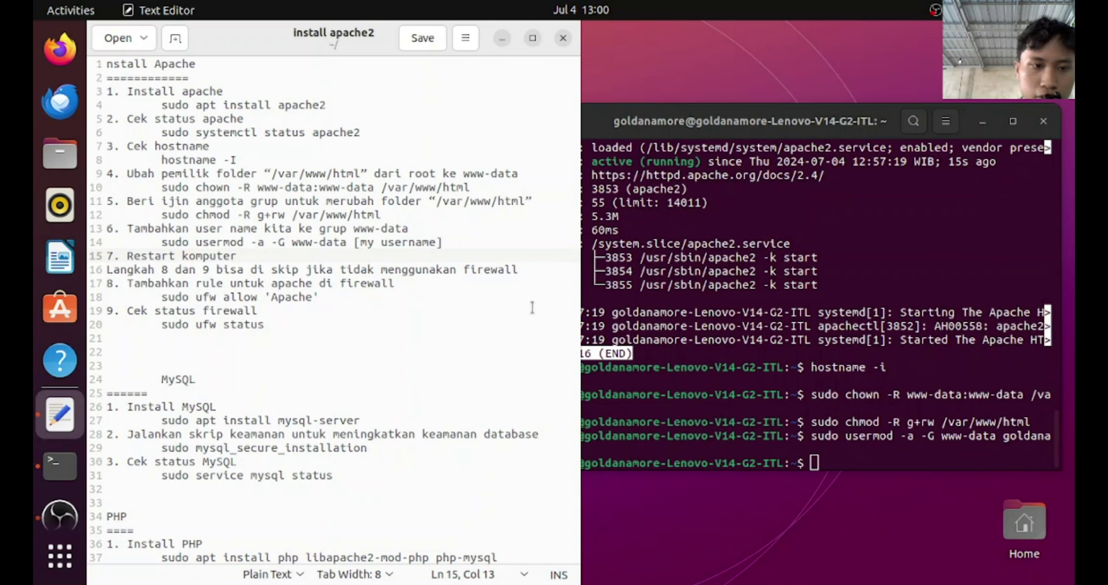
Run 'ufw status', then rerun it with sudo to see 'Status: inactive'
left_click(837, 460)
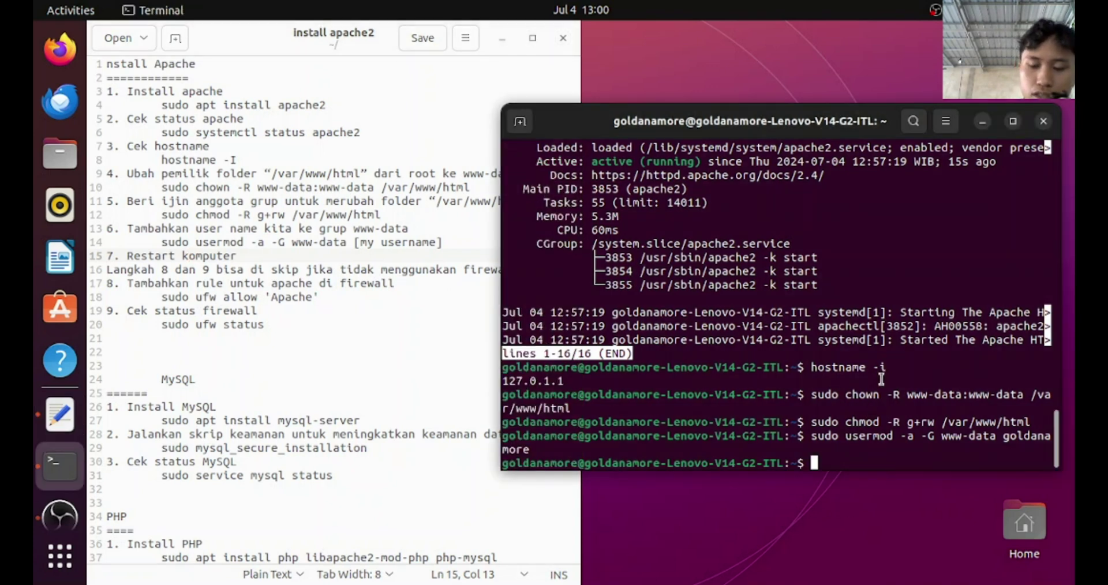
type("ufw ")
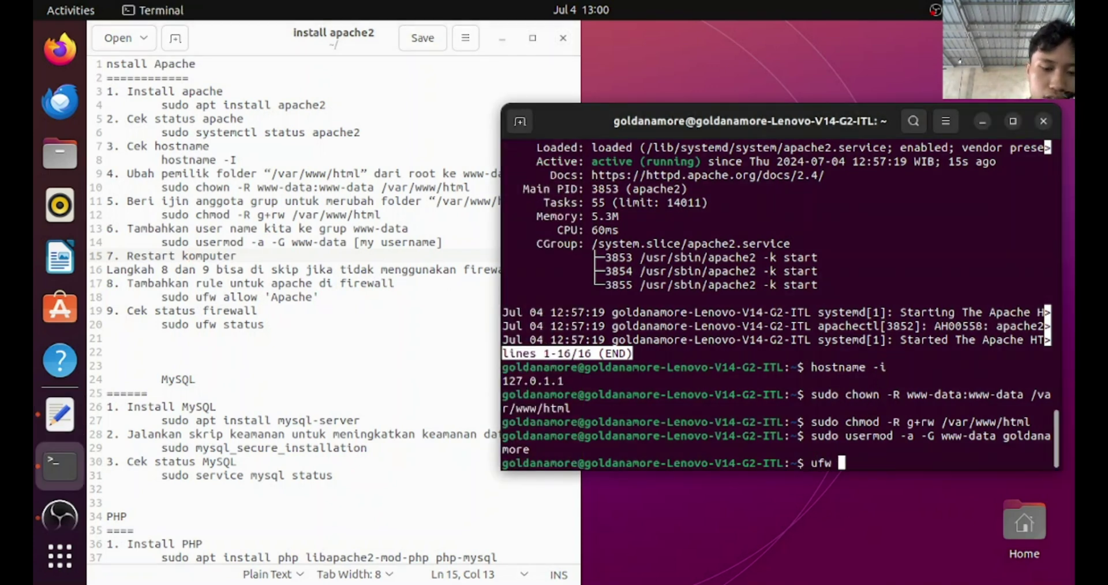
type("status")
key("Return")
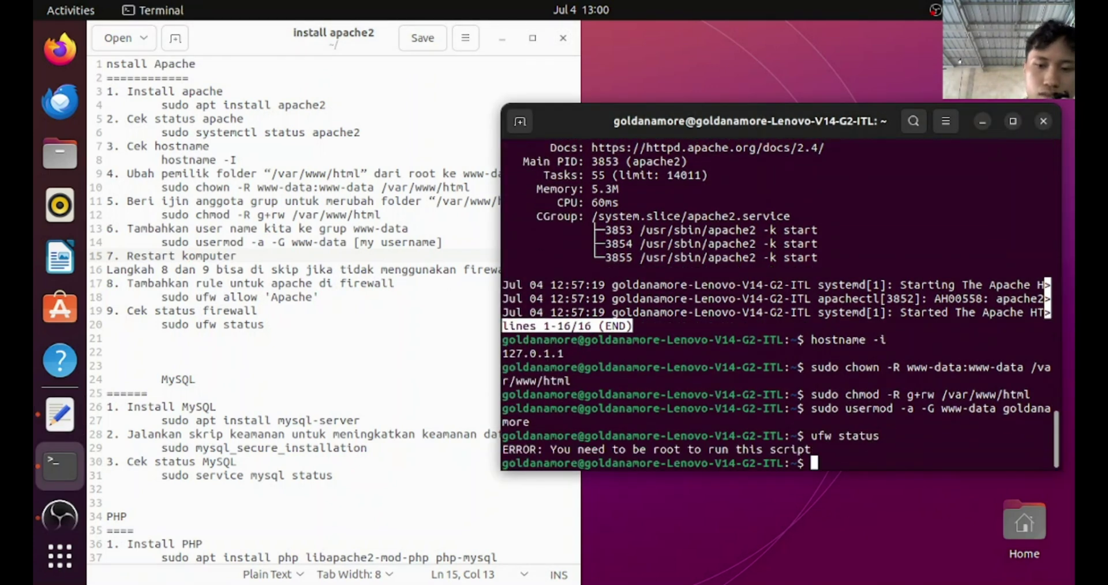
key("Up")
key("Left")
key("Home")
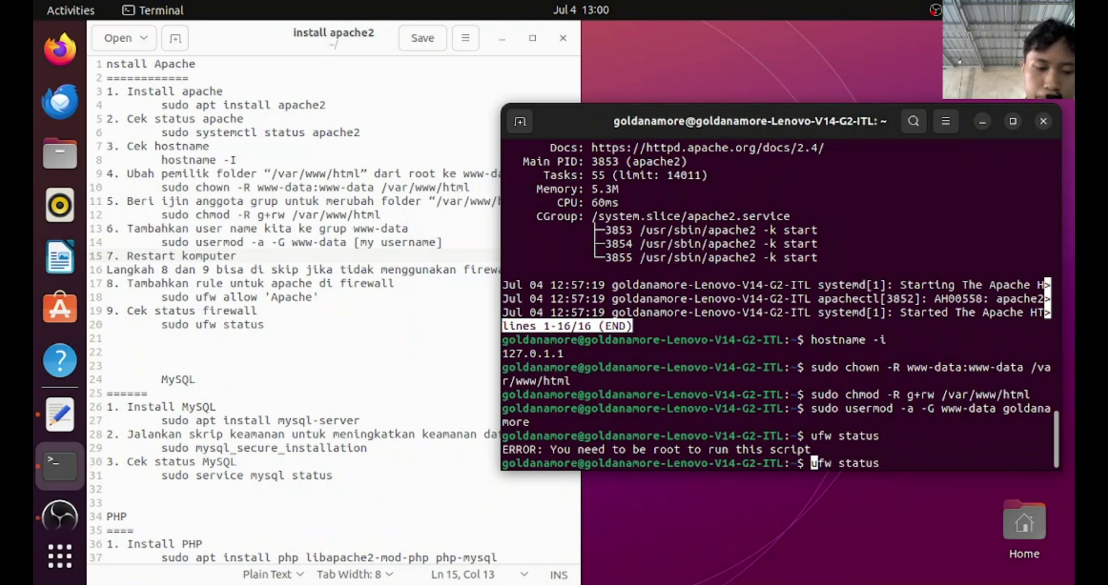
type("sudo")
key("Return")
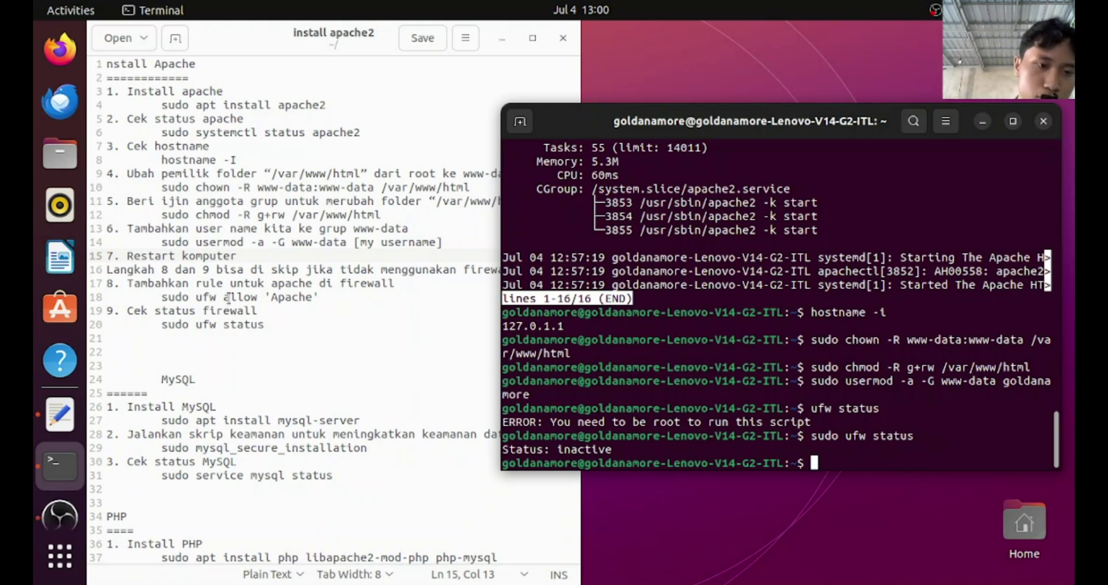
Copy the MySQL server install command from the notes for the terminal
left_click(270, 296)
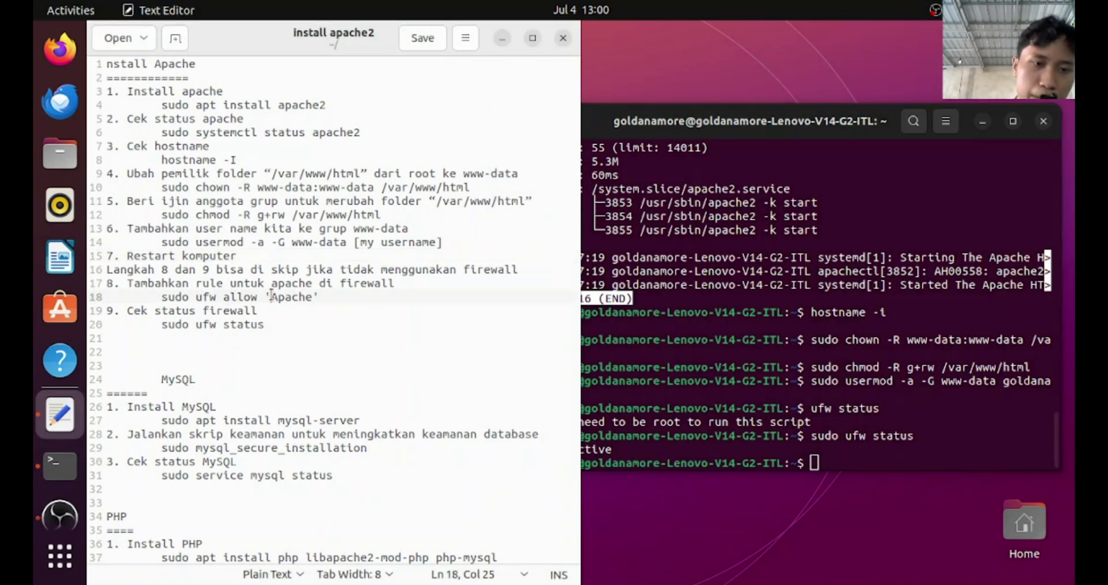
left_click_drag(271, 297, 312, 298)
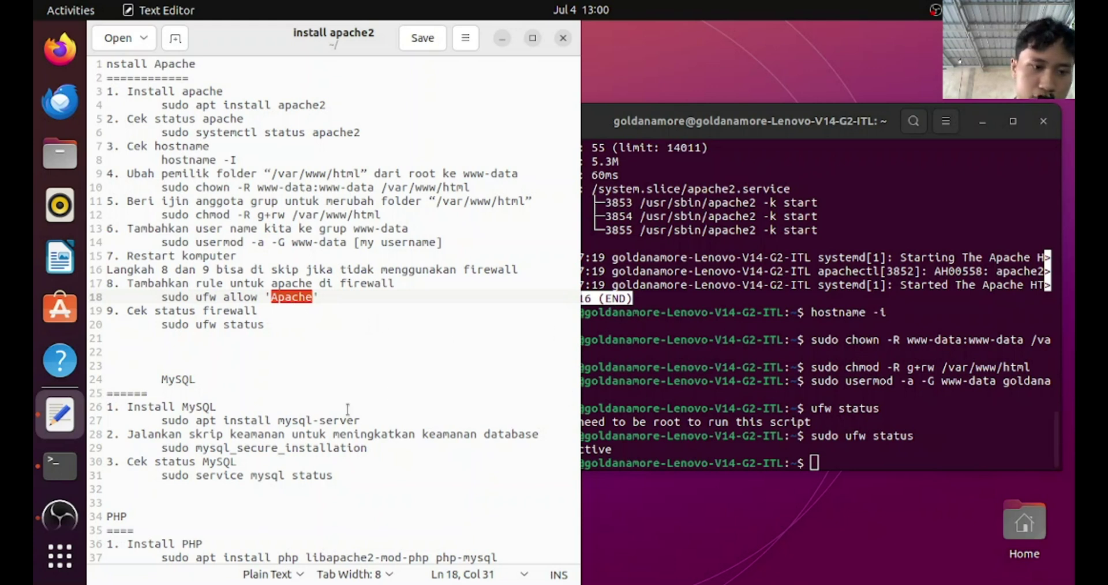
left_click(825, 471)
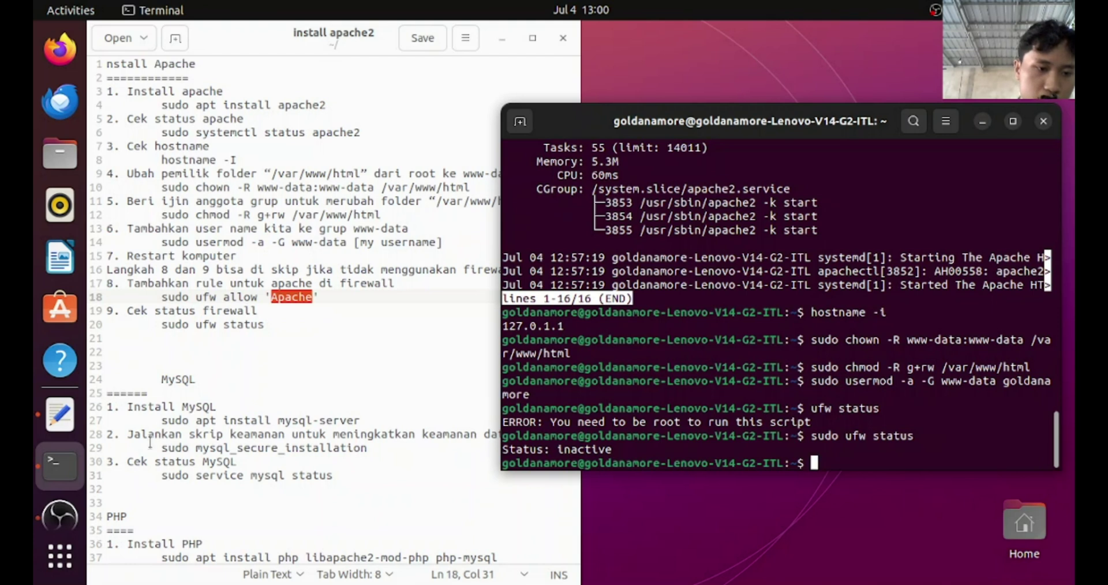
left_click_drag(162, 428, 362, 417)
key("super+c")
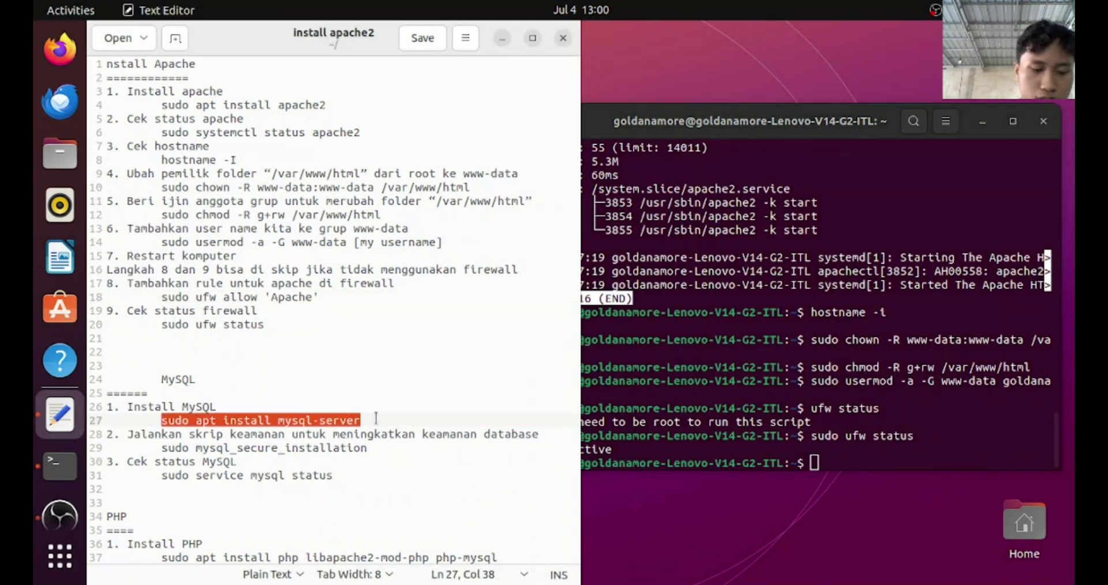
left_click(828, 459)
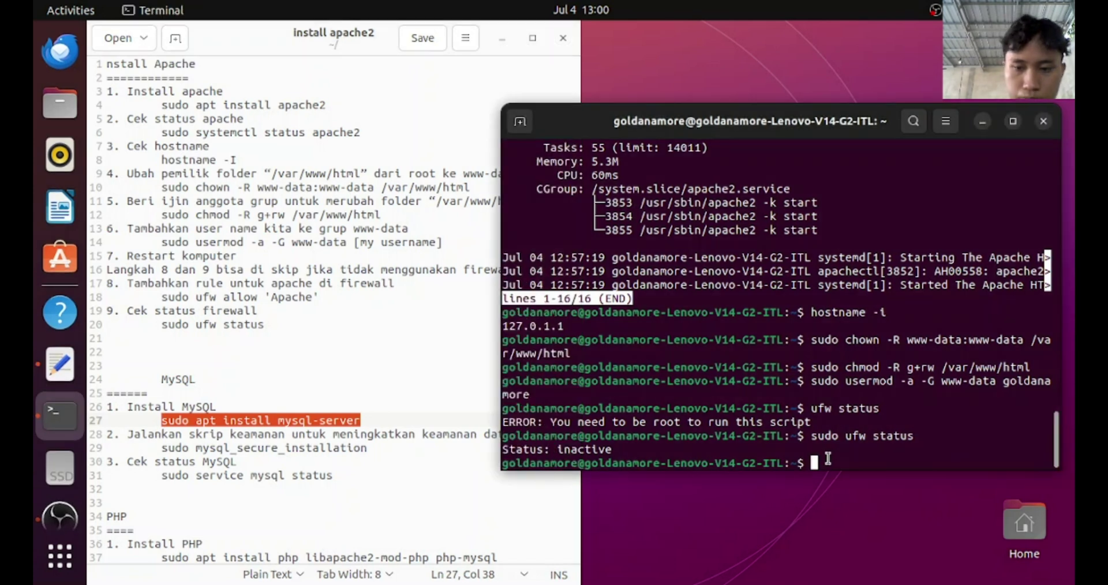
Run 'sudo apt install mysql-server' and confirm its 20 new packages with y
middle_click(828, 459)
key("Return")
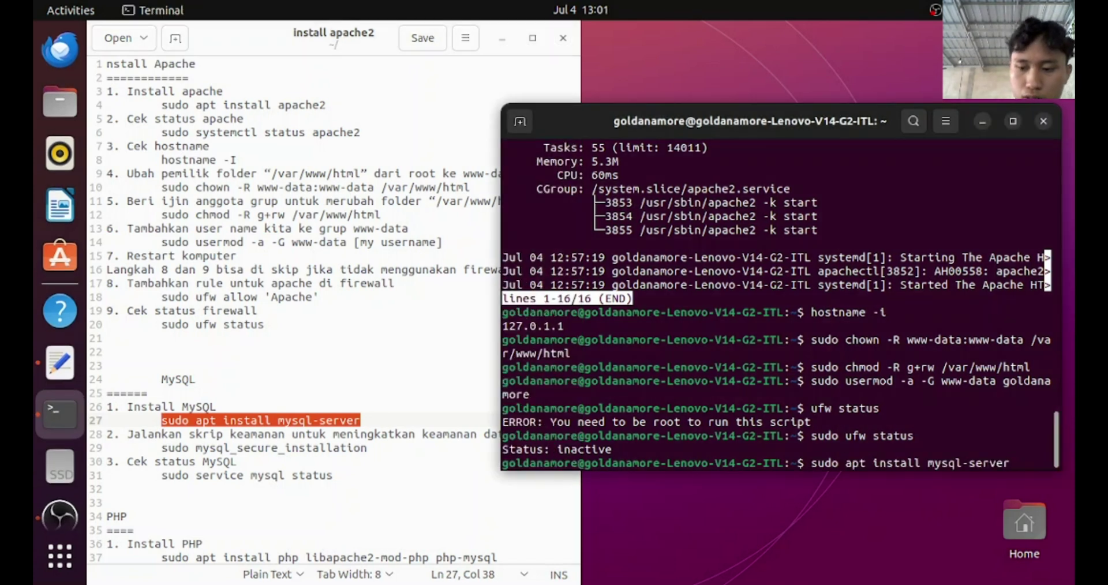
key("Return")
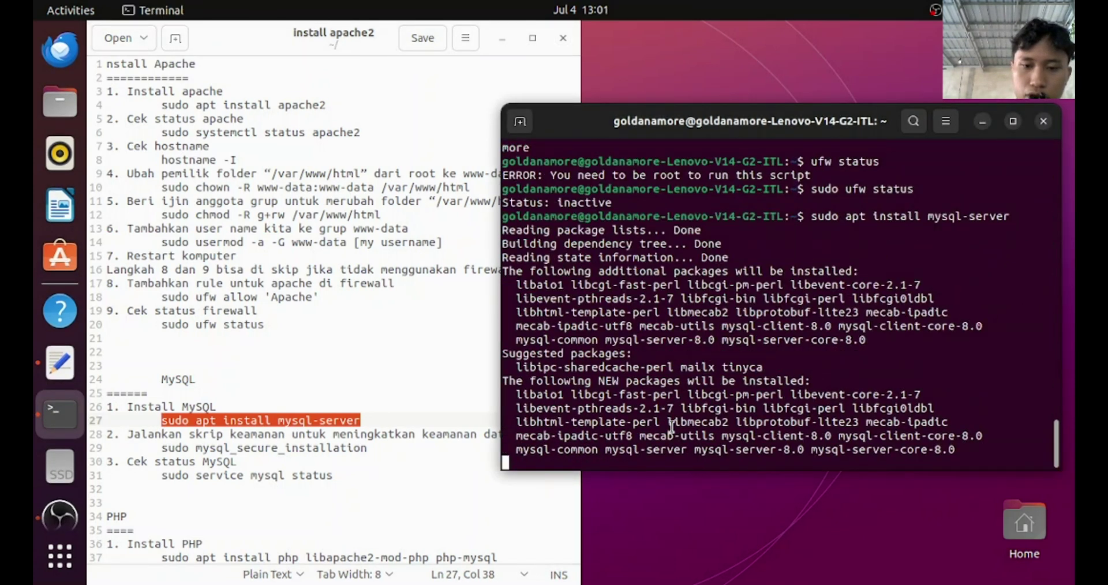
type("y")
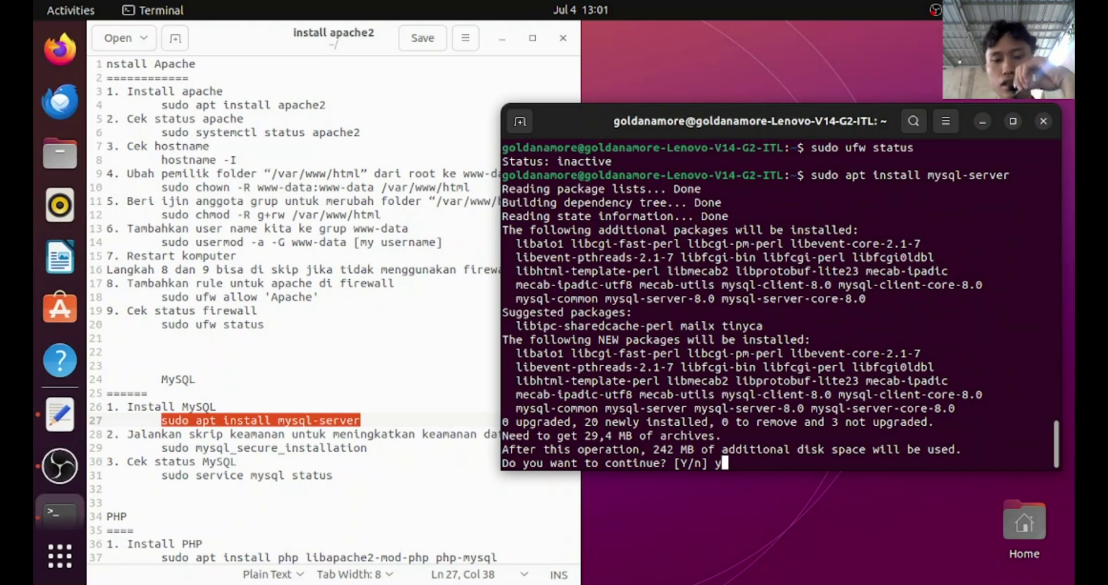
key("Return")
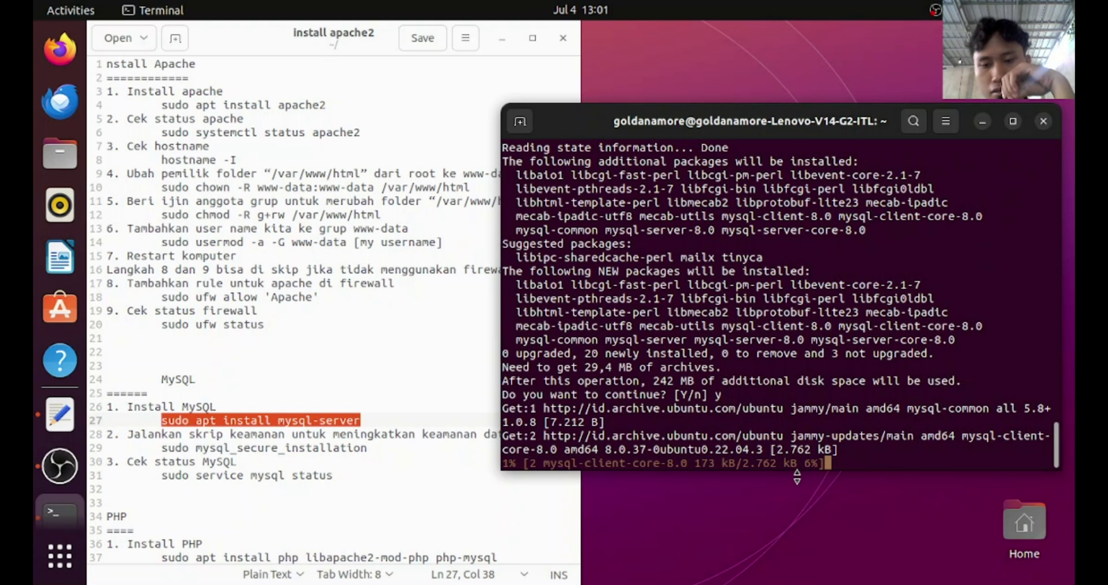
left_click(936, 9)
left_click(901, 171)
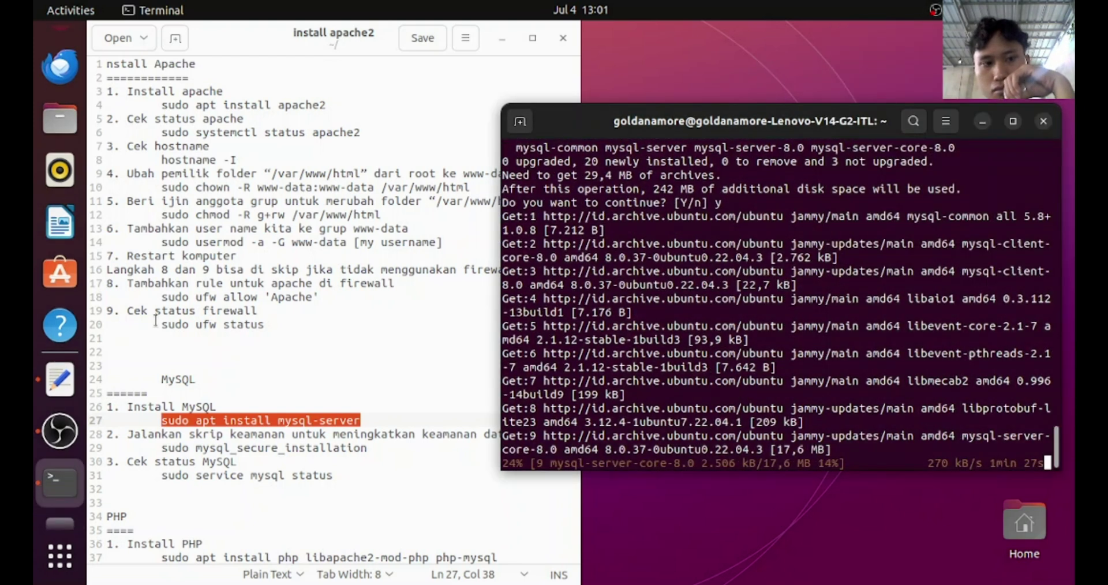
left_click(36, 440)
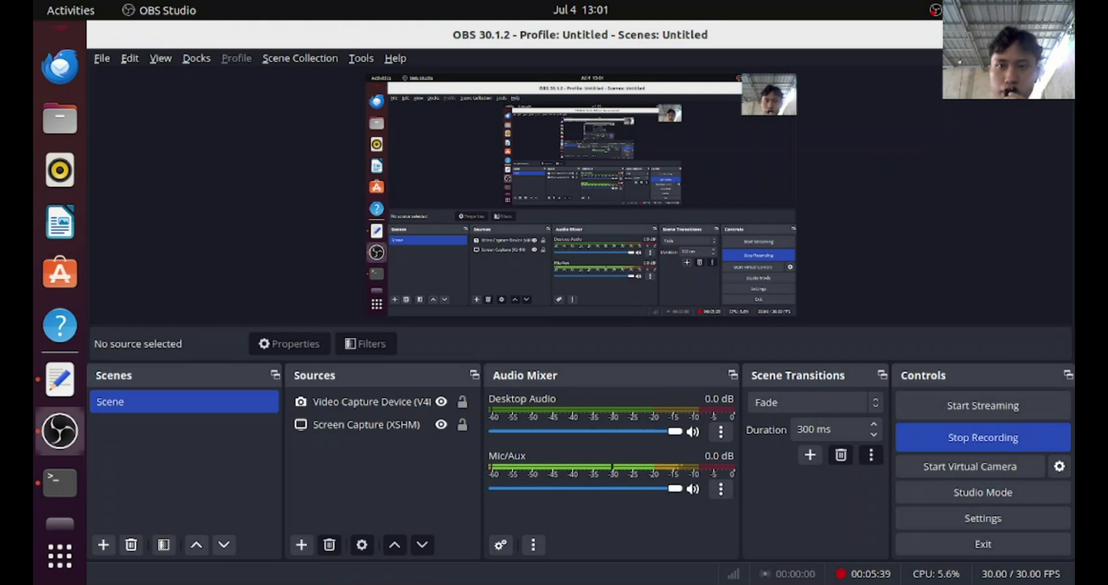
Minimize OBS Studio to see the mysql-server install at 95% in Terminal
left_click(997, 38)
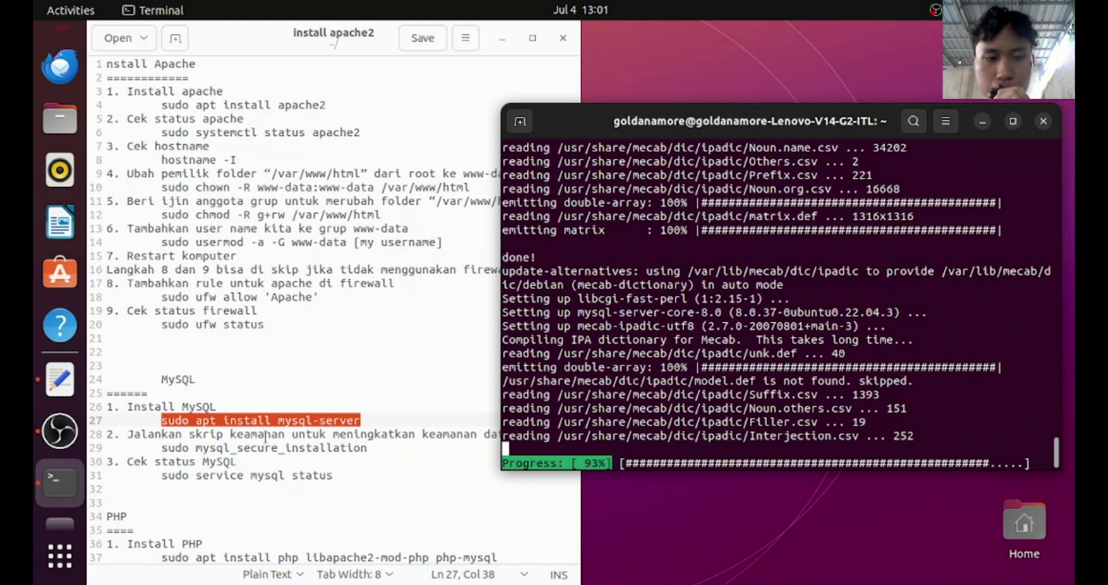
Copy 'sudo mysql_secure_installation' from the notes while the mysql-server 8.0.37 install finishes
left_click(167, 446)
left_click_drag(163, 446, 371, 452)
key("ctrl+c")
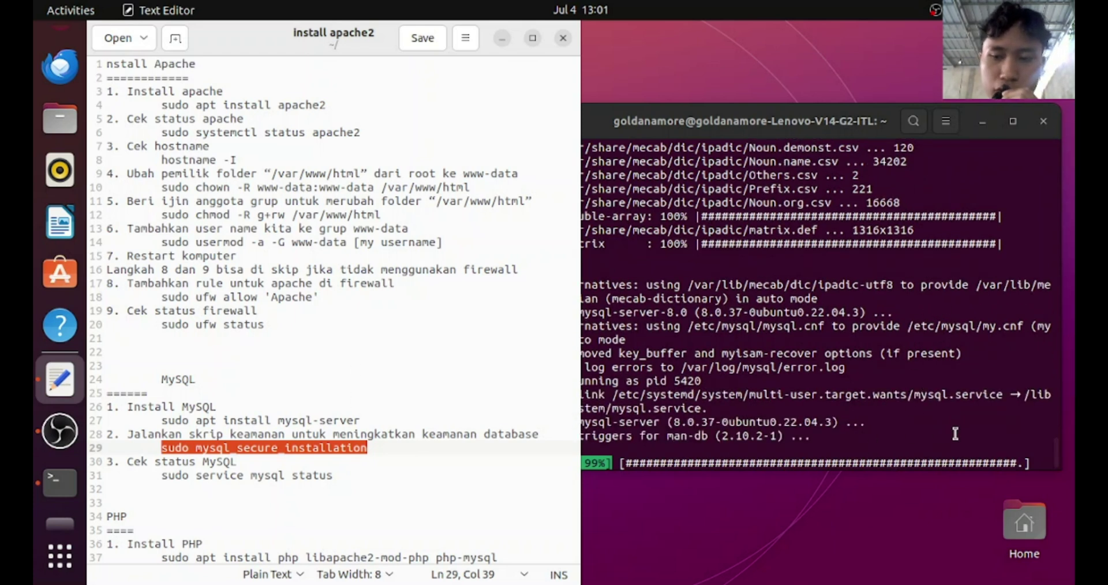
left_click(889, 446)
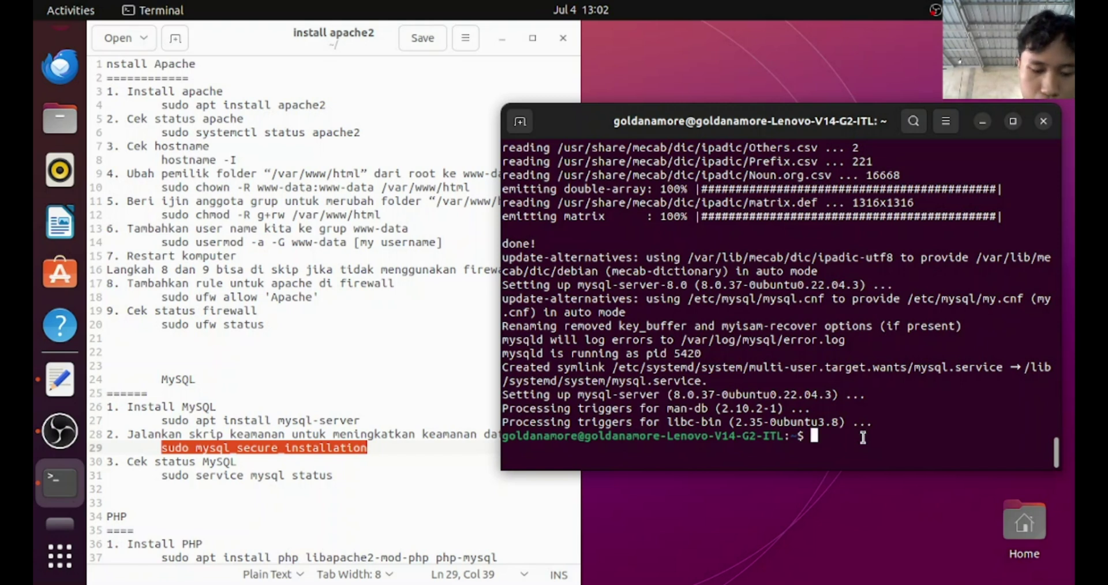
Run sudo mysql_secure_installation: enable password validation at MEDIUM (1), answering y to remaining prompts
key("ctrl+shift+v")
key("Return")
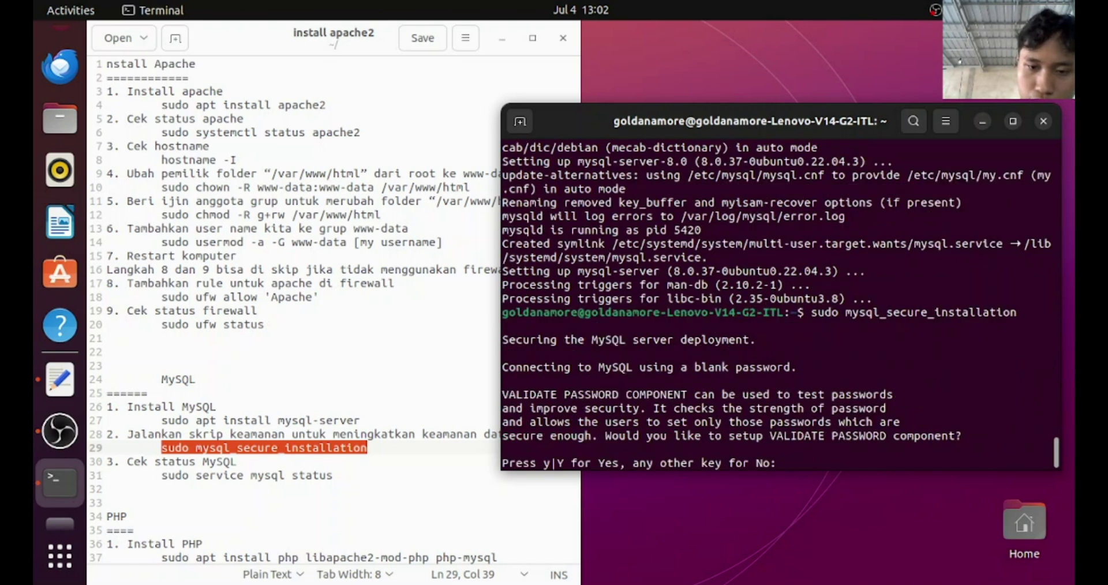
type("y")
key("Return")
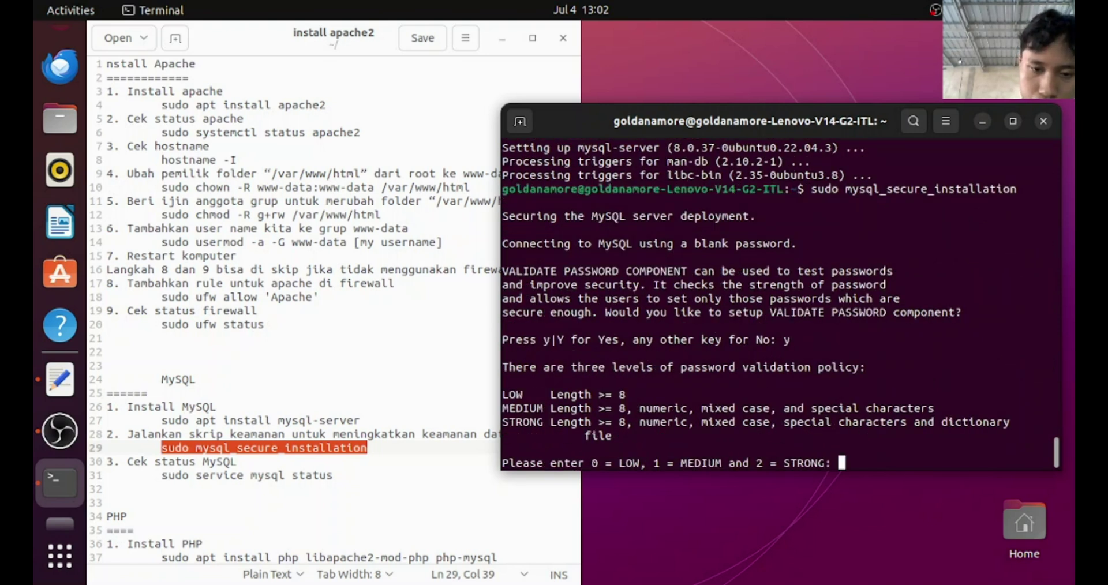
type("1")
key("Return")
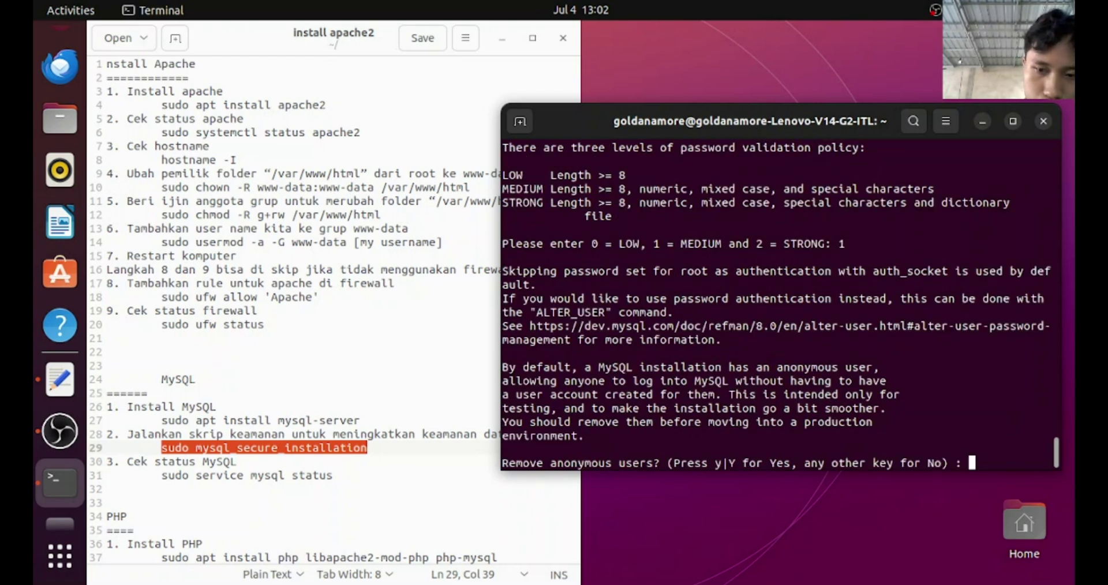
type("y")
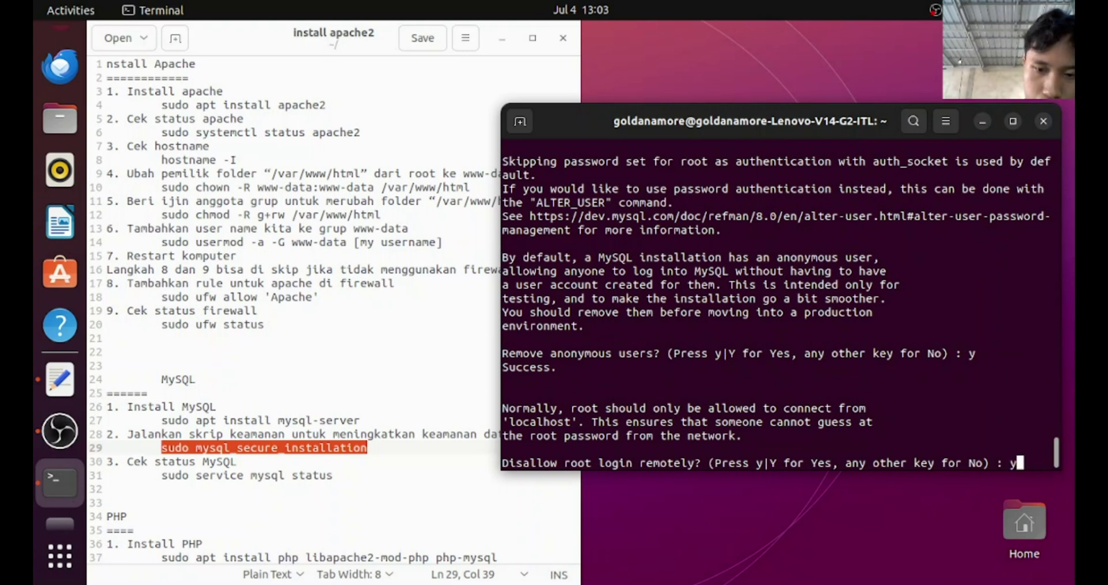
type("y")
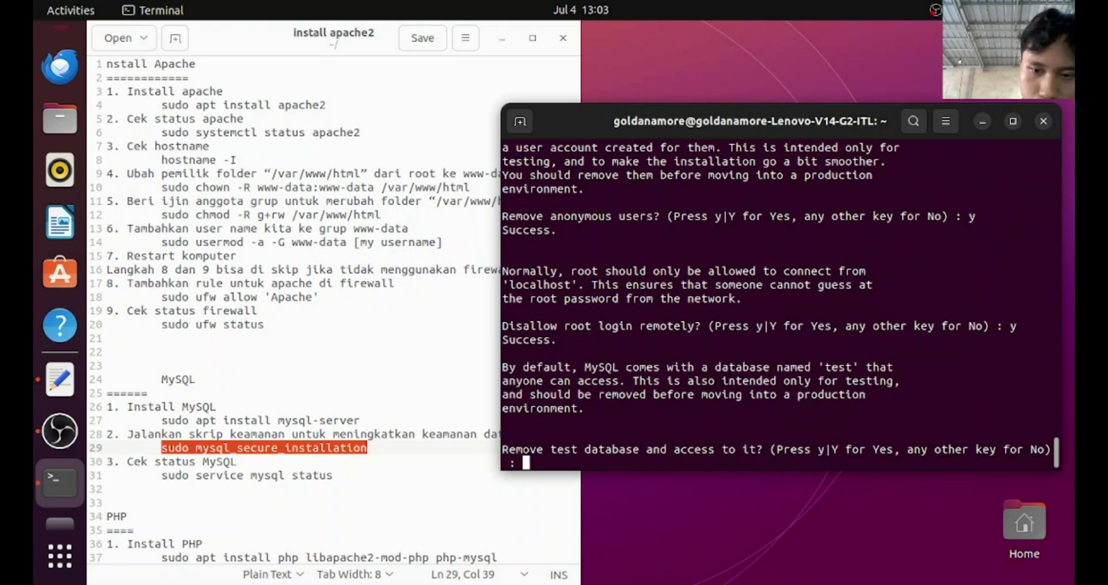
type("y")
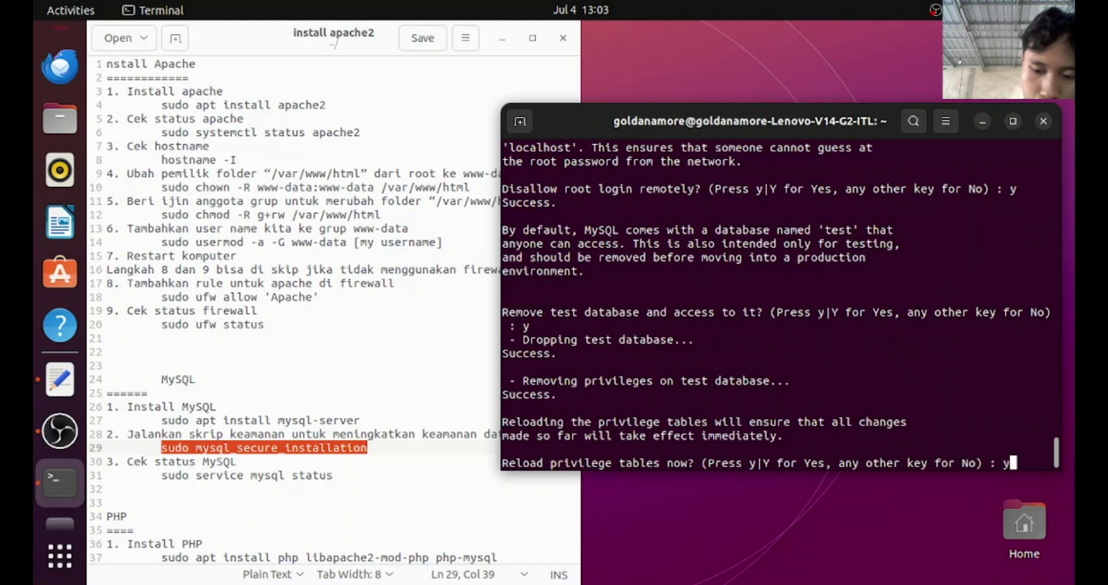
type("y")
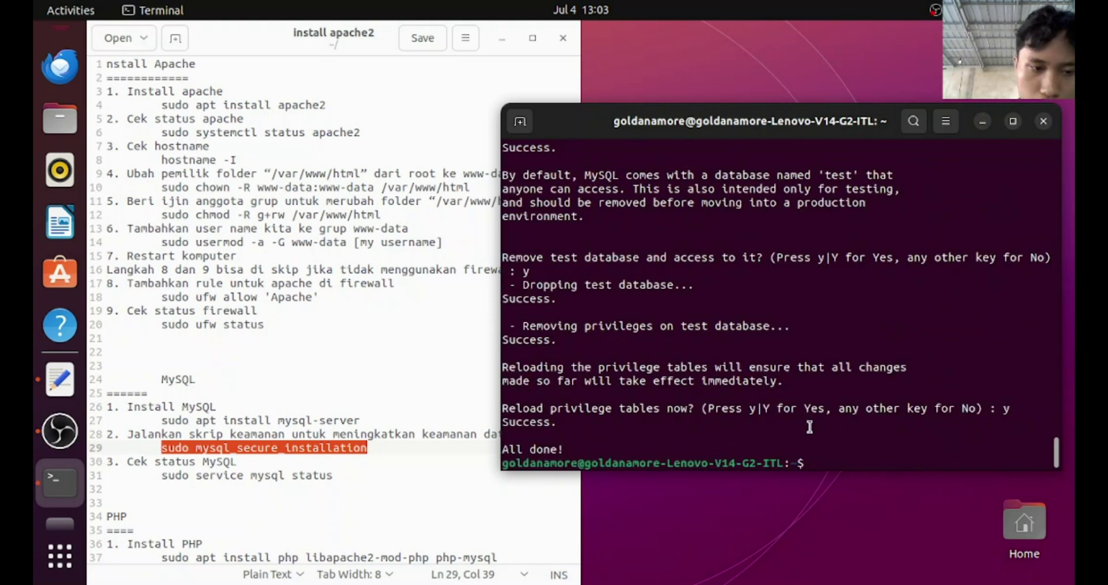
Run 'sudo service mysql status' from the notes, confirm active (running), then return to gedit
left_click(161, 476)
left_click_drag(161, 477, 326, 491)
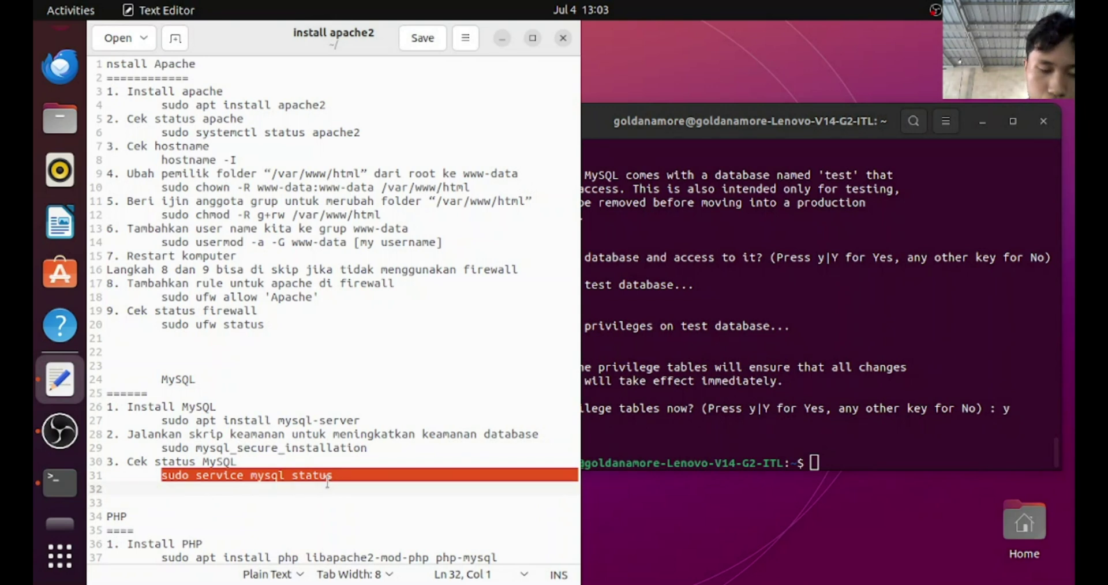
left_click(328, 480)
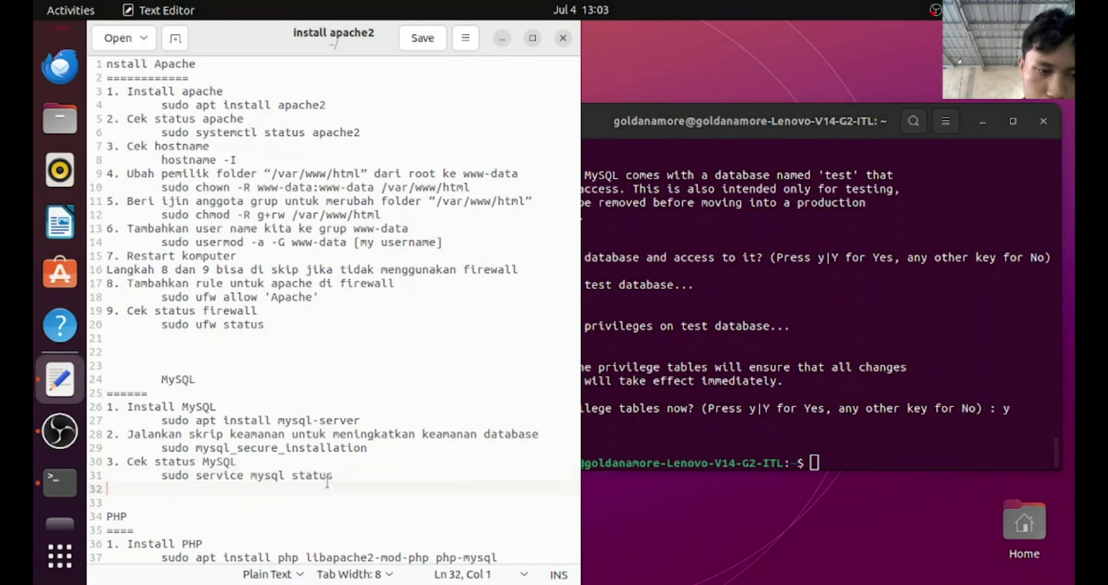
key("shift+Left")
key("shift+Left")
key("shift+Left")
key("shift+Left")
key("shift+Left")
key("shift+Left")
key("shift+Left")
key("shift+Left")
key("shift+Left")
key("shift+Left")
key("shift+Left")
key("shift+Left")
key("shift+Left")
key("shift+Left")
key("shift+Left")
key("shift+Left")
key("shift+Left")
key("shift+Left")
key("shift+Left")
key("shift+Left")
key("ctrl+c")
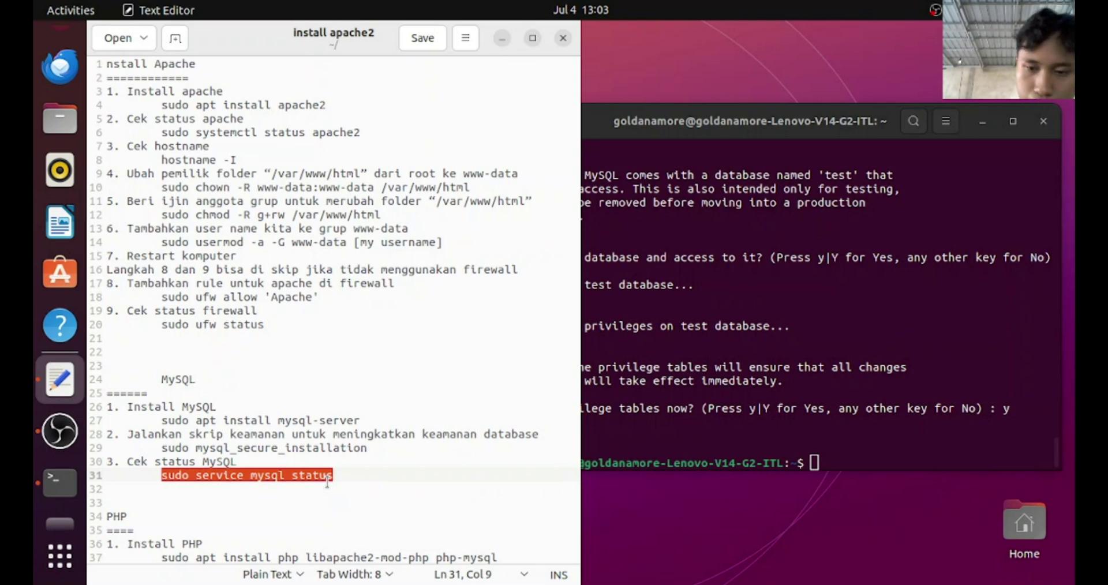
key("alt+Tab")
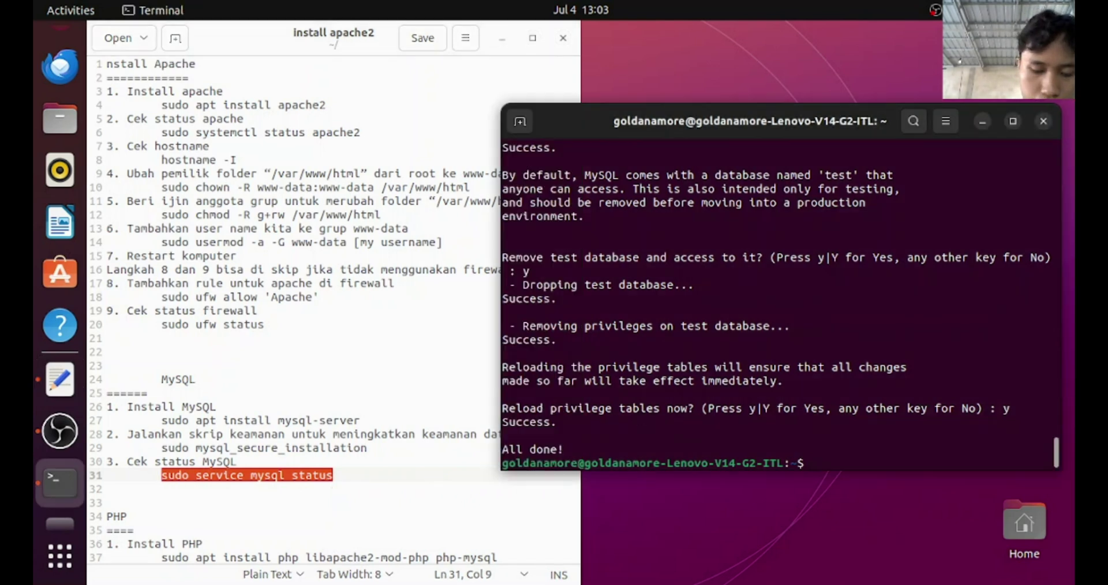
key("ctrl+shift+v")
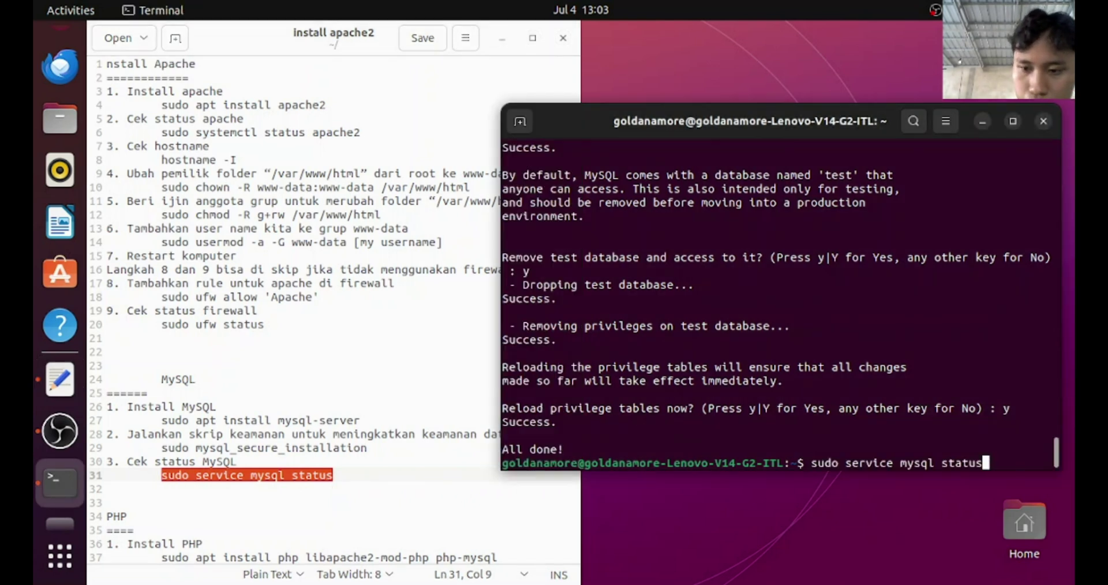
key("Return")
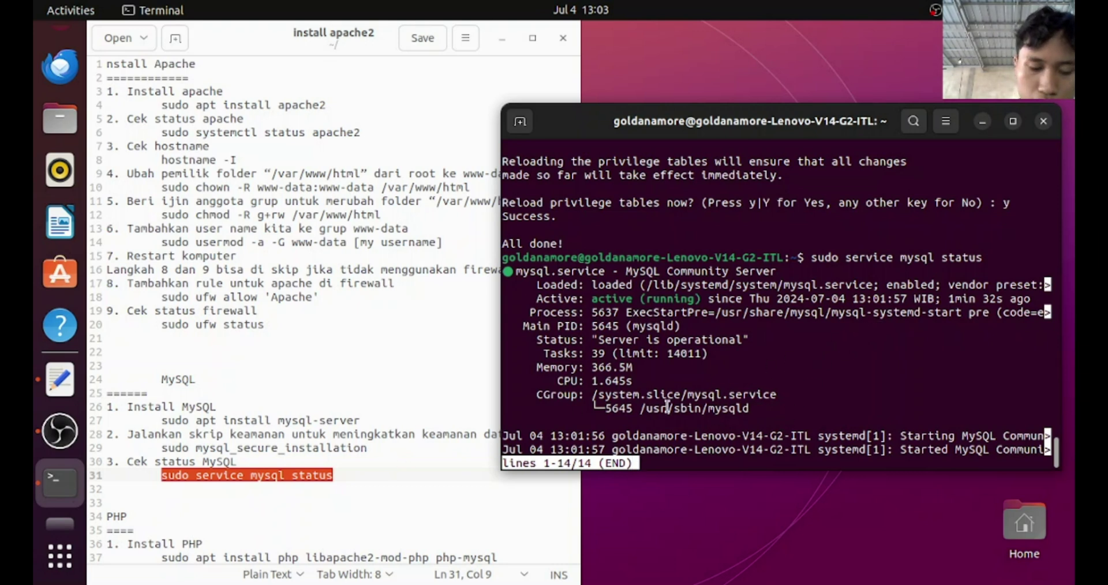
key("q")
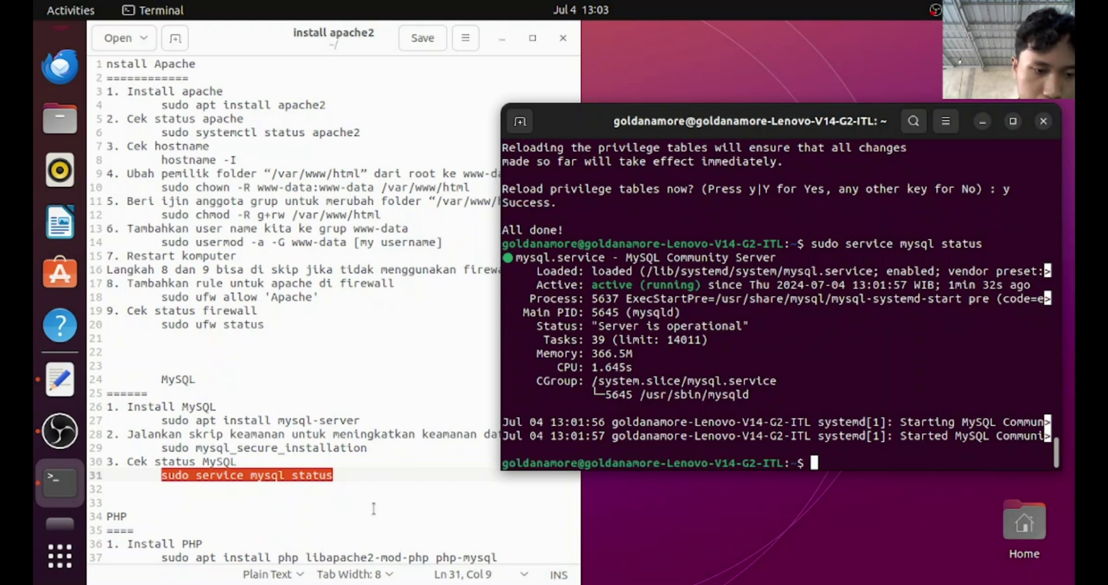
left_click(371, 505)
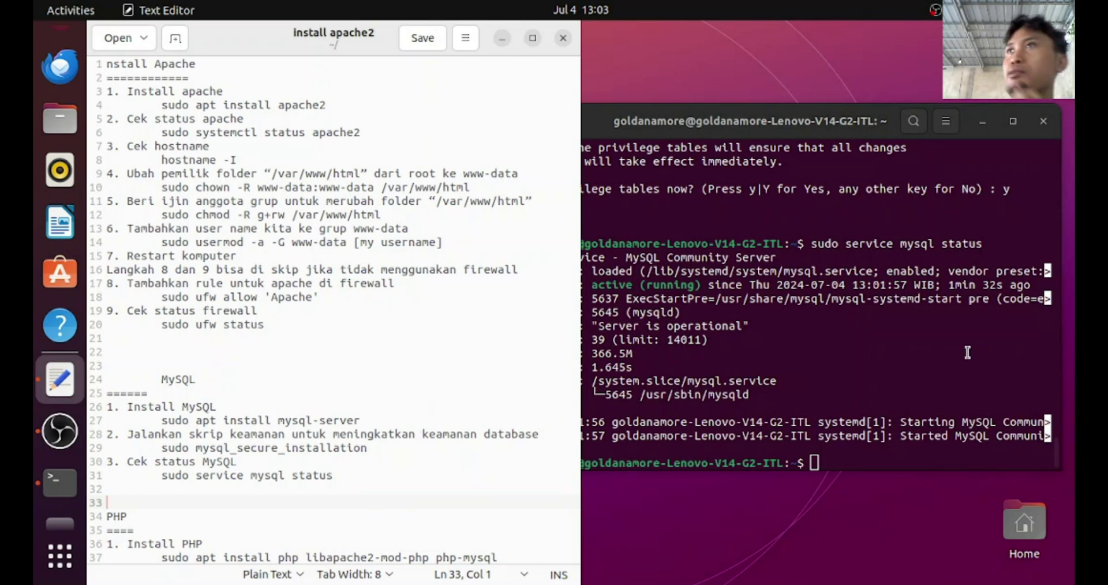
Run 'sudo apt install php libapache2-mod-php php-mysql' from the notes and accept the 11 packages
left_click(285, 416)
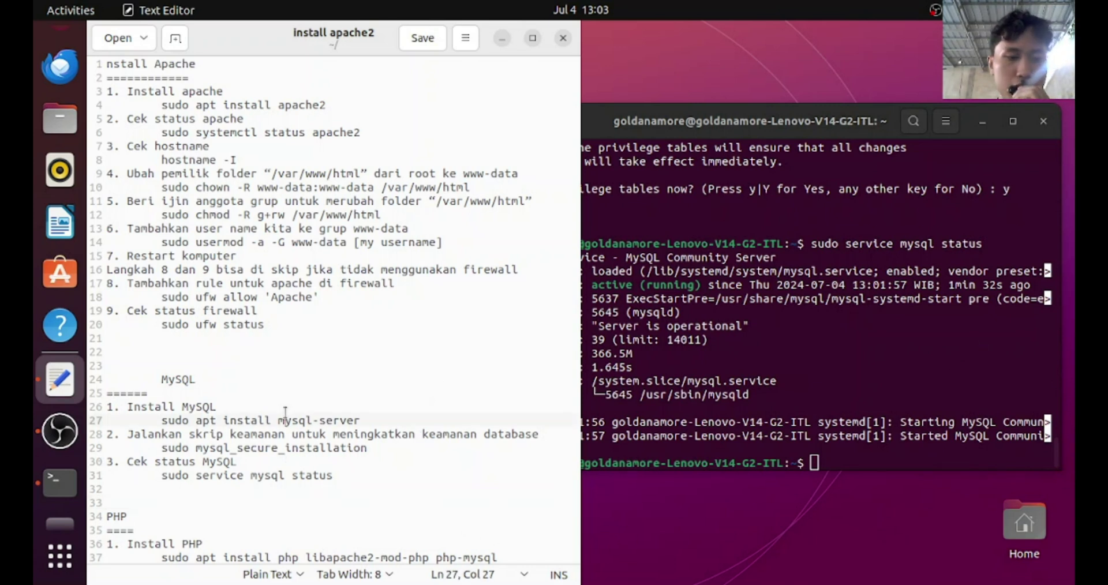
left_click(503, 558)
double_click(504, 557)
left_click(507, 553)
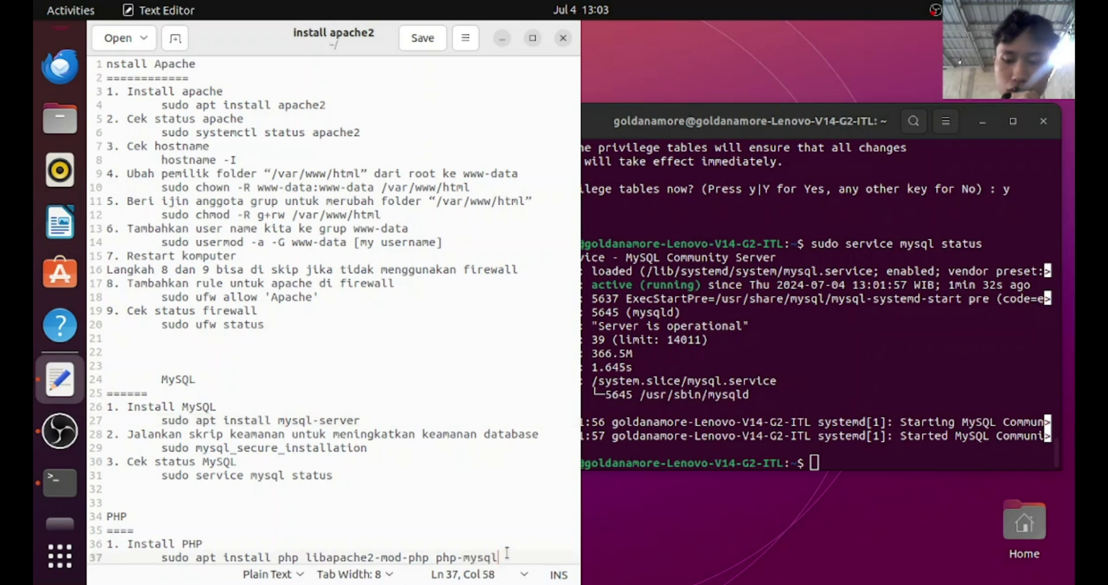
key("shift+Left")
key("shift+Left")
key("shift+Left")
key("shift+Left")
key("shift+Left")
key("shift+Left")
key("shift+Left")
key("shift+Left")
key("shift+Left")
key("shift+Left")
key("shift+Left")
key("shift+Left")
key("shift+Left")
key("shift+Left")
key("shift+Left")
key("shift+Left")
key("shift+Left")
key("shift+Left")
key("shift+Left")
key("shift+Left")
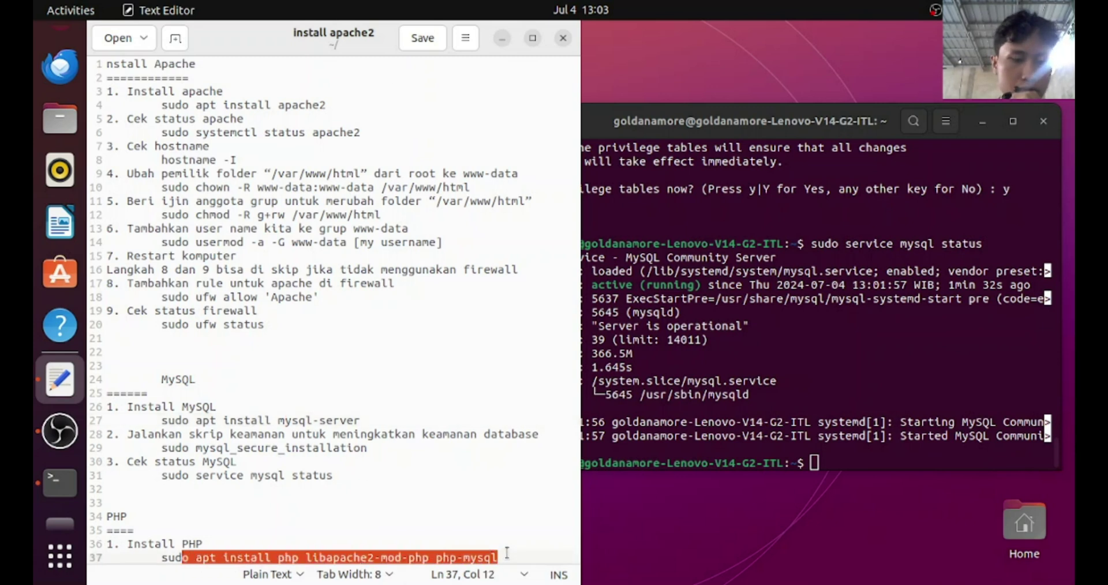
key("shift+Left")
key("shift+Left")
key("shift+Left")
key("ctrl+c")
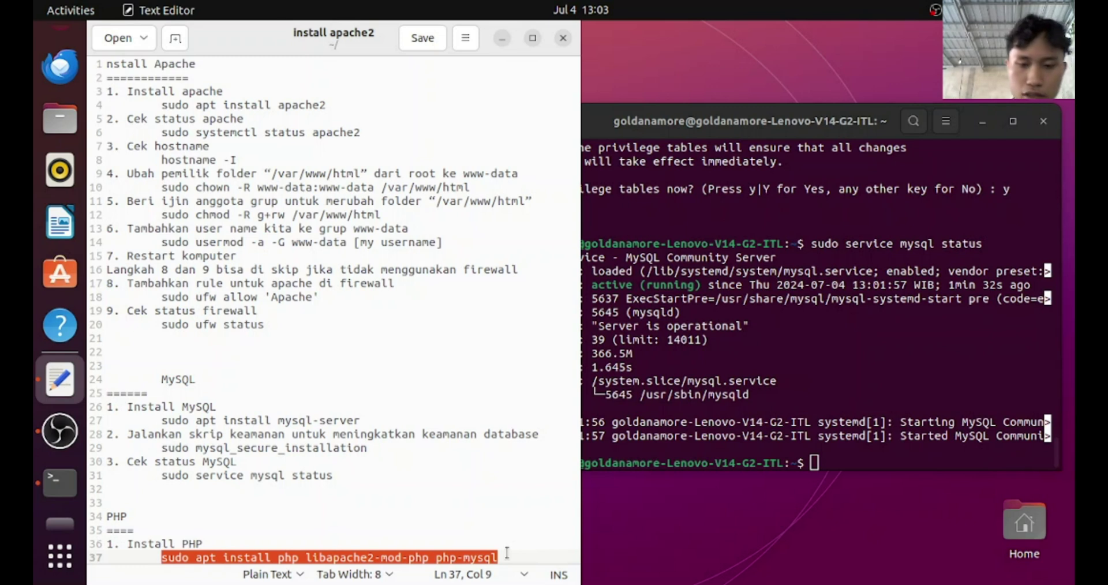
left_click(816, 463)
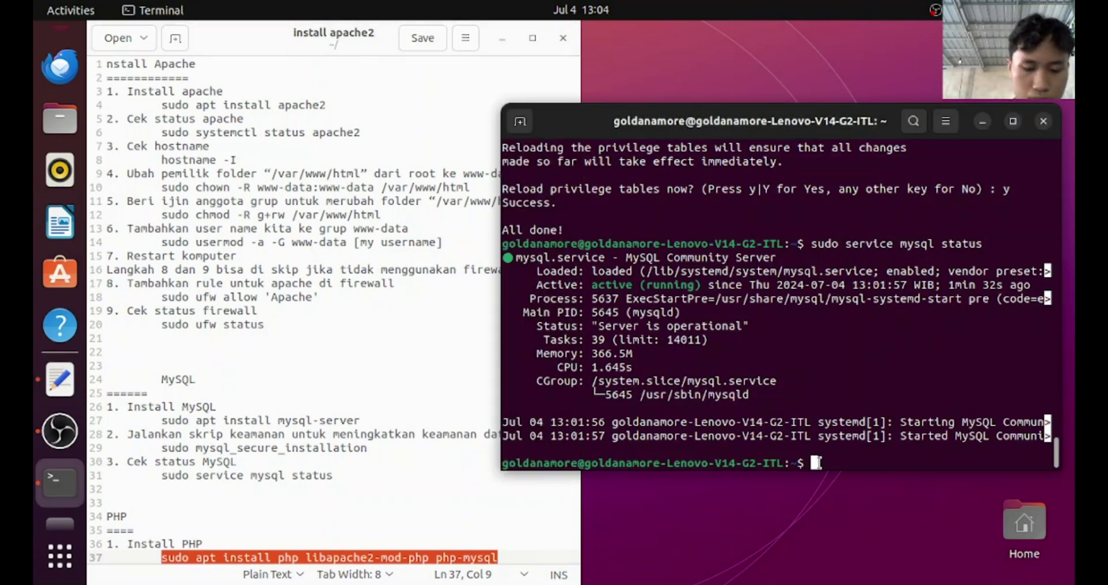
key("ctrl+shift+v")
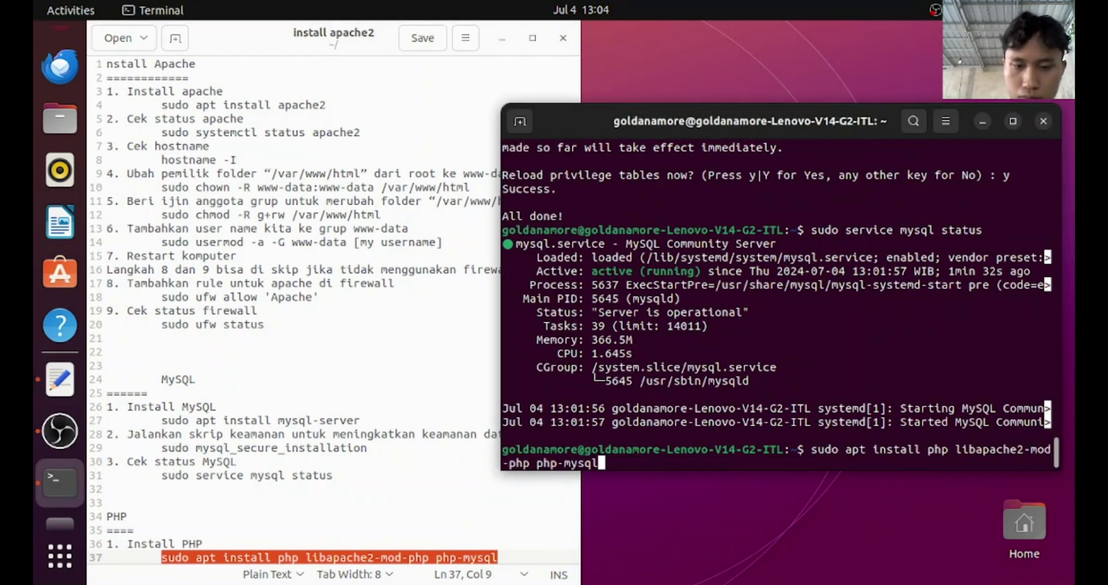
key("Return")
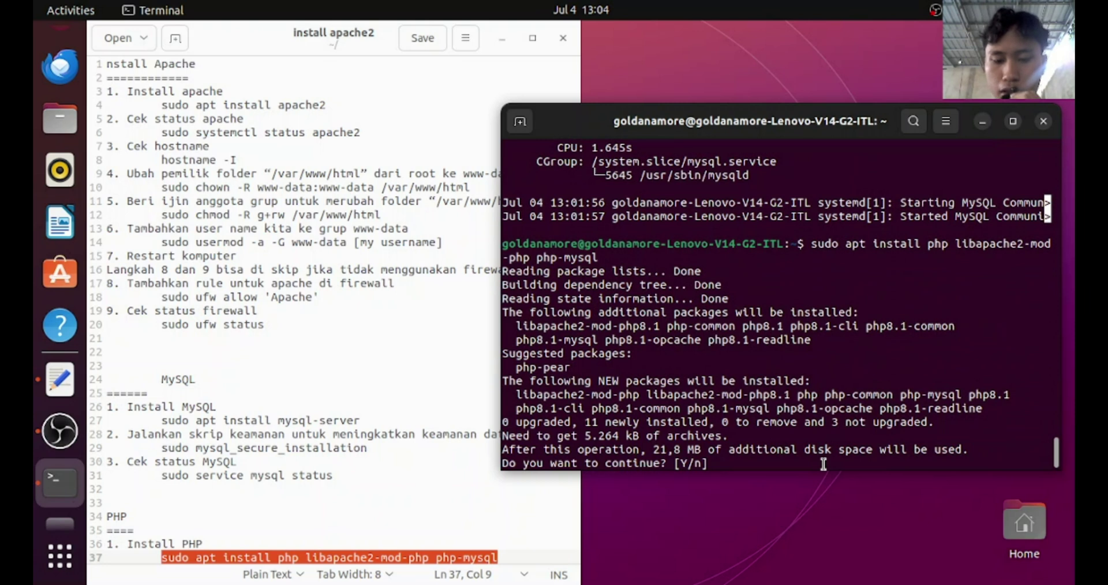
type("y")
key("Return")
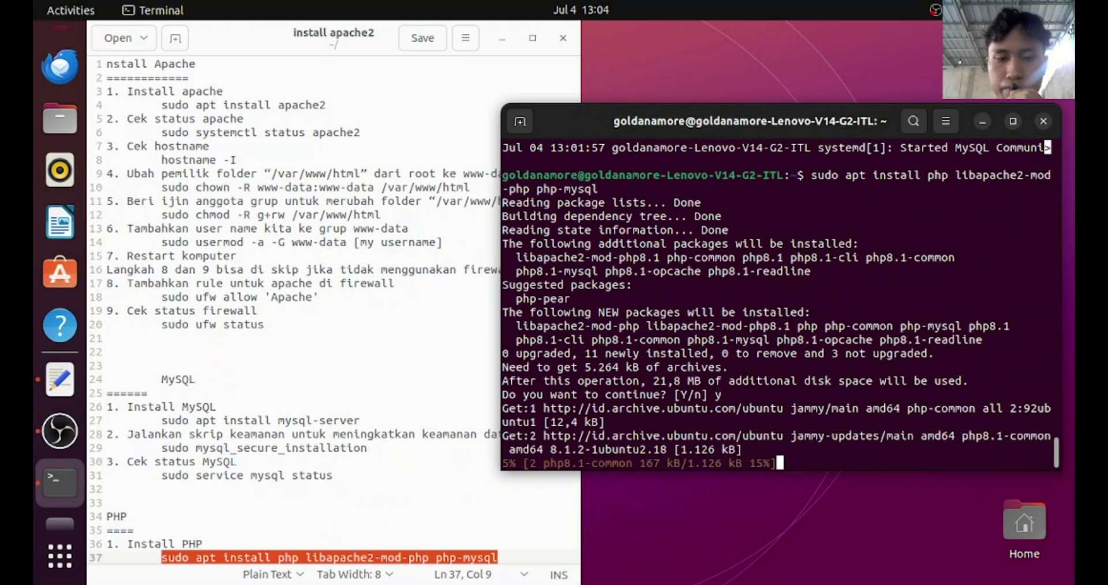
Check OBS Studio, then minimize it to see the finished PHP 8.1 install in Terminal
left_click(60, 431)
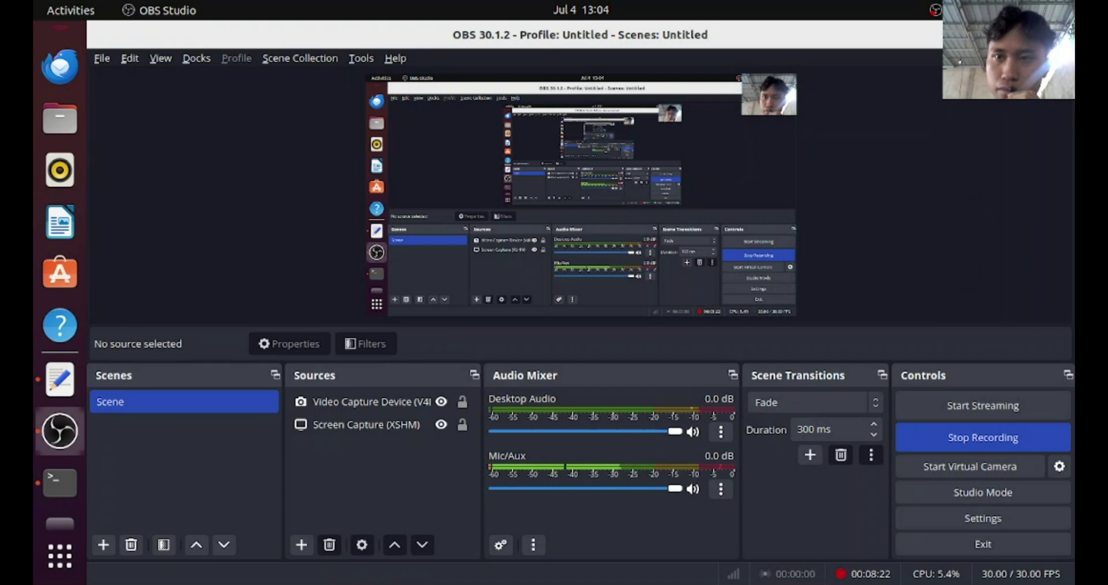
left_click(998, 35)
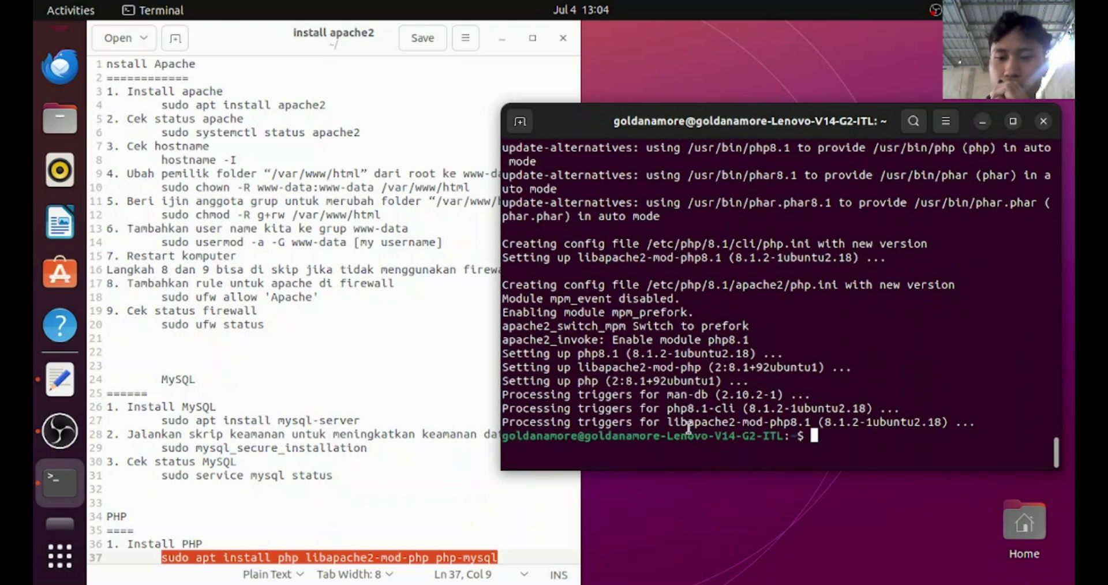
Check Apache's state with sudo systemctl status apache2
key("ctrl+shift+v")
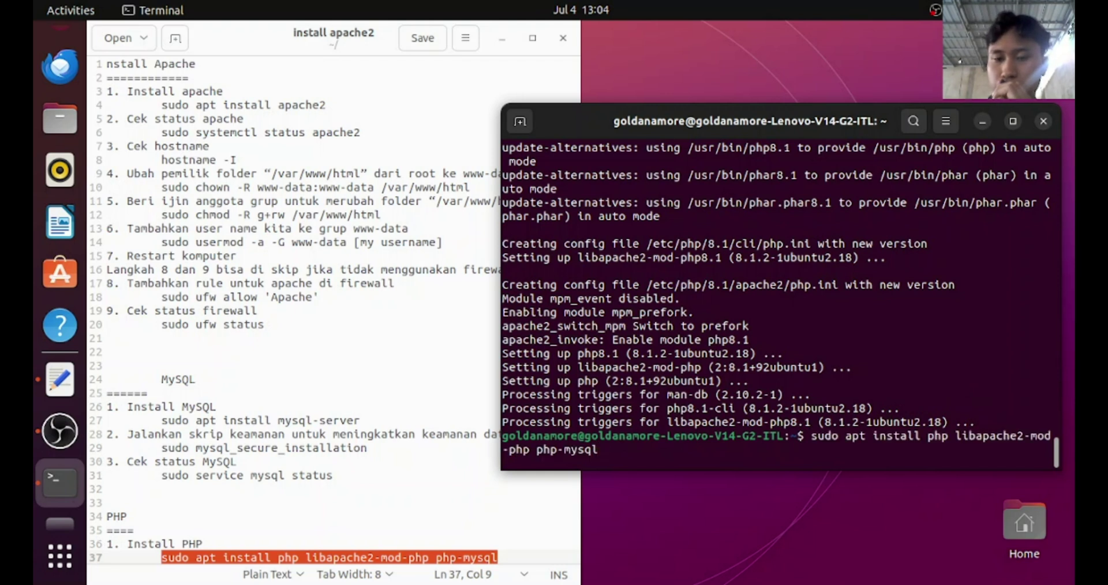
key("Up")
key("Up")
key("Up")
key("Up")
key("Up")
key("Up")
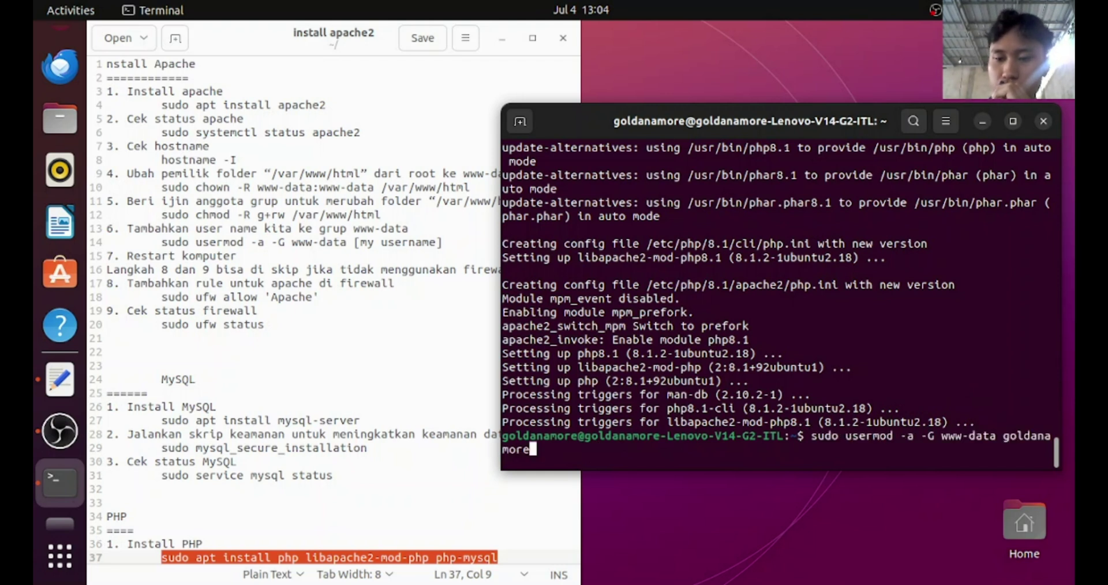
key("Up")
key("Up")
key("Up")
key("Up")
key("Up")
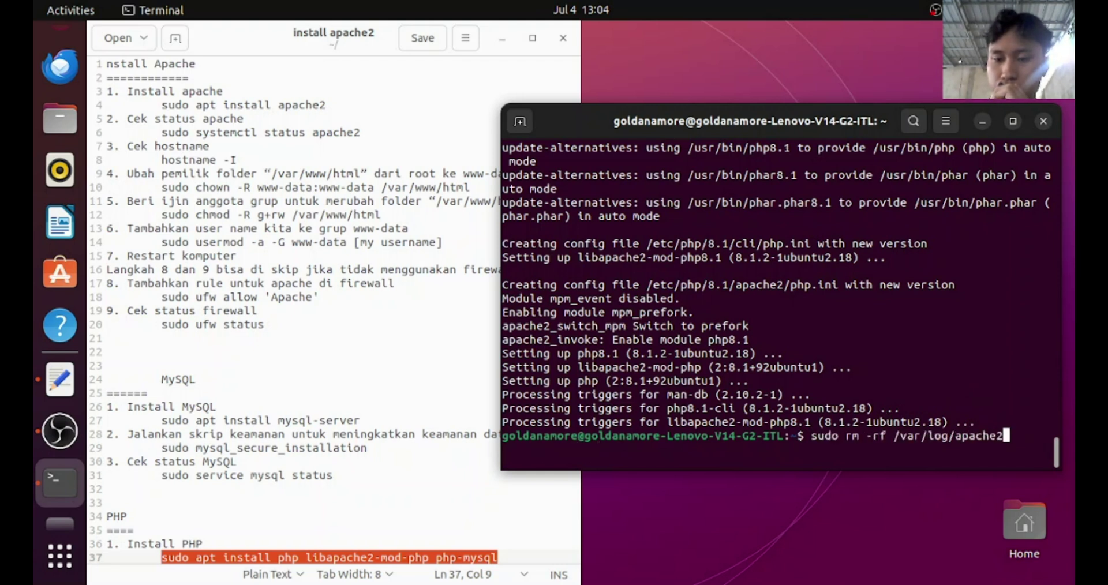
key("Up")
key("Up")
key("Up")
key("Up")
key("Up")
key("Up")
key("Up")
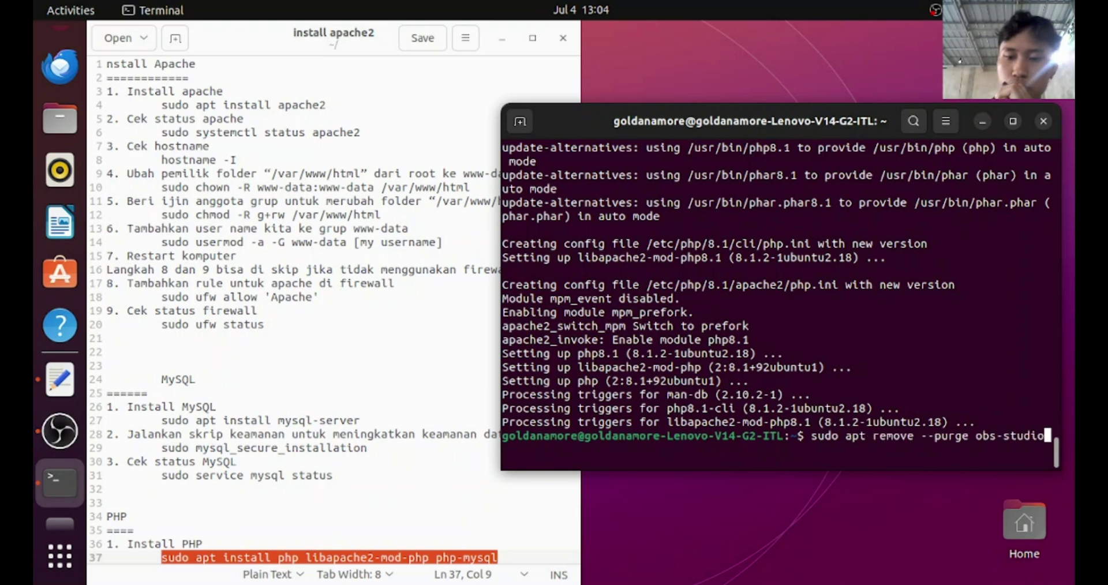
key("Down")
key("Down")
key("Down")
key("Down")
key("Down")
key("Down")
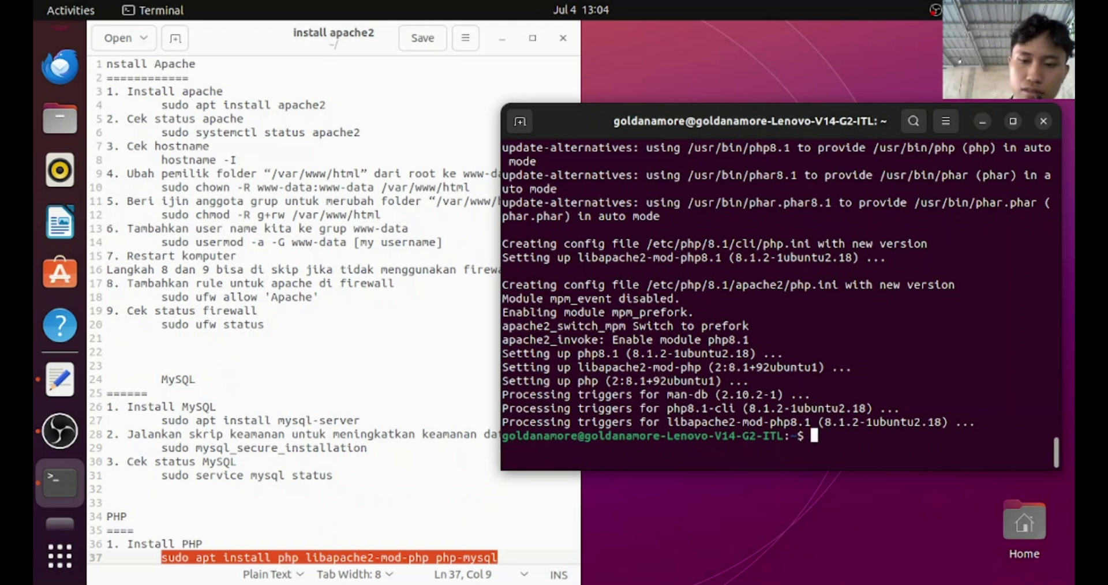
type("sudo ")
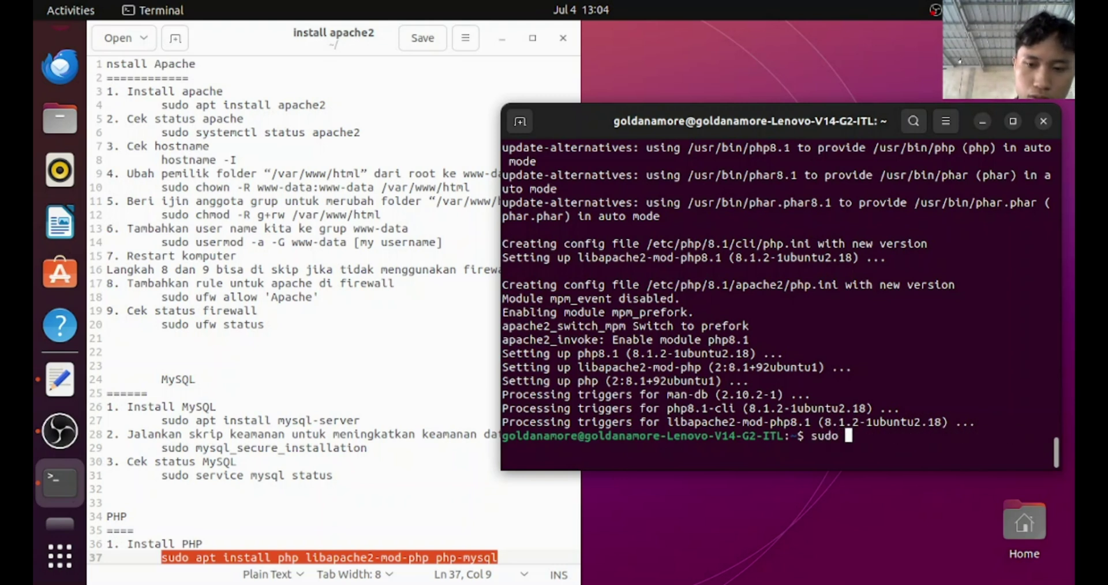
type("system")
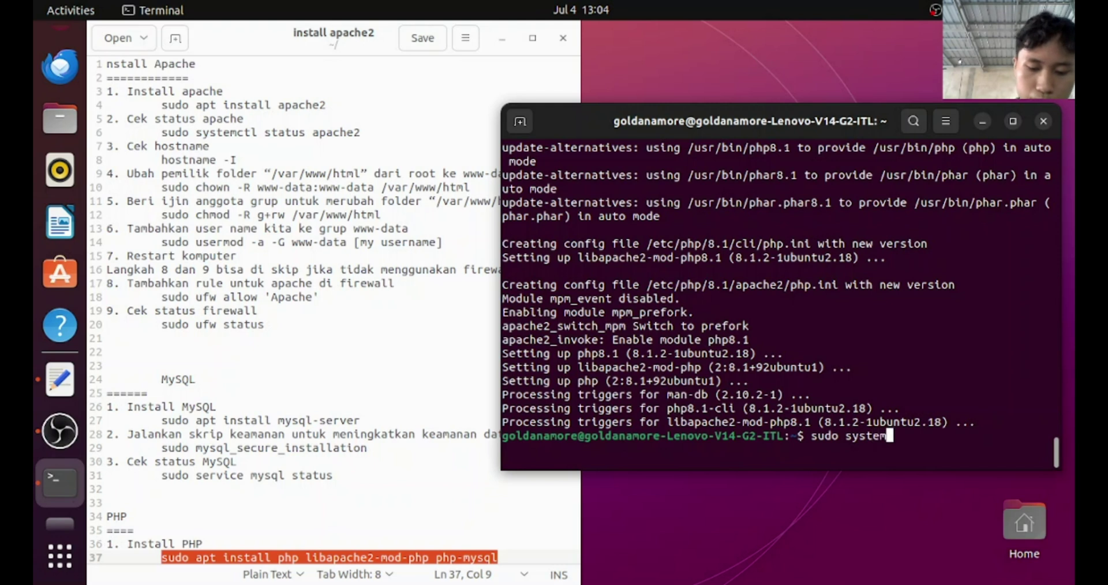
type("ctl stat")
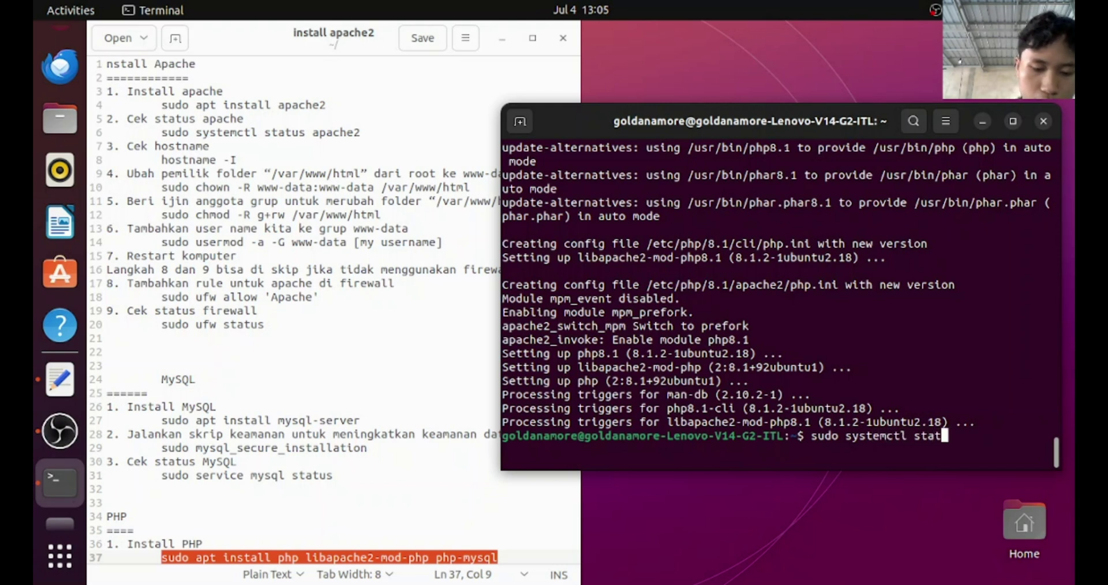
type("us apac")
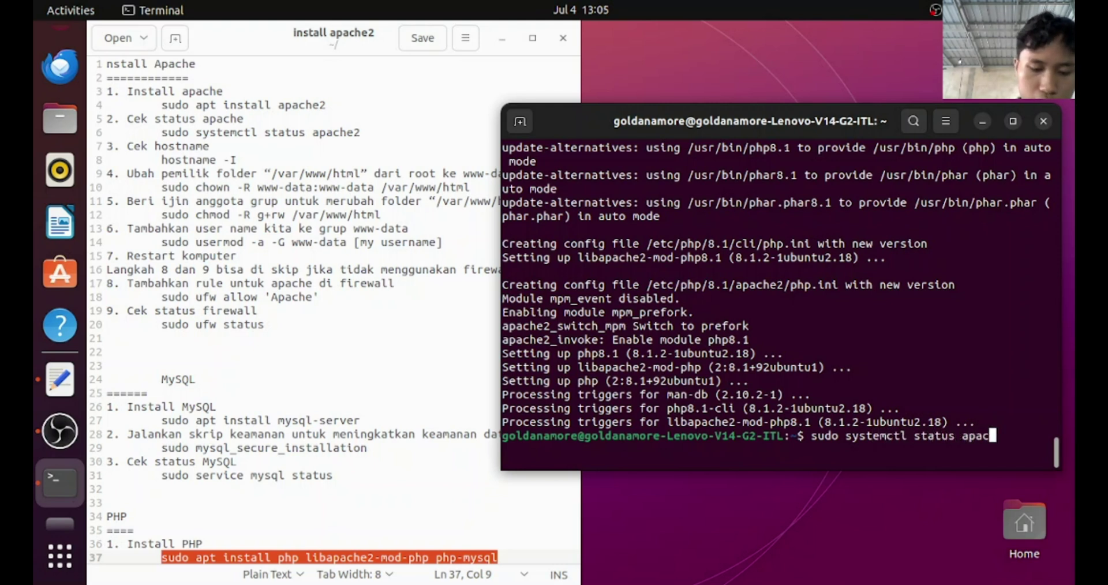
type("he2")
key("Return")
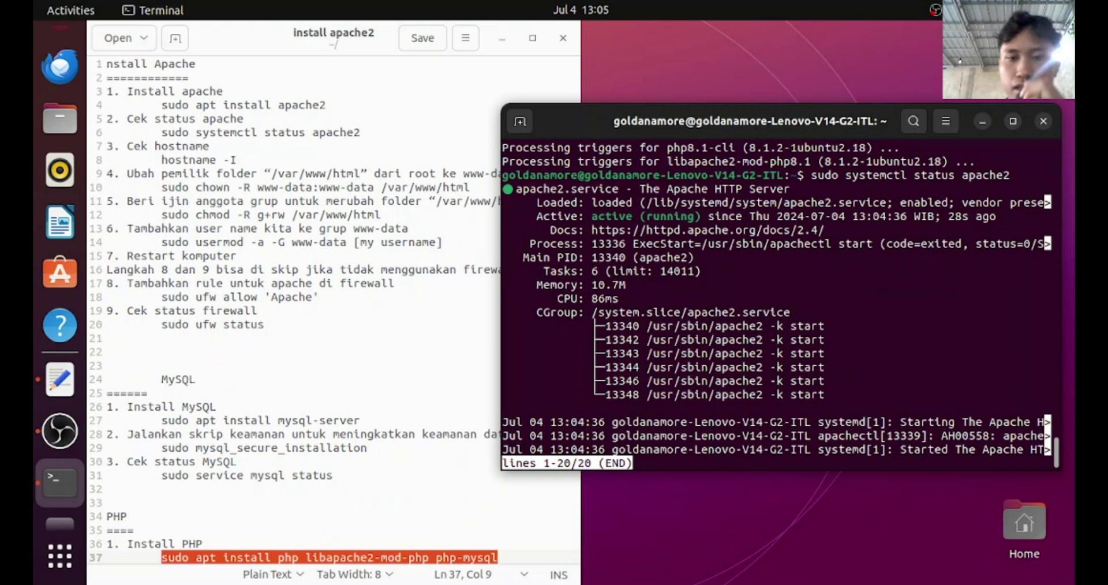
key("q")
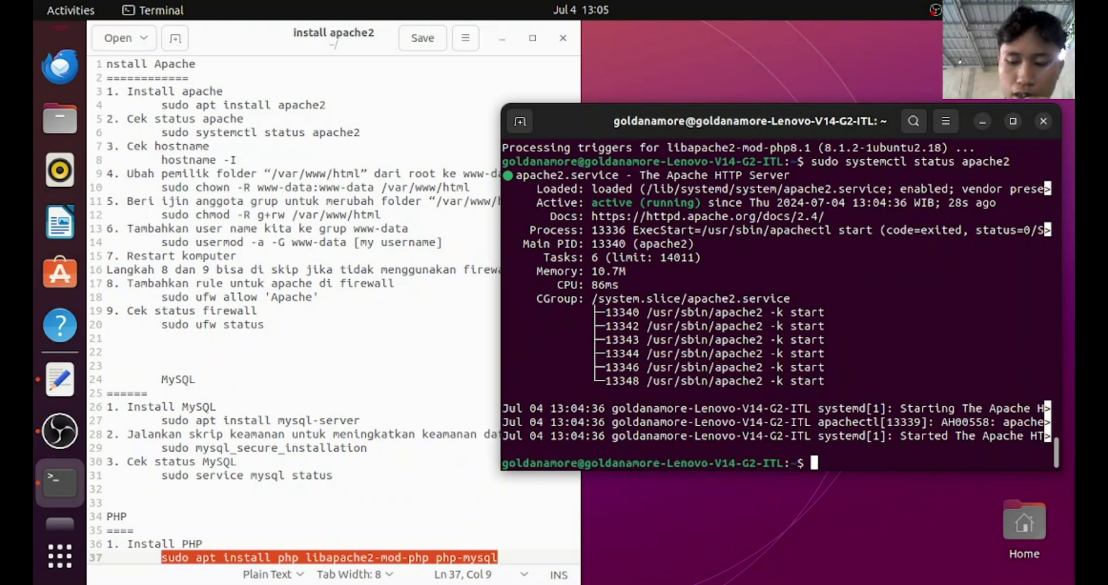
Stop Apache with sudo systemctl stop apache2 and confirm its status reads inactive (dead)
key("Up")
key("Left")
key("Left")
key("Left")
key("Left")
key("Left")
key("Left")
key("Left")
key("Left")
key("Left")
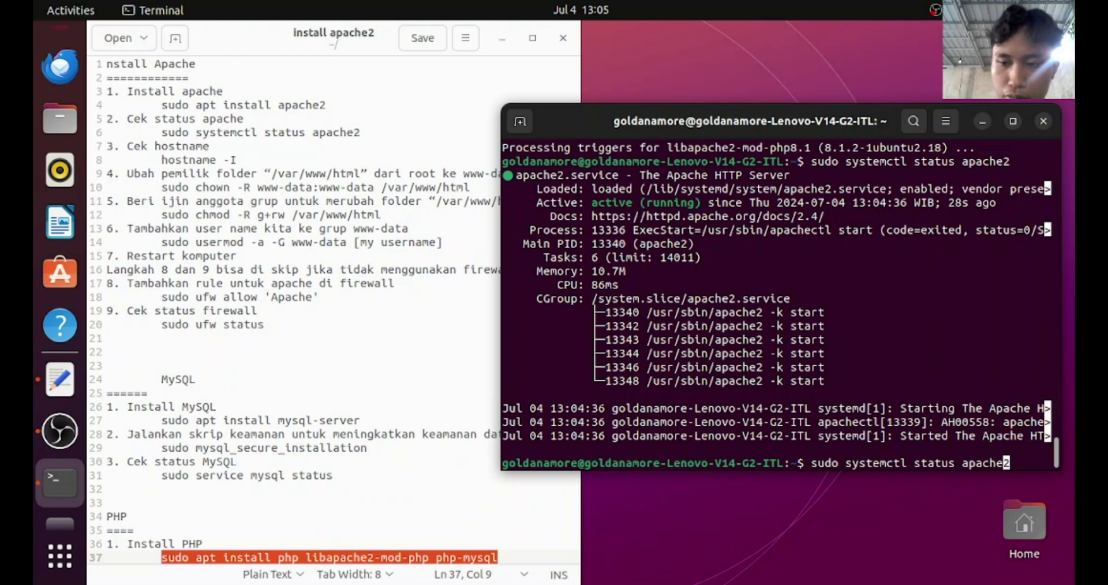
key("BackSpace")
key("BackSpace")
key("BackSpace")
key("BackSpace")
key("BackSpace")
key("BackSpace")
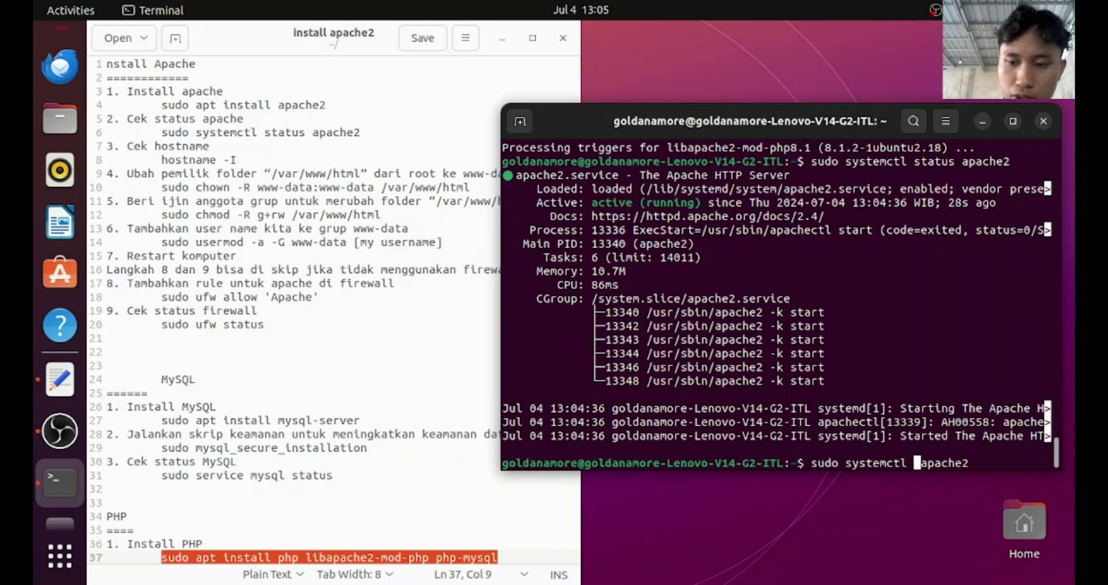
type("st")
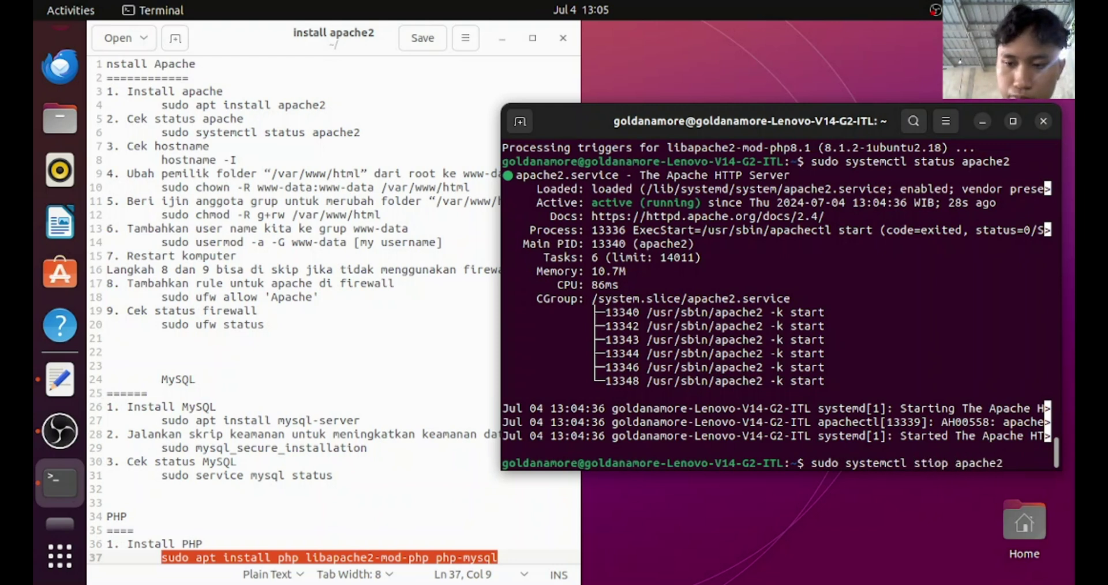
type("op")
key("Return")
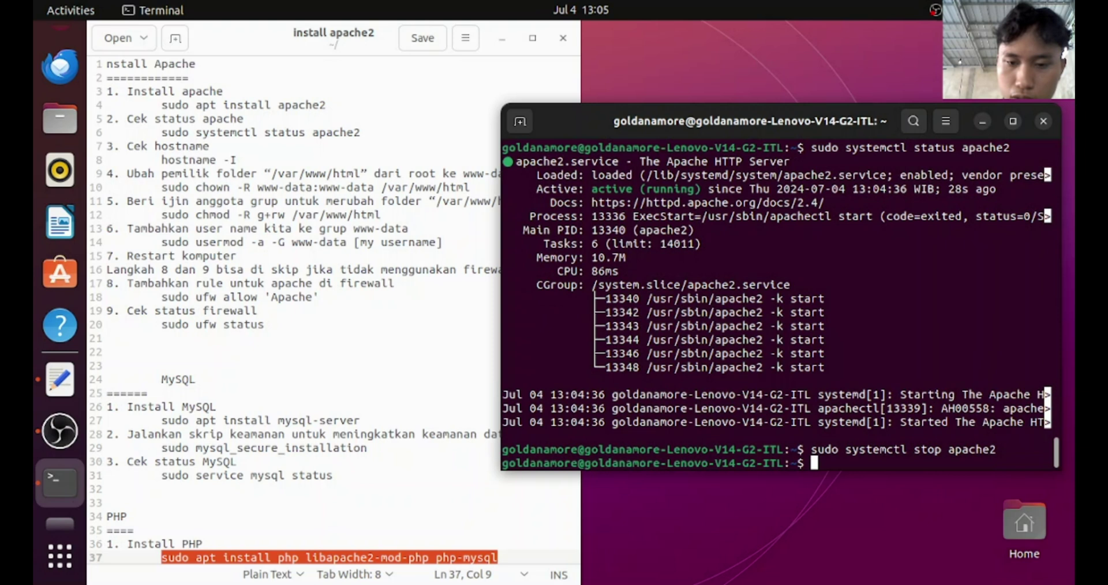
key("Up")
key("Up")
key("Return")
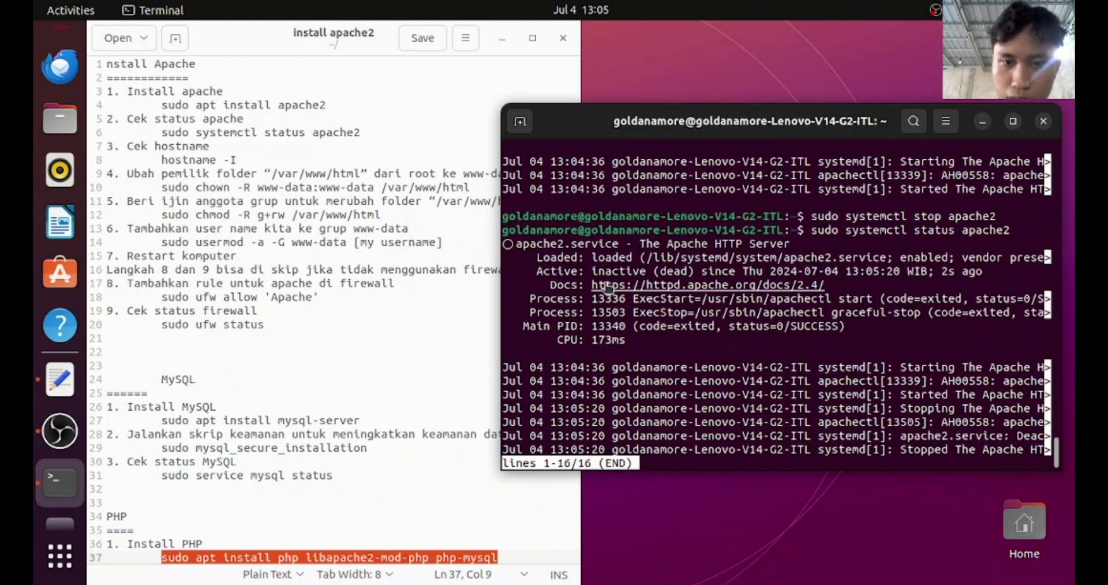
left_click_drag(588, 268, 665, 271)
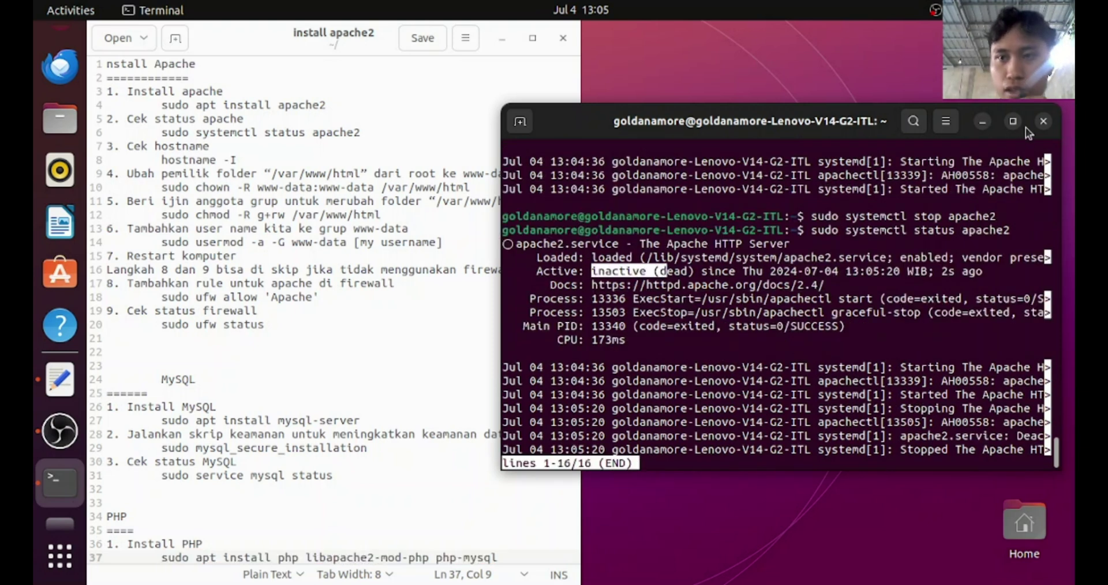
left_click(1044, 121)
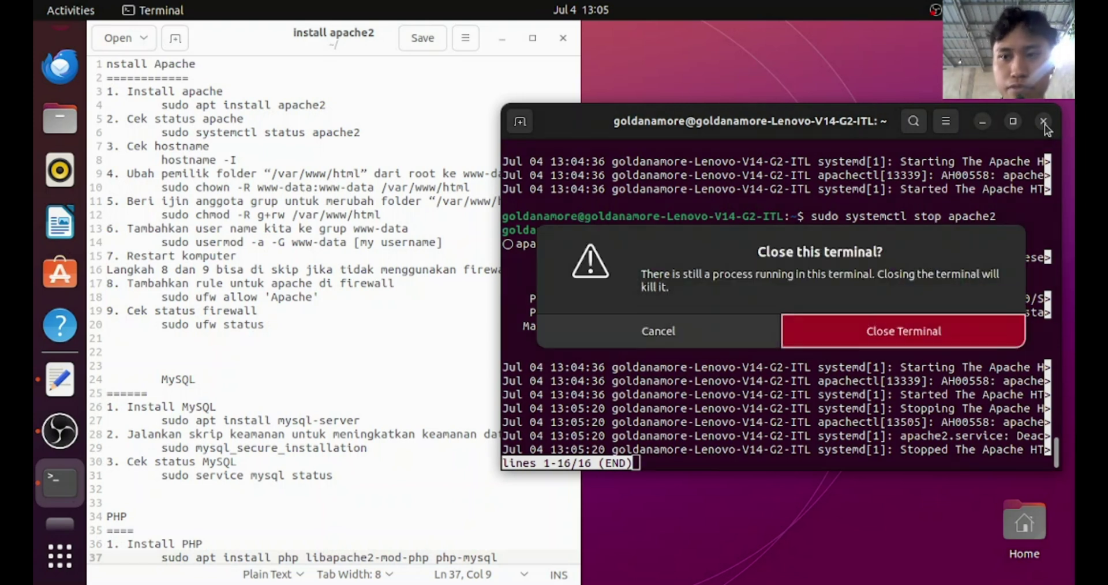
left_click(732, 338)
Exit the Ubuntu terminal and minimize OBS Studio to reveal the Videos folder
type("q")
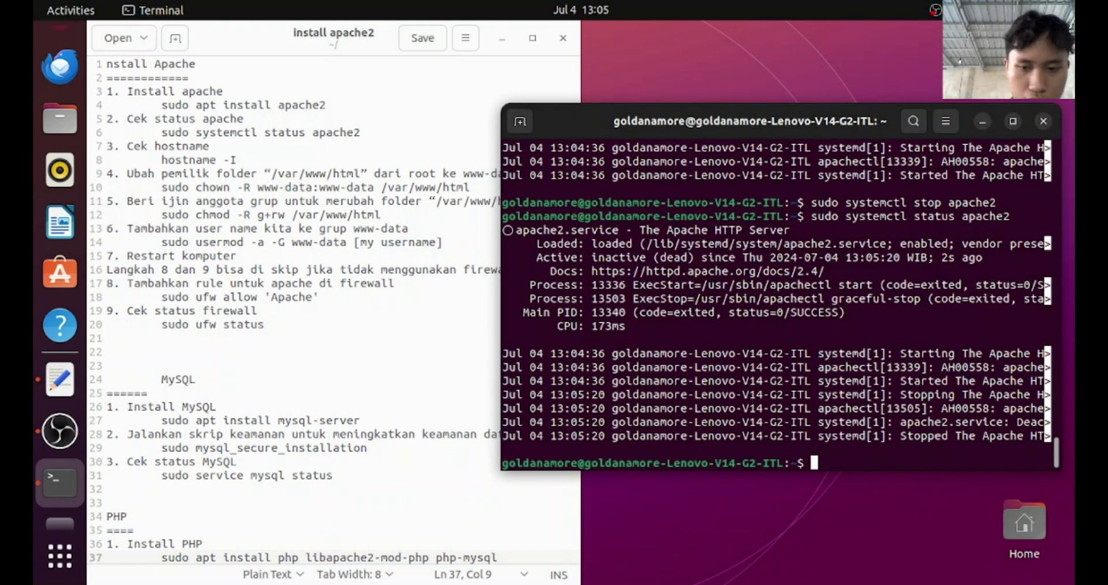
type("exit")
key("Return")
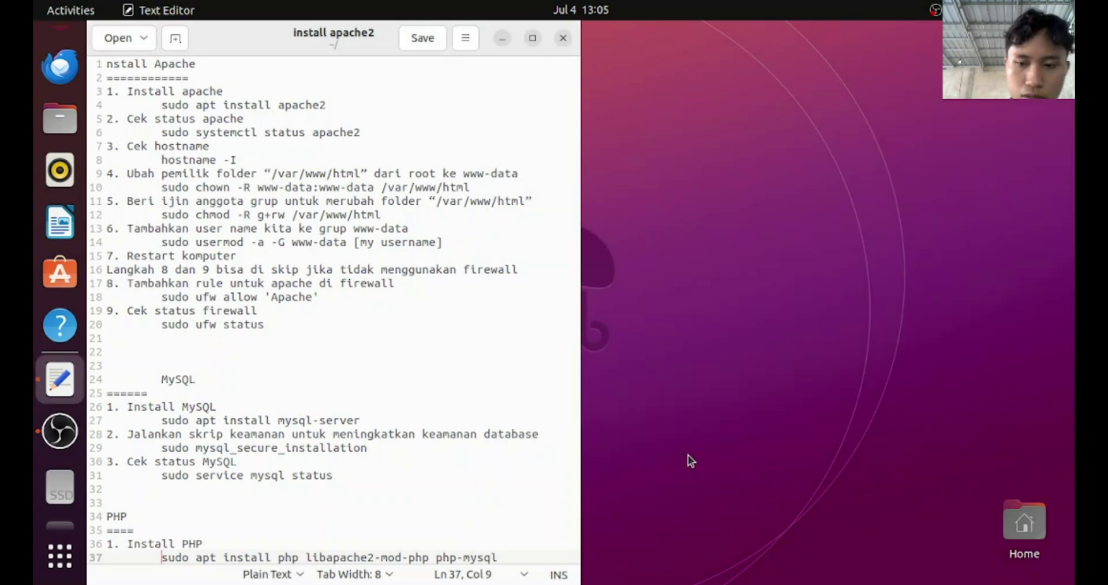
left_click(60, 432)
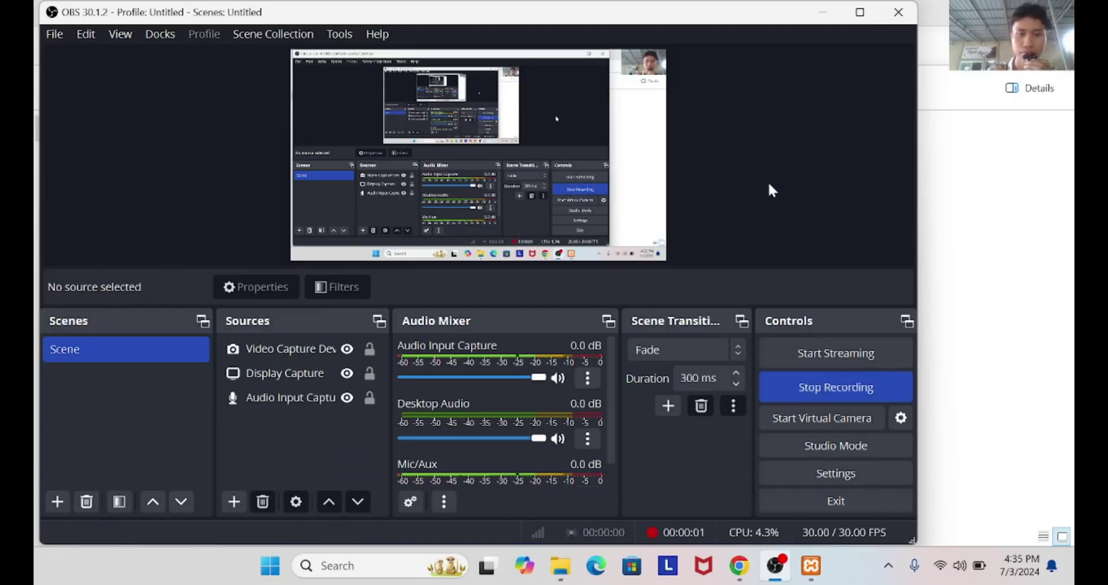
left_click(823, 11)
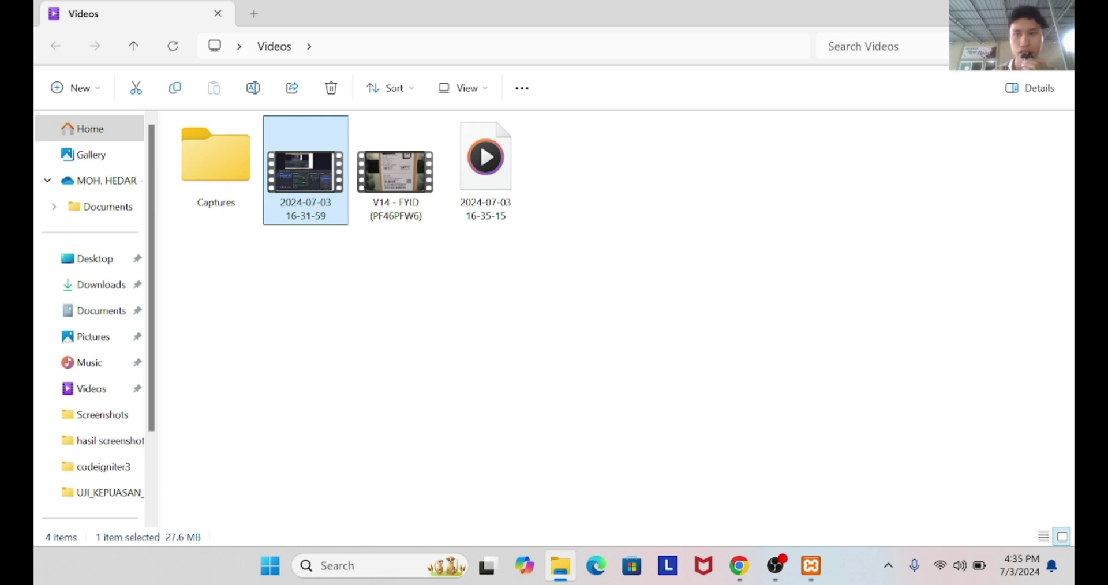
Minimize the File Explorer Videos window, leaving the desktop and taskbar visible
left_click(981, 13)
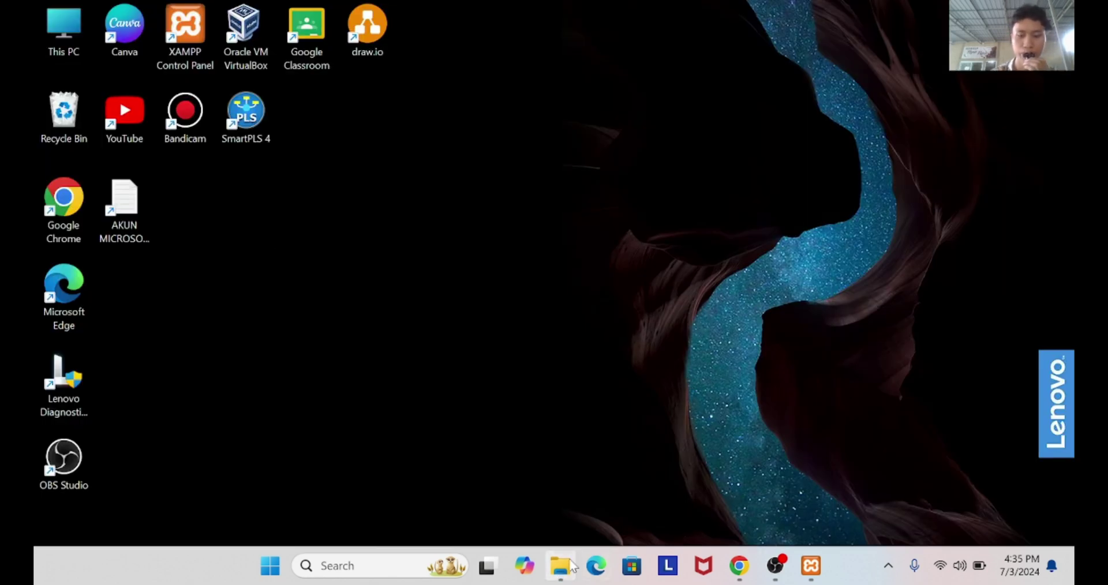
mouse_move(562, 573)
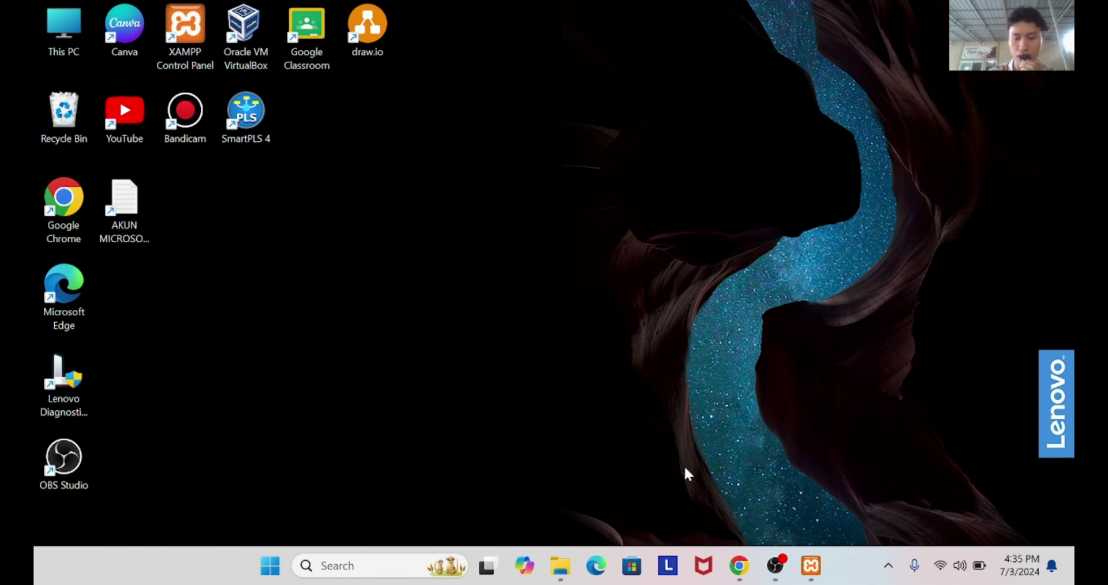
Open my.ini from XAMPP's MySQL Config and change bind-address from % to 0.0.0.0
left_click(810, 567)
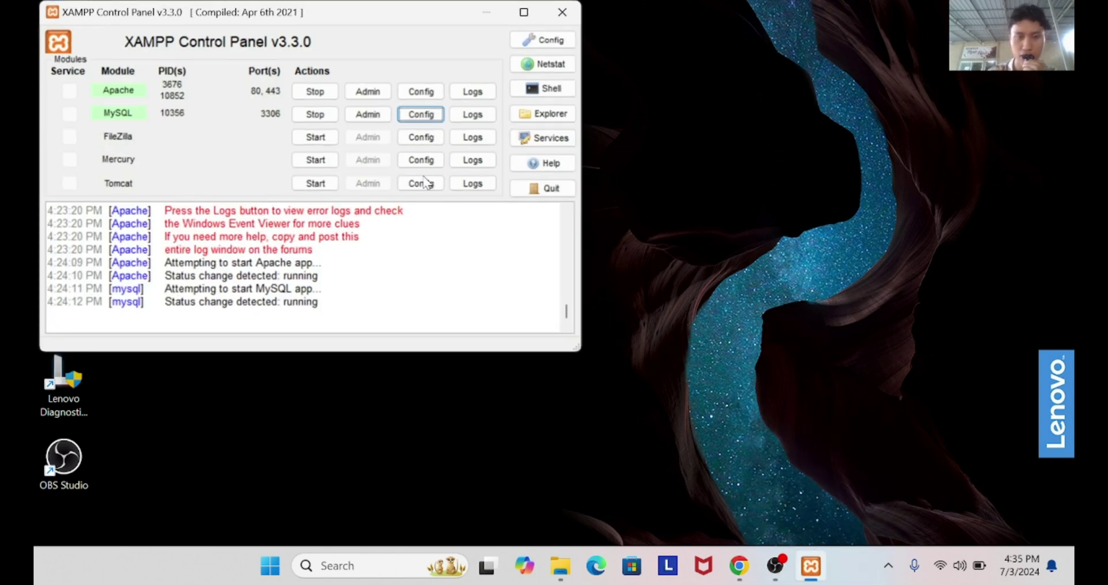
left_click(423, 118)
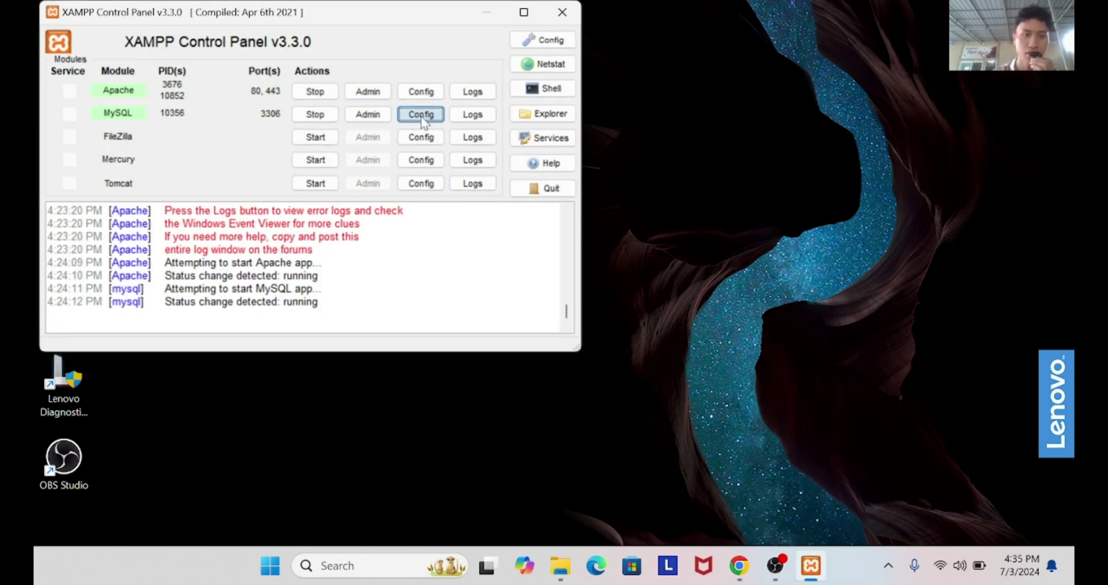
left_click(457, 133)
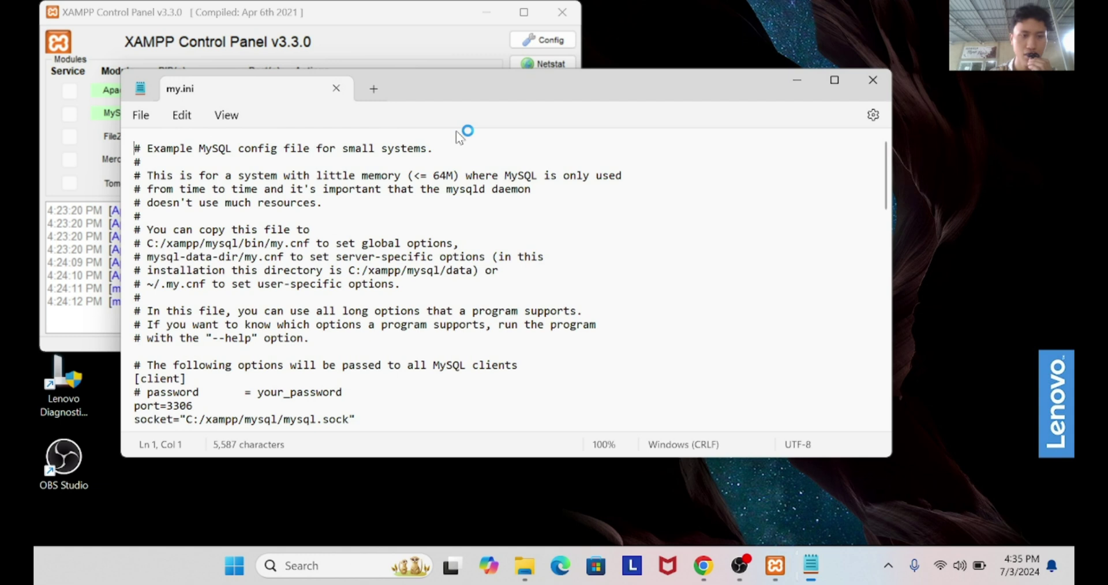
scroll(428, 276, "down", 5)
key("ctrl+f")
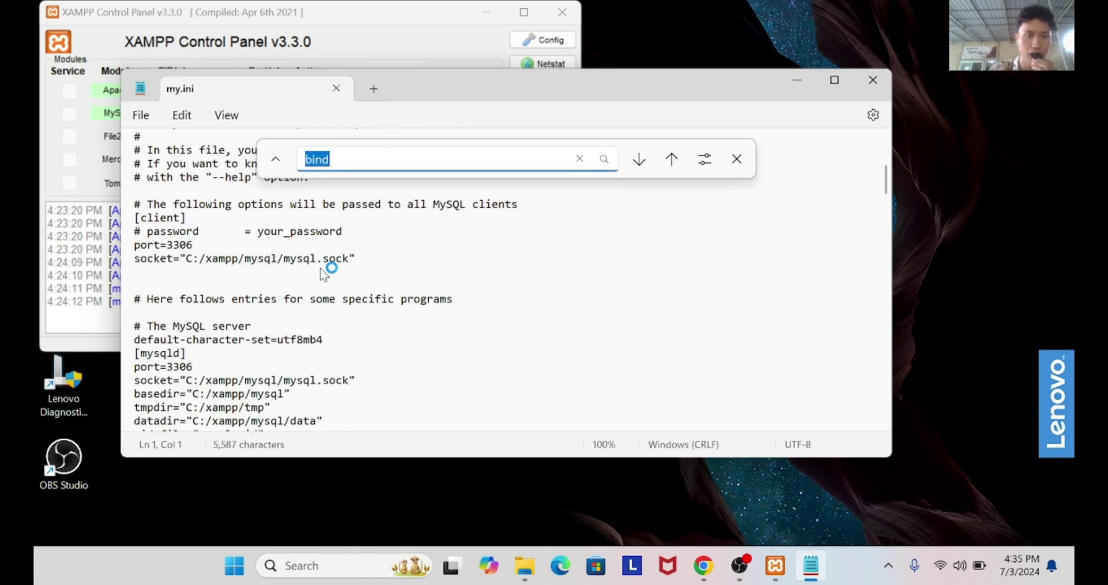
key("Return")
key("Return")
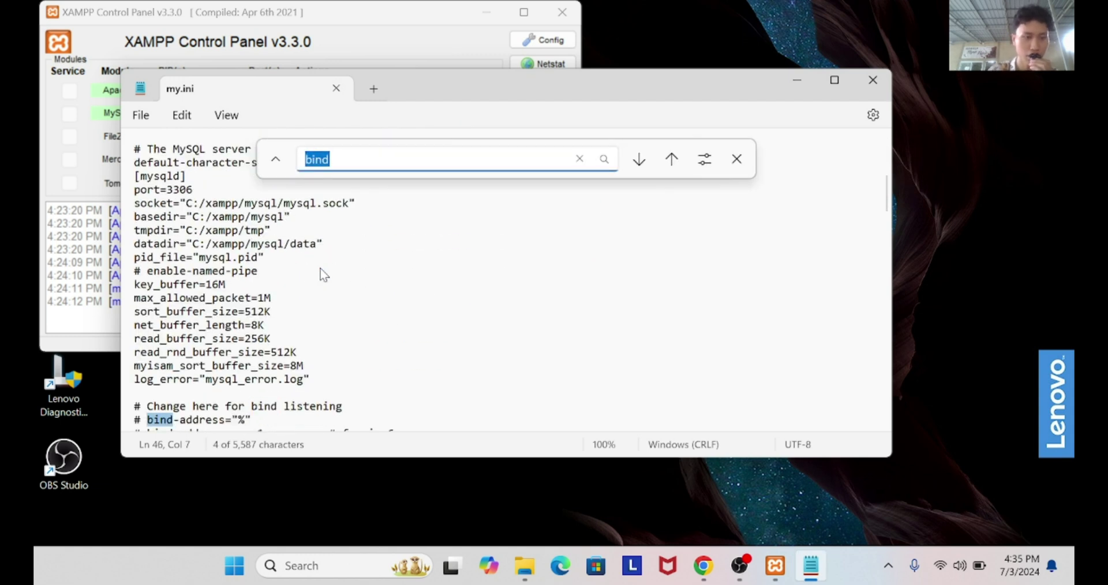
scroll(272, 263, "down", 2)
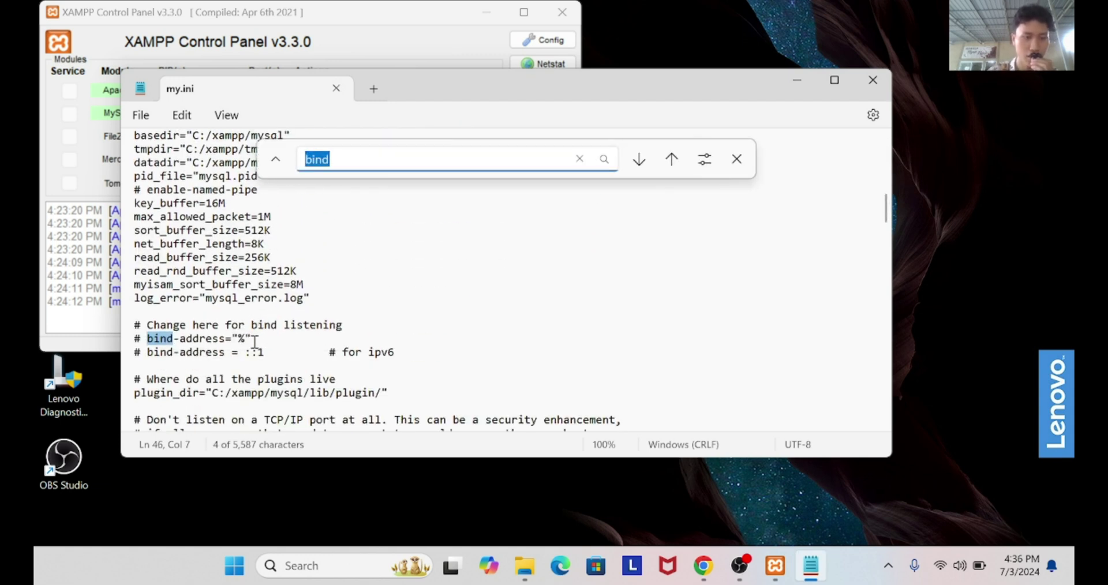
left_click(243, 326)
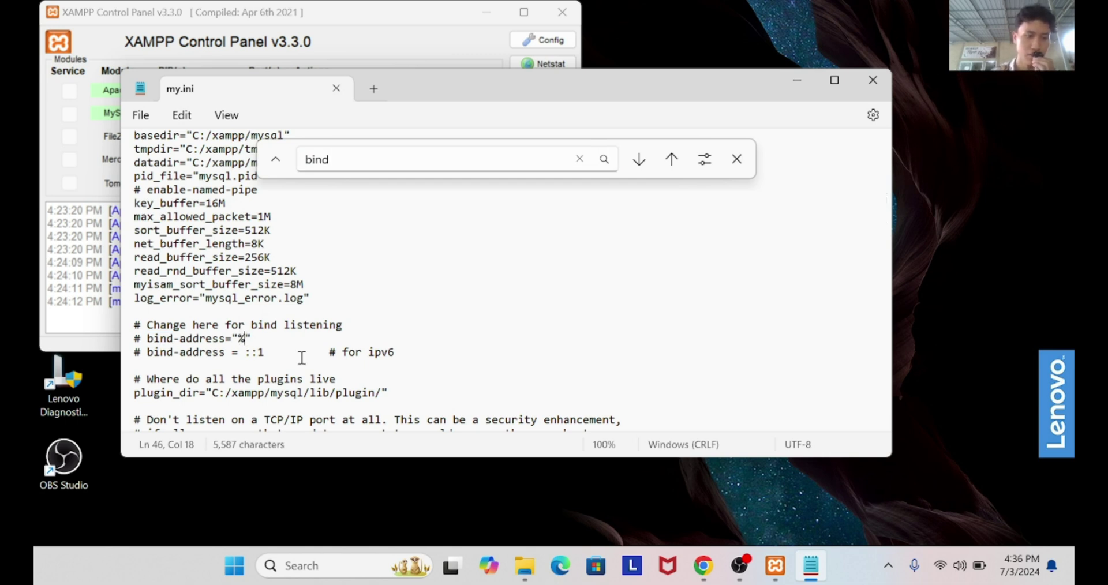
key("BackSpace")
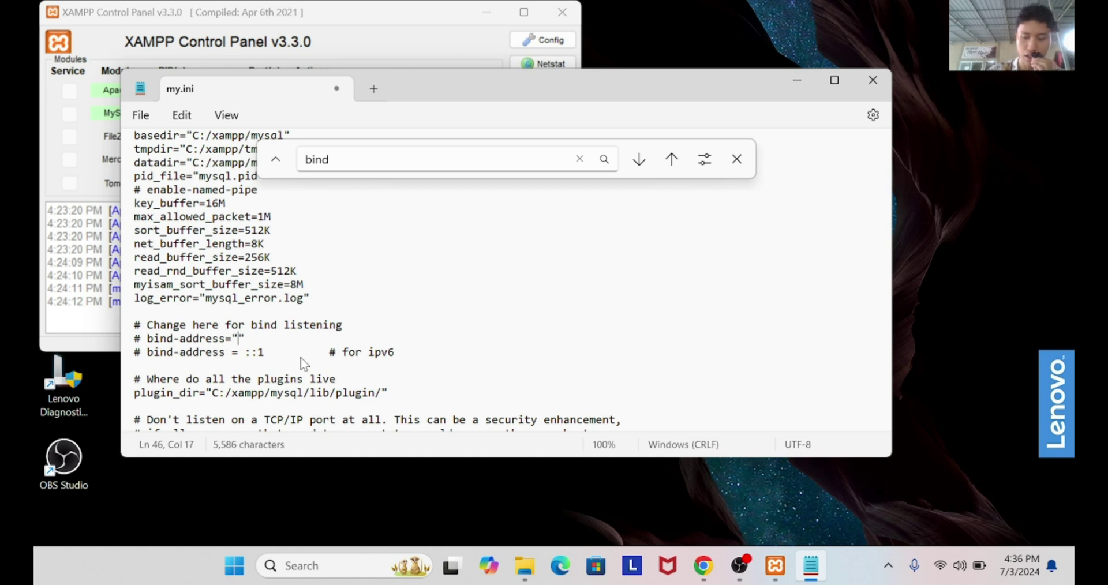
type("0.0")
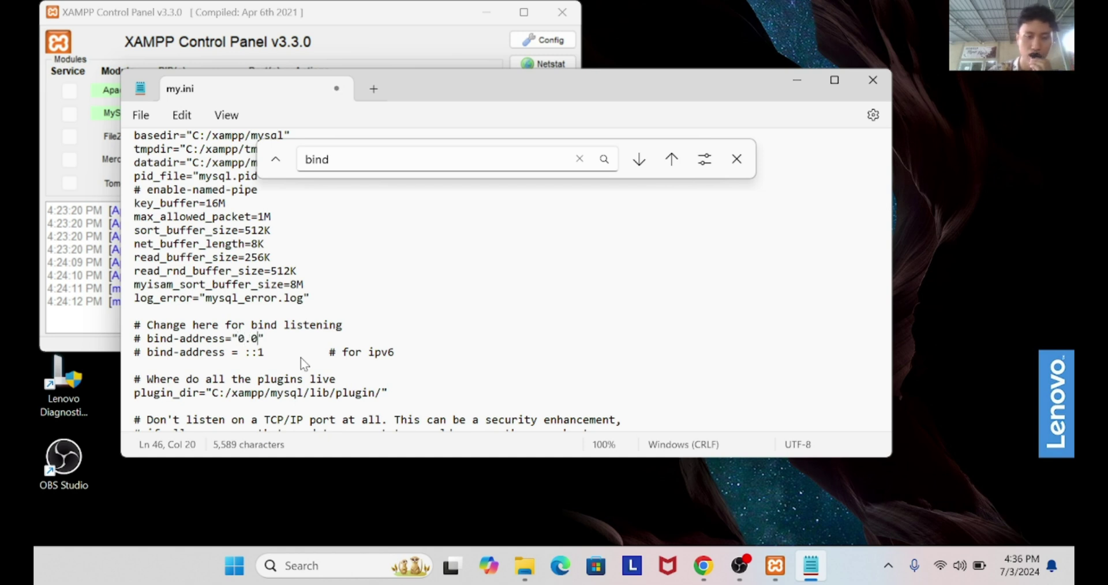
type(".0.0")
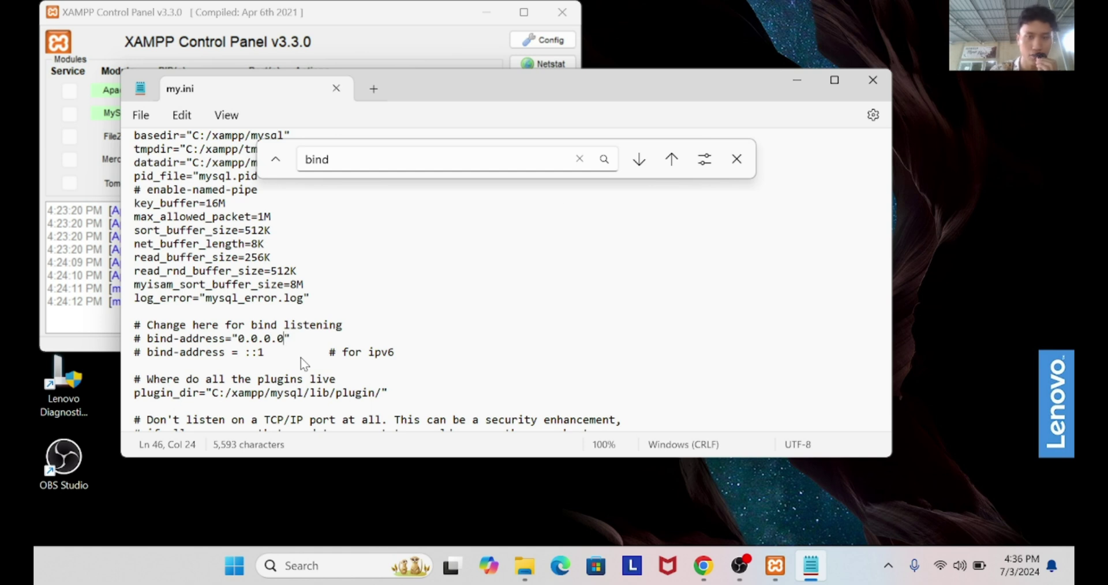
left_click(736, 158)
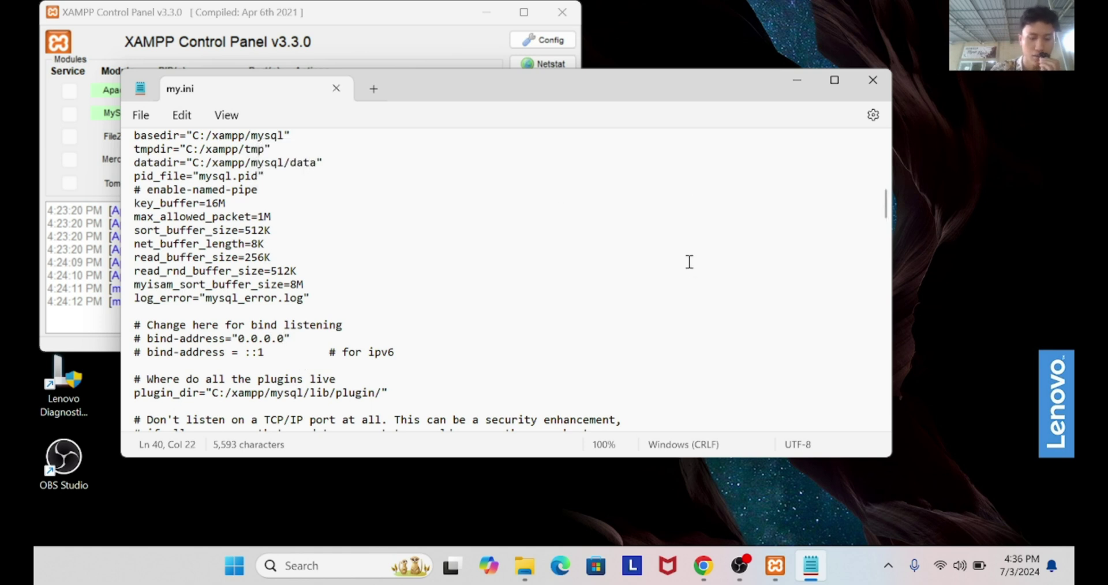
Close my.ini, open Apache's httpd-xampp.conf and search it for 'phpmy'
left_click(873, 80)
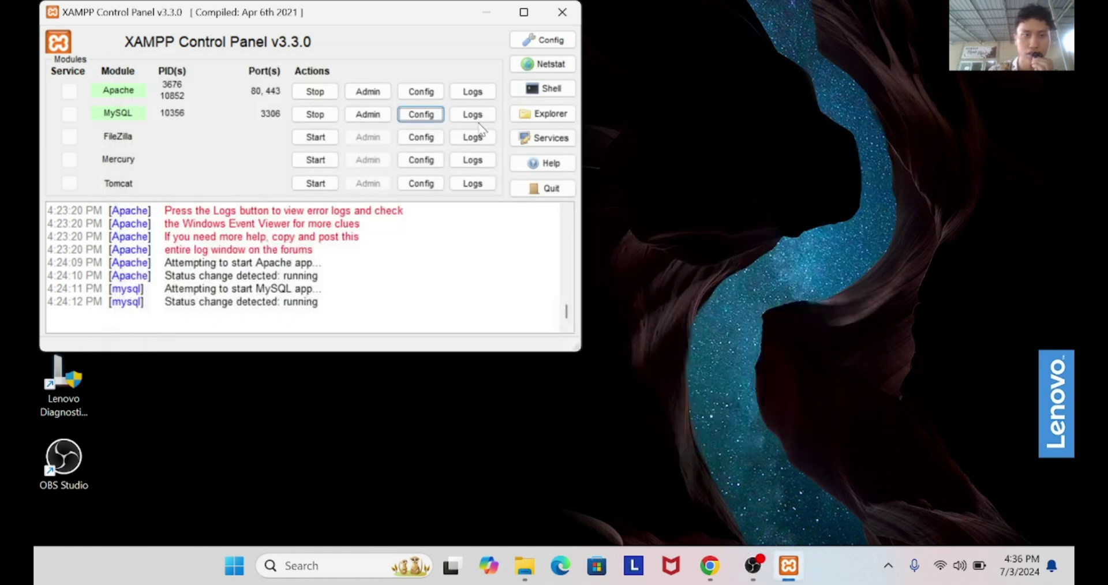
left_click(422, 93)
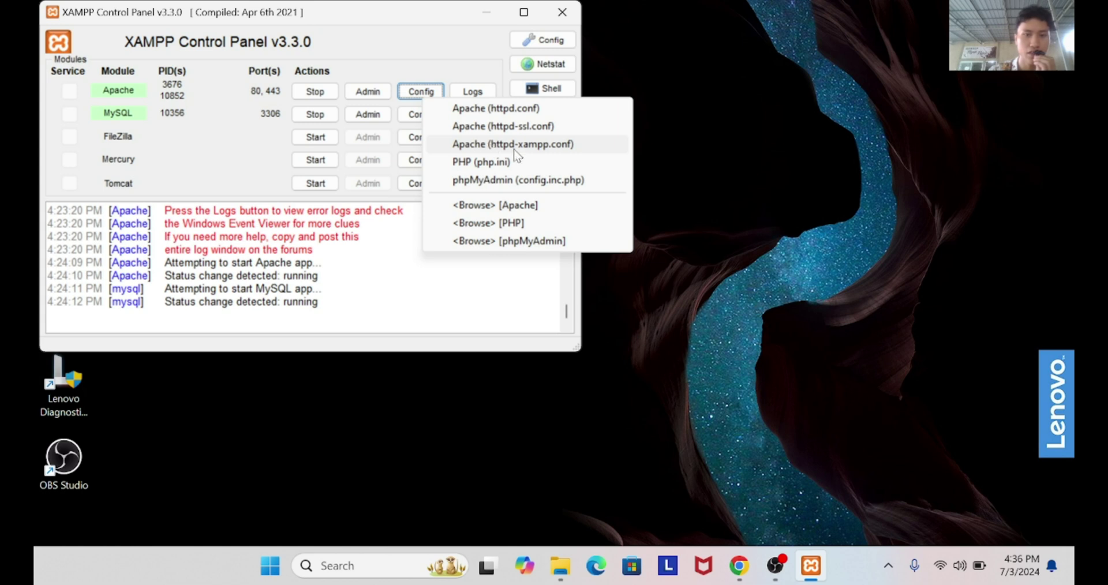
left_click(517, 151)
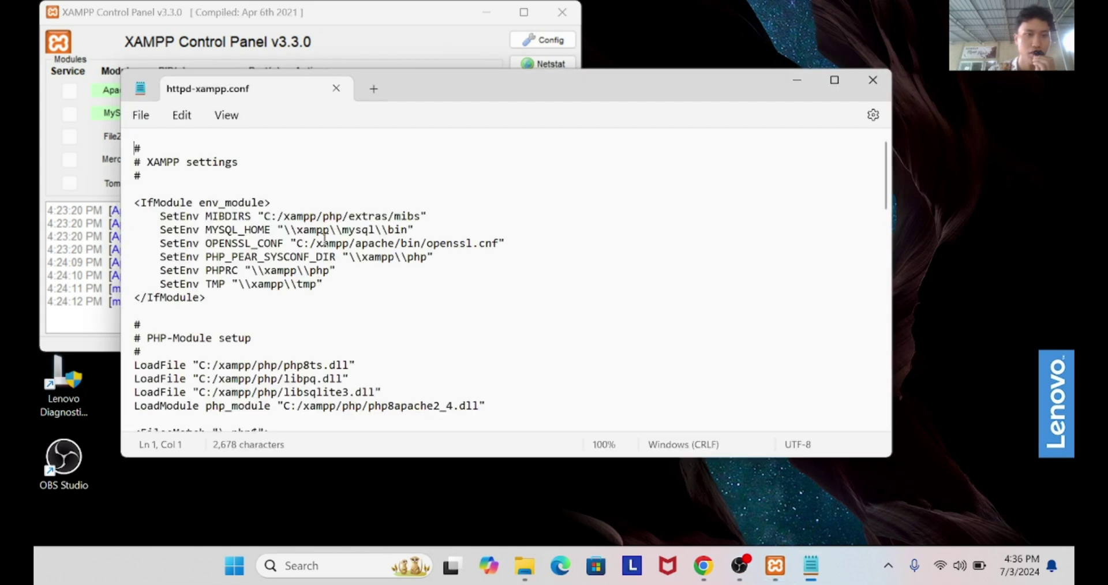
left_click(324, 241)
scroll(327, 248, "down", 1)
scroll(327, 248, "down", 20)
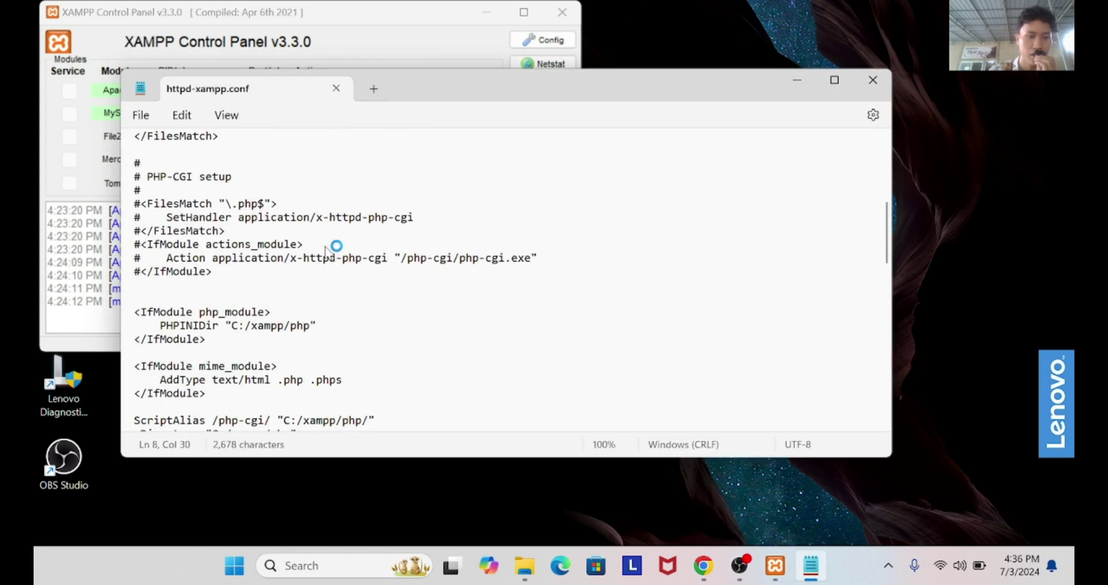
key("ctrl+f")
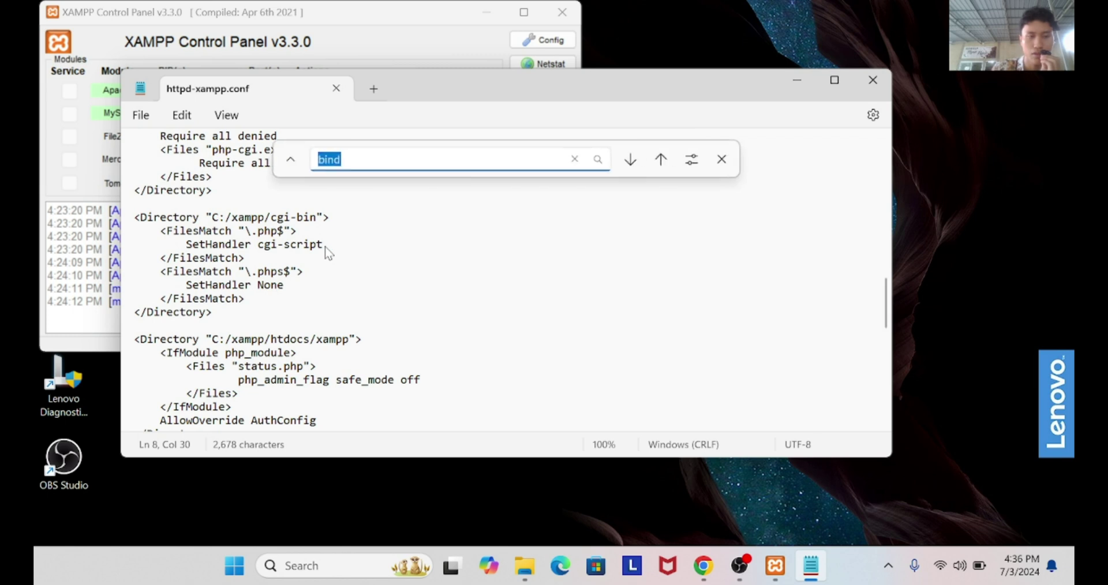
type("php")
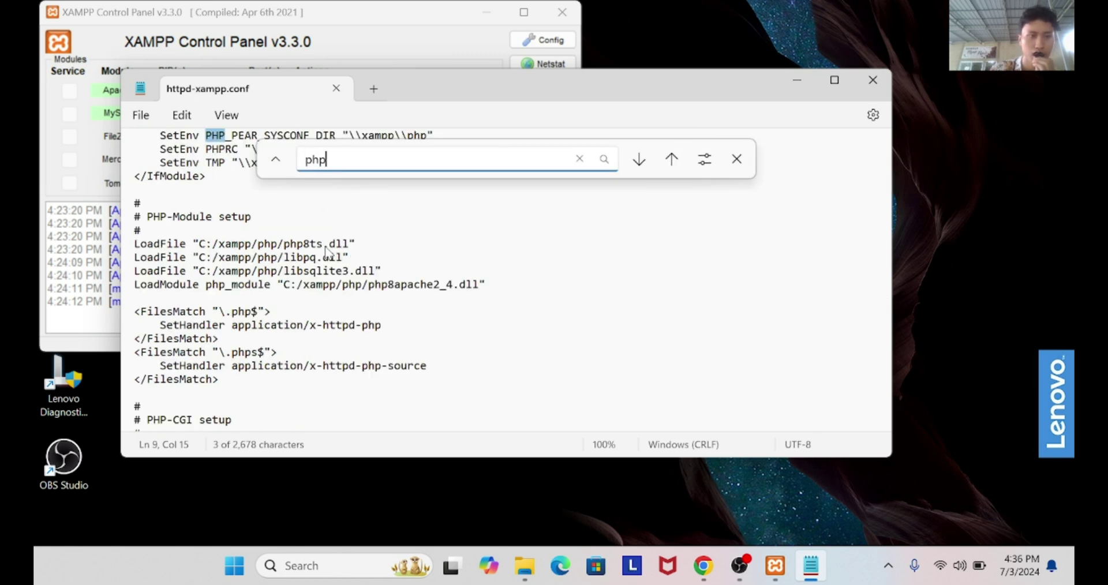
type("m")
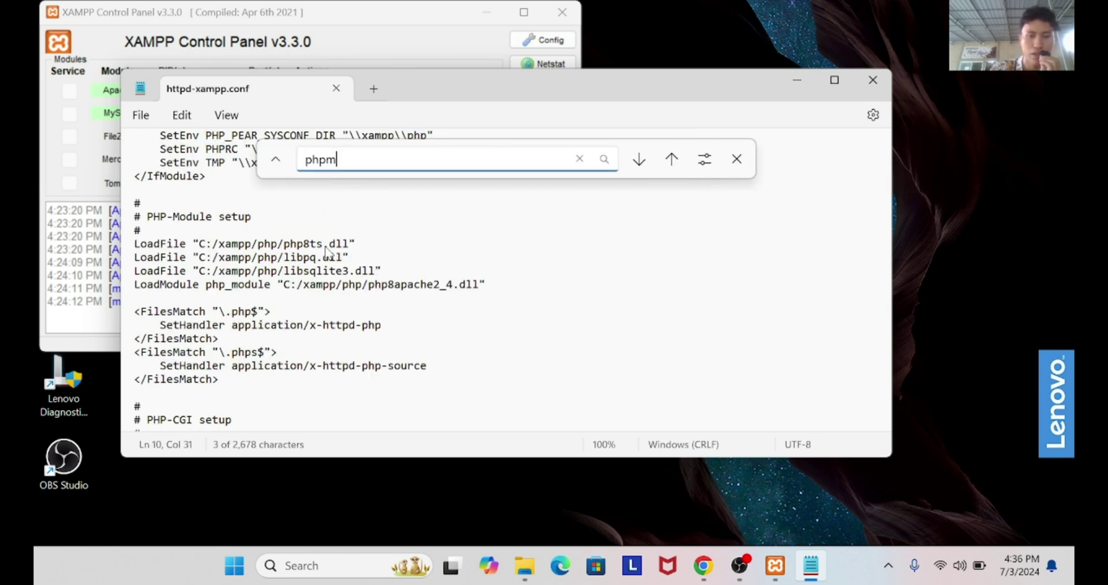
type("y")
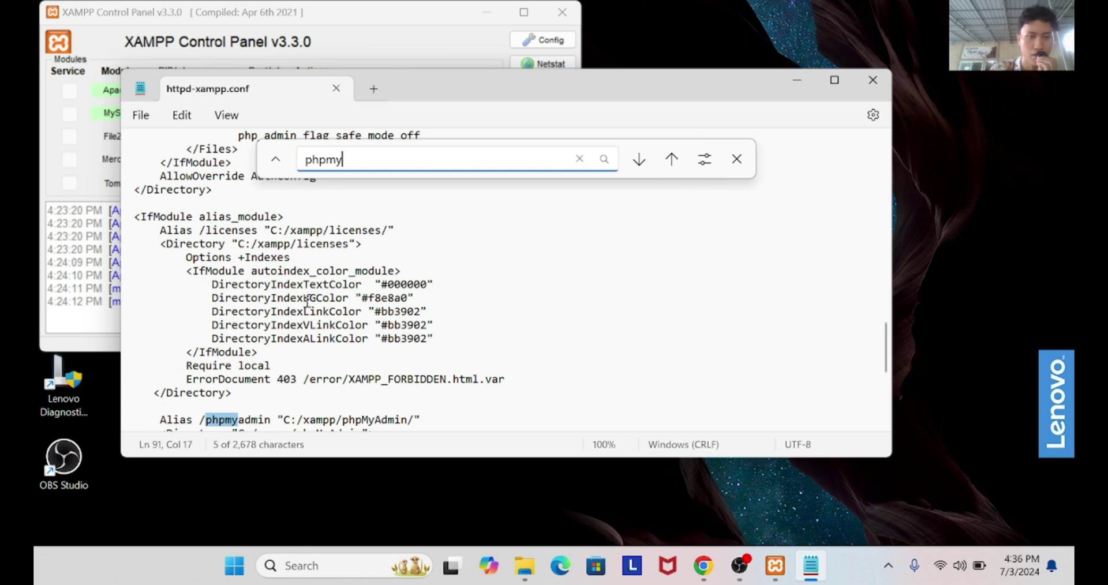
Change the phpMyAdmin directory rule from 'Require local' to 'Require all granted' and save
scroll(306, 332, "down", 2)
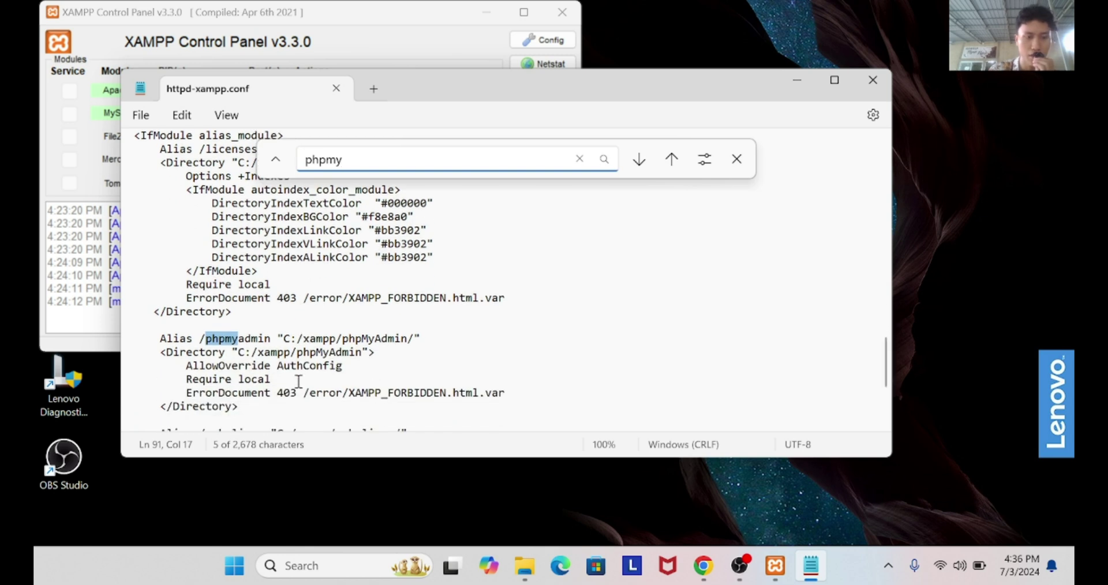
left_click(287, 379)
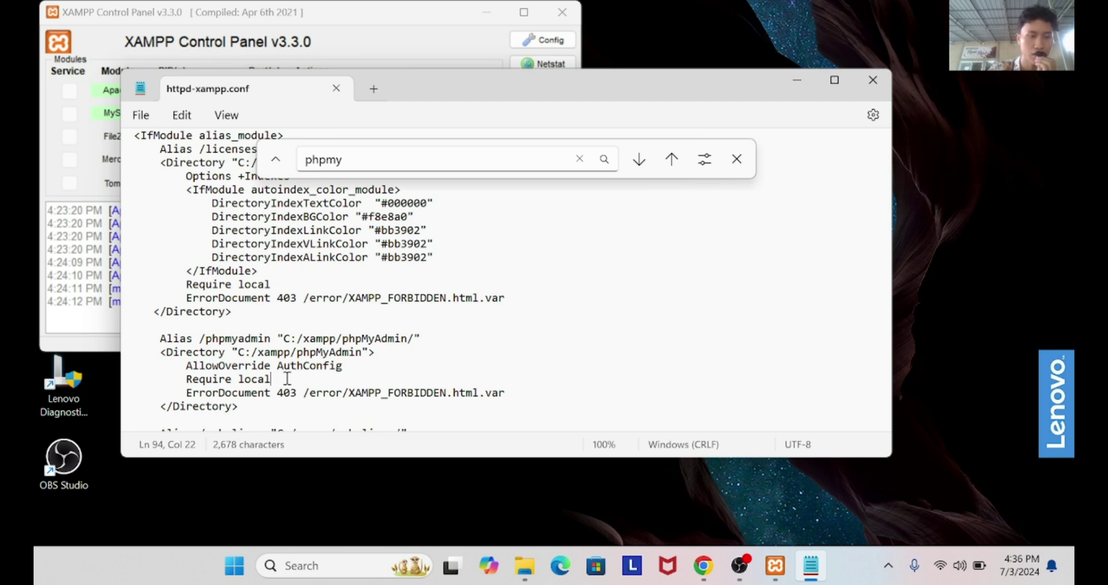
key("BackSpace")
key("BackSpace")
key("BackSpace")
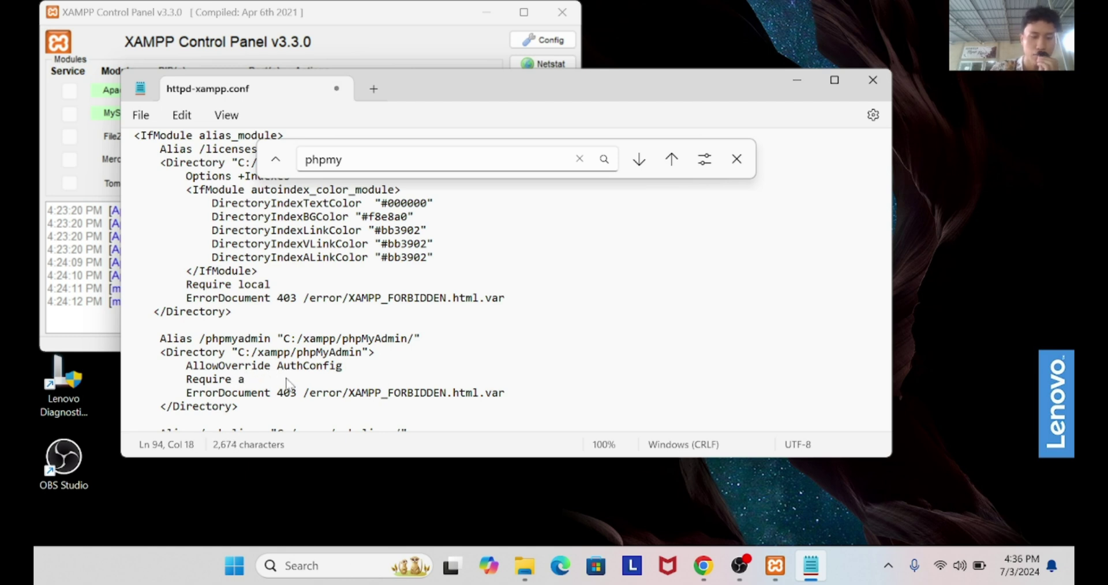
type("l ")
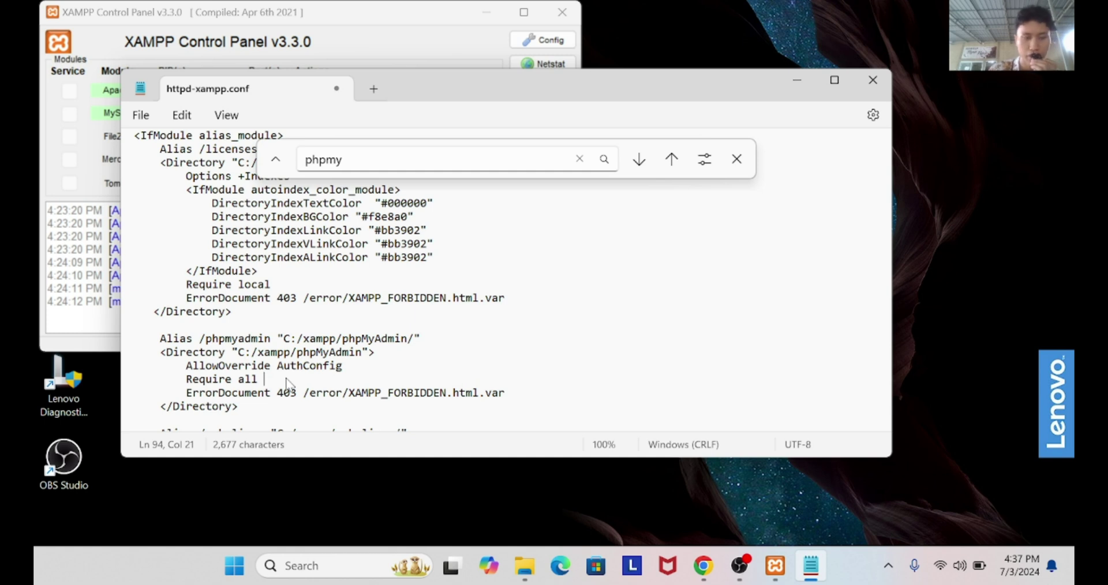
type("granted")
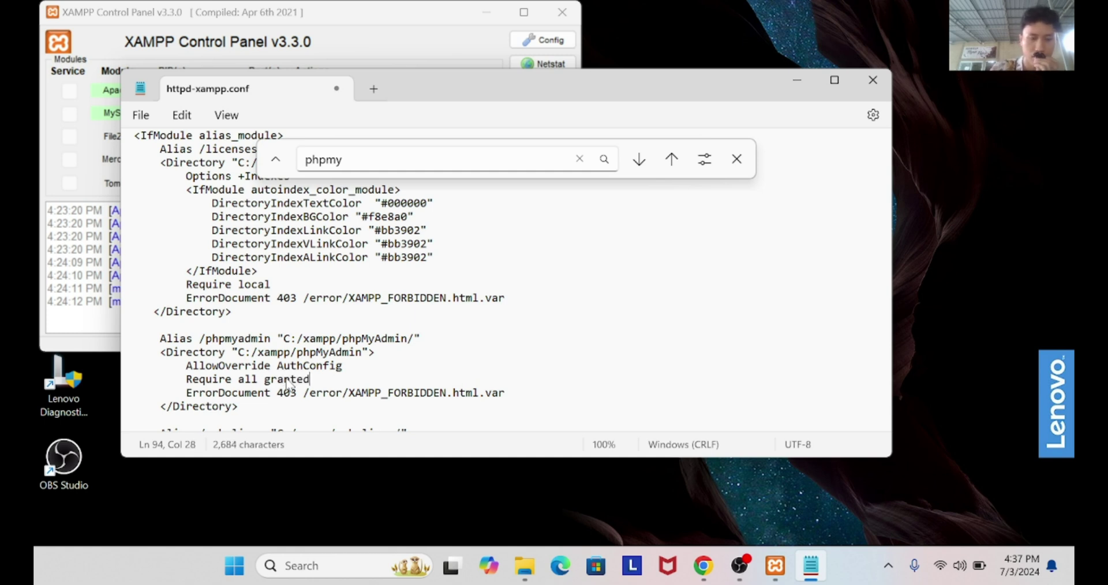
scroll(287, 386, "down", 2)
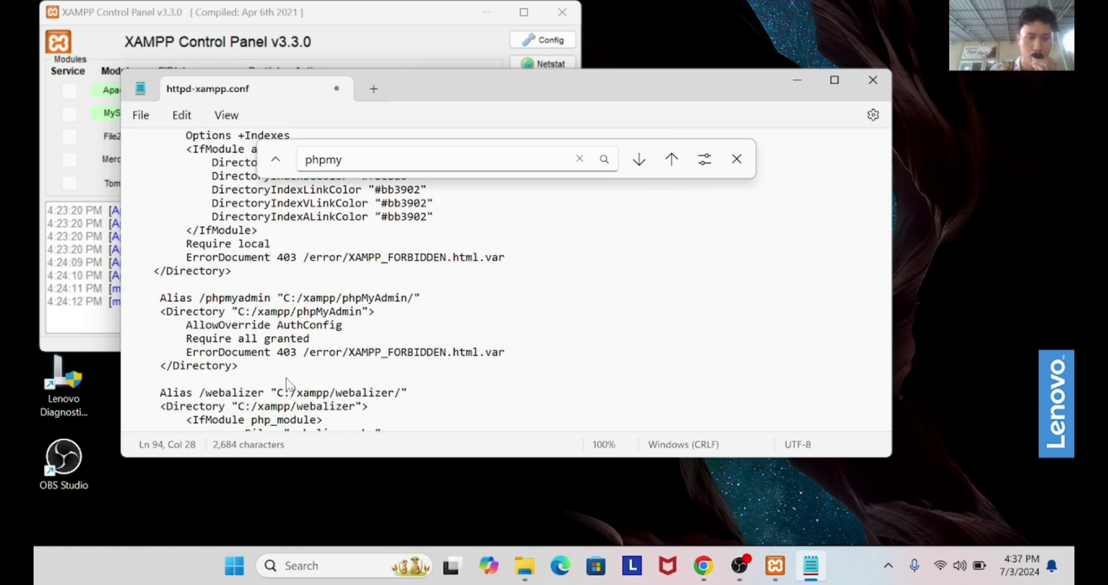
scroll(300, 346, "down", 1)
scroll(355, 280, "up", 1)
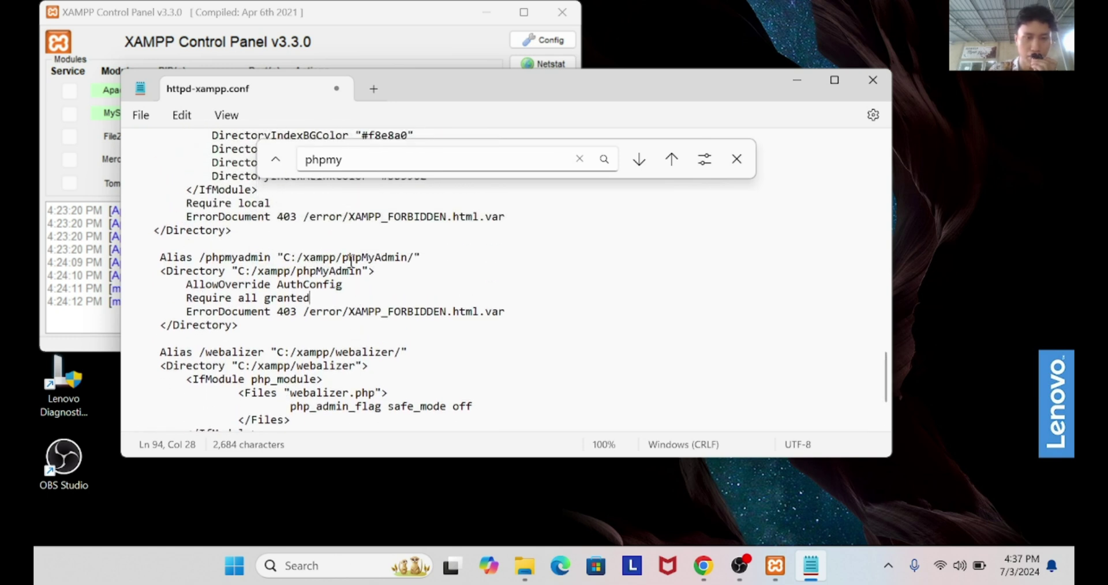
left_click_drag(408, 257, 295, 267)
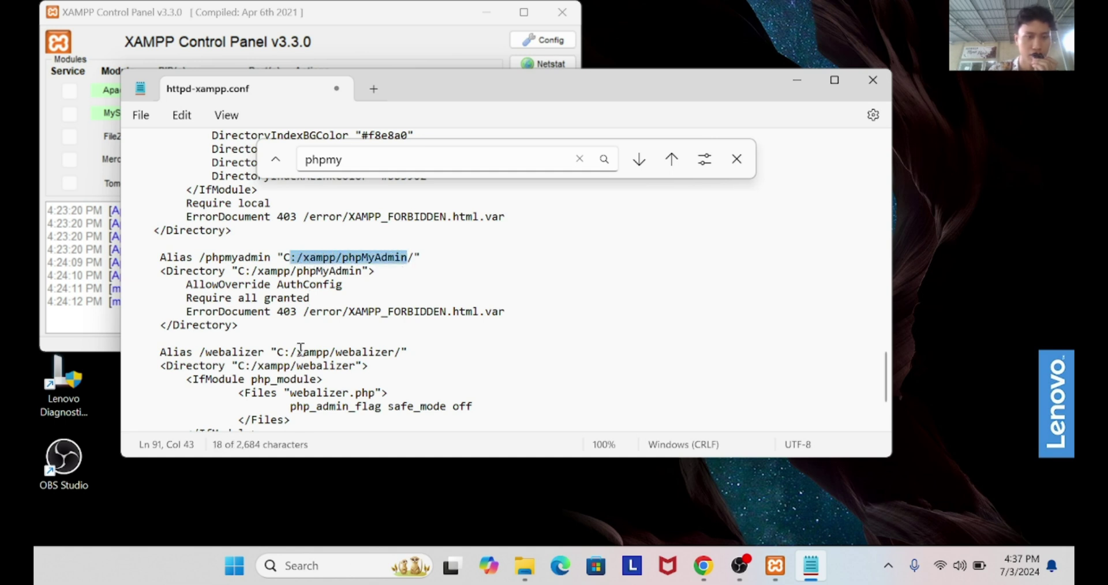
scroll(256, 386, "down", 2)
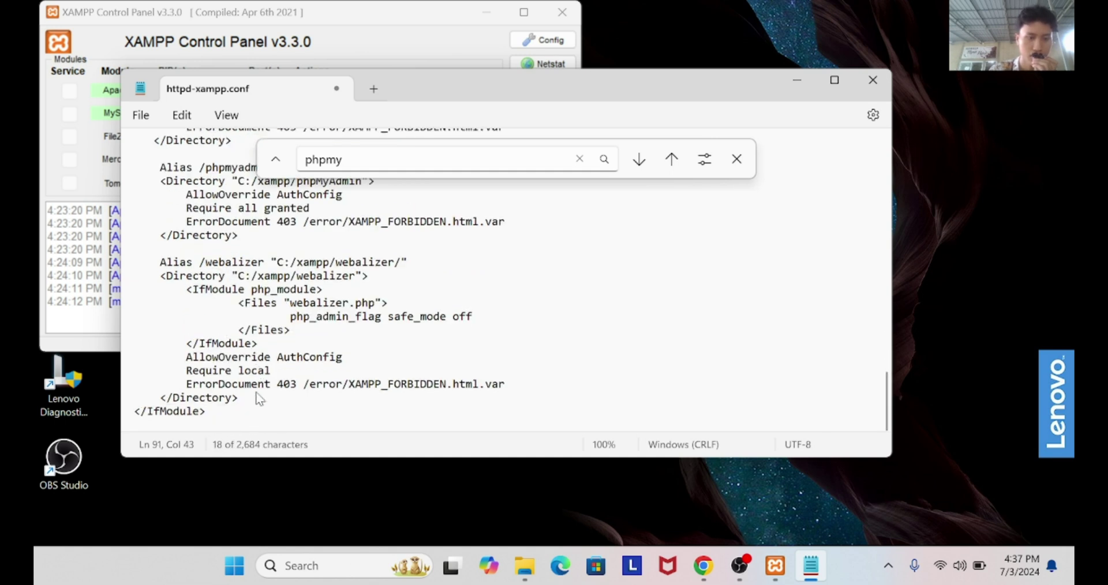
key("ctrl+s")
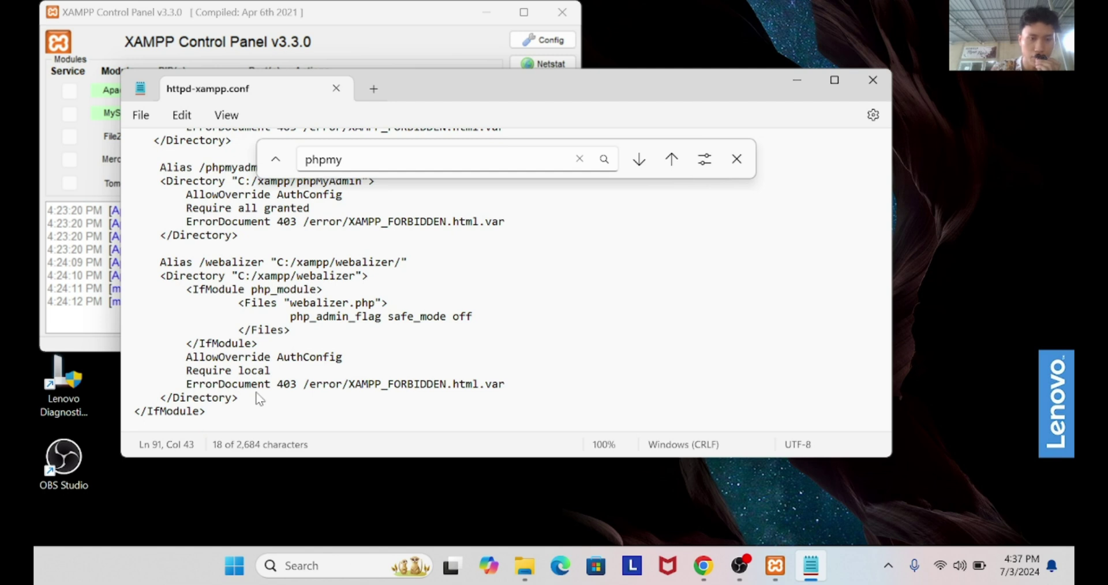
Close the config file, restart Apache and MySQL, and return to Chrome's localhost phpMyAdmin tab
left_click(871, 82)
left_click(315, 91)
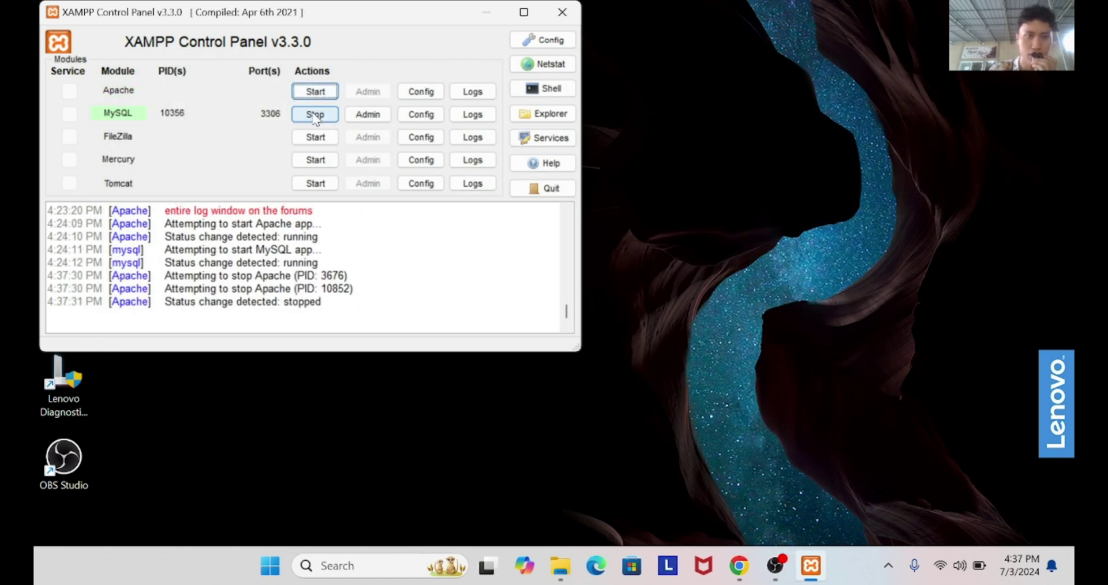
left_click(315, 115)
left_click(316, 114)
left_click(316, 92)
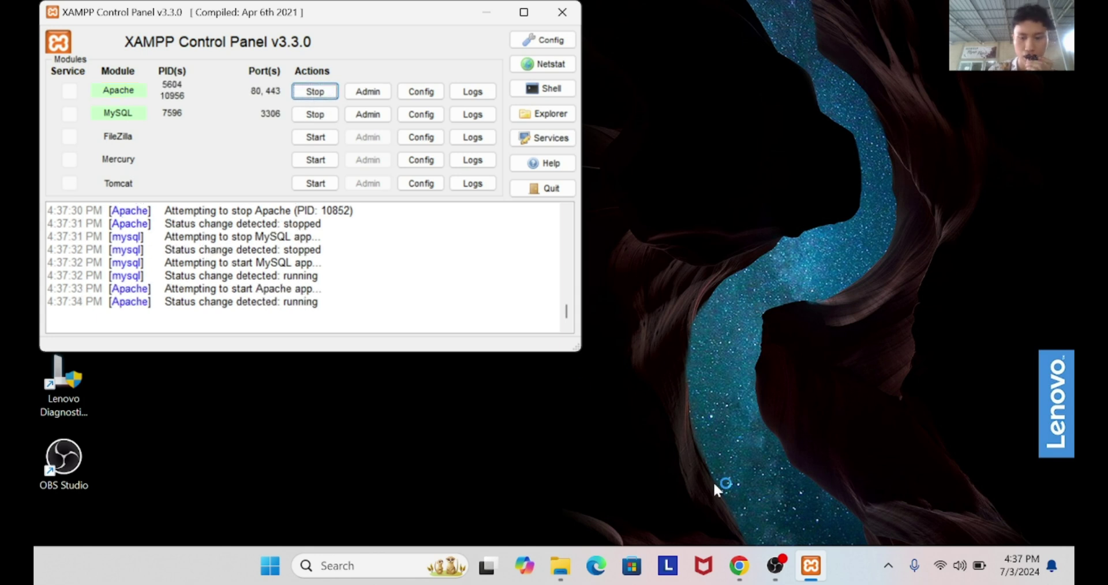
left_click(740, 566)
left_click(837, 17)
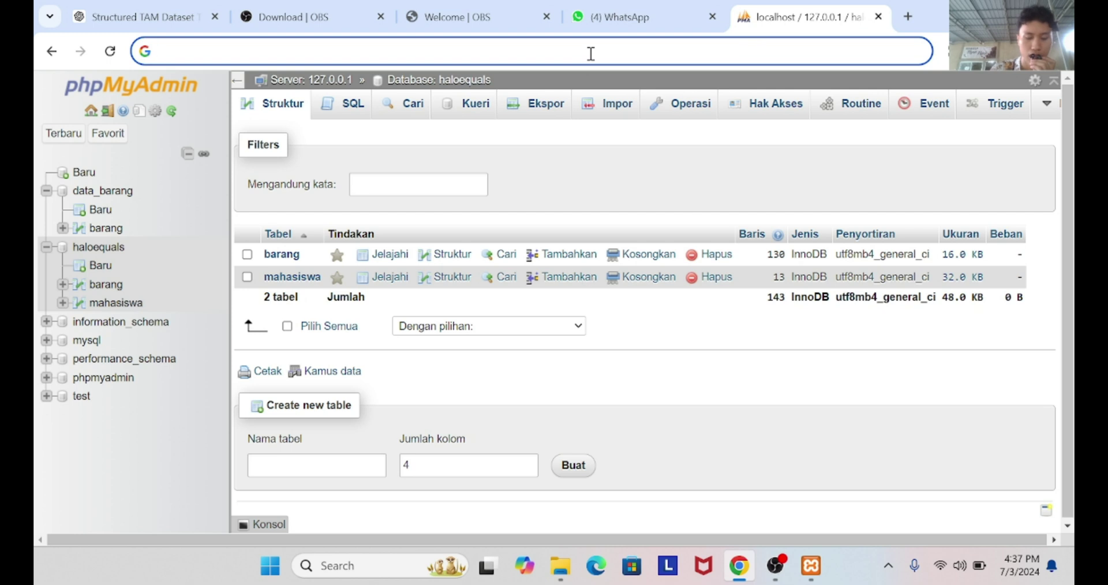
Open Command Prompt and run ipconfig, fixing the typo, to find IPv4 address 192.168.1.40
key("super")
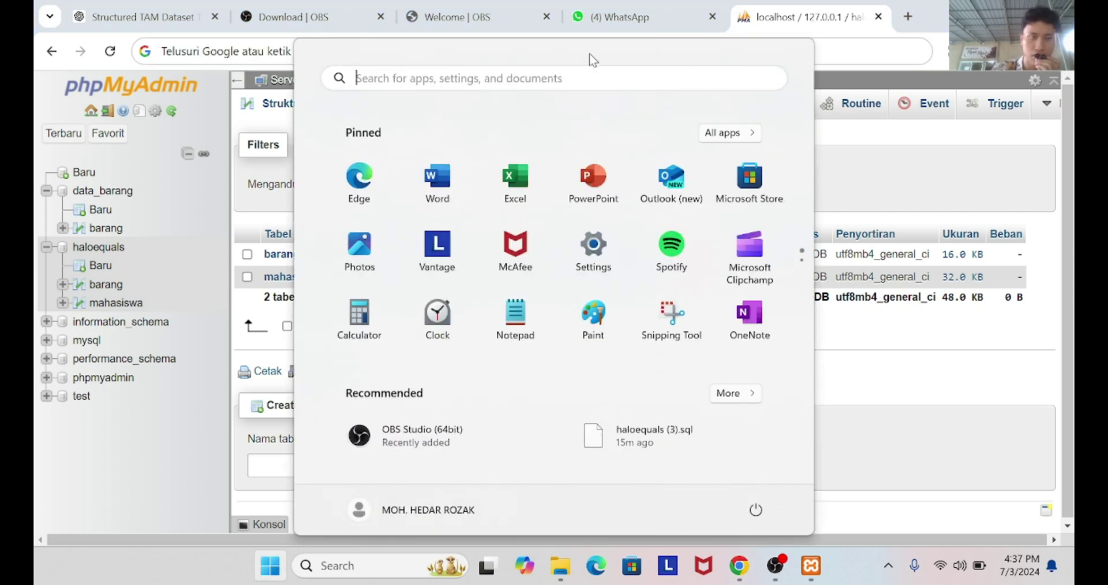
type("cmd")
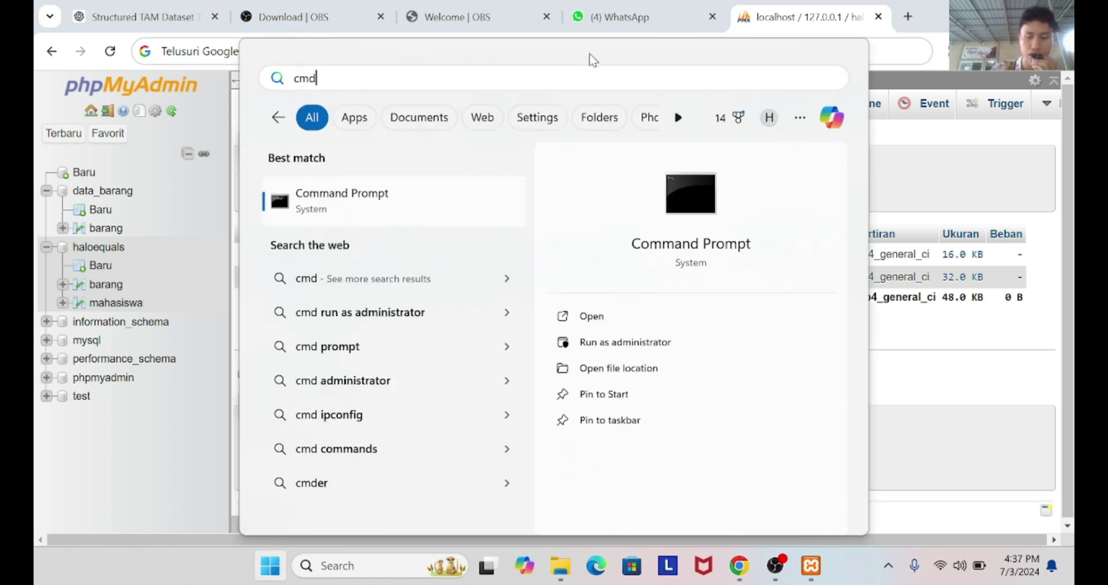
key("Return")
type("ipconfii")
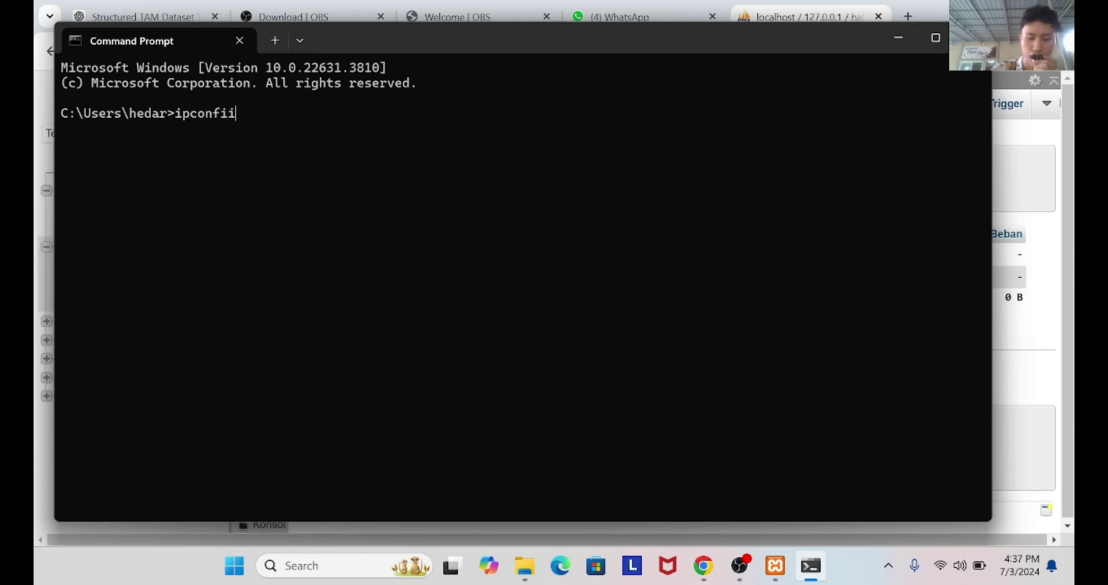
type("g")
key("Return")
key("Up")
key("BackSpace")
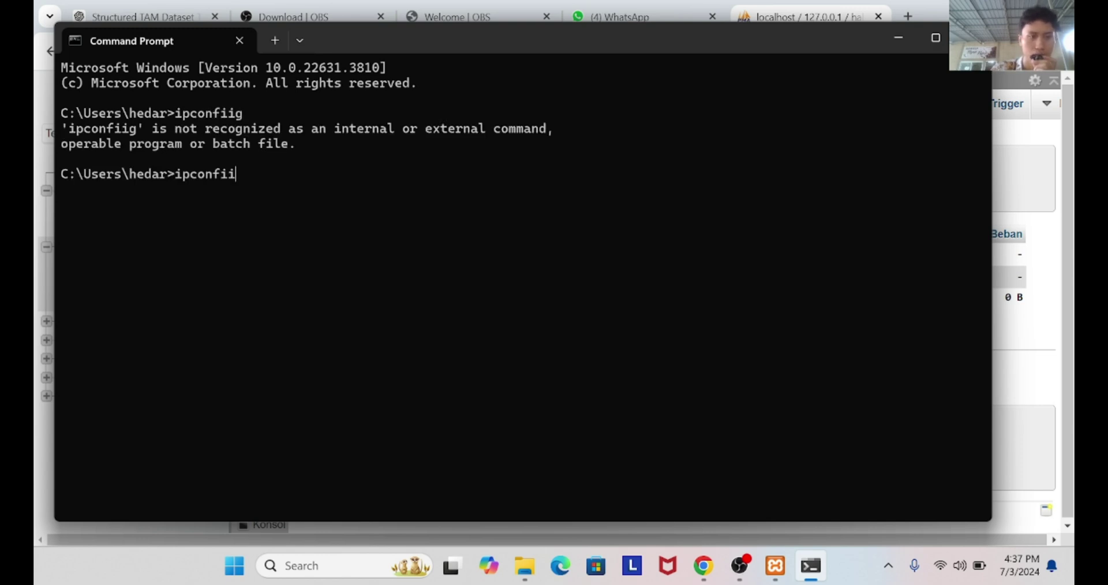
type("g")
key("Return")
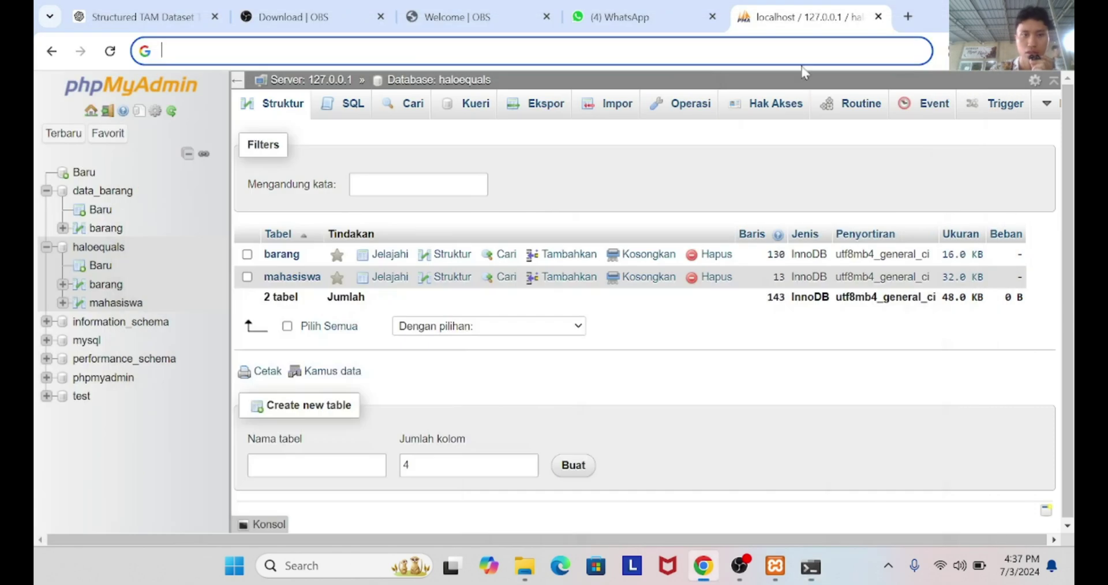
Load 192.168.1.40 in Chrome, open phpMyAdmin from the XAMPP dashboard, and view the user accounts
left_click(898, 38)
type("19")
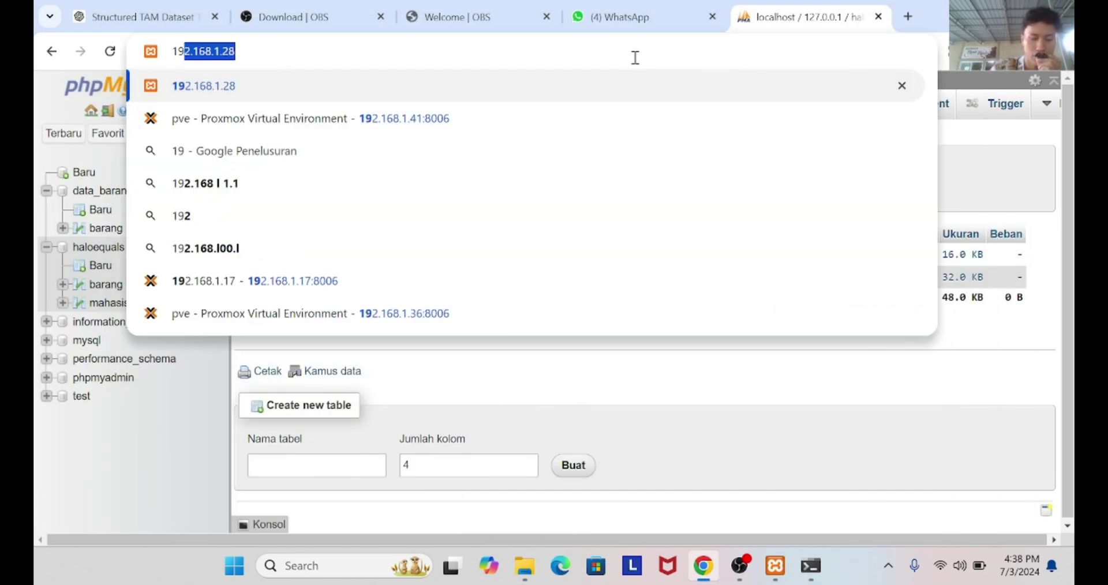
type("2.168.")
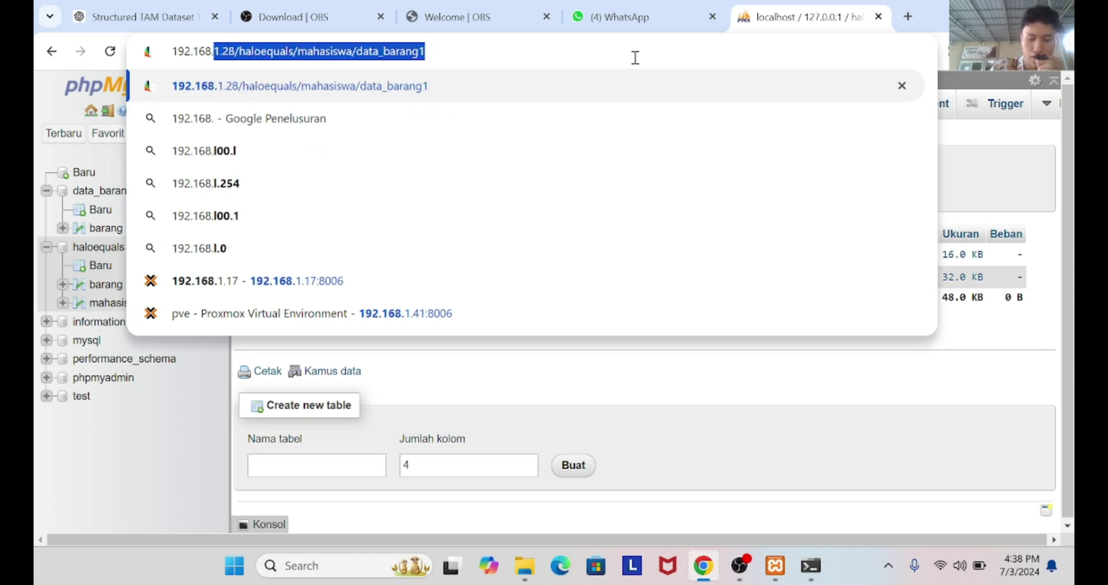
type("1.40")
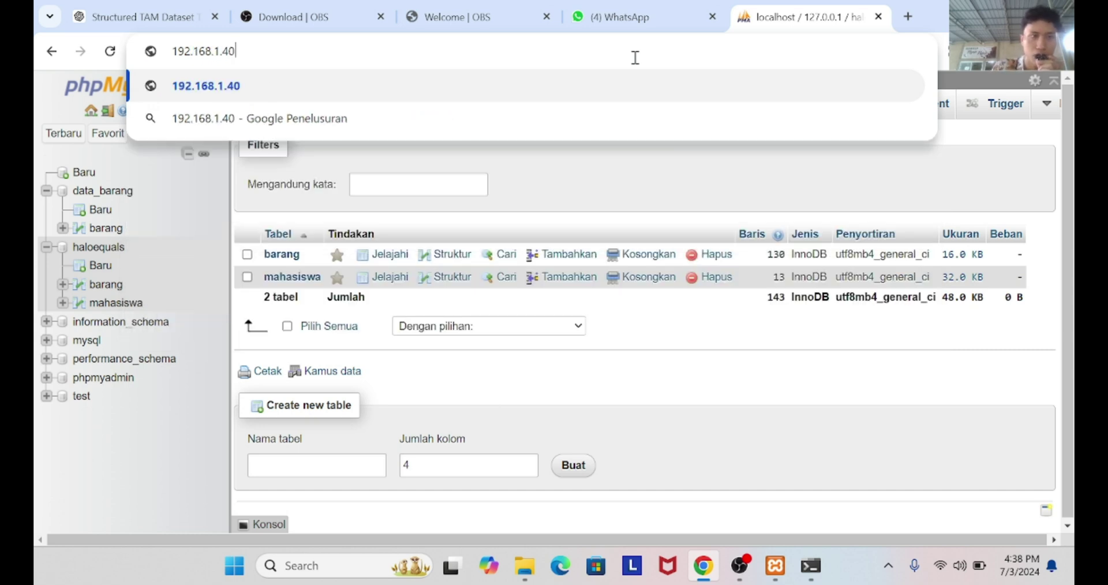
key("Return")
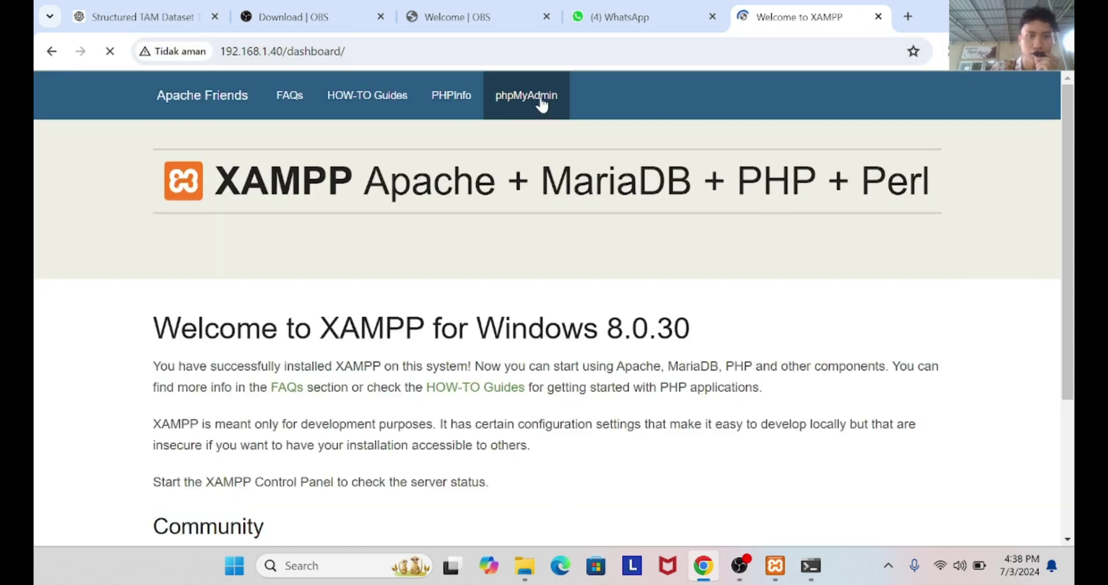
left_click(549, 95)
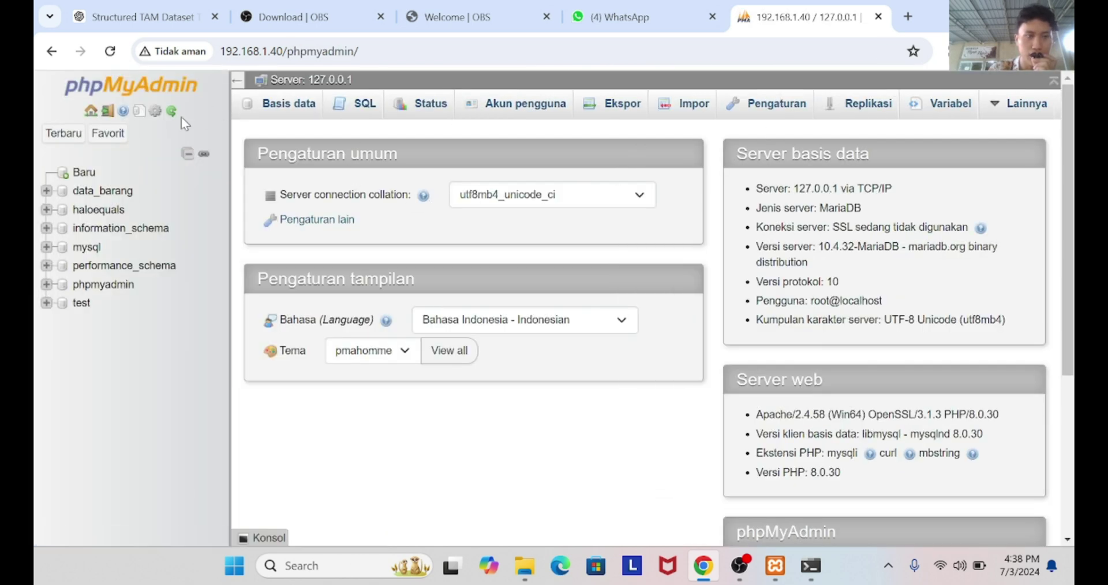
left_click(508, 111)
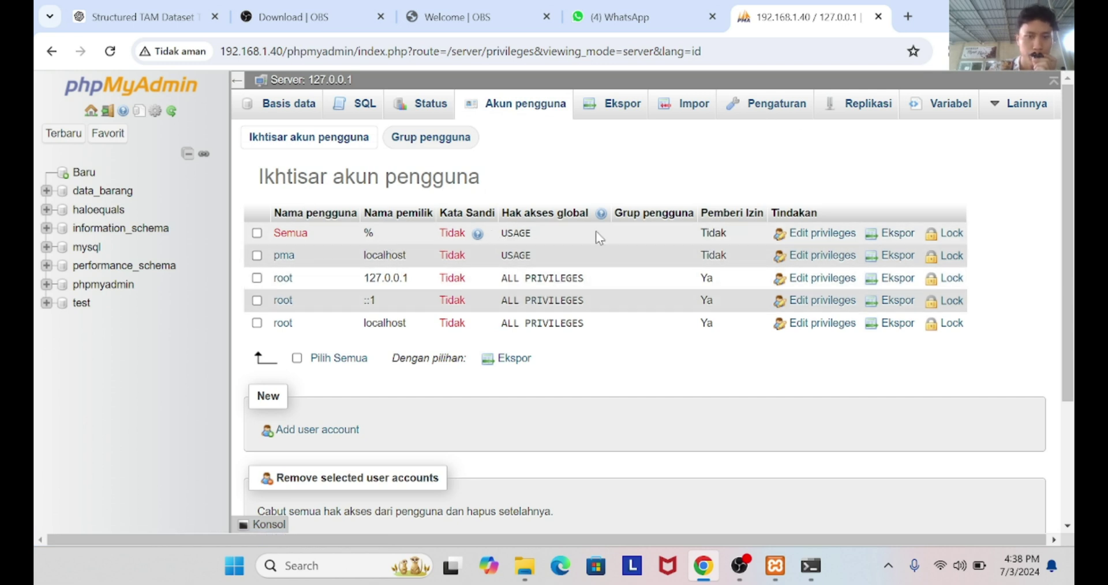
Start a new user account with both user name and host set to %
left_click(301, 434)
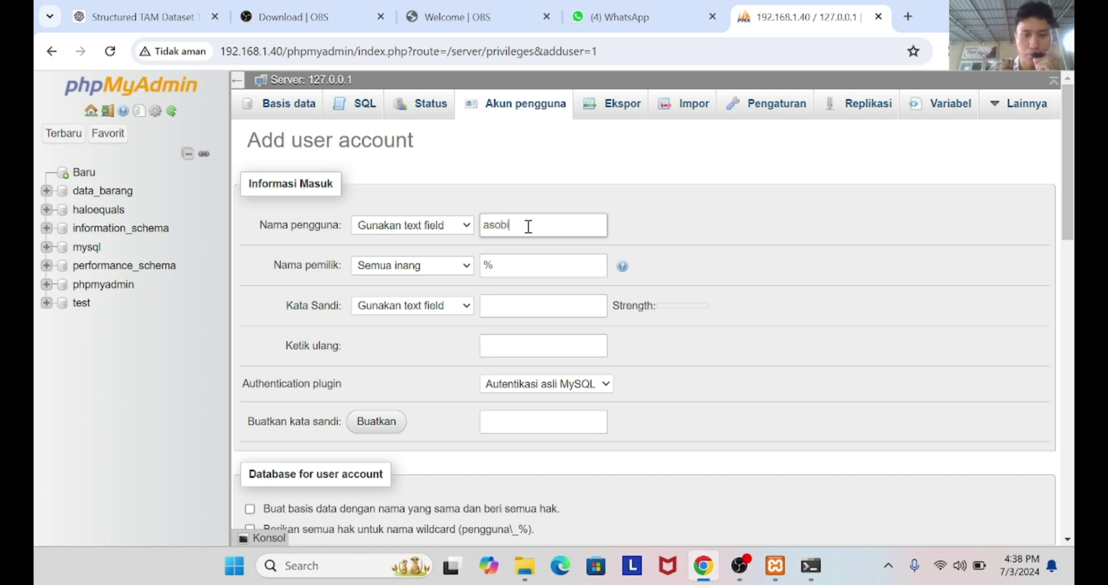
left_click(522, 272)
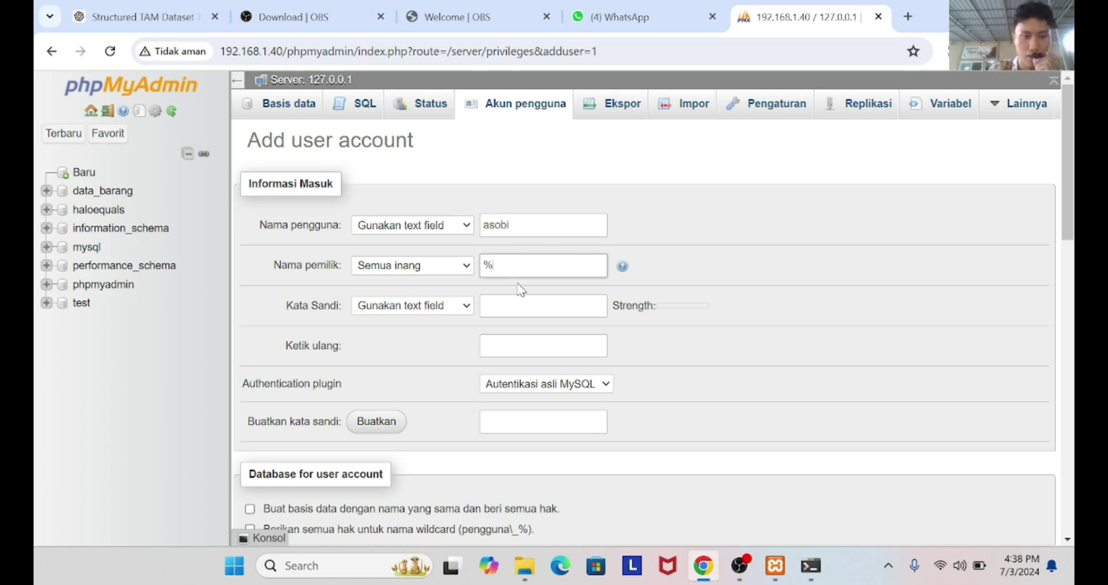
left_click(519, 304)
scroll(519, 305, "down", 1)
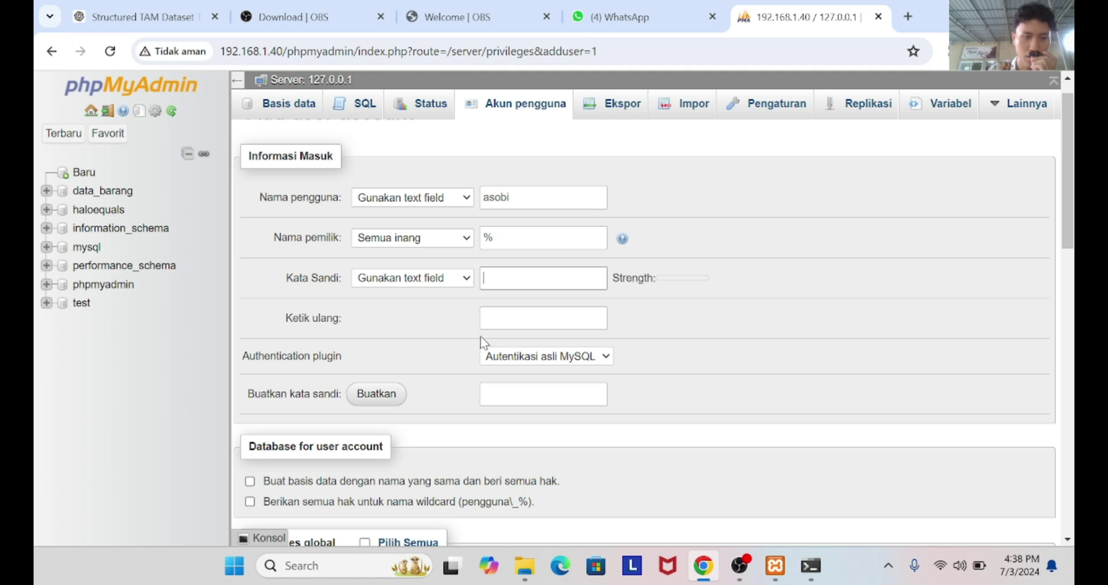
left_click(495, 234)
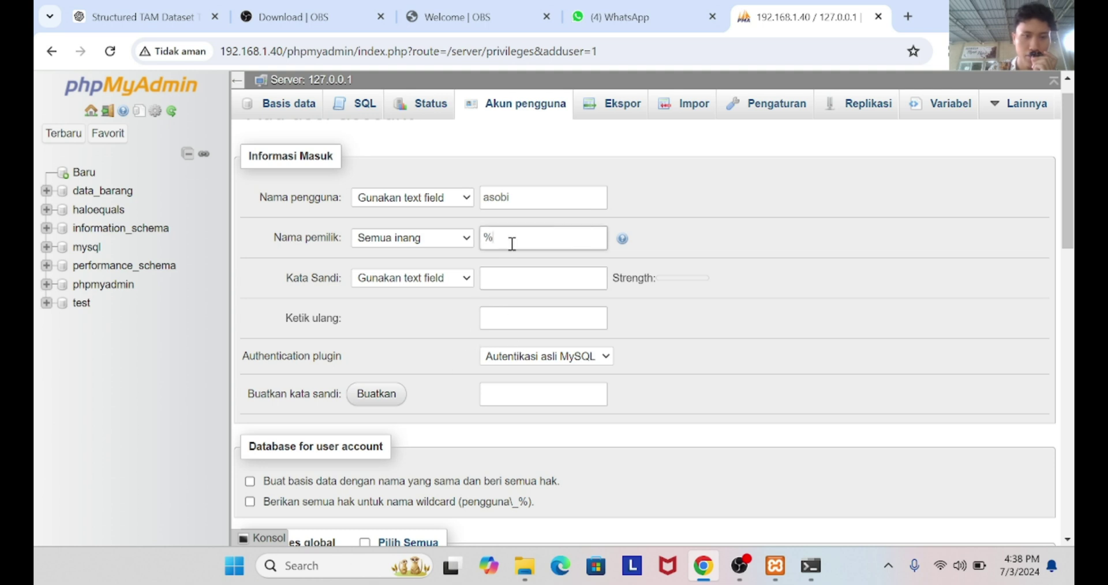
double_click(532, 203)
key("BackSpace")
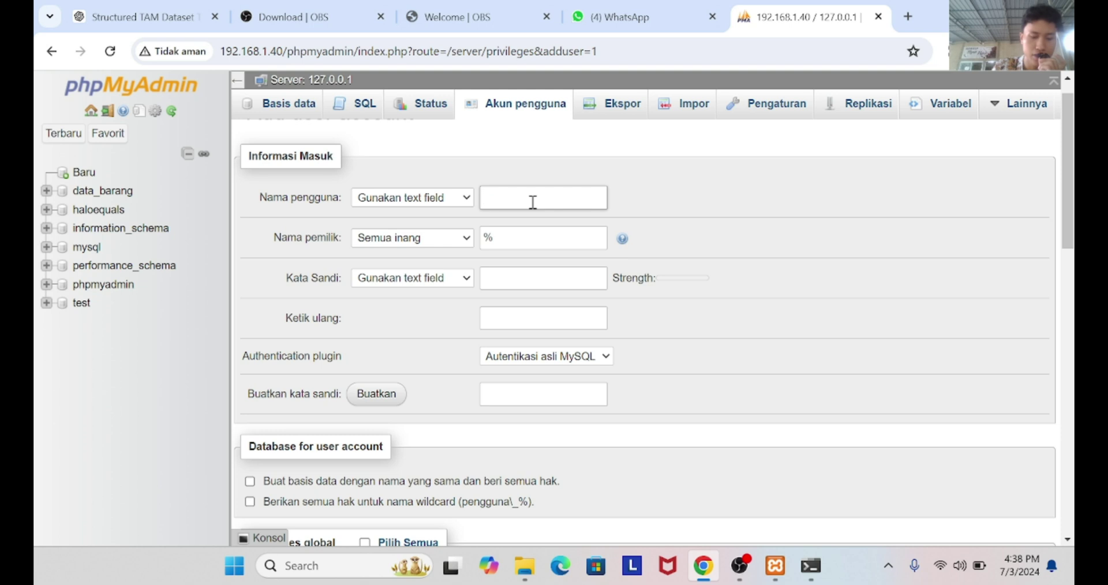
scroll(533, 202, "down", 5)
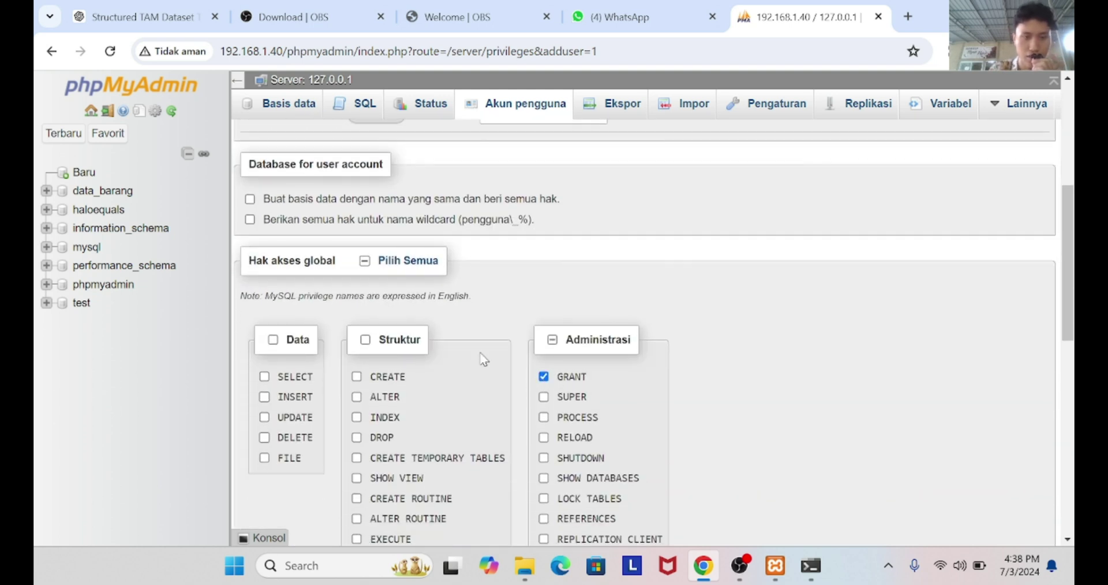
scroll(451, 306, "down", 10)
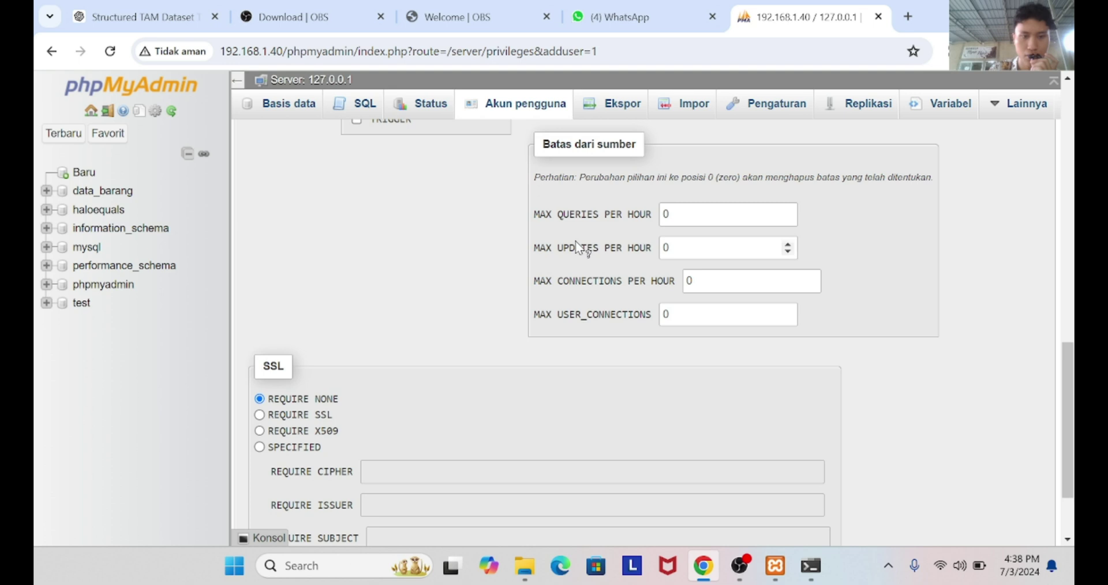
scroll(421, 444, "down", 2)
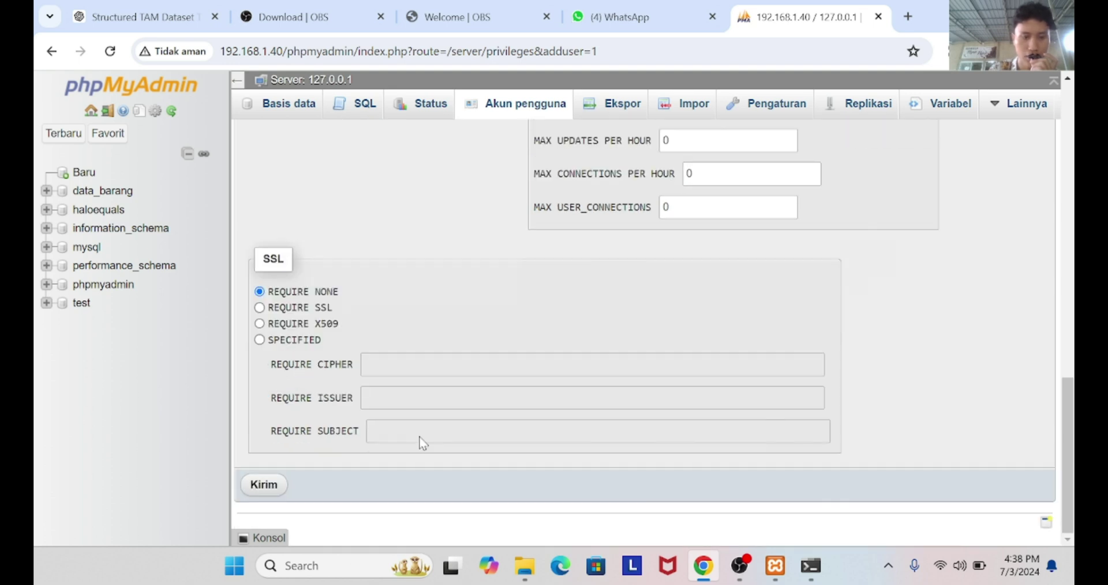
Choose No password, create the '%'@'%' account, and return to the user accounts list
left_click(264, 485)
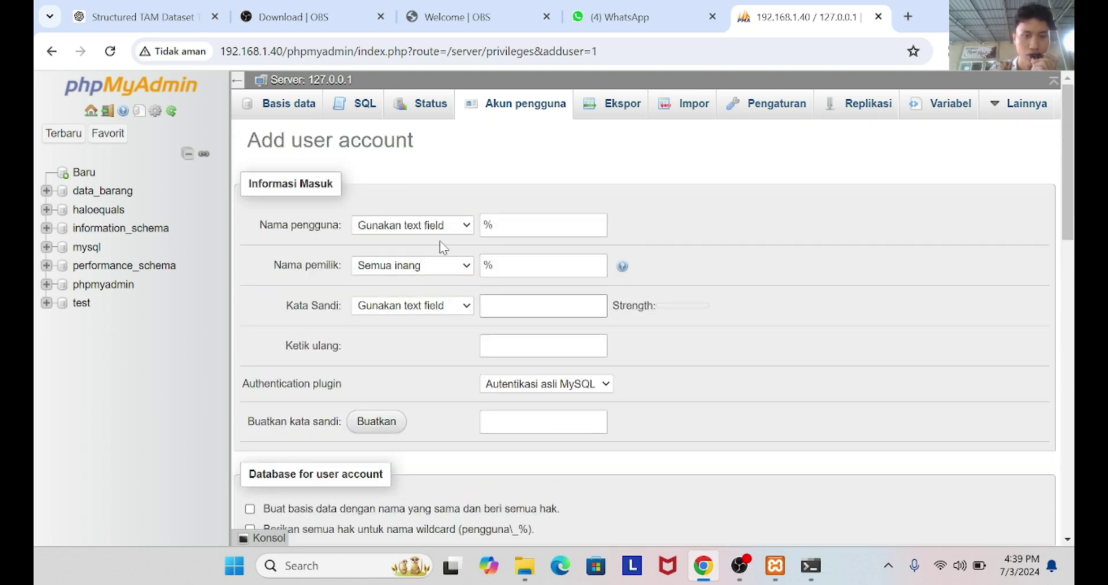
left_click(445, 306)
left_click(445, 325)
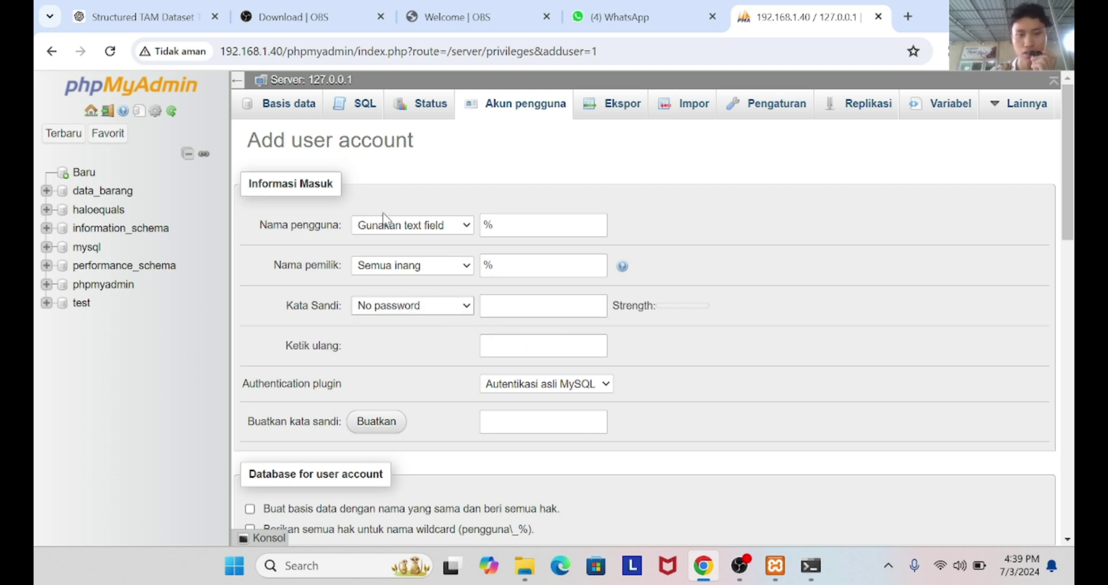
scroll(381, 207, "down", 10)
scroll(381, 207, "down", 2)
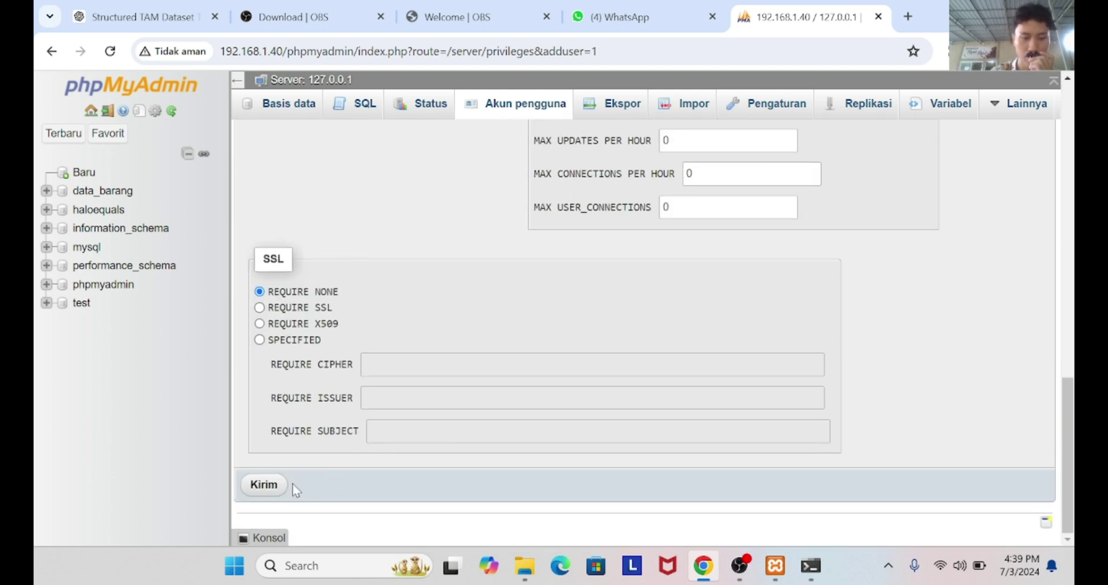
left_click(276, 490)
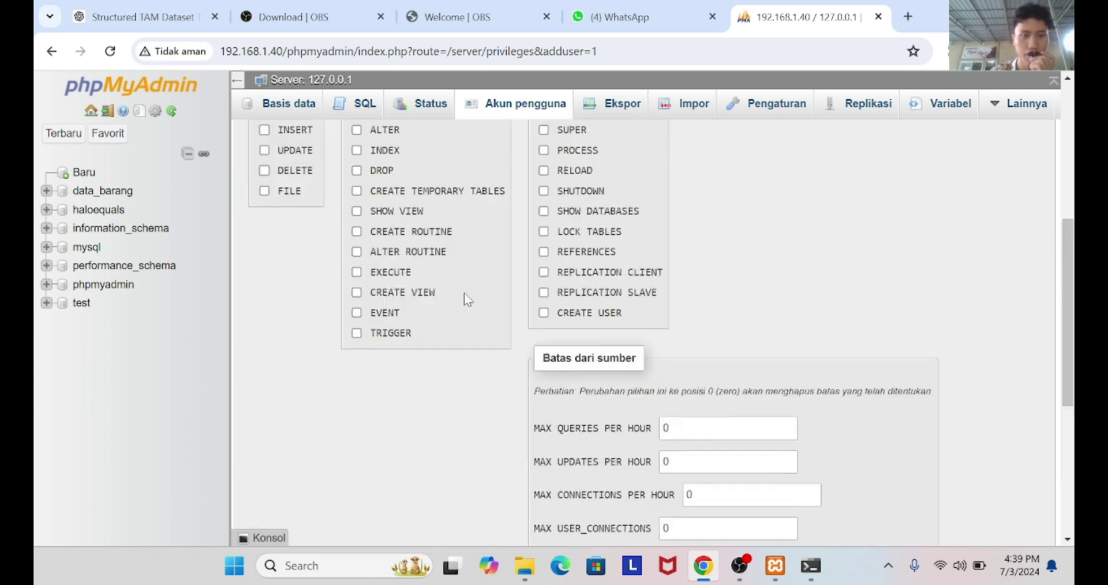
left_click(475, 104)
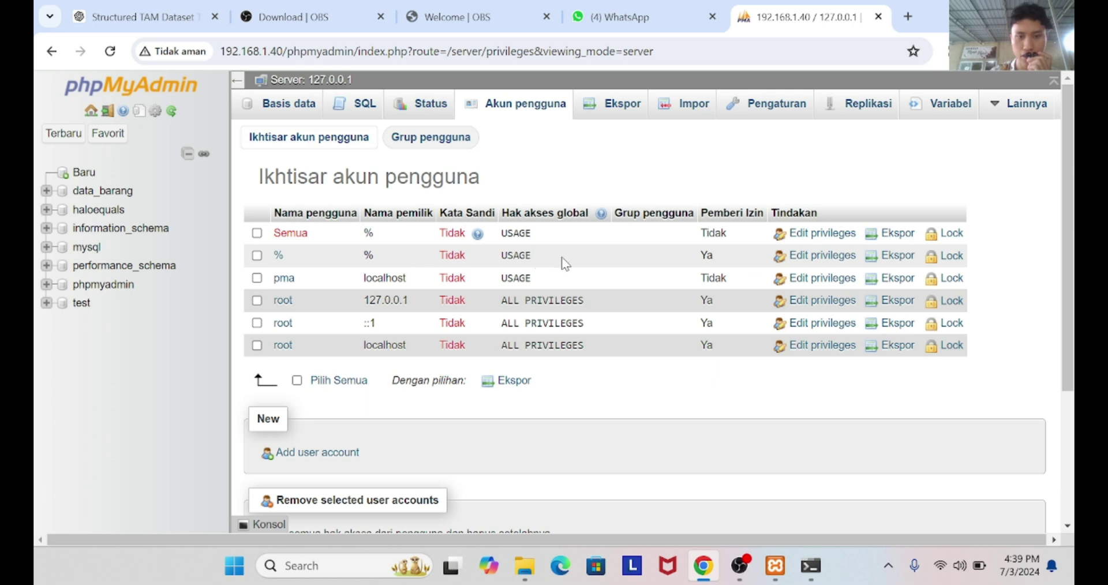
Save the '%'@'%' account's privileges with GRANT option, then bring up the ipconfig output
left_click(833, 256)
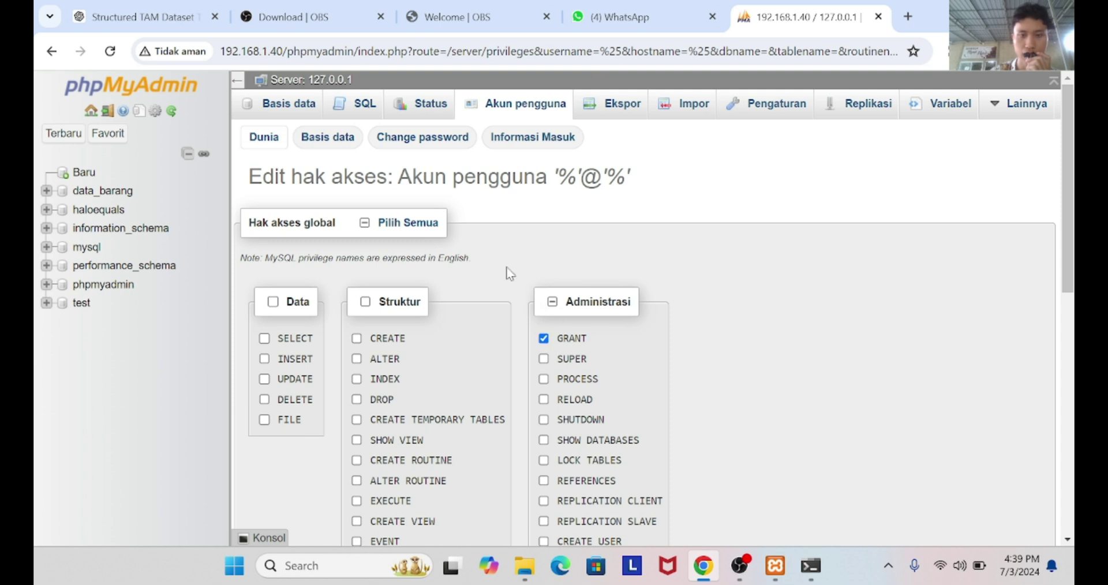
scroll(508, 273, "down", 15)
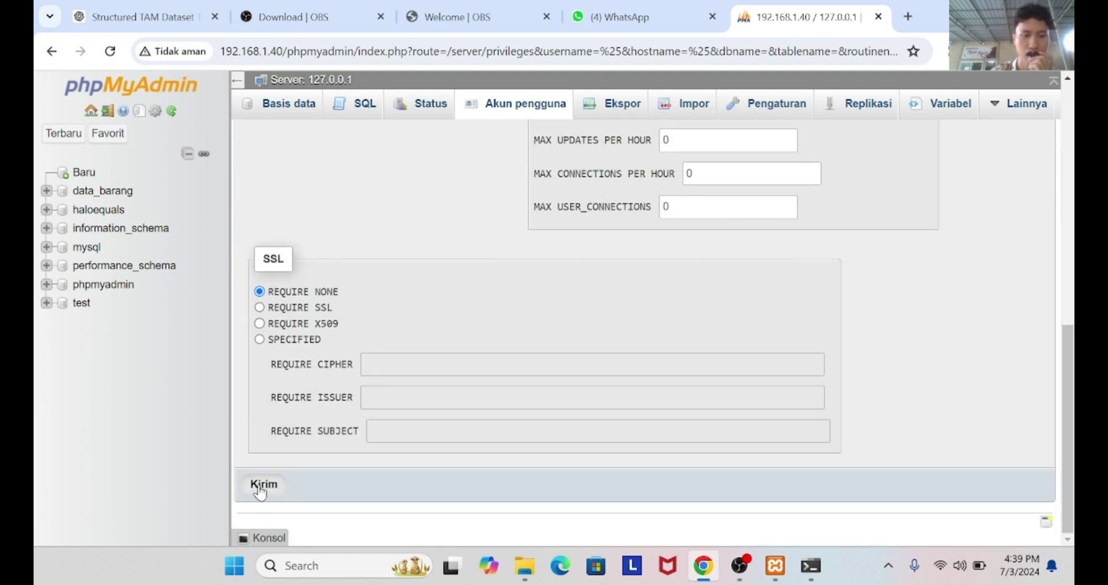
left_click(260, 487)
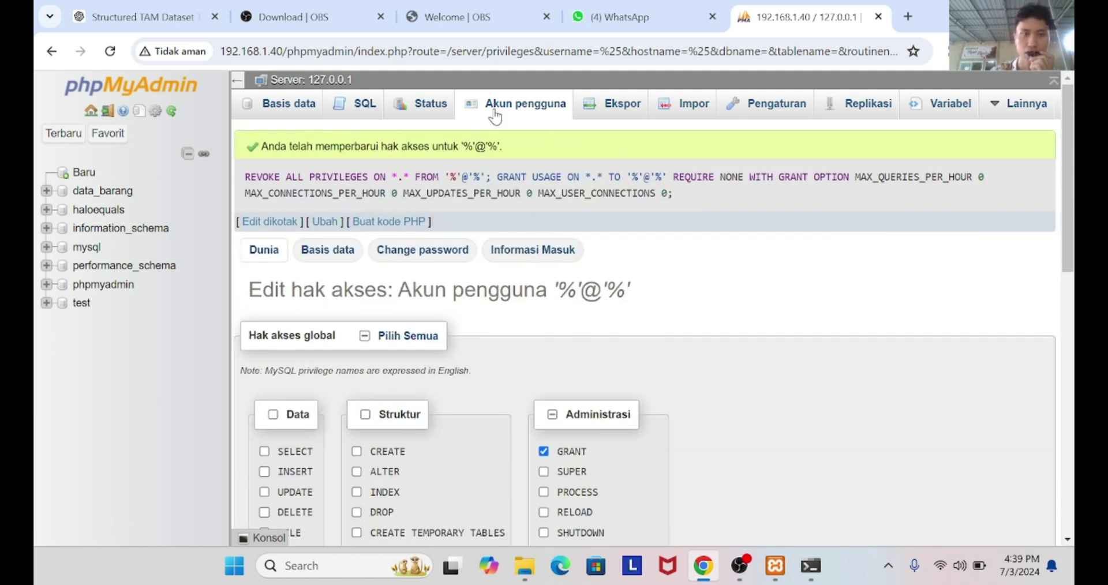
left_click(557, 52)
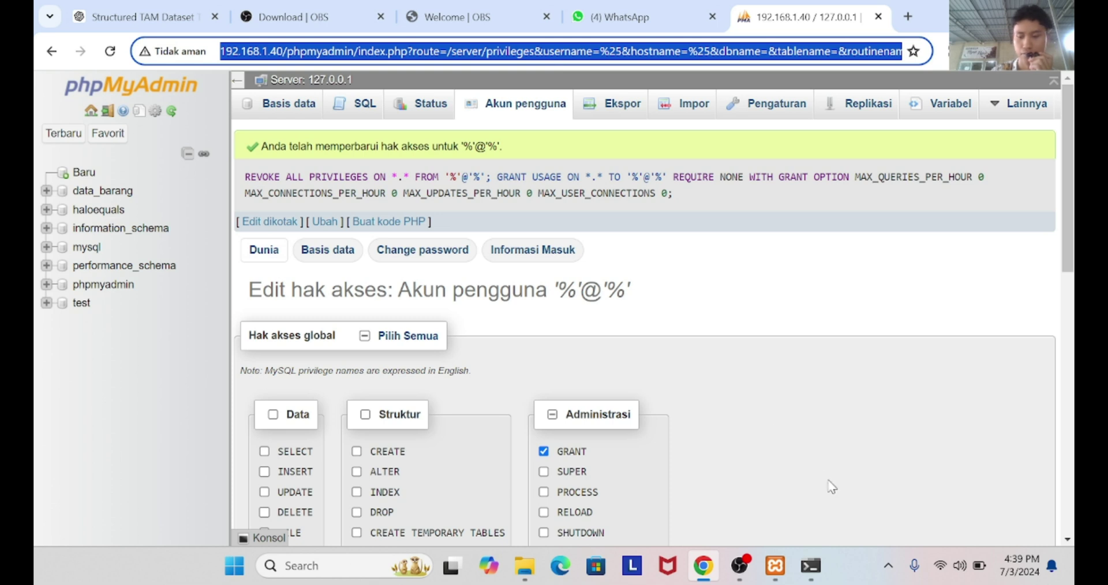
left_click(809, 569)
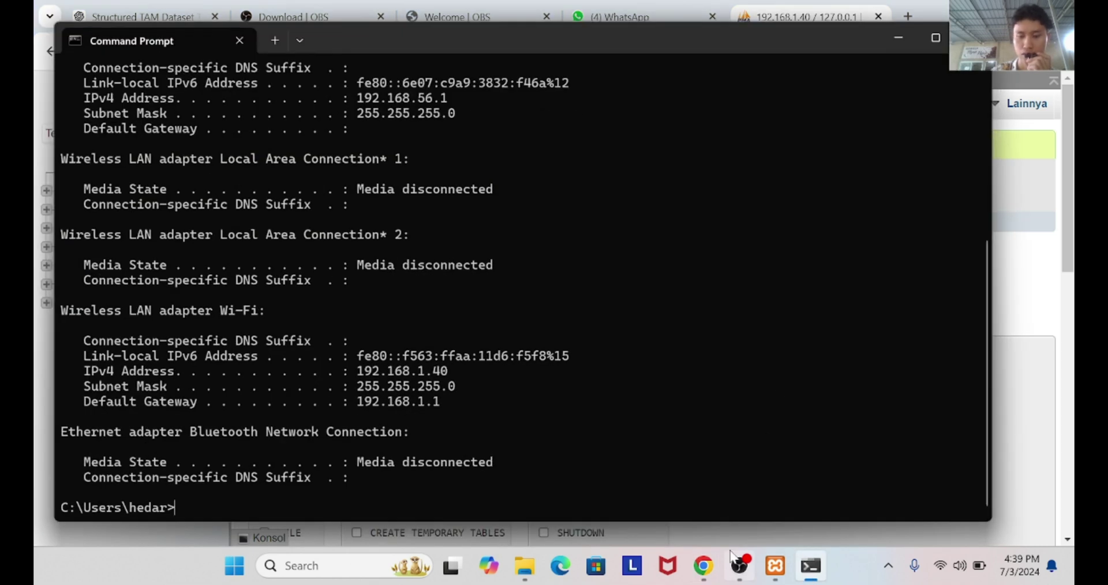
Stop the OBS Studio recording on the Windows machine
left_click(739, 566)
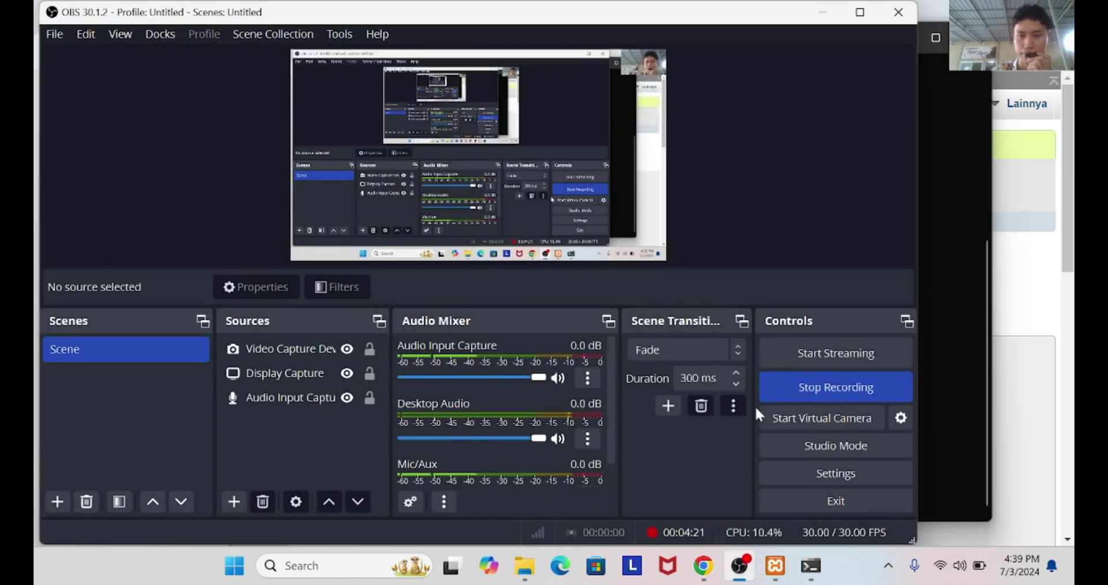
left_click(844, 386)
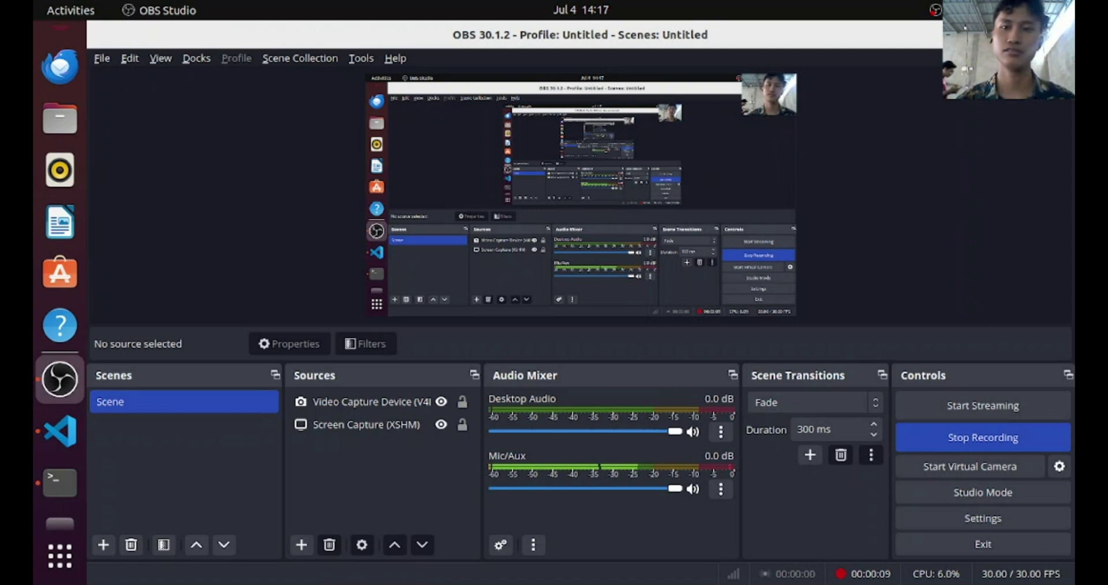
Switch to Firefox and try loading the server address in a new tab
key("super+d")
key("super")
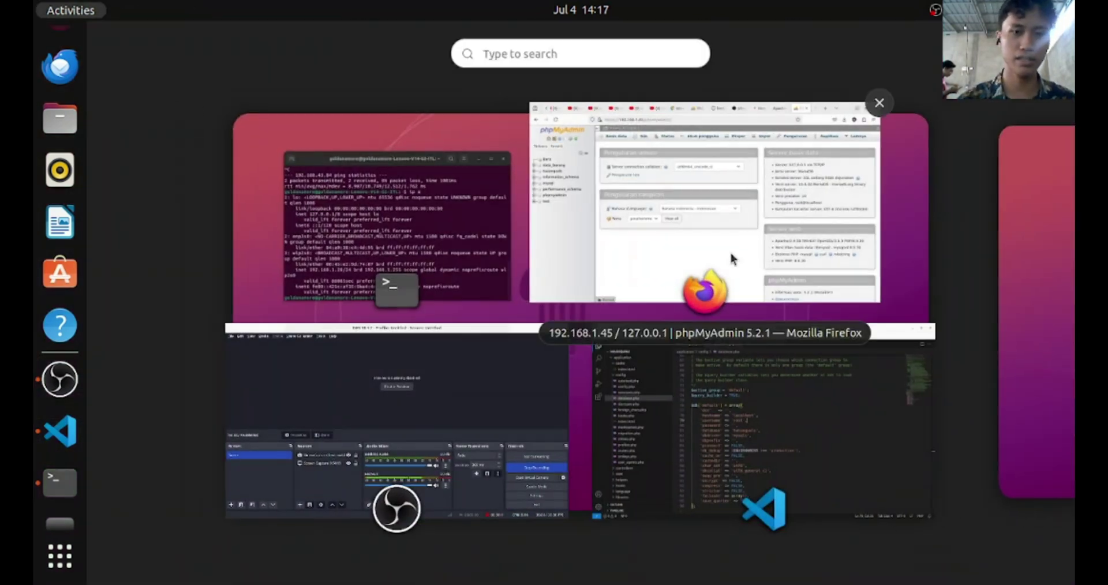
left_click(674, 121)
left_click(665, 73)
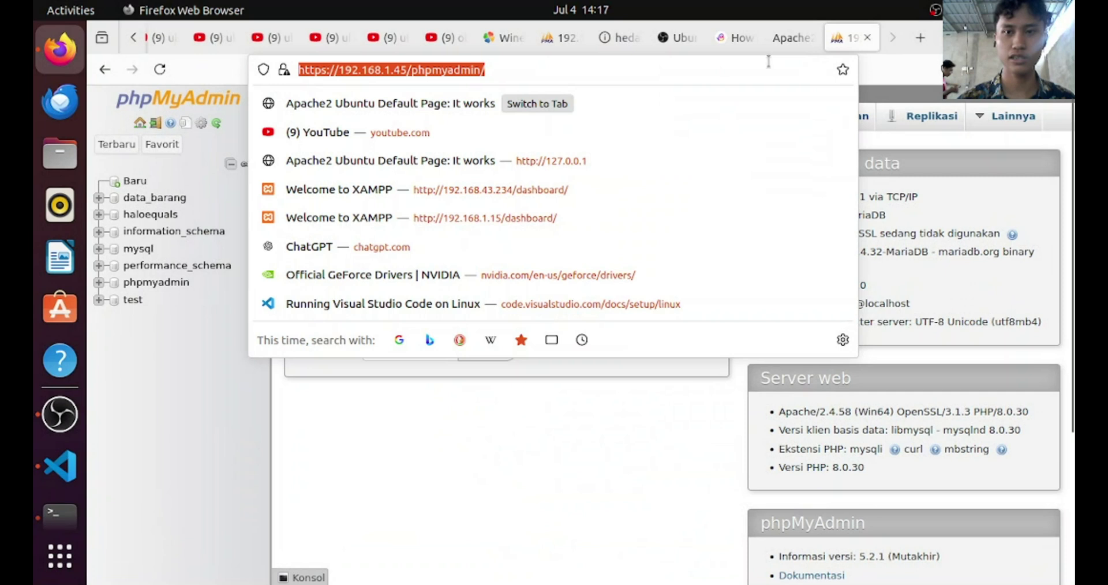
left_click(906, 43)
type("192.168.1.")
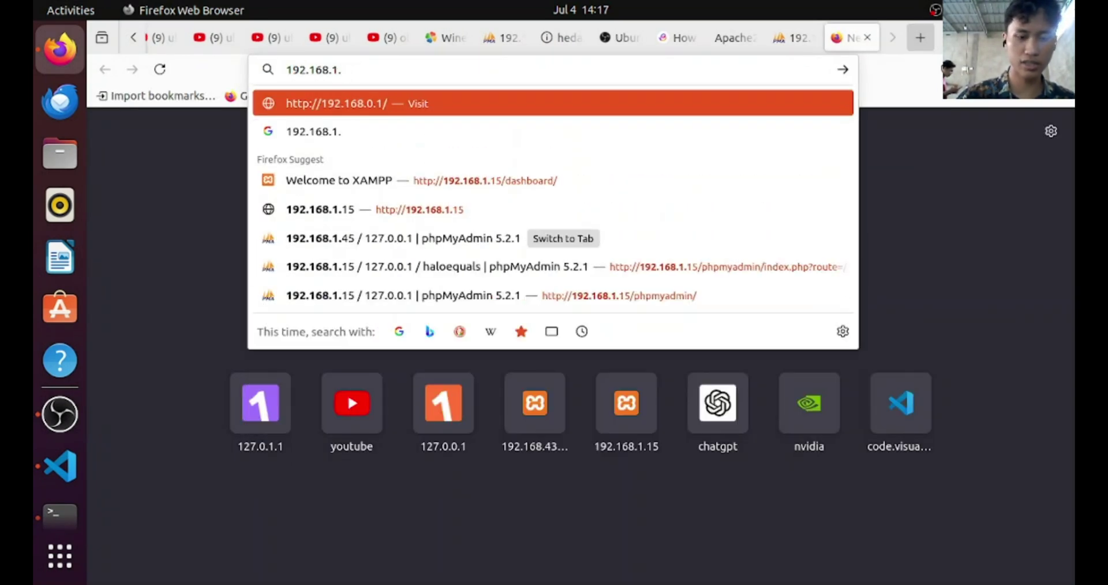
type("1")
key("BackSpace")
type("45")
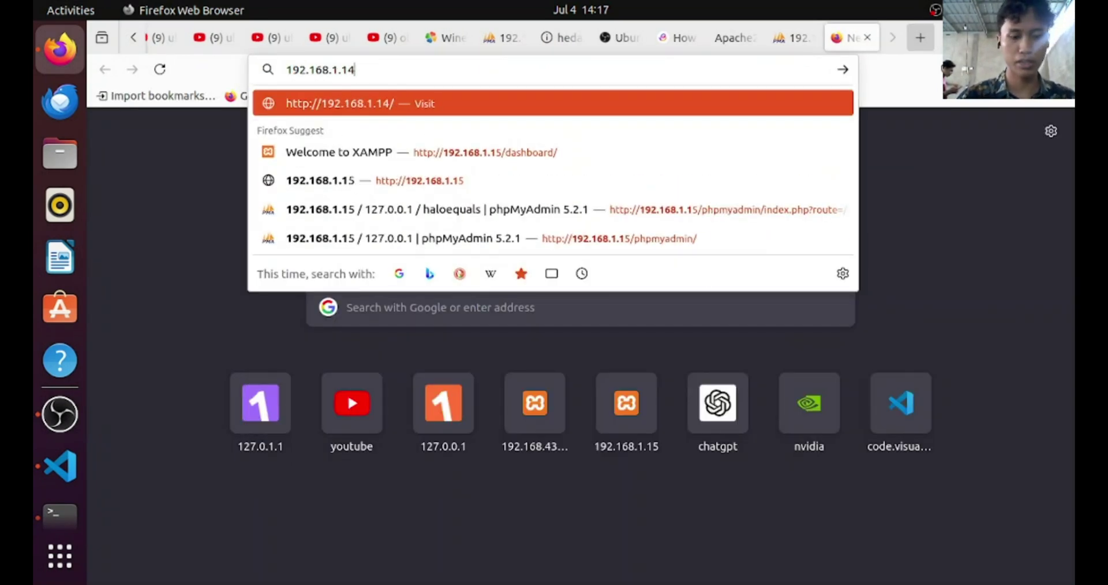
key("Return")
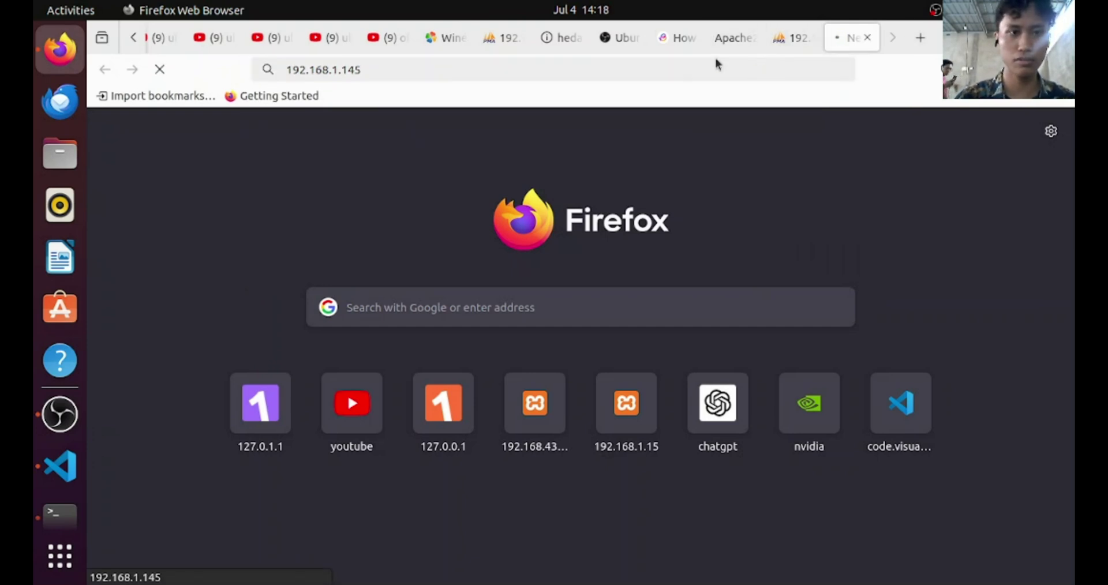
Correct the address to 192.168.1.45, then open phpMyAdmin and the haloequals database
left_click(697, 62)
key("BackSpace")
key("BackSpace")
key("BackSpace")
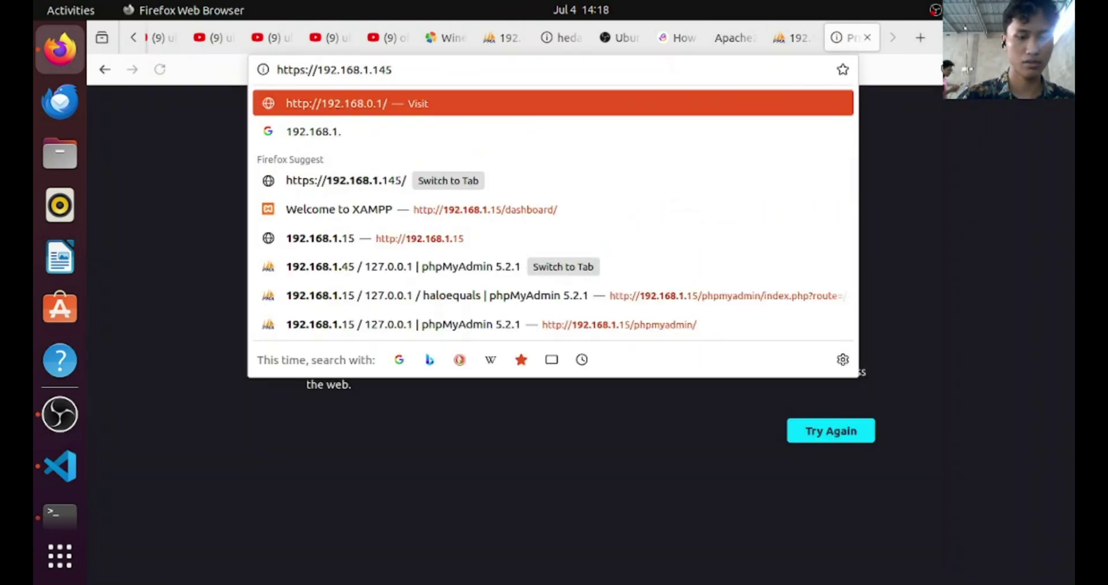
type("45")
key("BackSpace")
key("BackSpace")
key("BackSpace")
key("BackSpace")
key("BackSpace")
type("45")
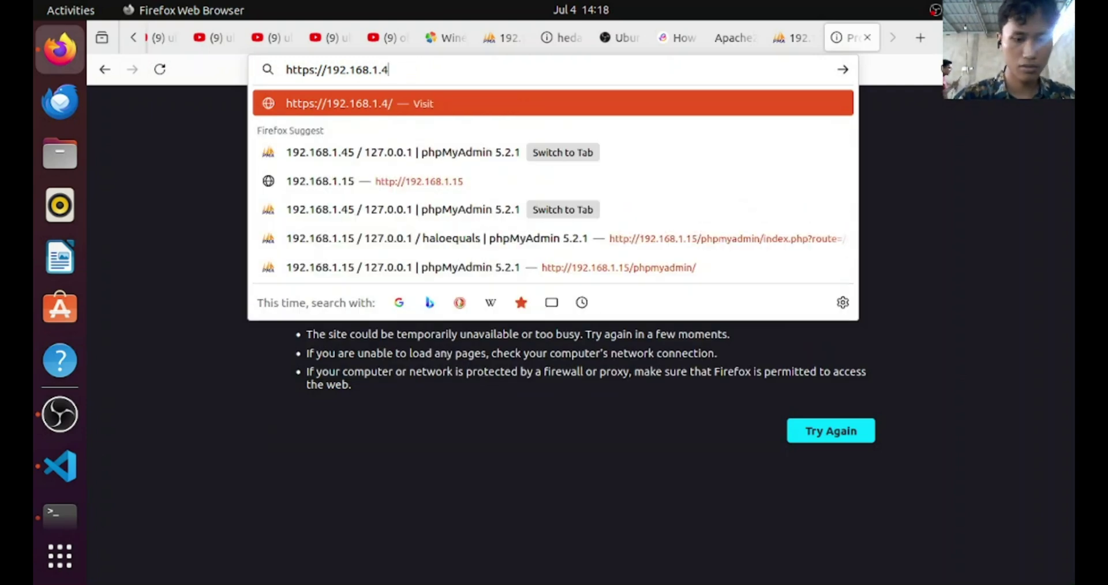
key("Return")
left_click(558, 107)
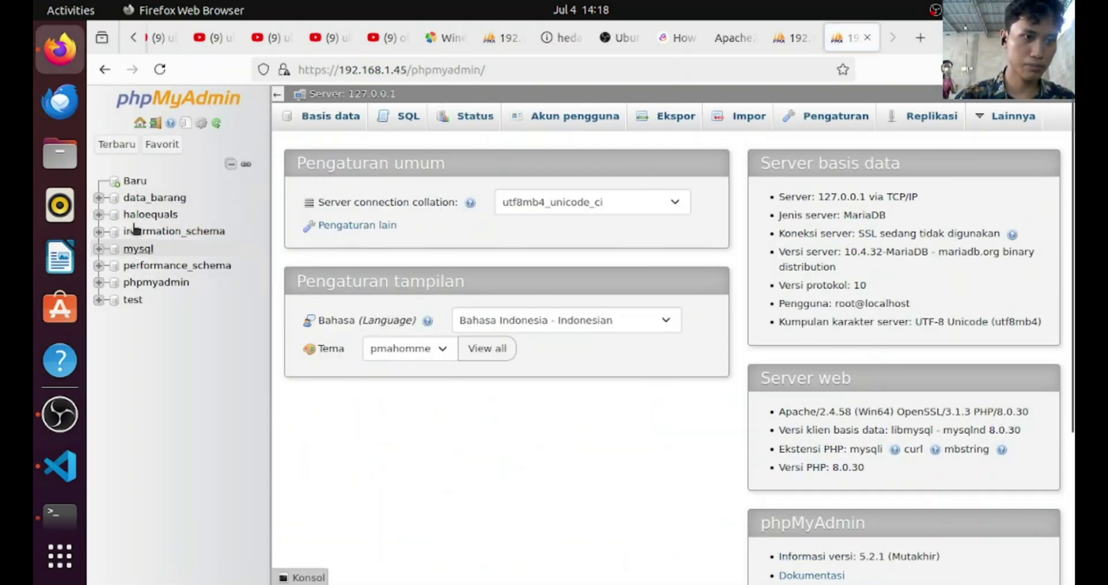
left_click(142, 216)
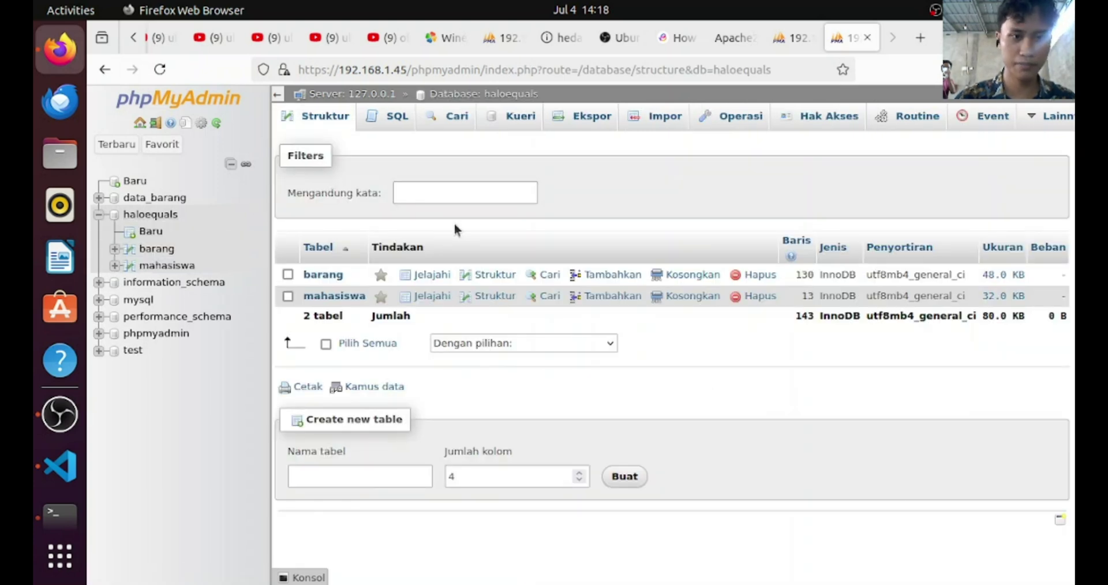
Review database.php in VS Code: hostname localhost, user root, database haloequals
key("super")
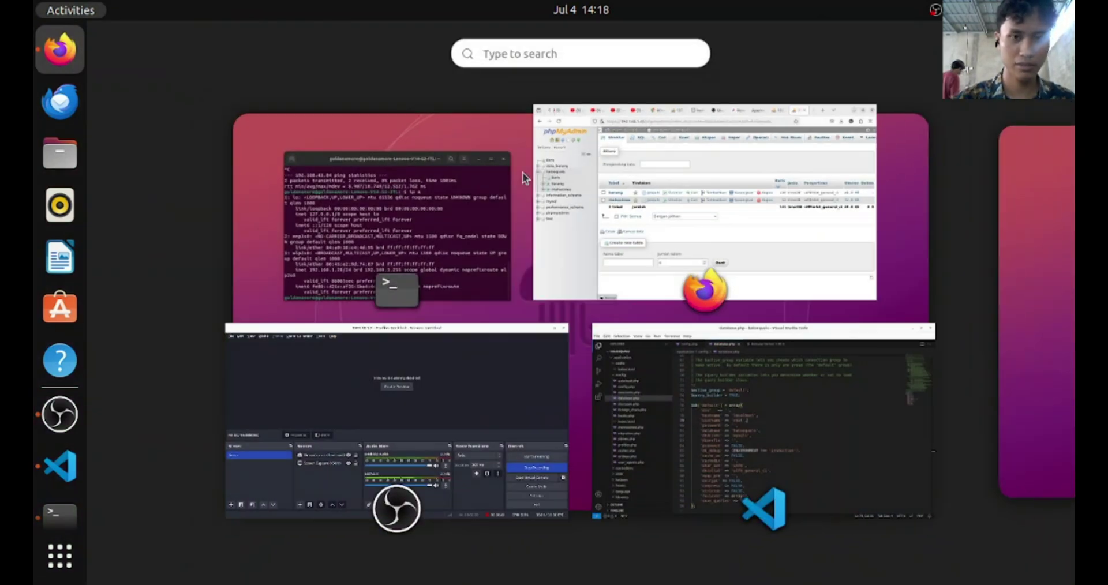
left_click(531, 353)
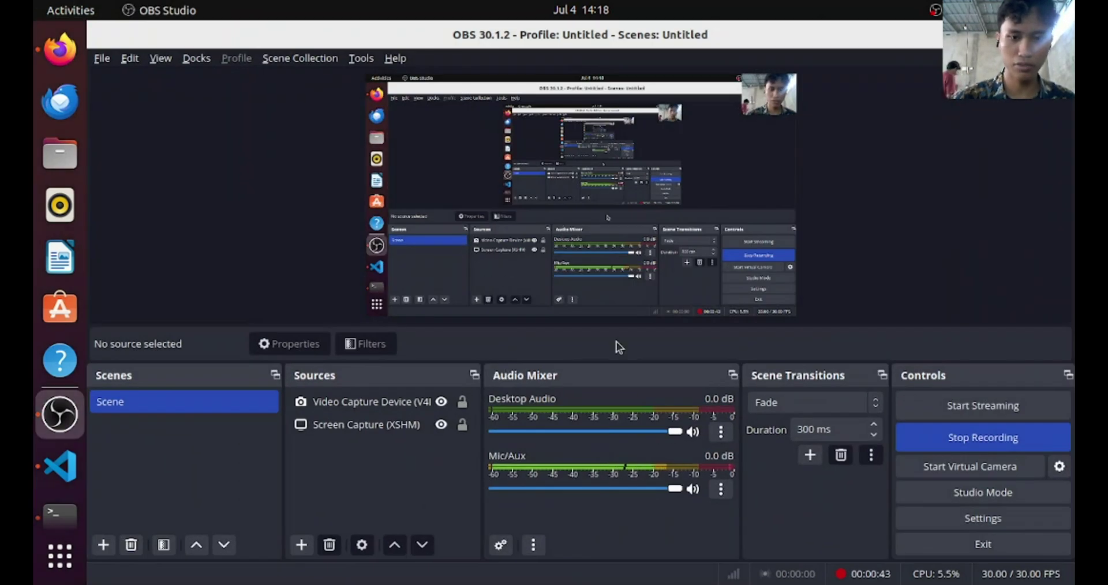
key("super")
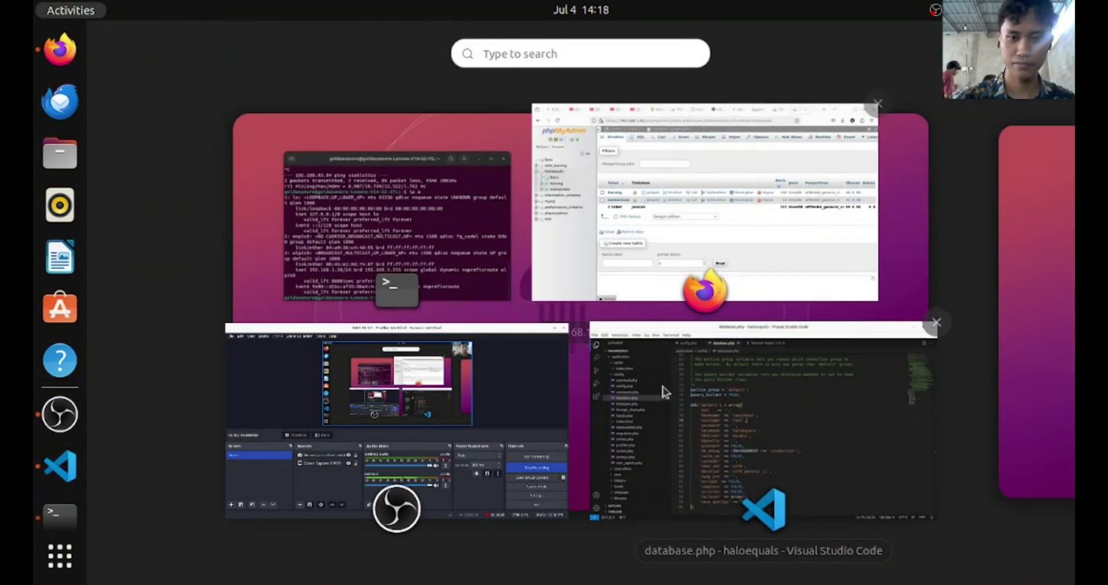
left_click(665, 394)
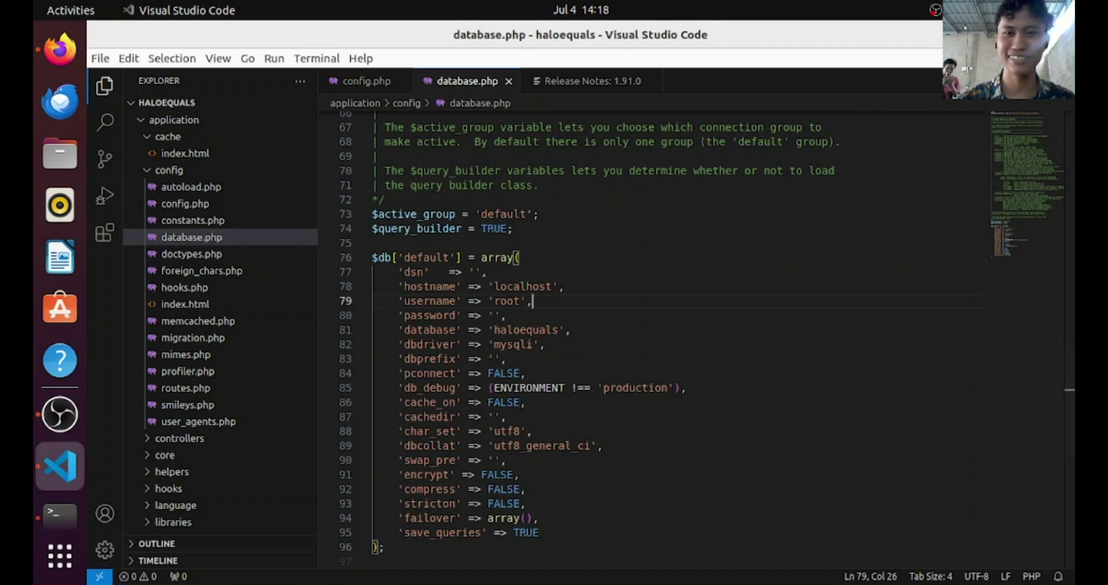
key("alt+Tab")
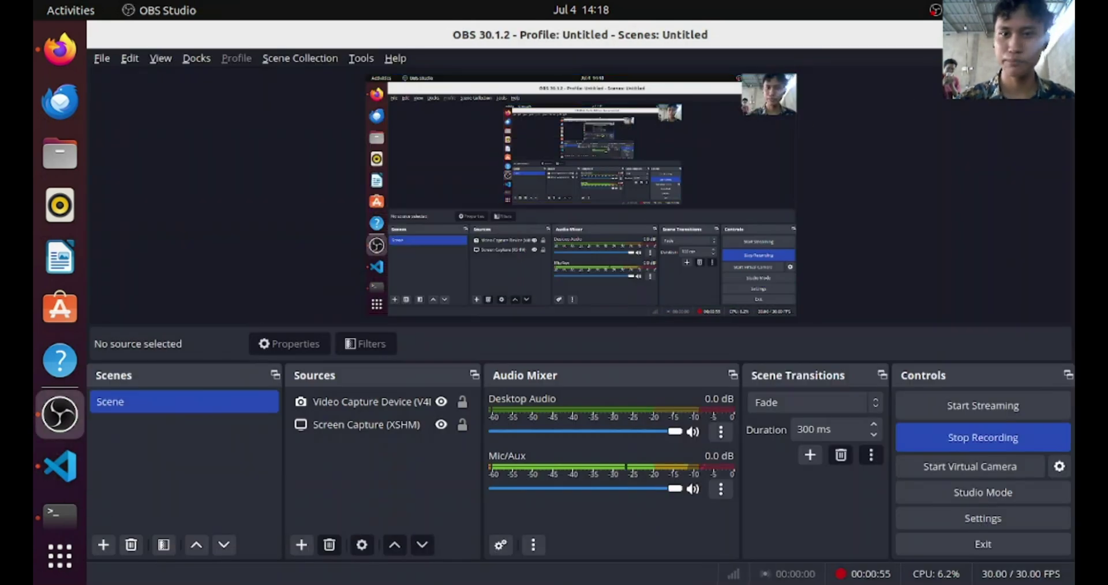
key("alt+Tab")
key("super")
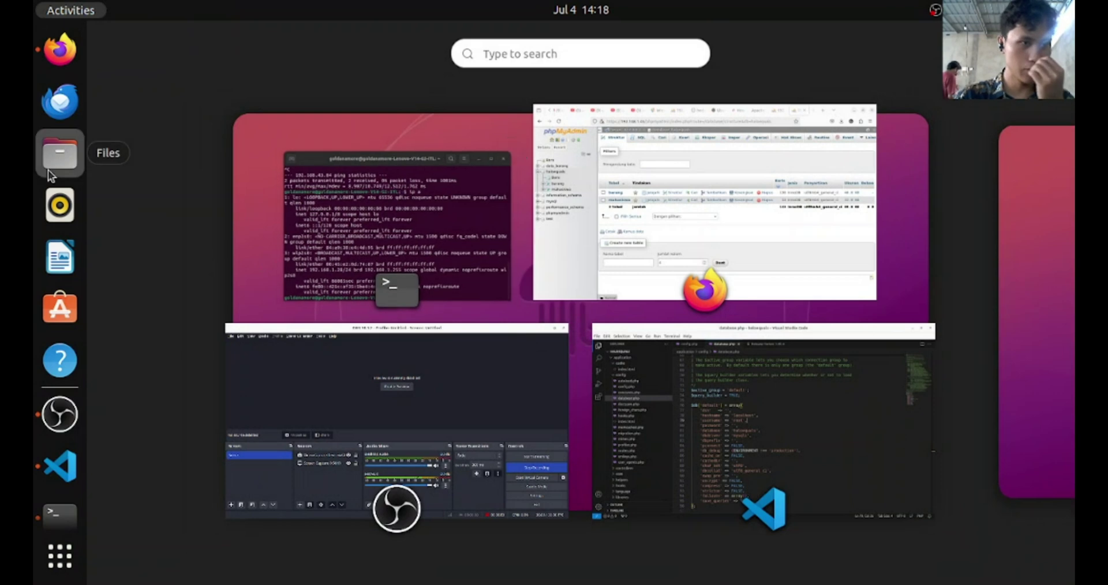
Open Files and browse /var/www/html and the haloequals folder in Downloads
left_click(47, 169)
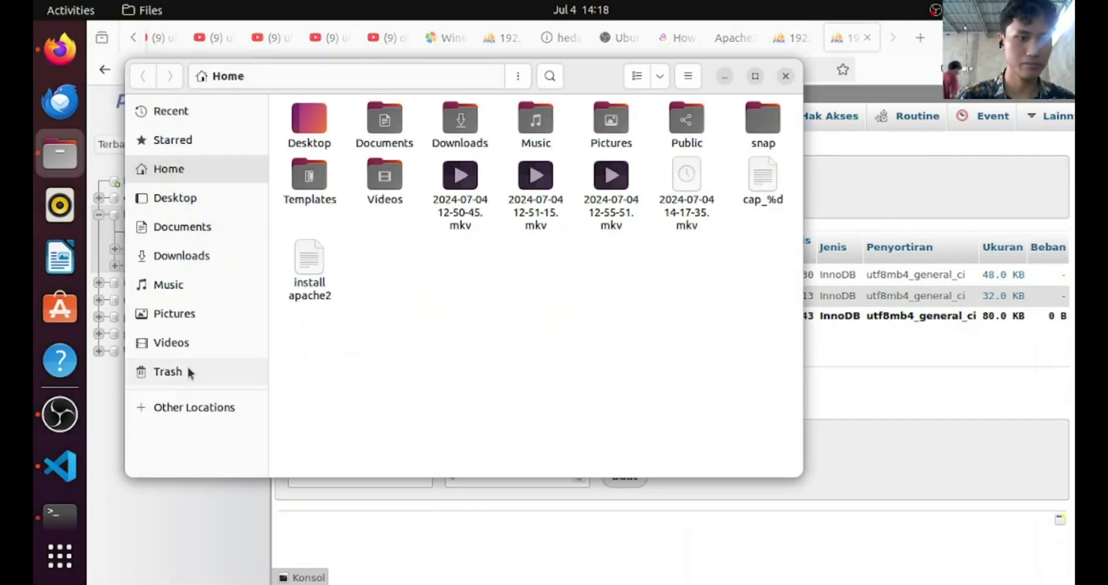
left_click(188, 411)
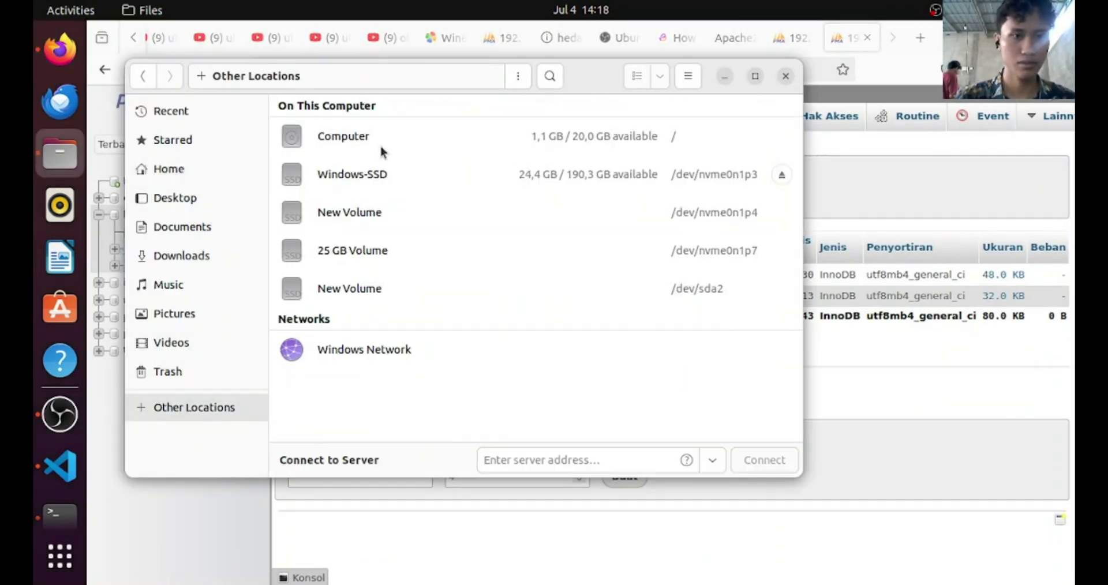
left_click(381, 151)
double_click(372, 278)
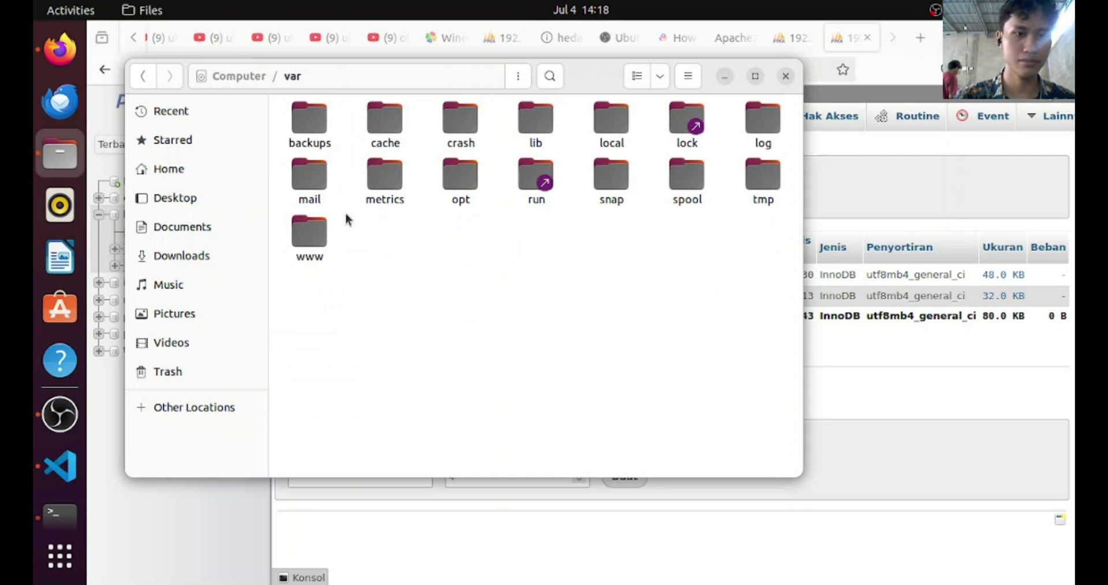
double_click(314, 227)
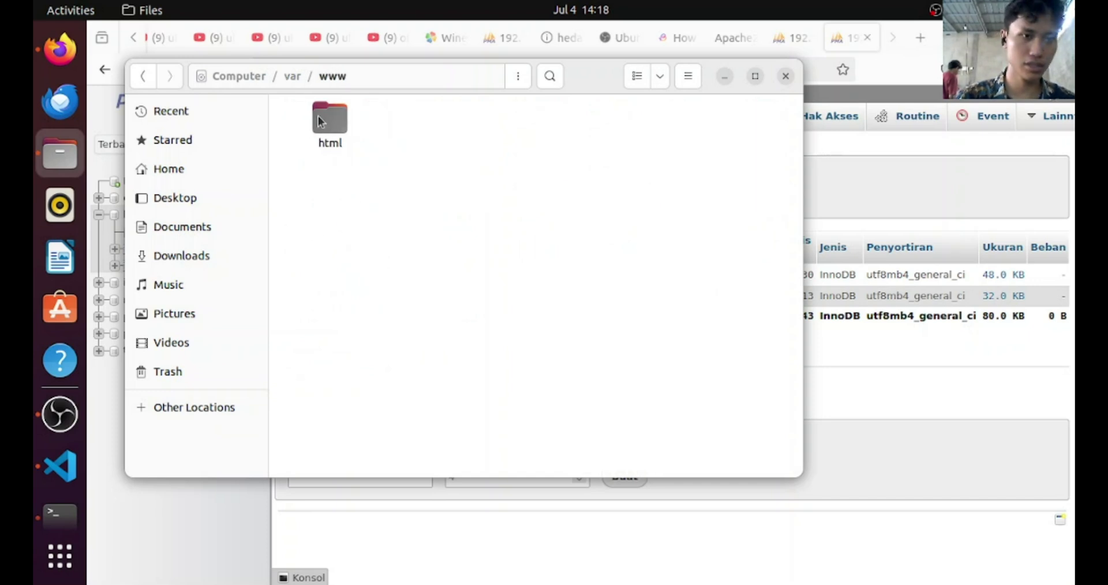
double_click(317, 116)
key("alt+Left")
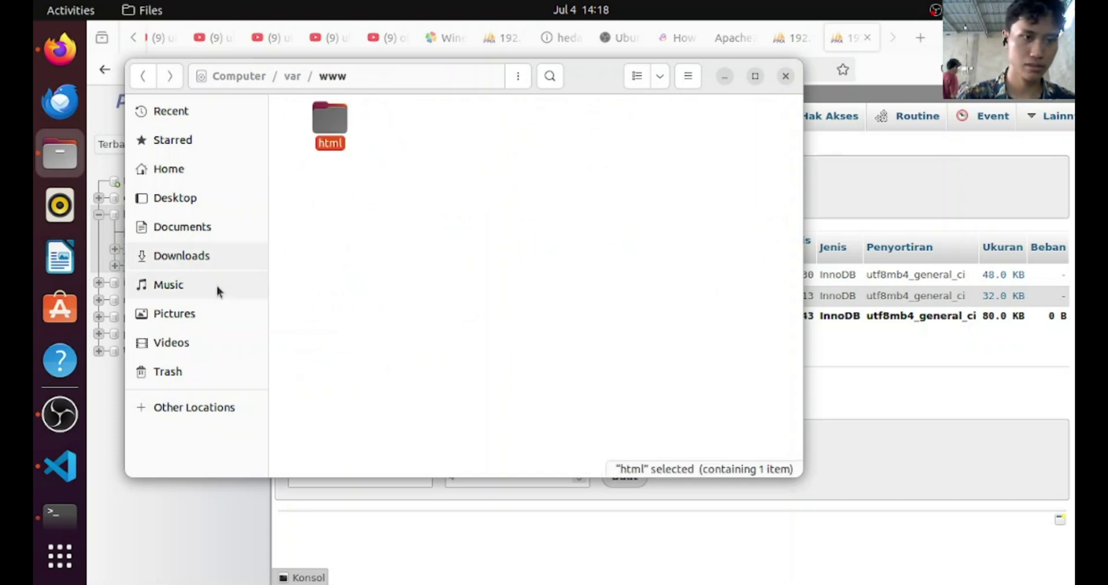
left_click(176, 254)
double_click(325, 131)
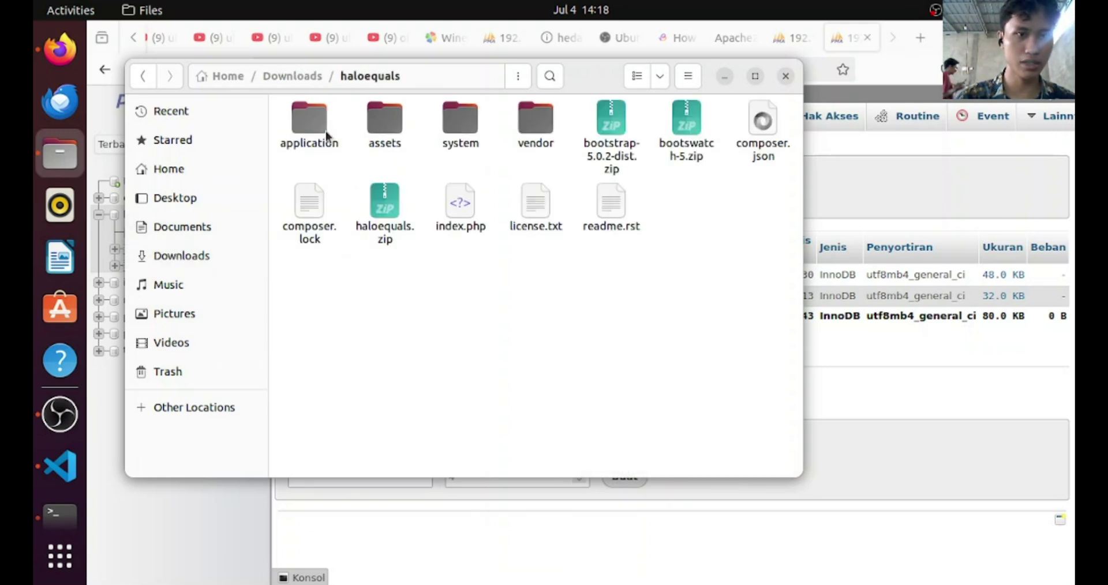
key("alt+Left")
Copy the haloequals folder and paste it into /var/www/html after www refuses the paste
right_click(325, 130)
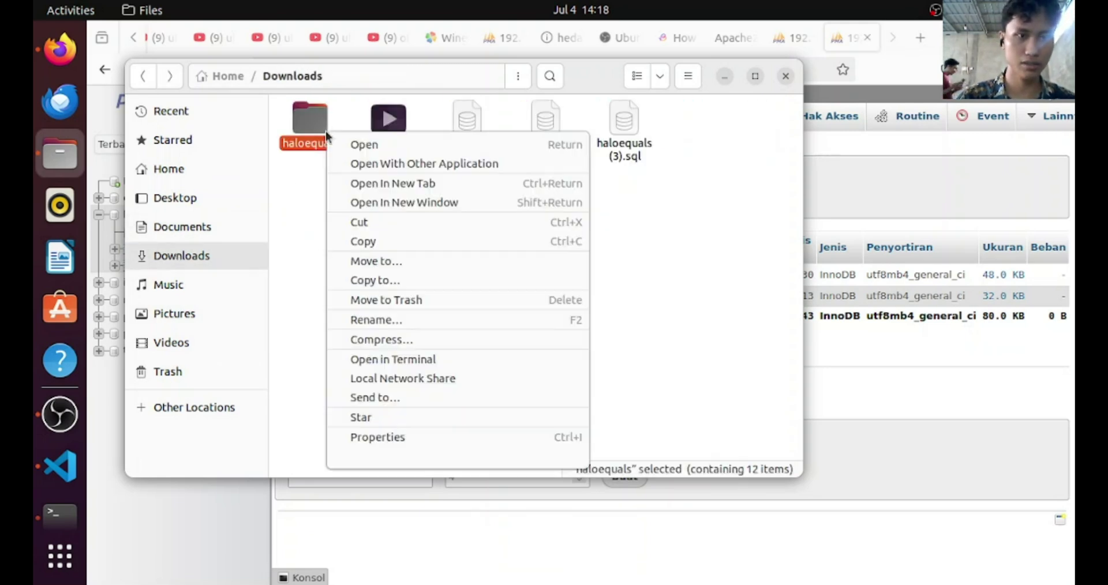
left_click(355, 247)
key("alt+Left")
key("alt+Left")
key("alt+Right")
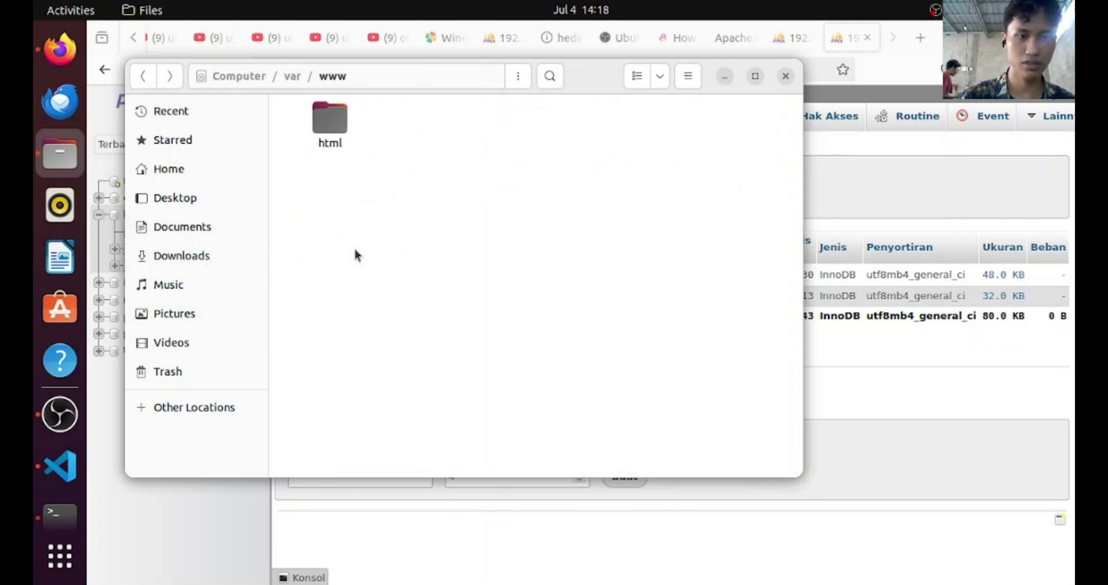
key("ctrl+v")
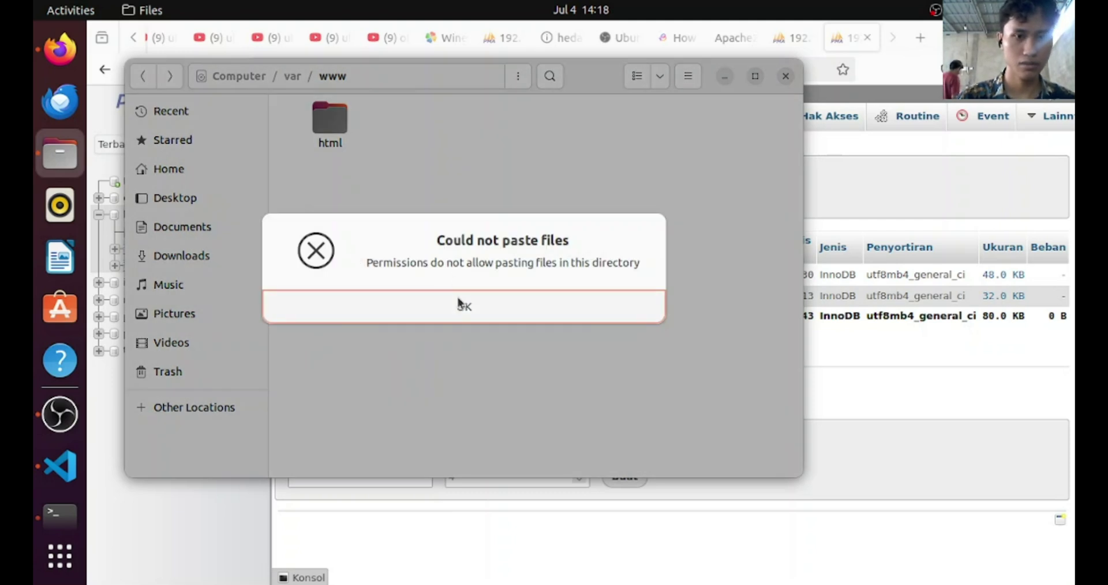
left_click(458, 304)
left_click(331, 123)
double_click(330, 121)
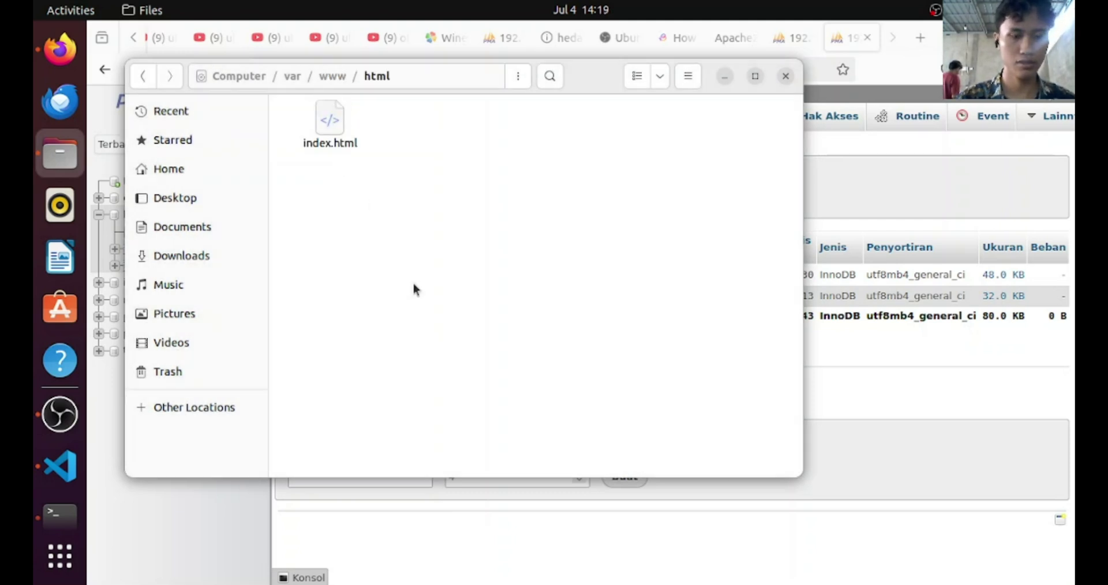
key("ctrl+v")
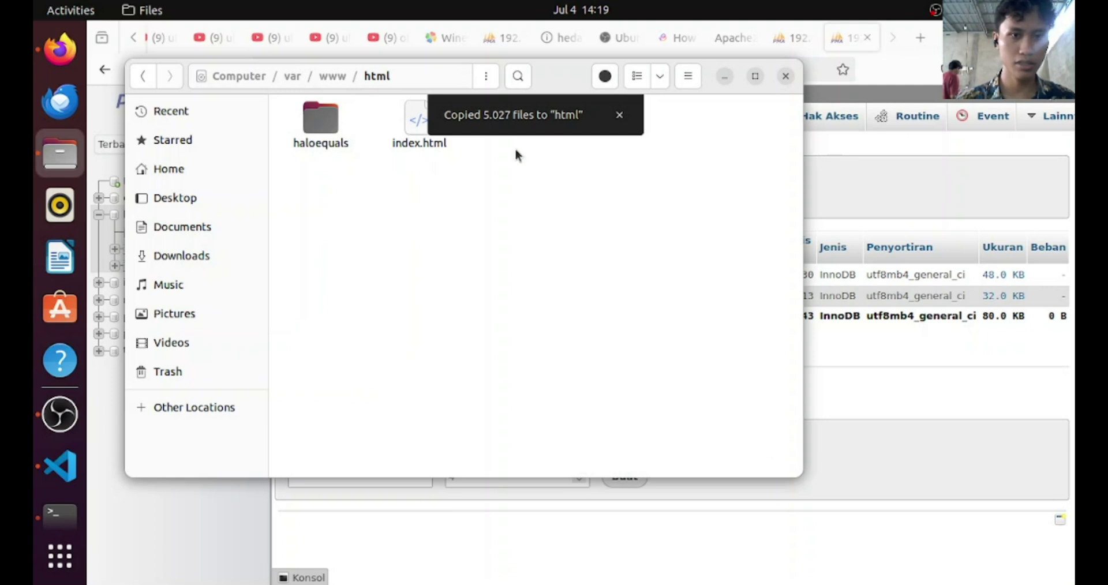
left_click(726, 78)
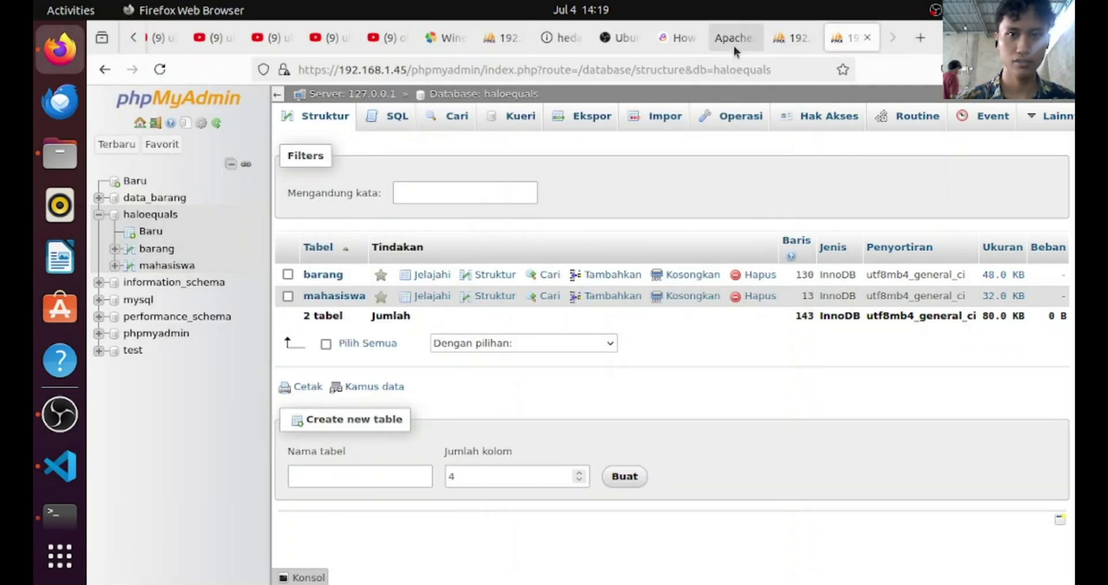
Load 127.0.1.1/haloequals/mahasiswa in the Apache Default Page tab, which returns Not Found
left_click(757, 35)
left_click(535, 72)
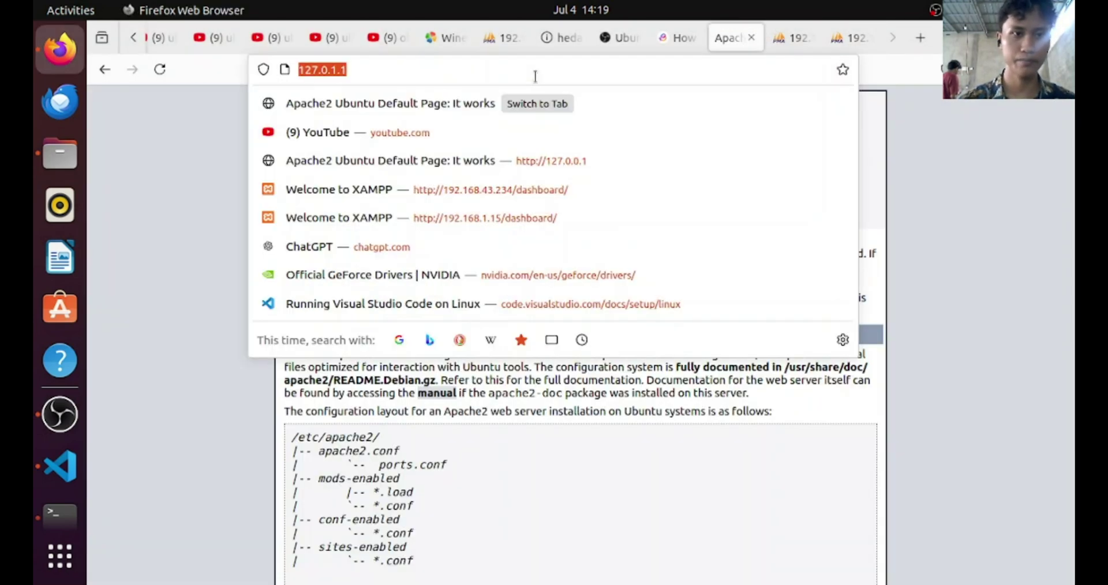
type("127.0.1.1/halo")
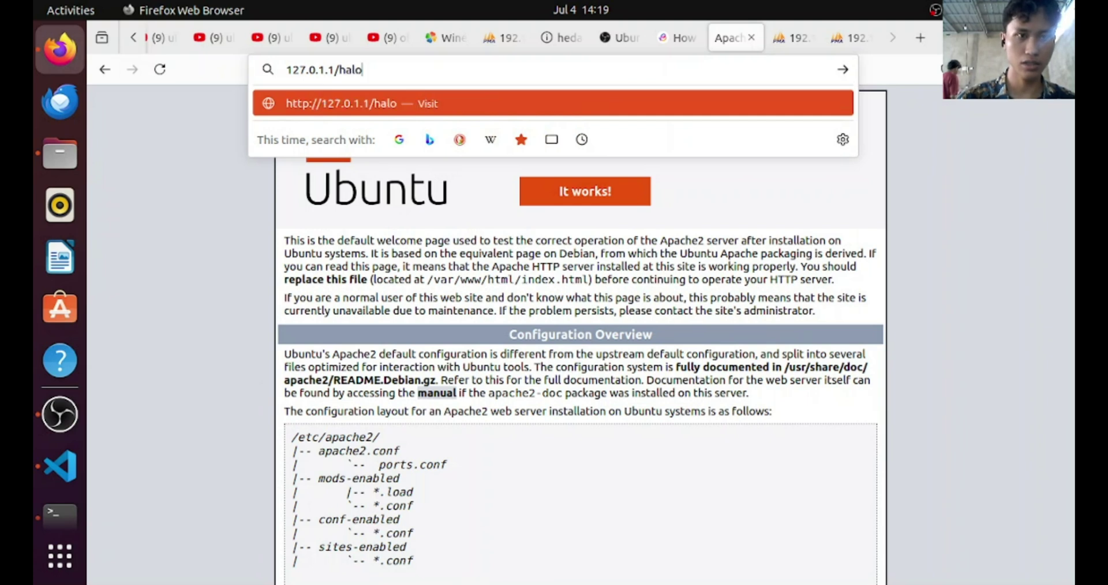
type("equals/mahasiswa")
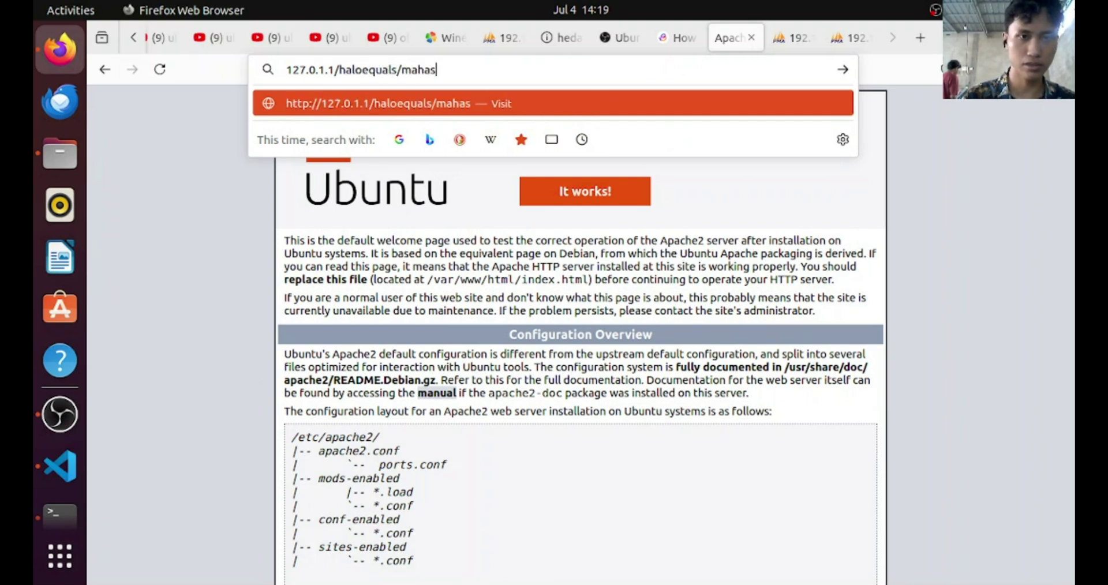
key("Return")
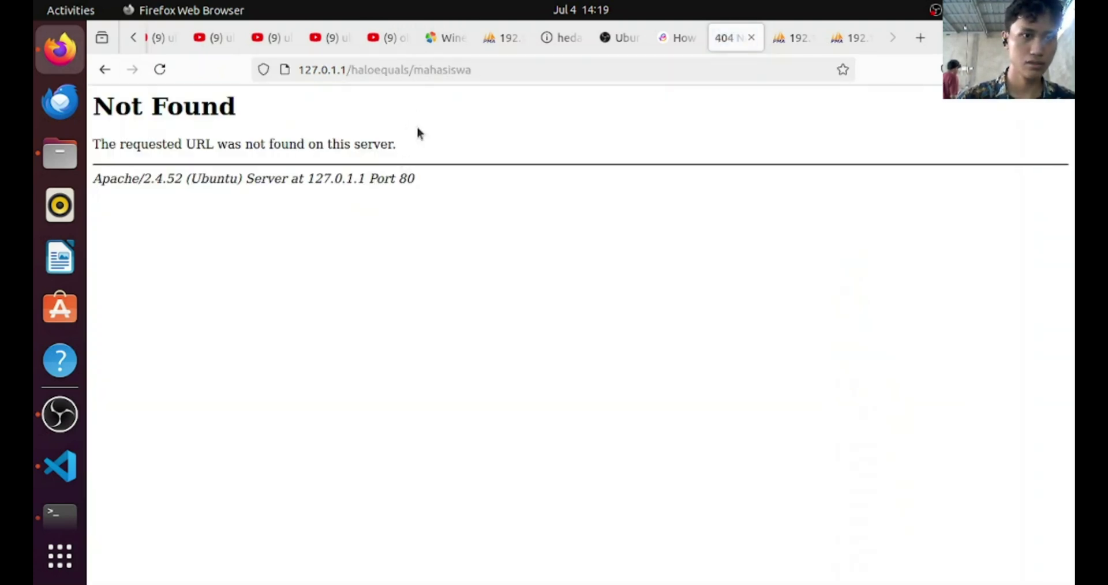
Open the project's config.php in the code editor to check base_url
left_click_drag(482, 70, 307, 73)
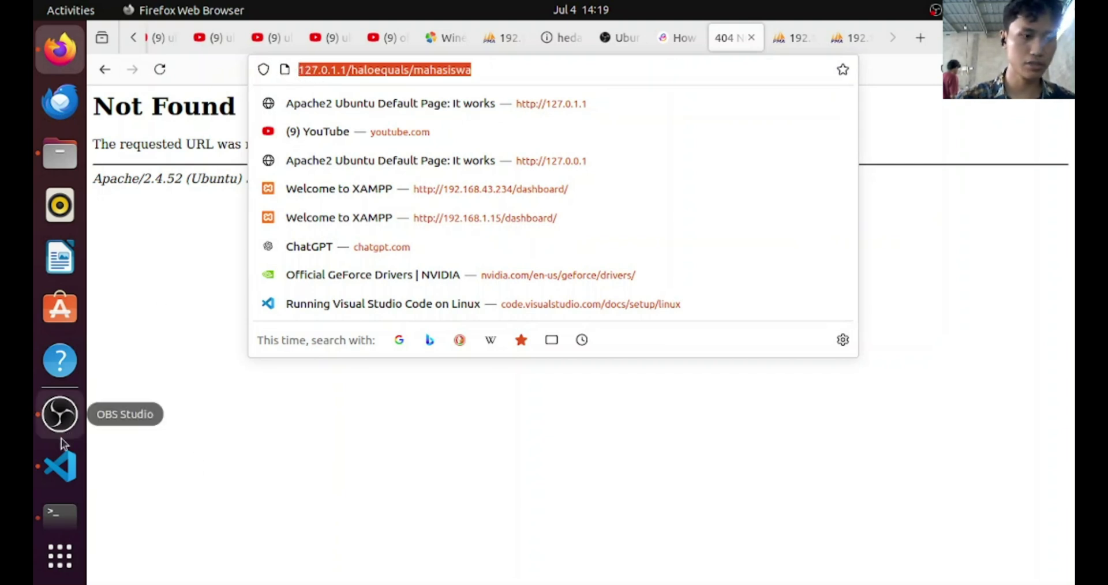
left_click(60, 466)
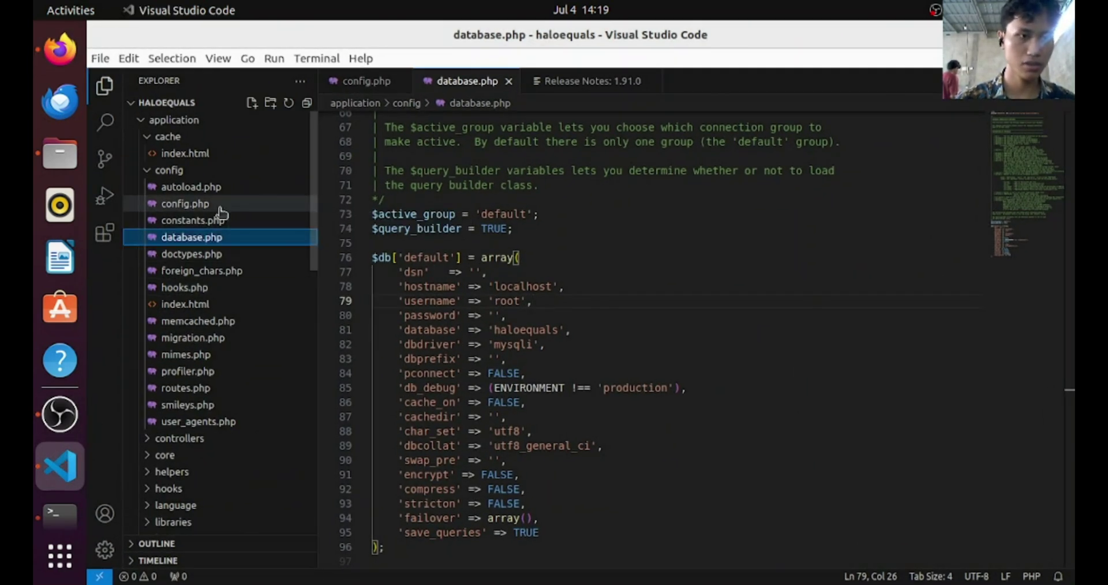
left_click(219, 205)
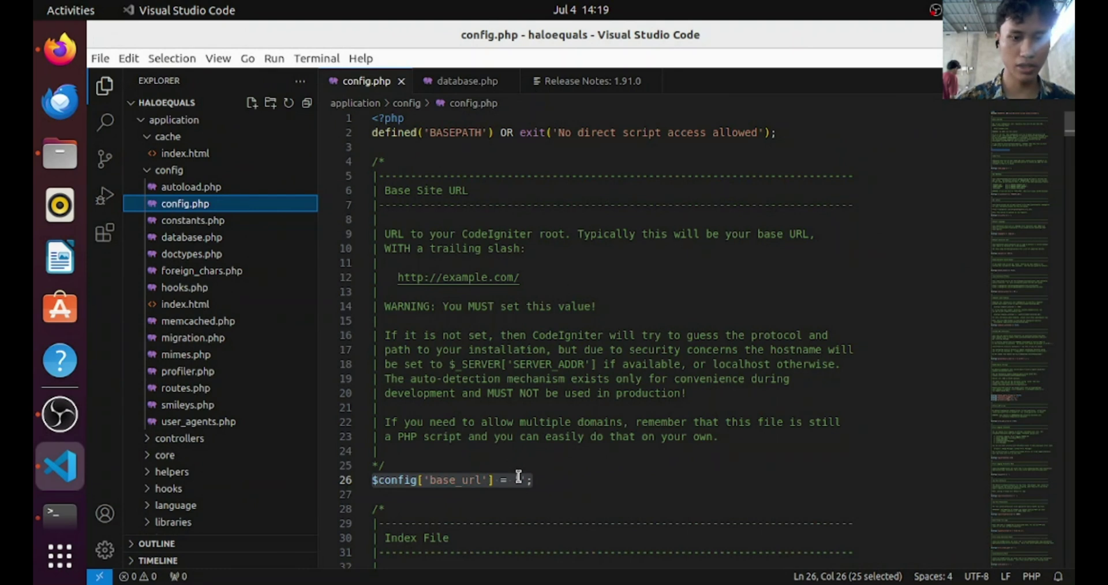
left_click(519, 479)
key("ctrl+v")
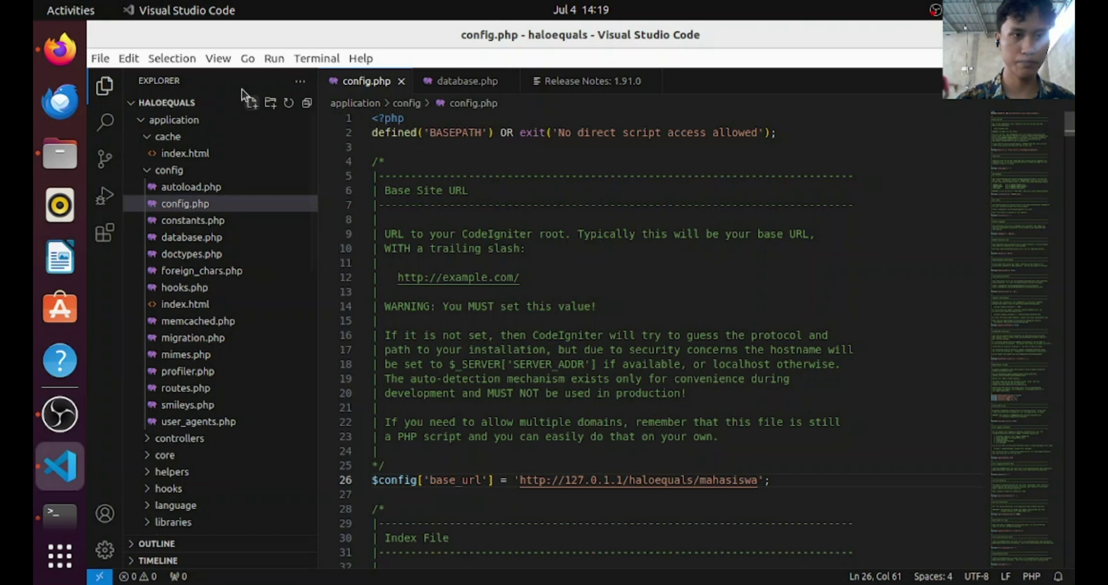
left_click(101, 58)
left_click(143, 170)
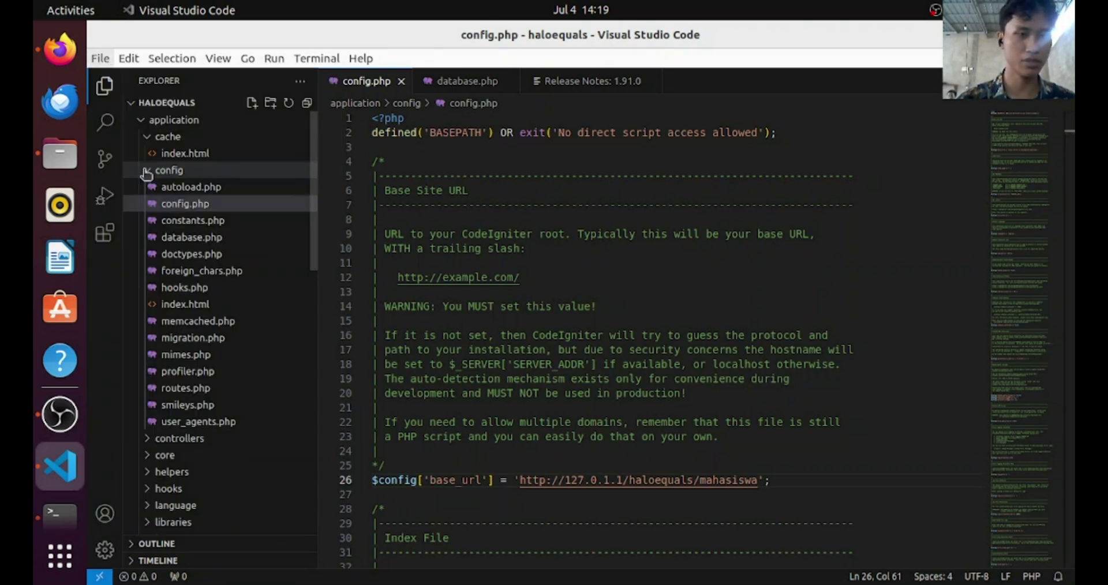
Open /var/www/html/haloequals as the Visual Studio Code workspace folder
scroll(326, 351, "down", 1)
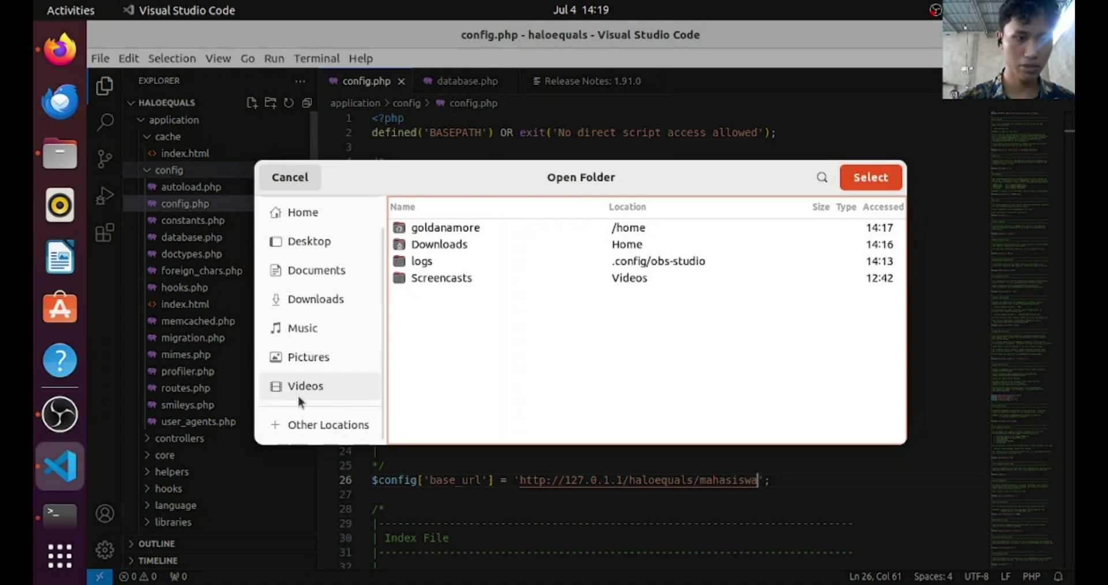
left_click(303, 424)
left_click(455, 251)
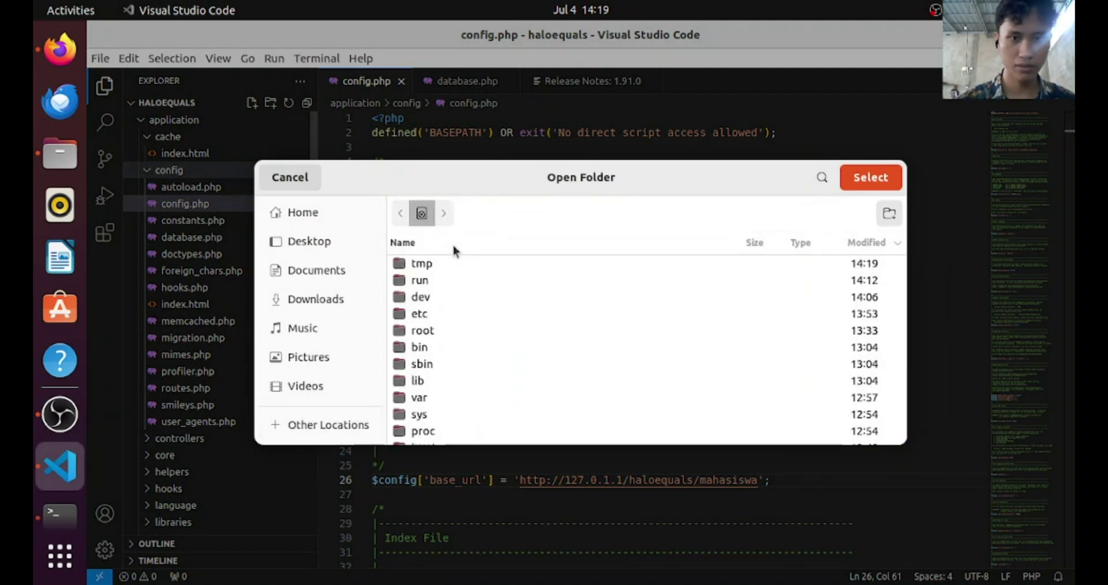
scroll(445, 347, "down", 4)
scroll(456, 294, "up", 4)
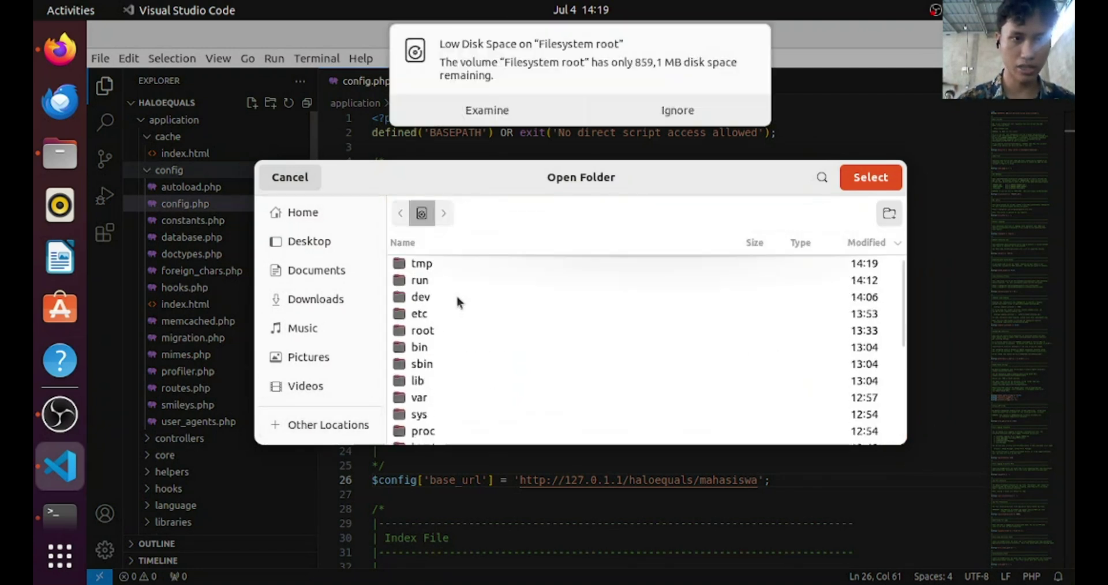
type("v")
double_click(456, 297)
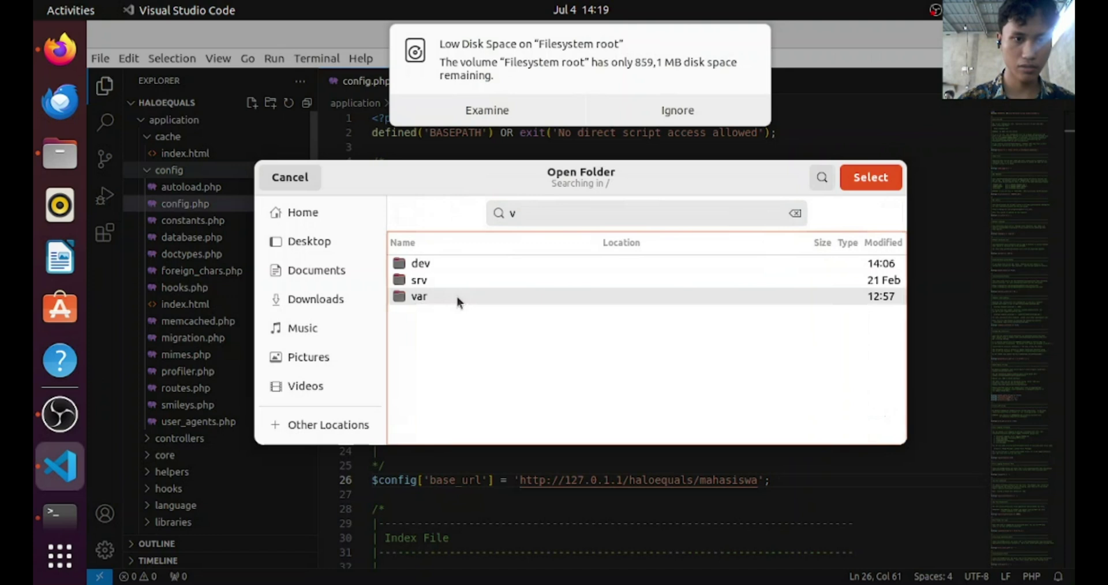
type("w")
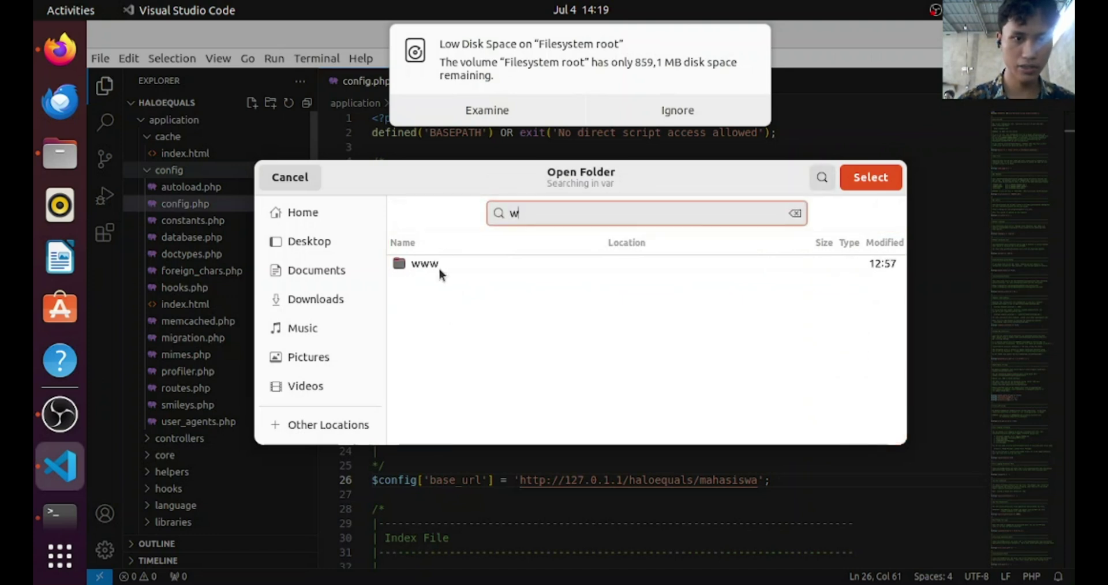
double_click(438, 265)
double_click(433, 264)
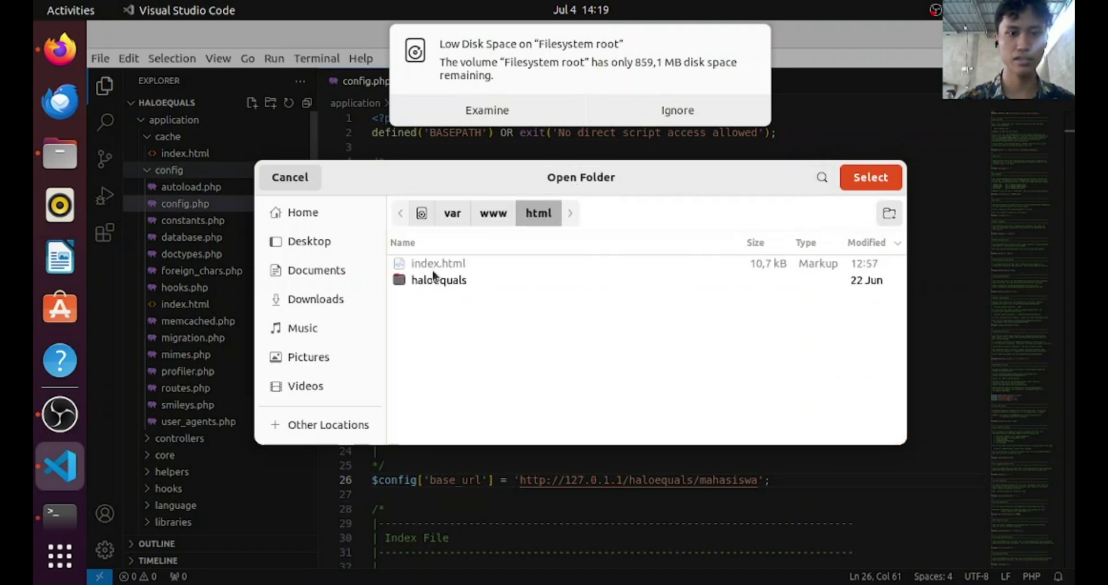
left_click(437, 281)
left_click(870, 178)
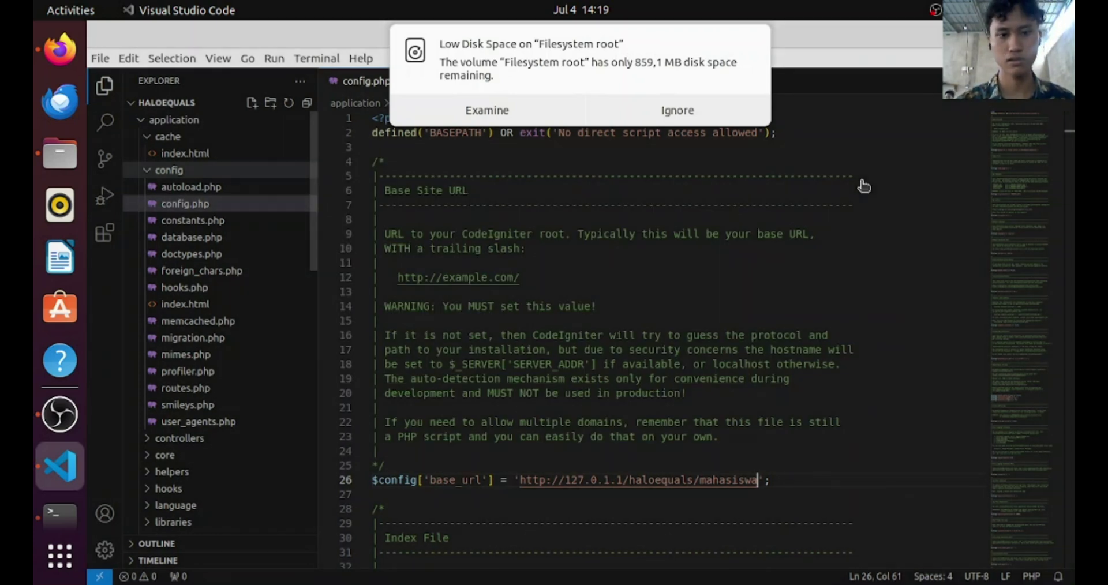
Trust the folder, open application/config/config.php, and paste the site address as base_url
left_click(664, 120)
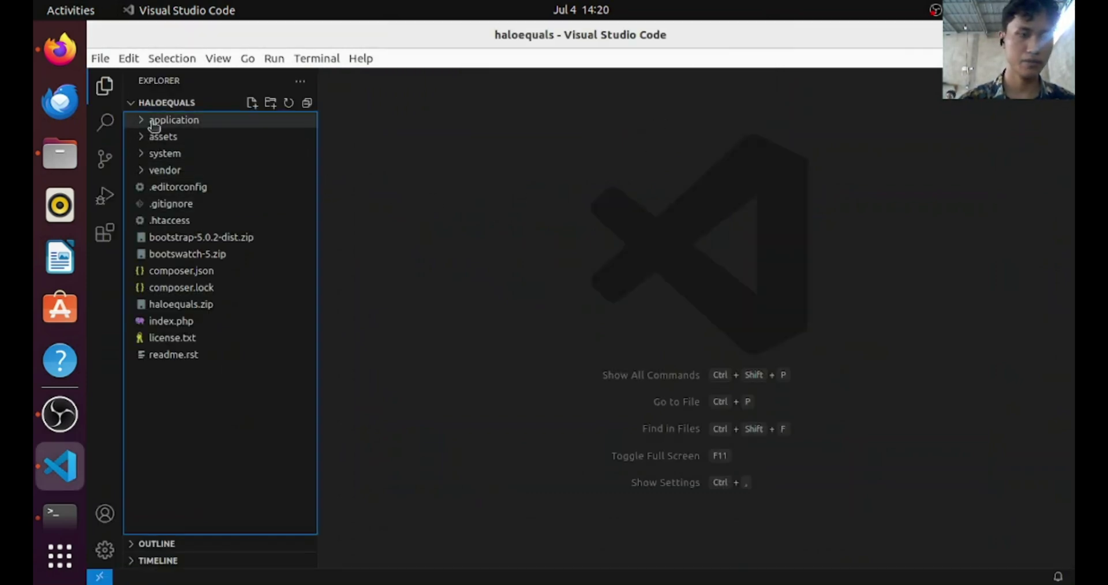
left_click(154, 121)
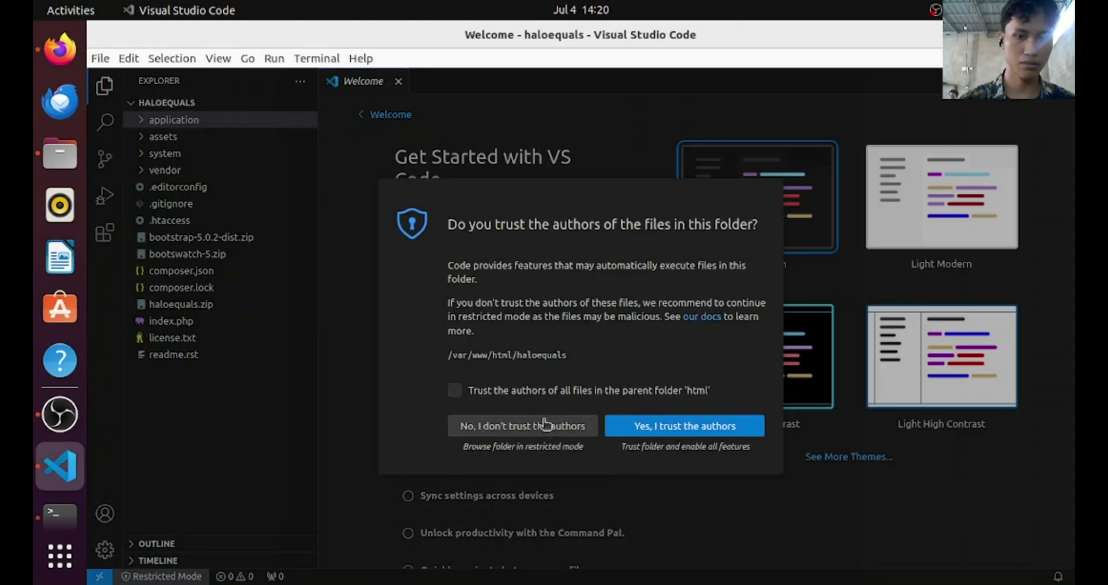
left_click(647, 428)
left_click(185, 120)
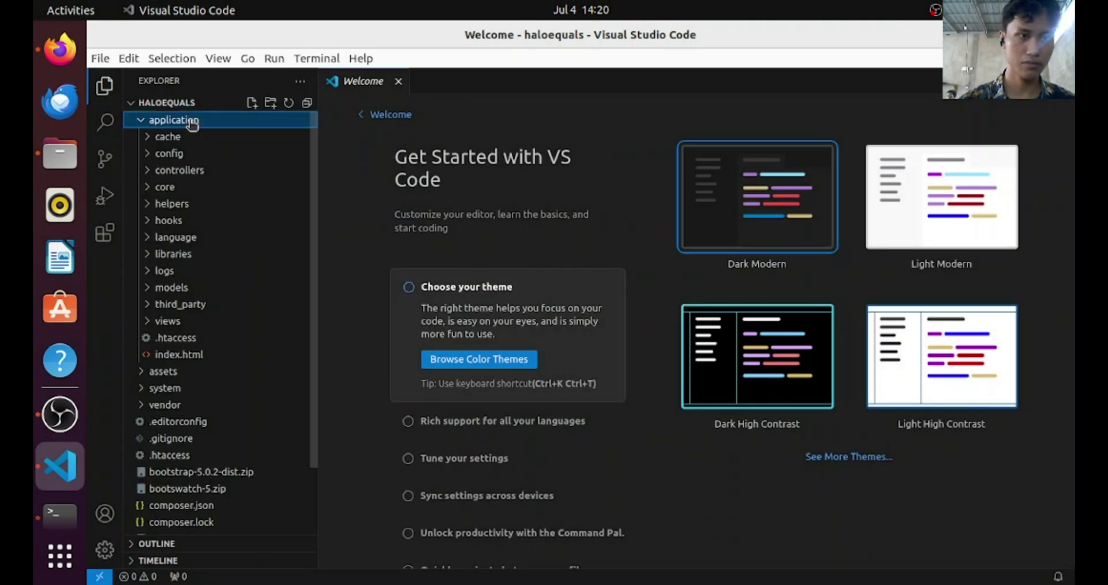
left_click(163, 169)
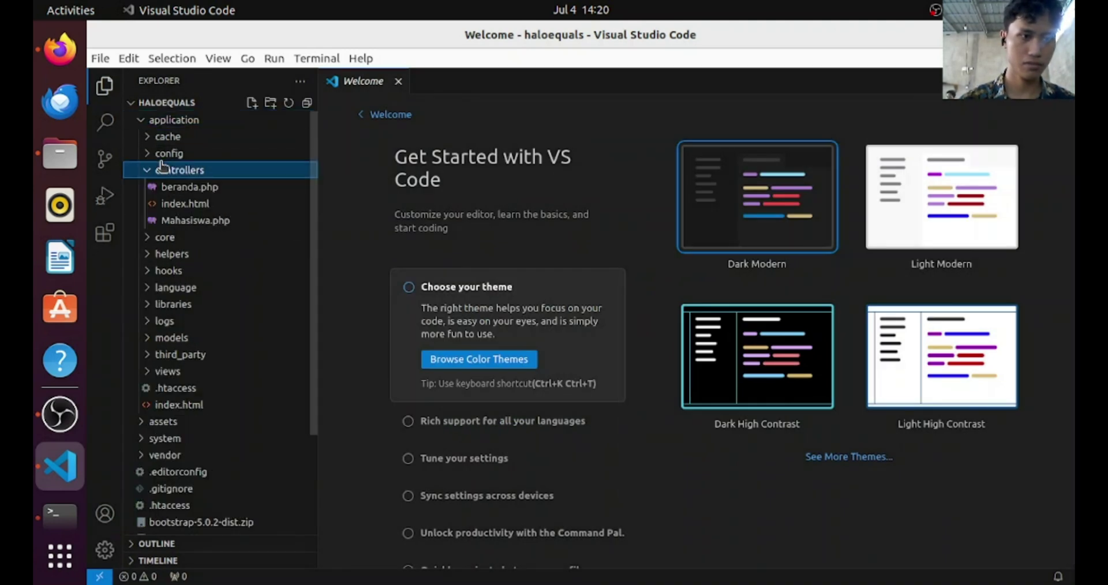
left_click(169, 153)
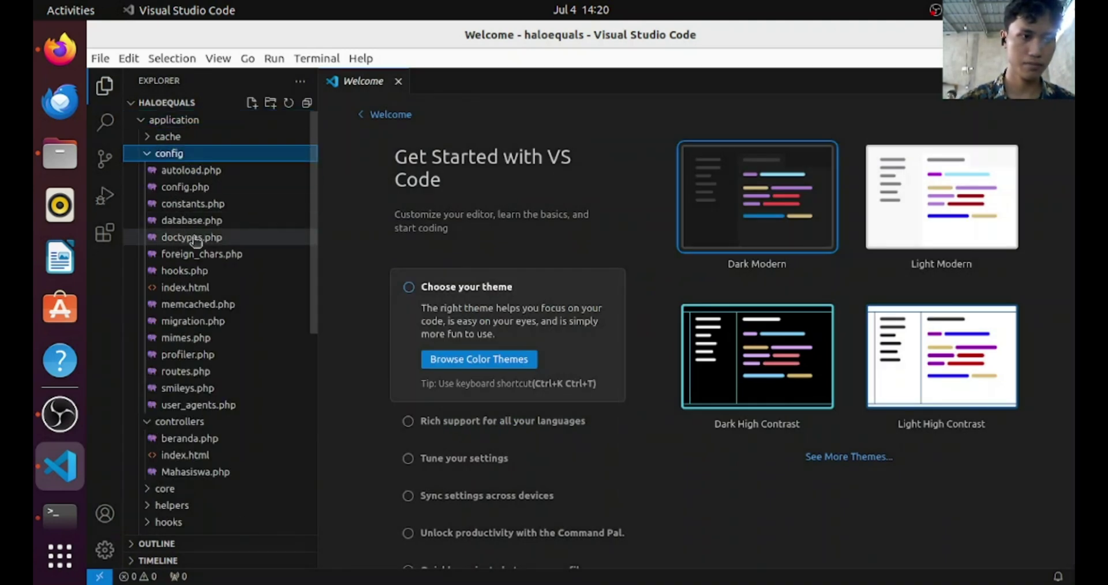
left_click(185, 187)
scroll(548, 341, "down", 4)
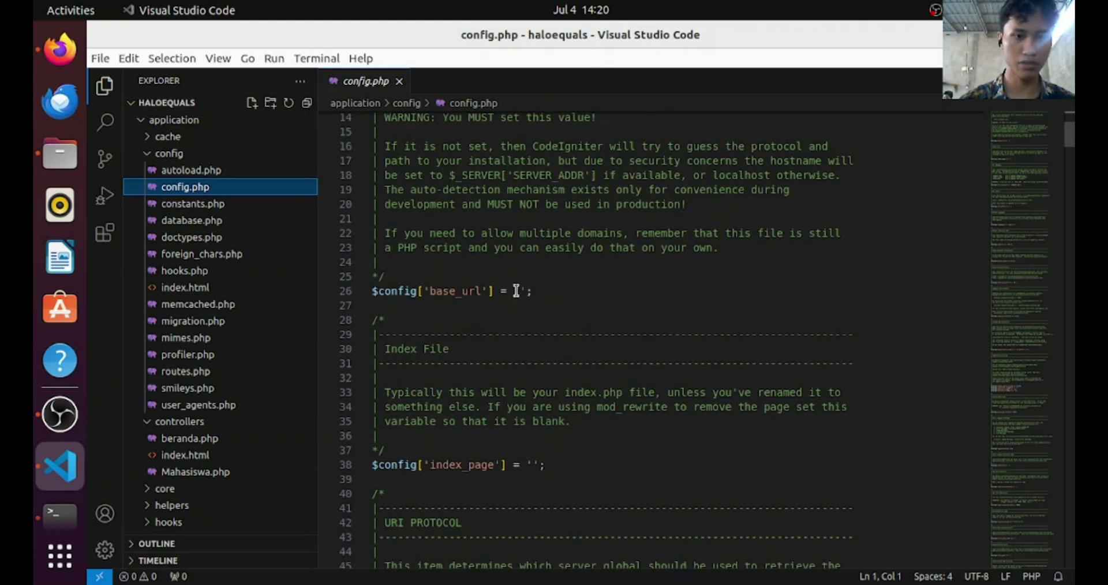
left_click(517, 291)
type("http://127.0.1.1/haloequals/mahasiswa")
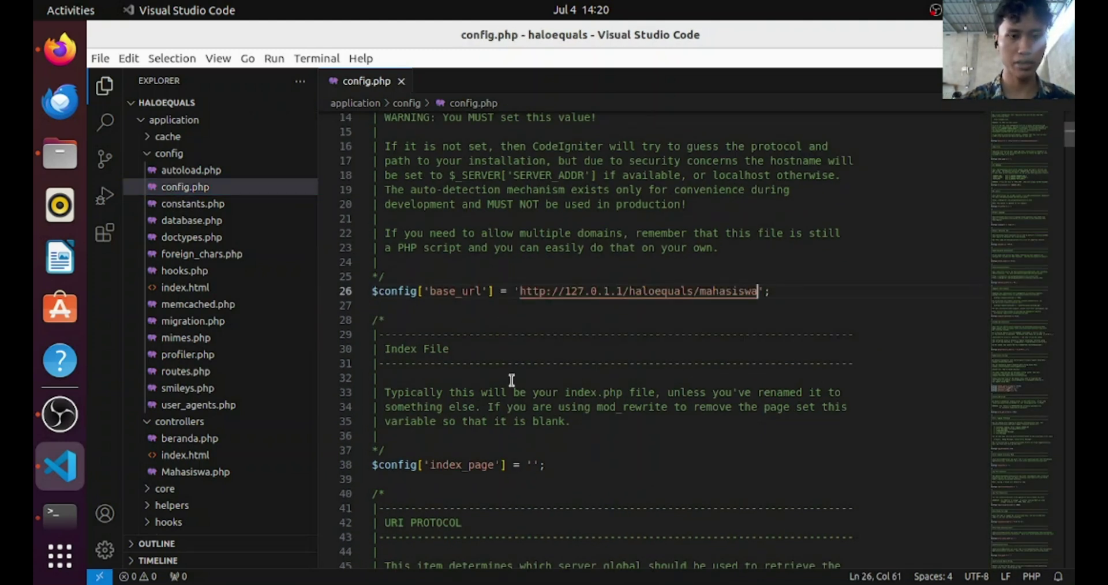
Minimize VS Code, reload the mahasiswa page in Firefox (still Not Found), and switch to Files
left_click(1005, 35)
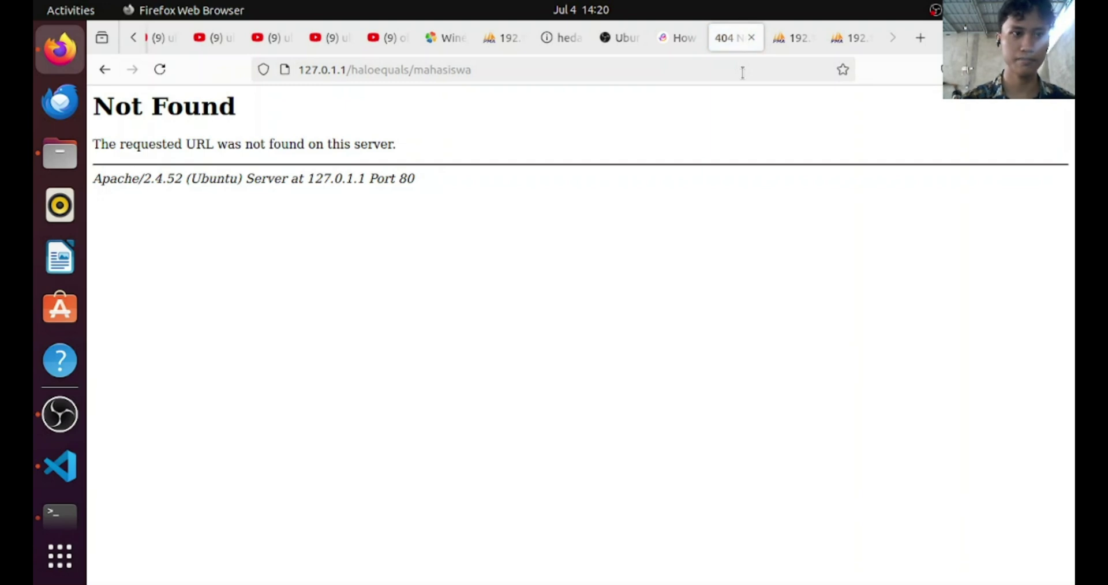
double_click(680, 66)
key("Return")
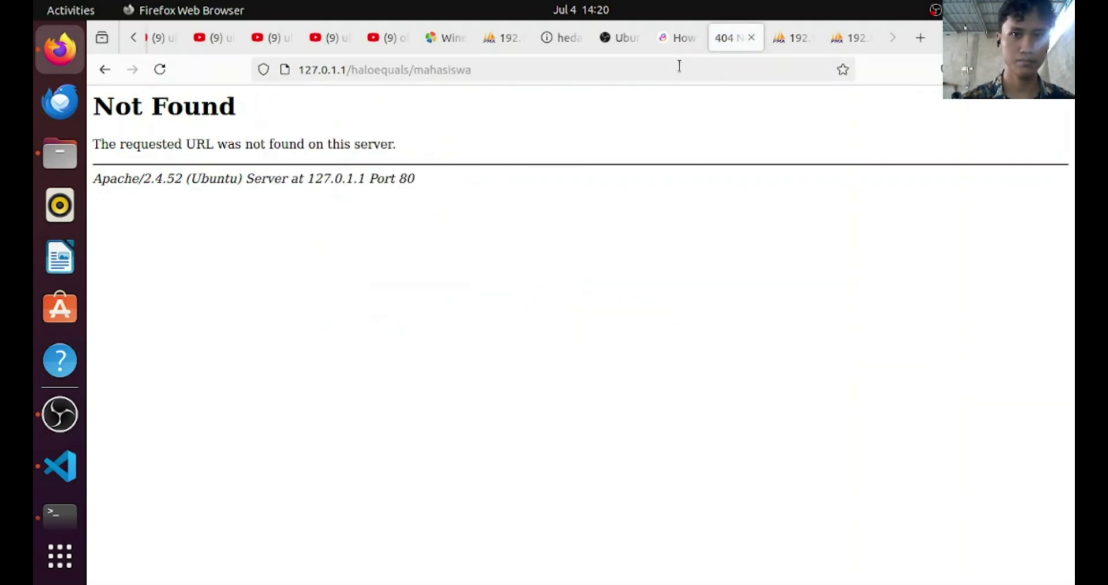
key("super")
left_click(483, 229)
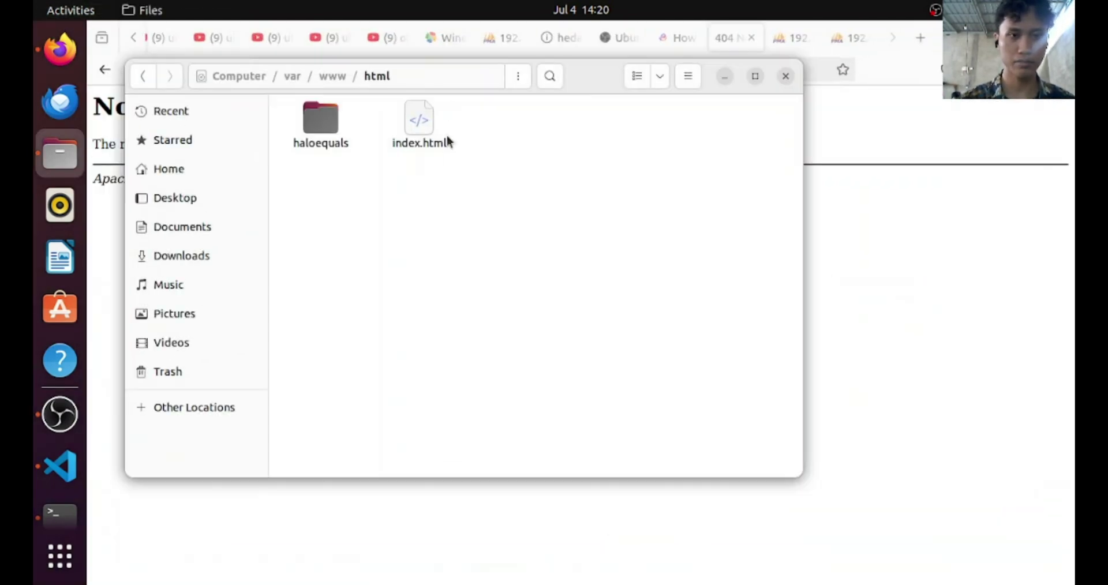
Create a folder named info.php in /var/www/html, then delete it
right_click(432, 301)
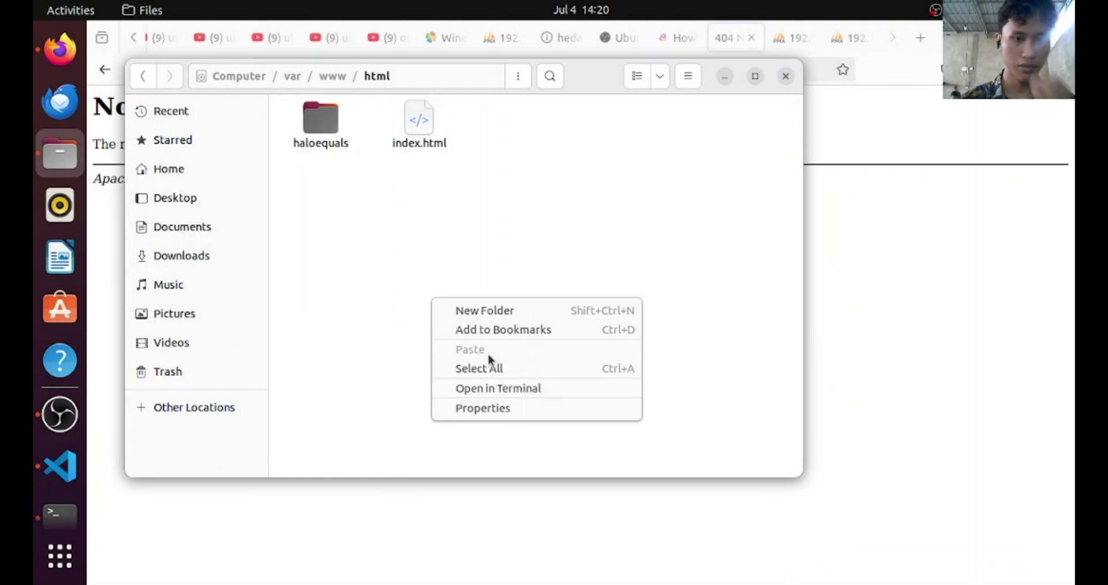
left_click(494, 314)
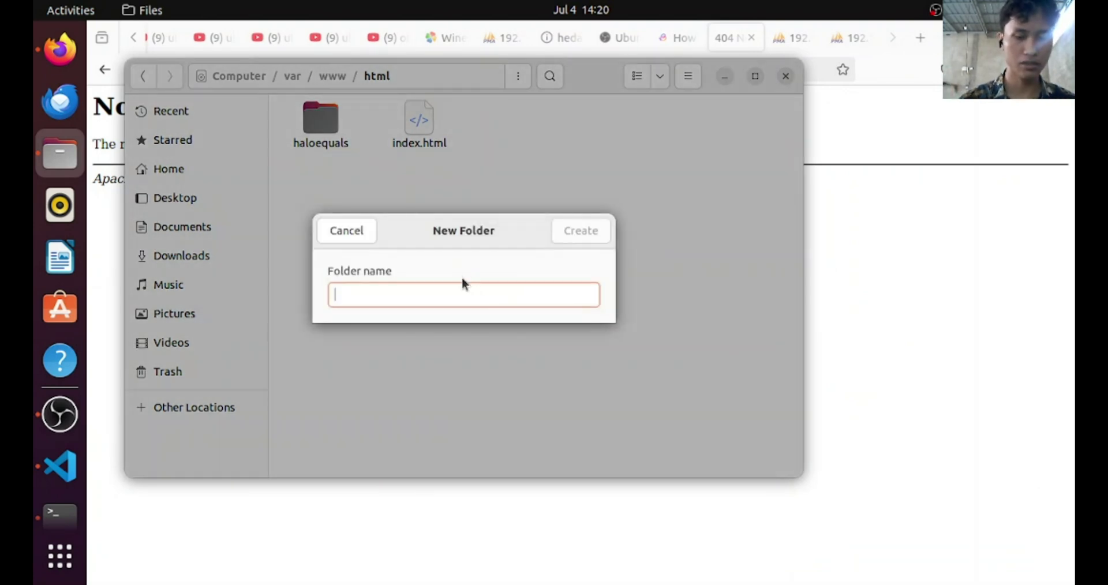
type("info.php")
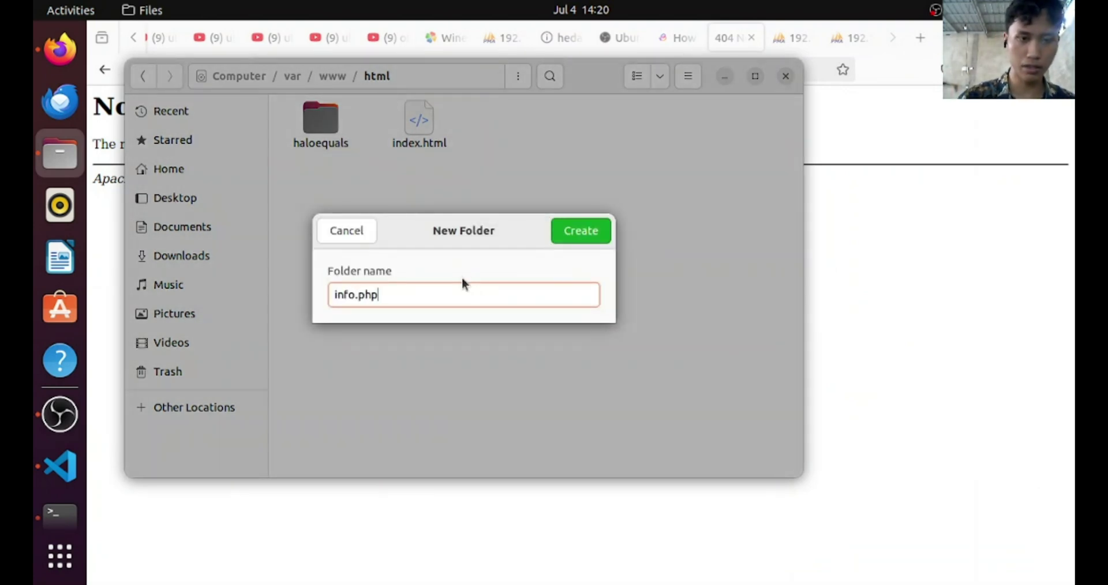
key("Return")
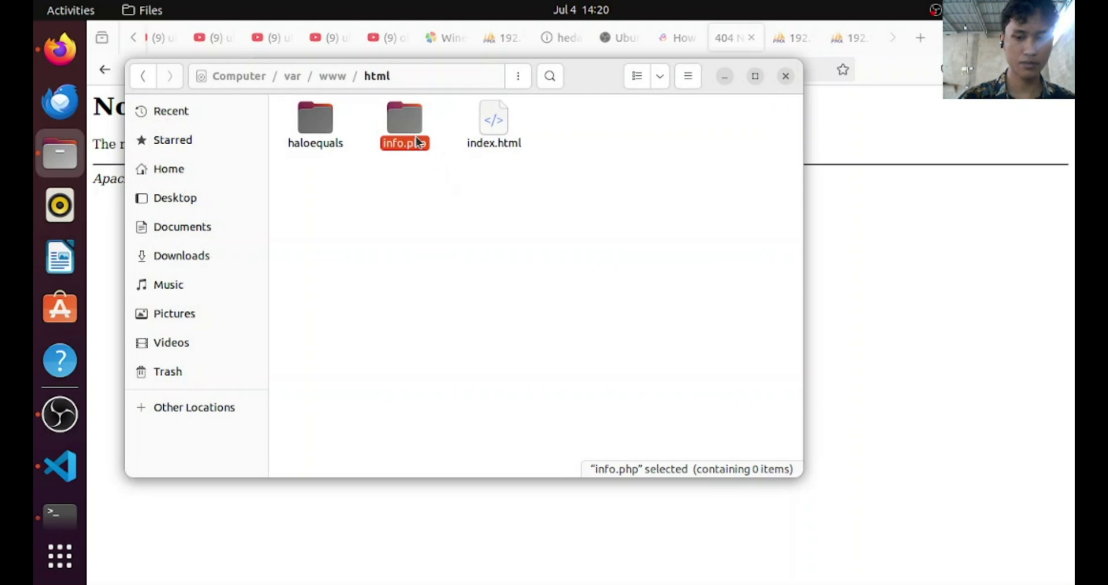
key("Delete")
Dismiss the folder actions menu and bring up the app search overview
right_click(449, 266)
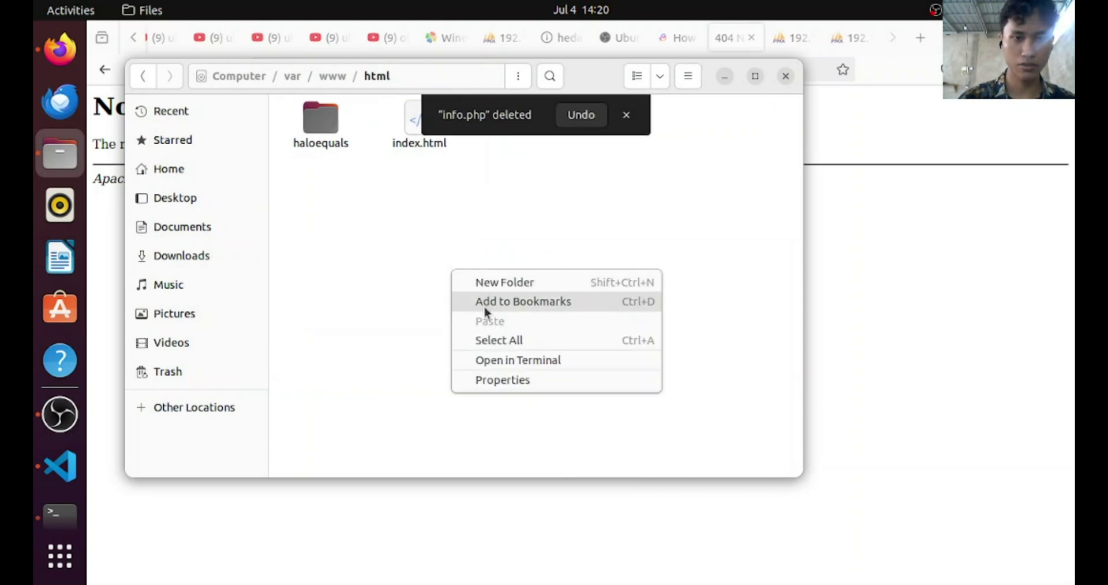
left_click(427, 317)
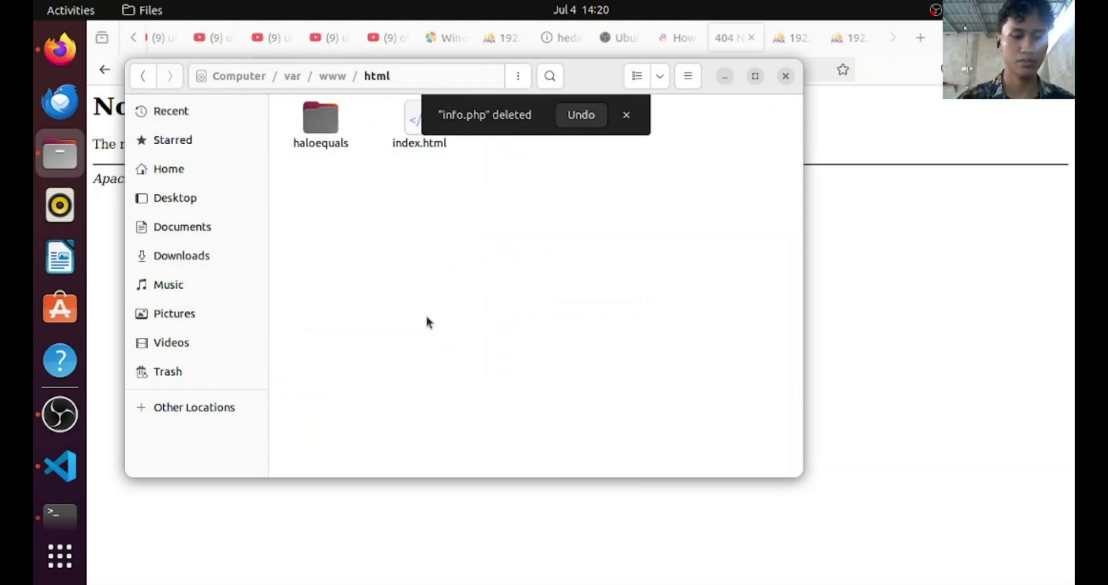
key("super")
Launch Text Editor and write a PHP block with <? php, info.php and ?>
type("text")
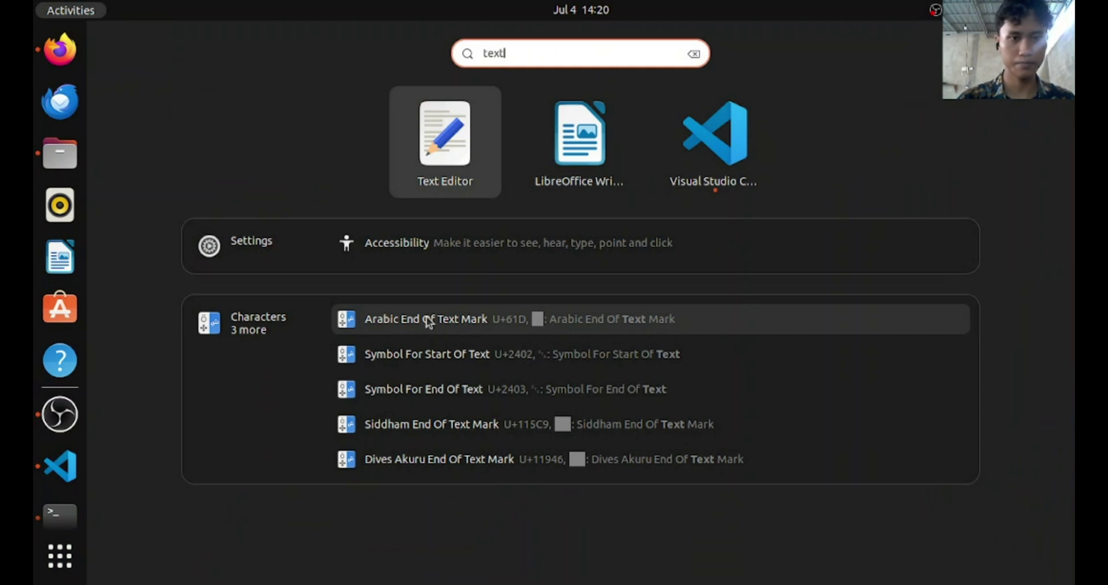
key("Return")
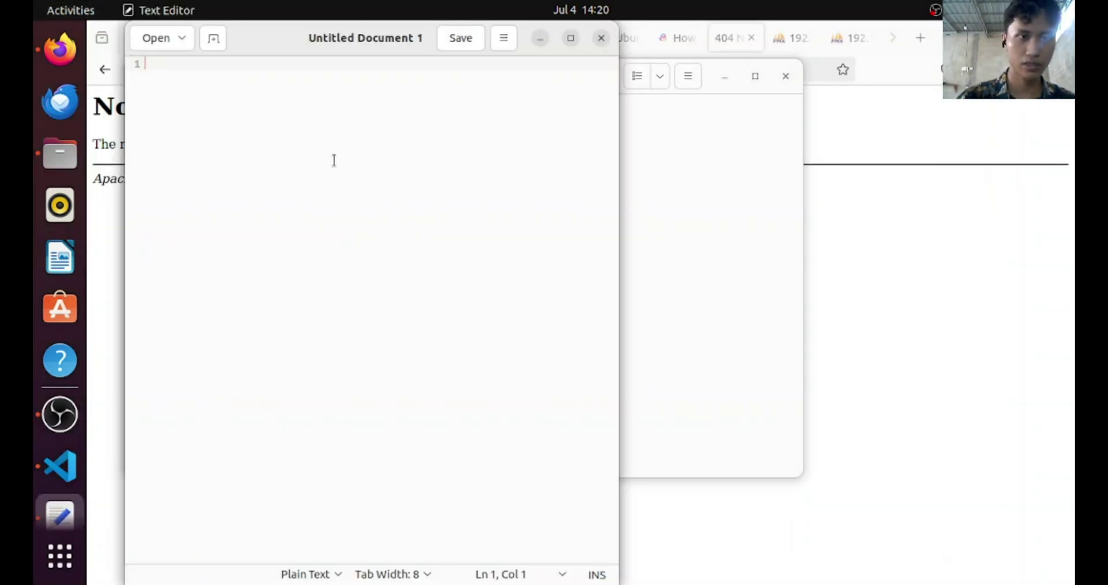
type("<? php")
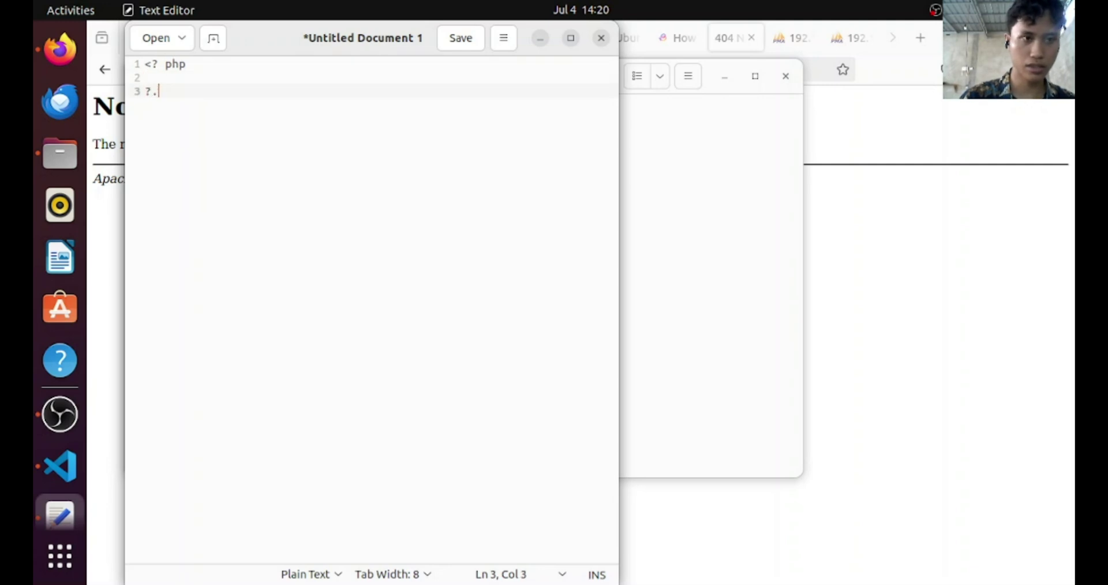
type("?>")
key("Up")
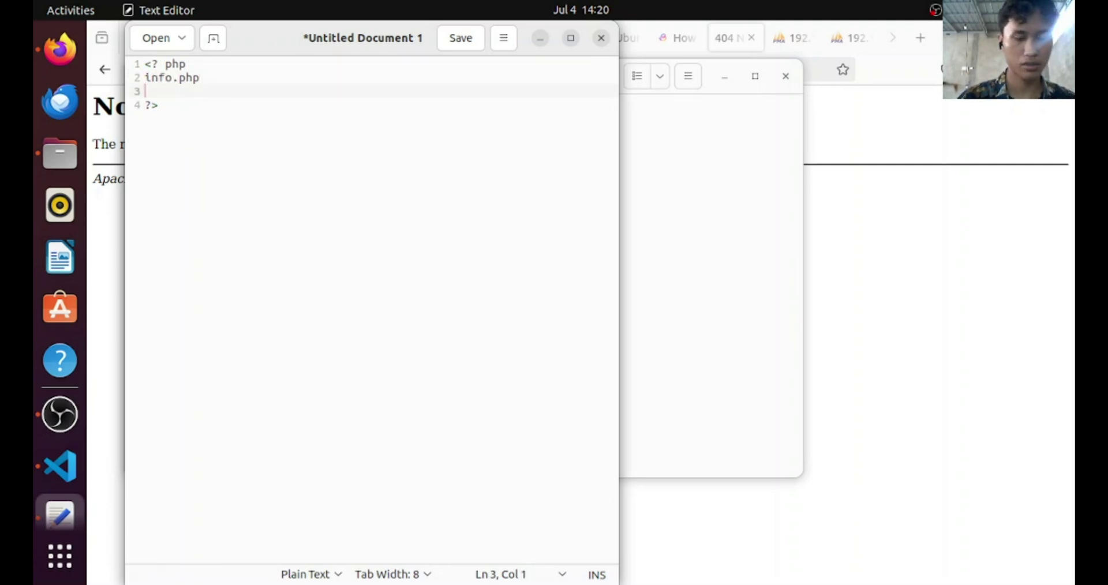
Save the document as info.php in the home folder and close the editor
key("ctrl+s")
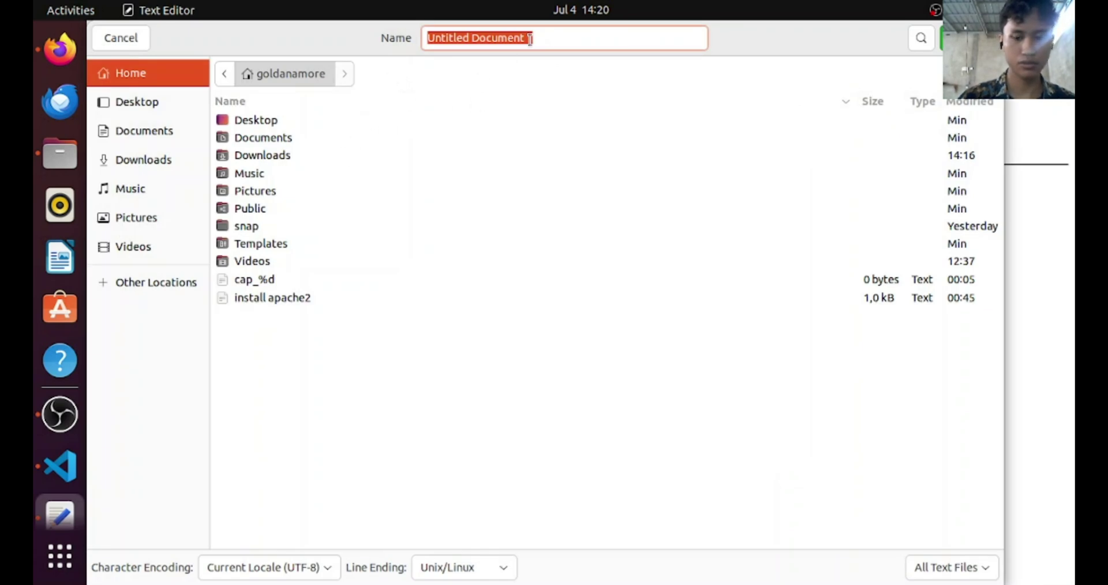
type("info.php")
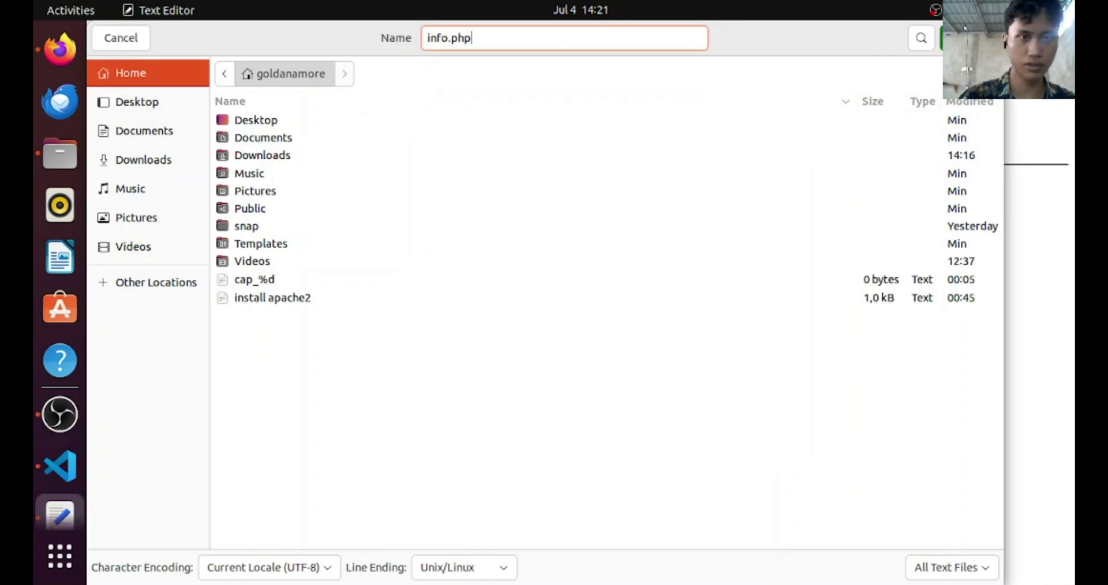
key("Return")
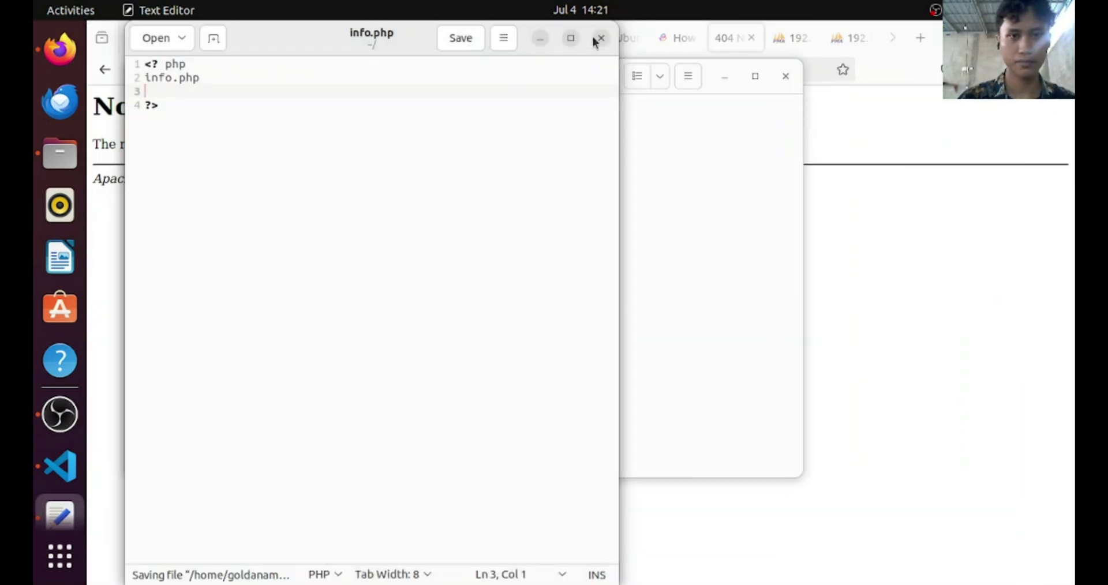
left_click(597, 37)
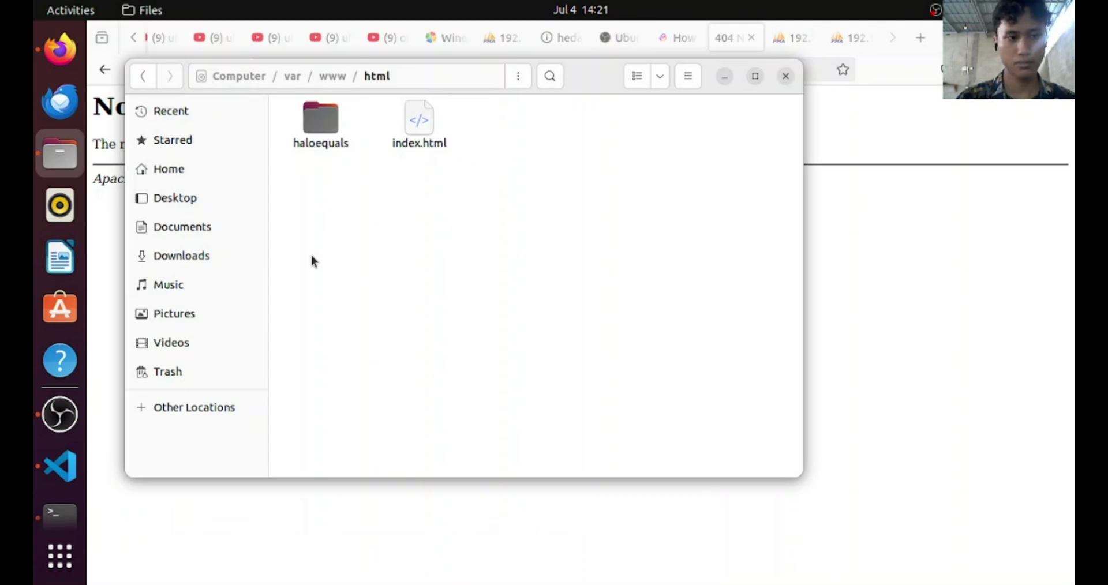
Launch Text Editor and reopen info.php from the recent files
key("super")
type("net")
key("BackSpace")
key("BackSpace")
key("BackSpace")
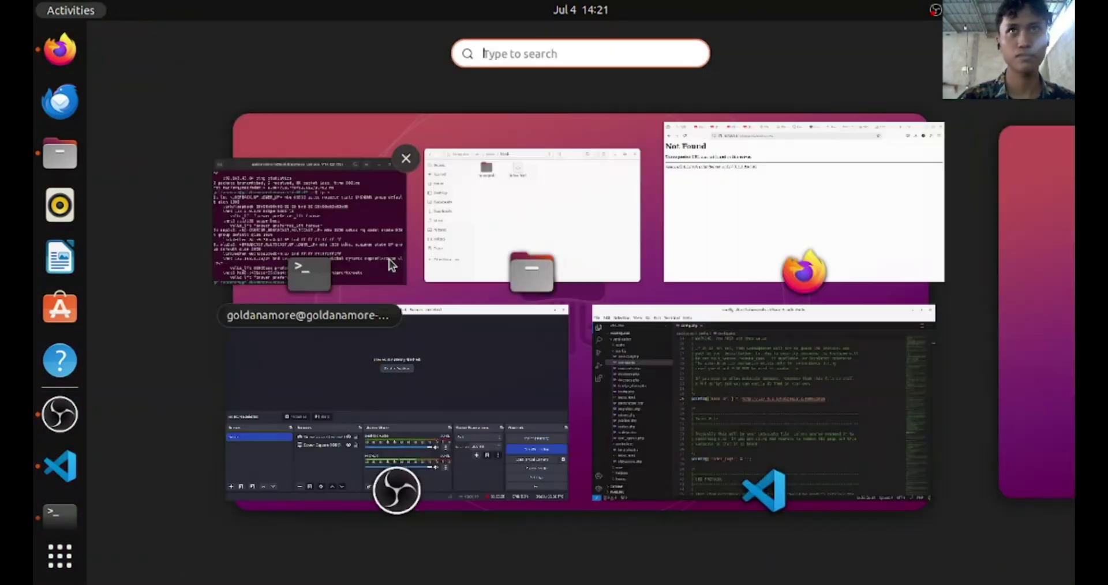
type("text")
key("Return")
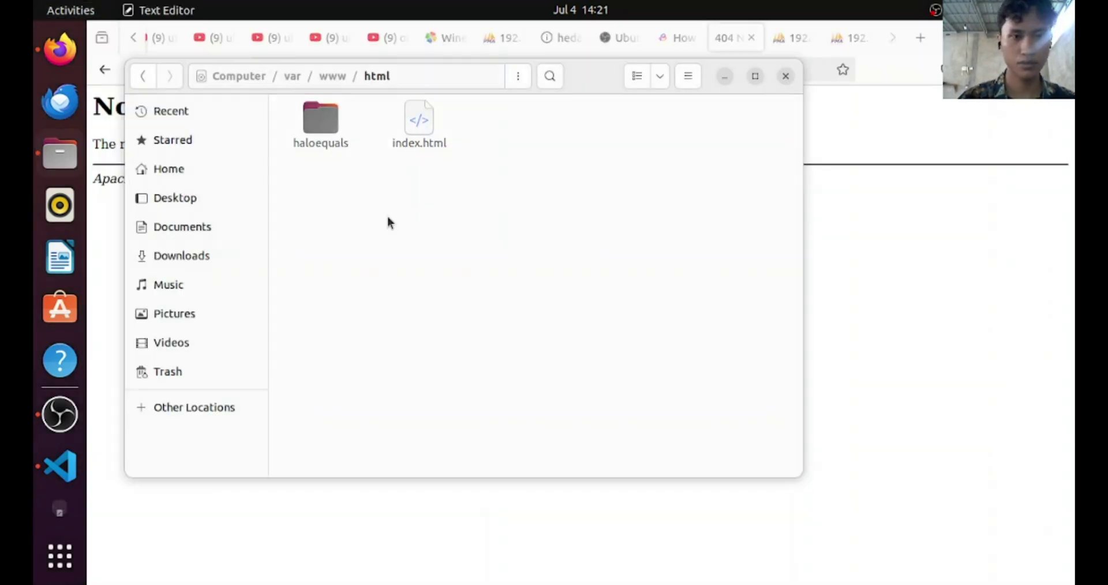
left_click(164, 36)
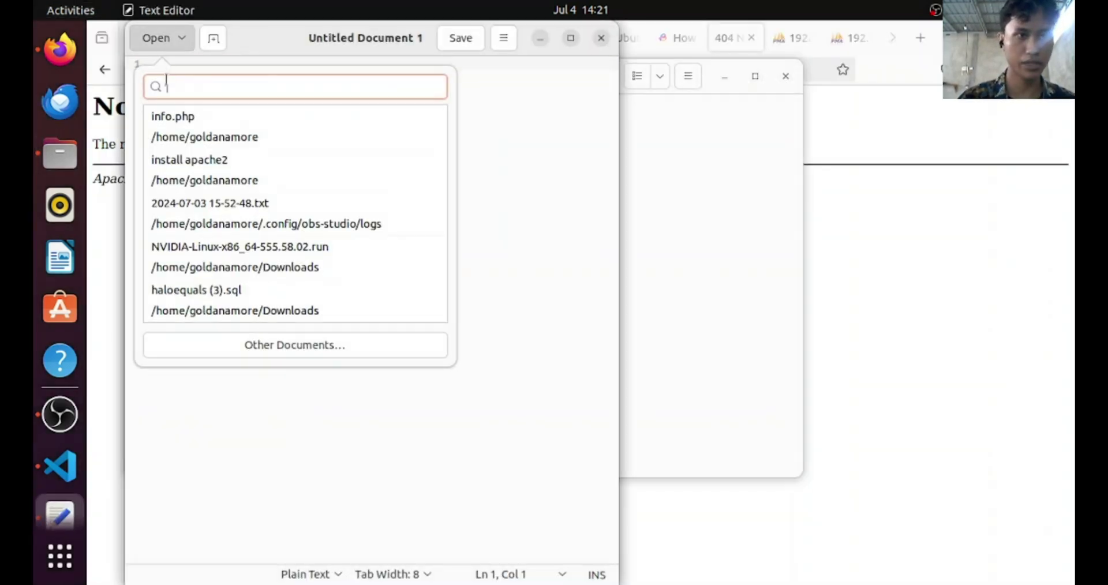
left_click(179, 117)
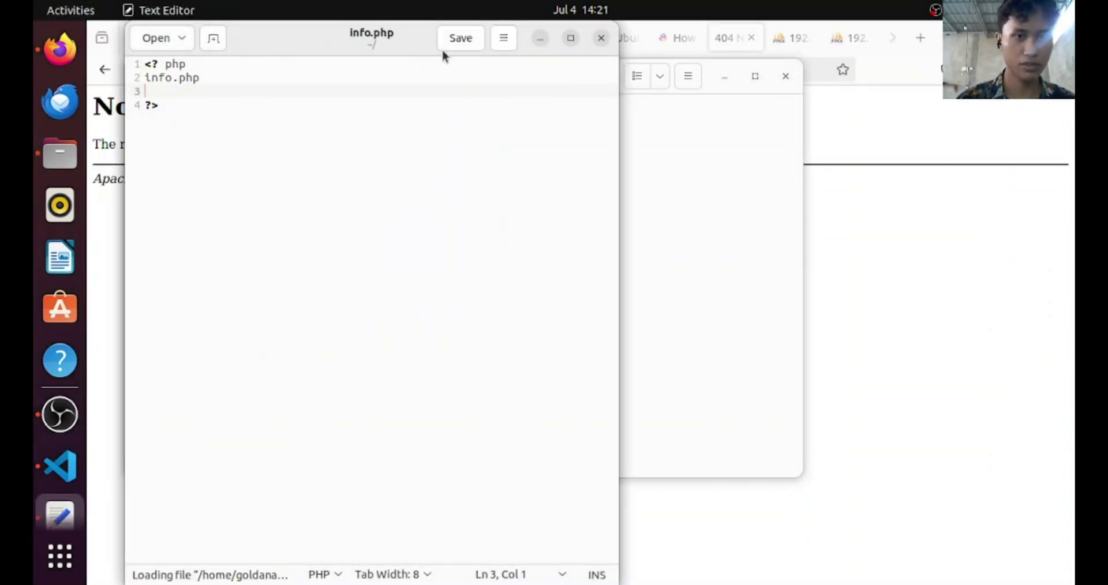
Save info.php, start Save As browsing Other Locations, and start a new OBS recording
left_click(462, 46)
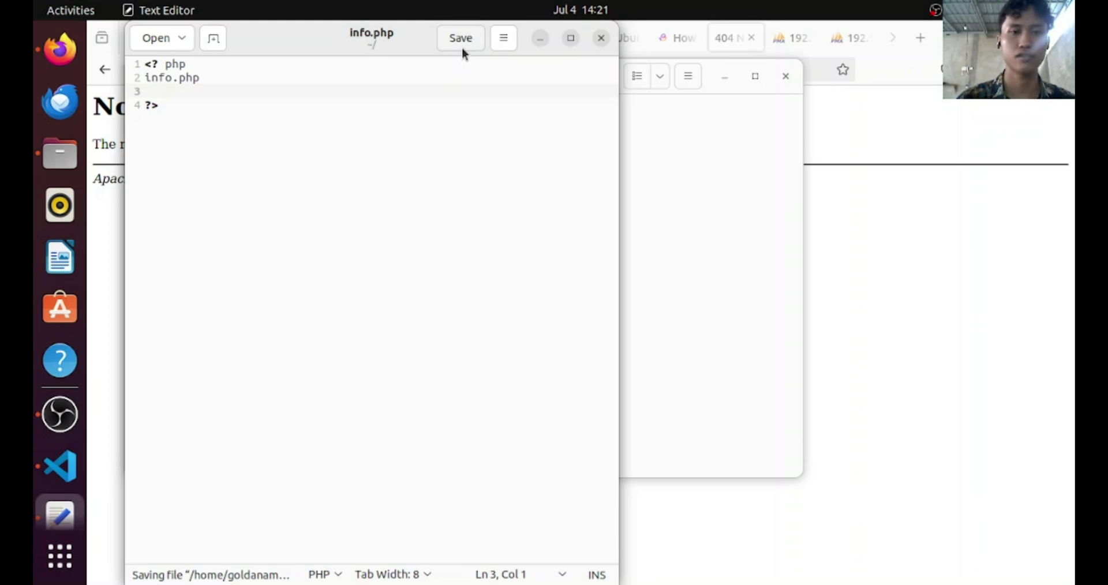
left_click(511, 38)
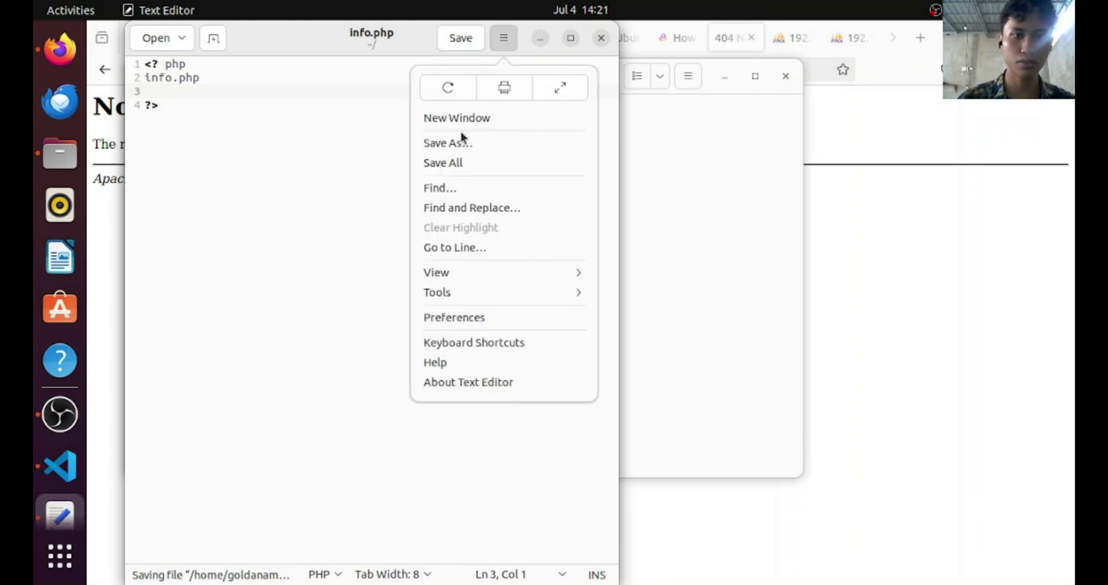
left_click(459, 143)
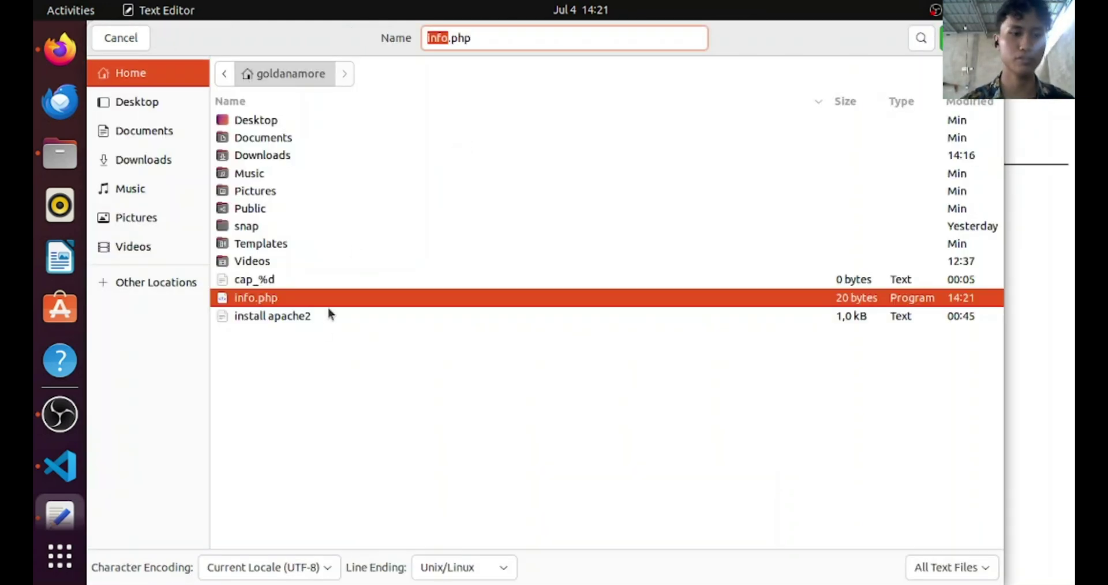
left_click(130, 287)
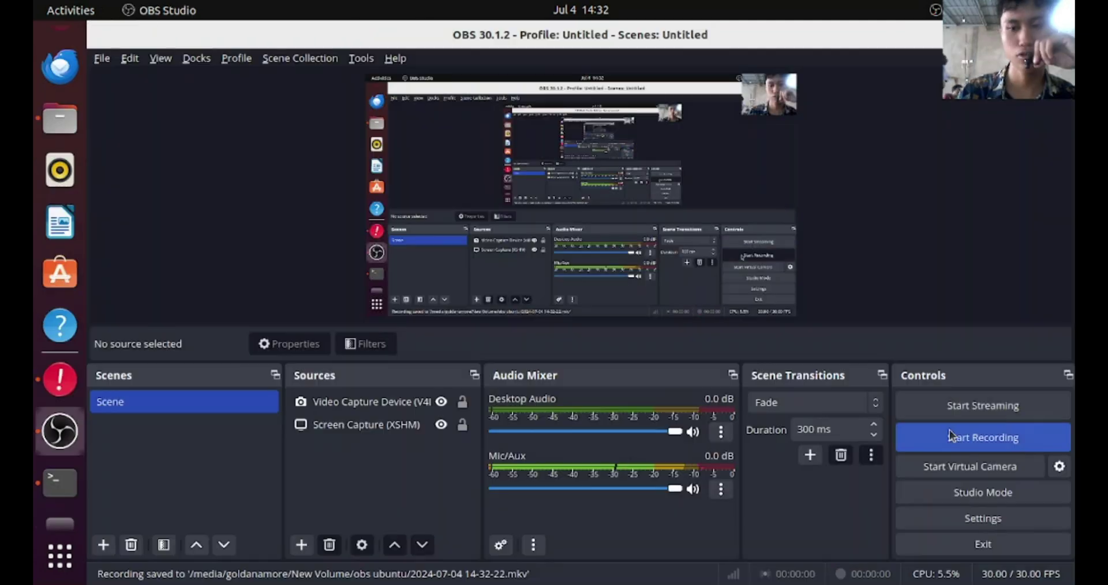
left_click(954, 437)
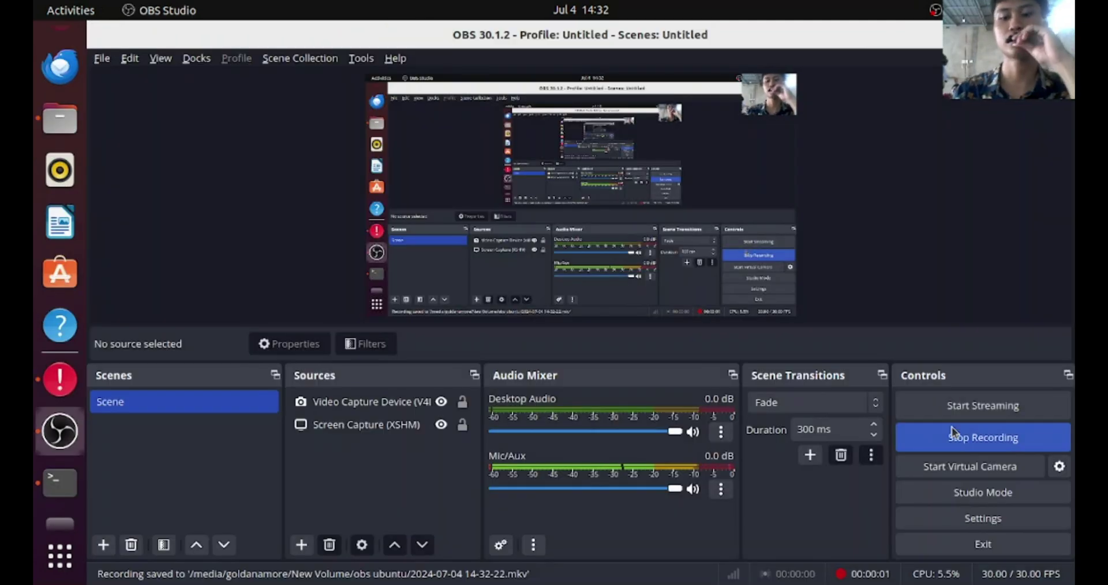
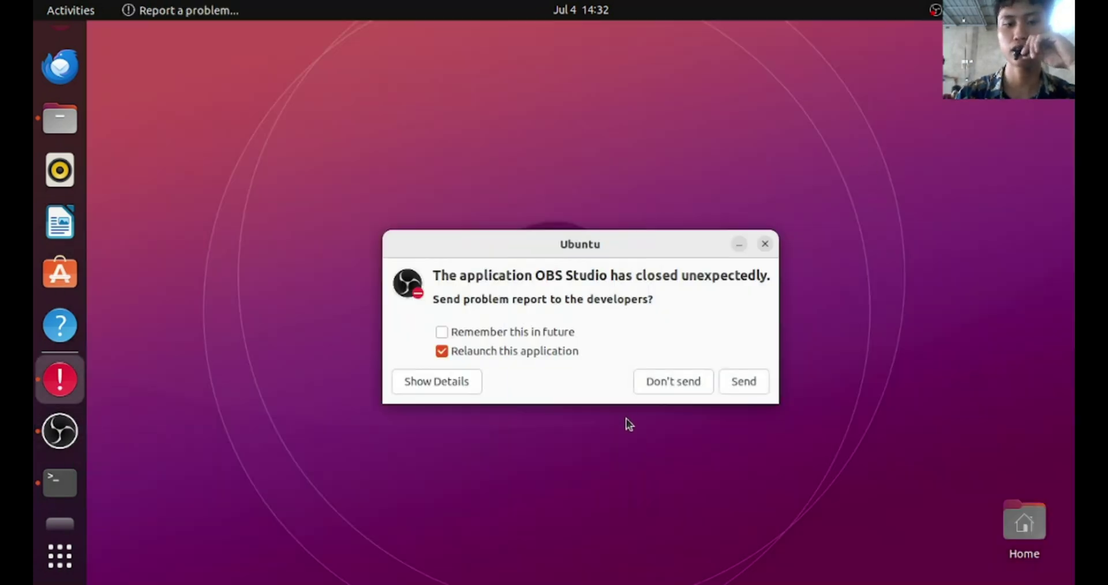
Dismiss the OBS crash report unsent, cancel the second OBS instance, and minimize OBS
left_click(656, 381)
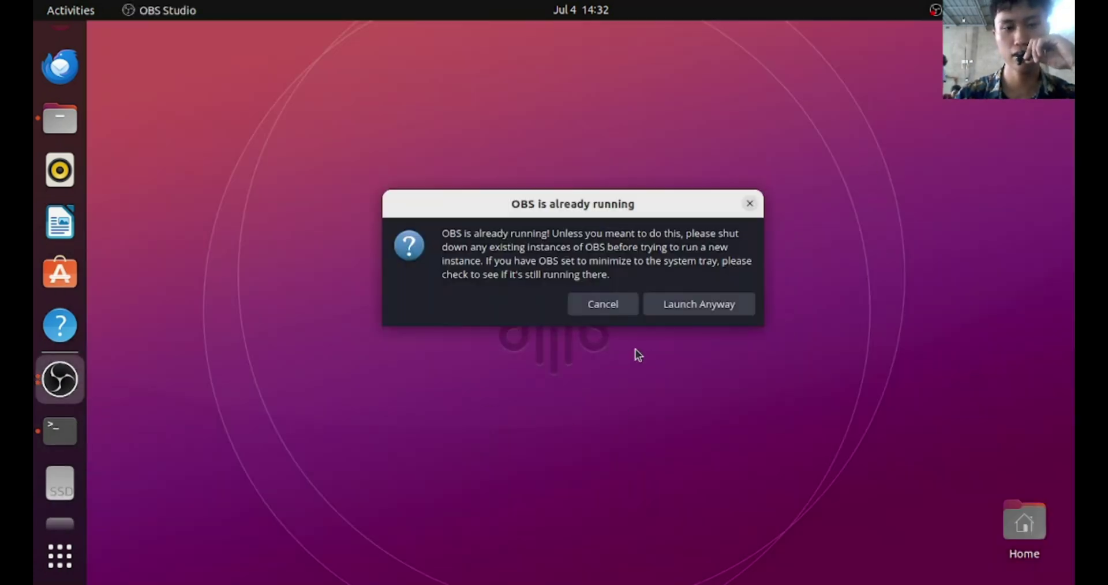
left_click(636, 312)
left_click(60, 379)
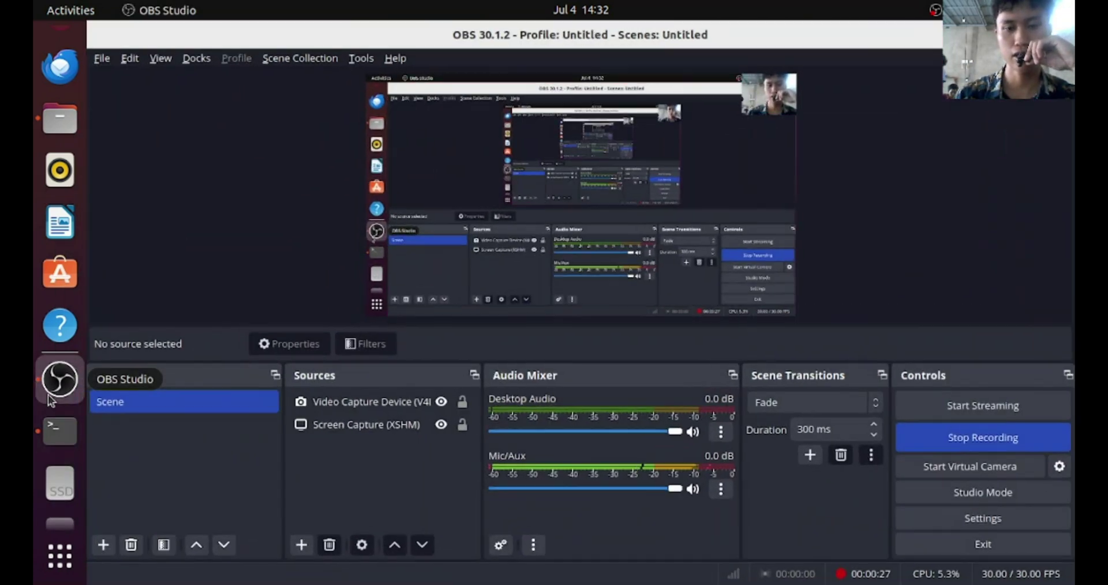
left_click(1005, 34)
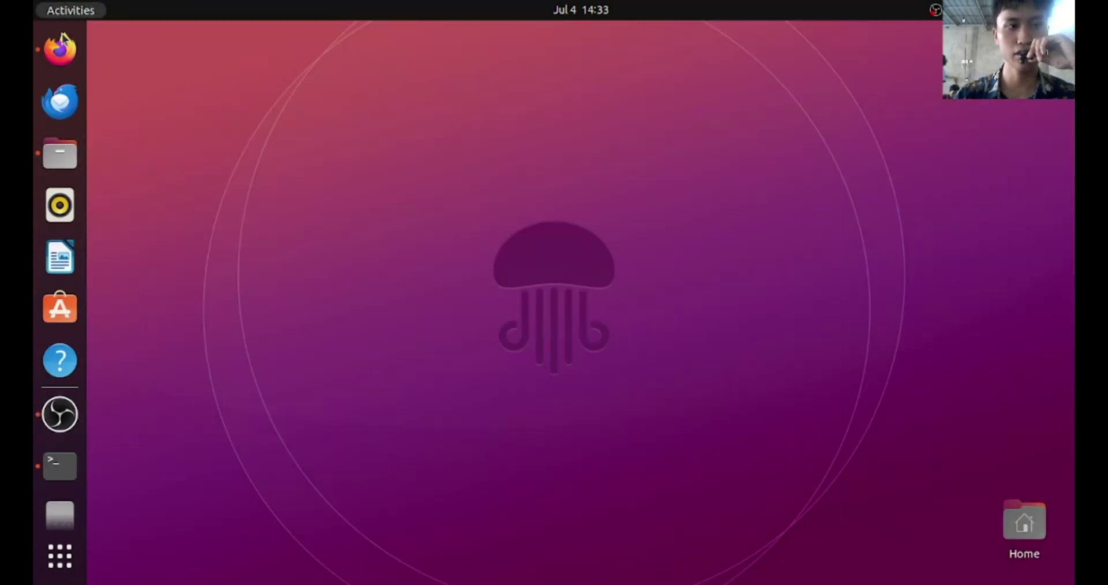
Reload the haloequals structure page in the 192.168.1.45 Firefox tab
left_click(61, 46)
left_click(809, 39)
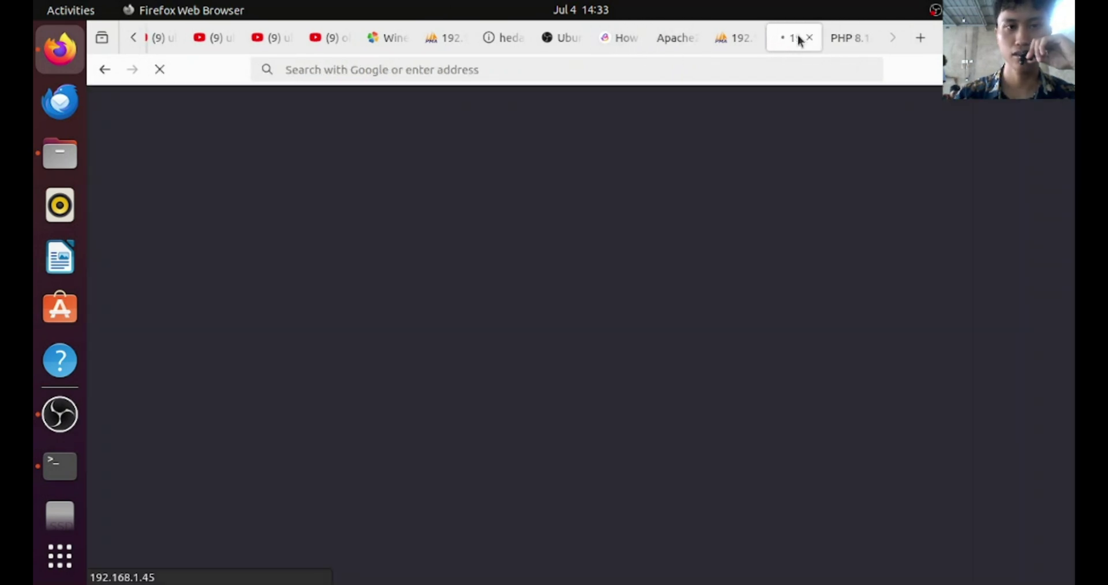
left_click(693, 70)
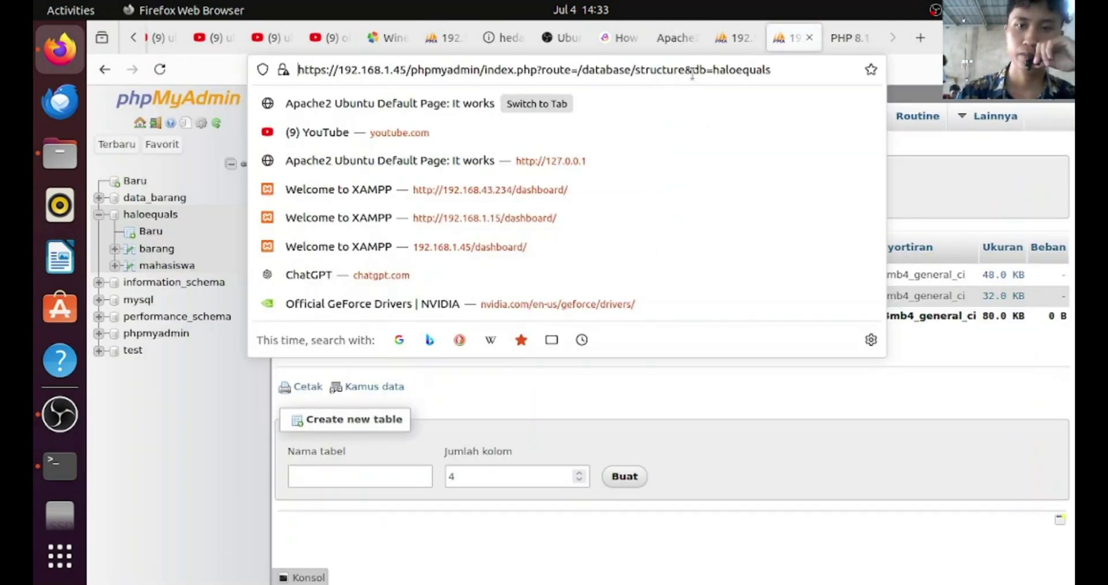
key("Return")
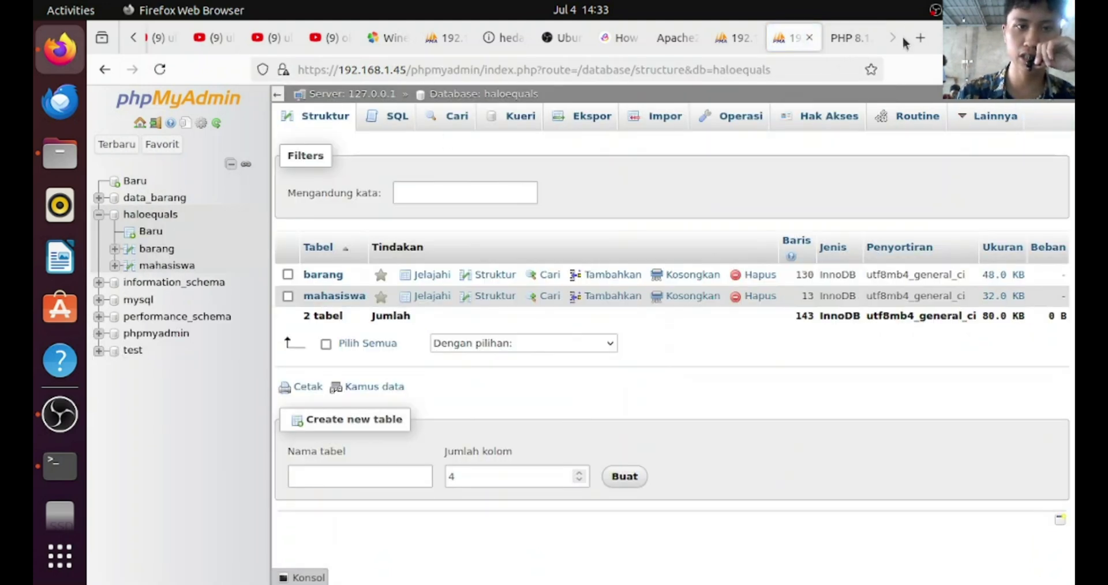
Load the 192.168.1.45 server address in a new tab
left_click(921, 38)
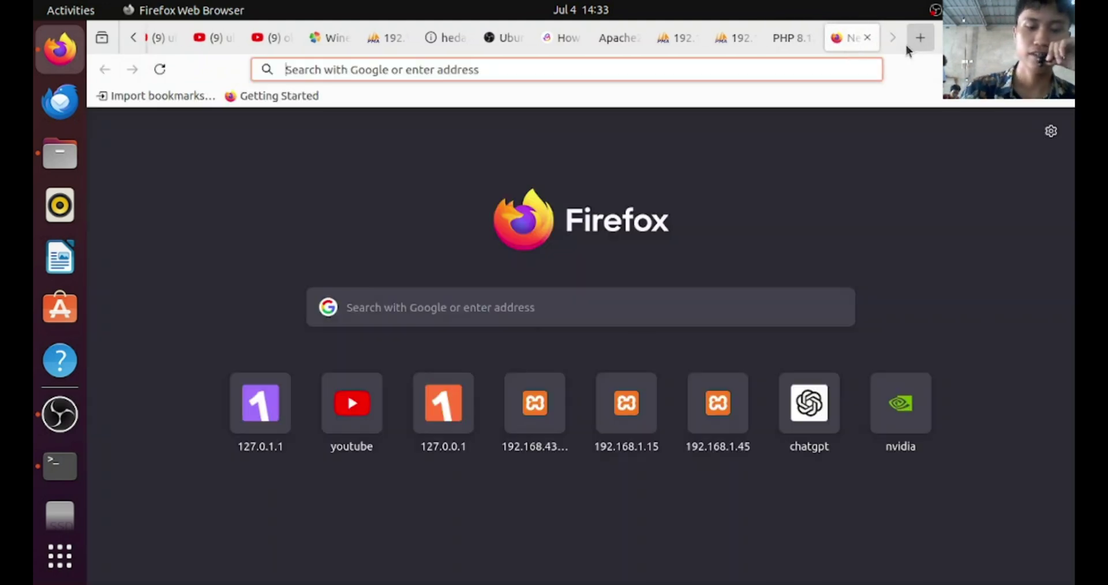
type("192.")
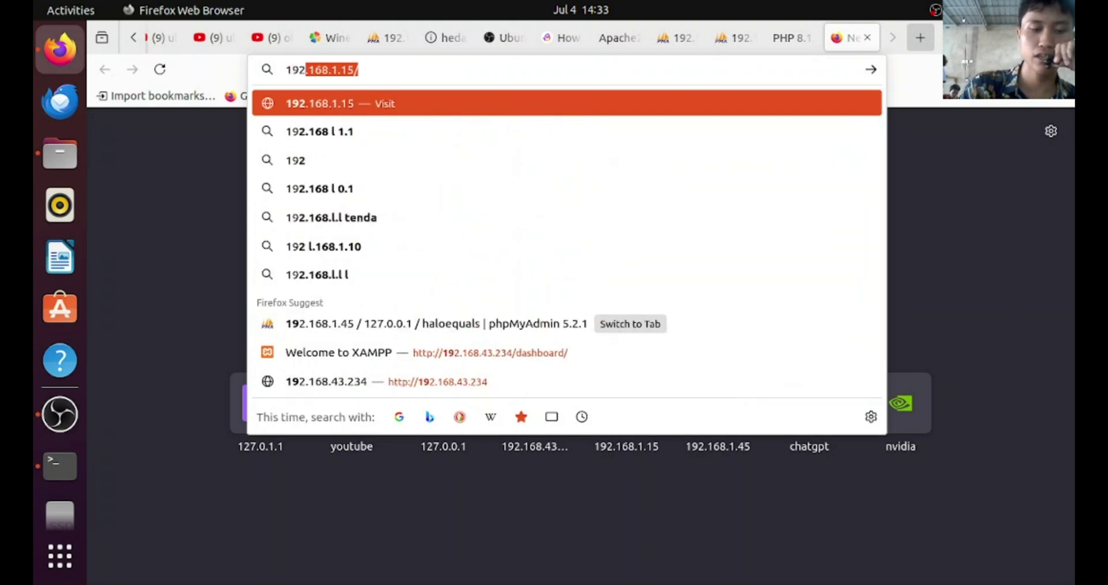
type("1")
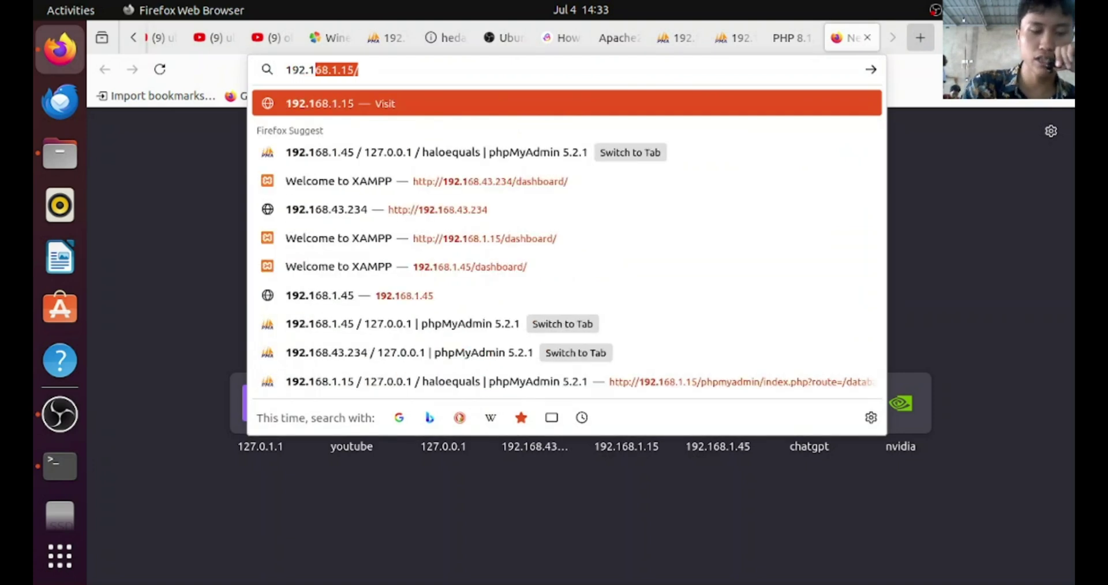
type("68")
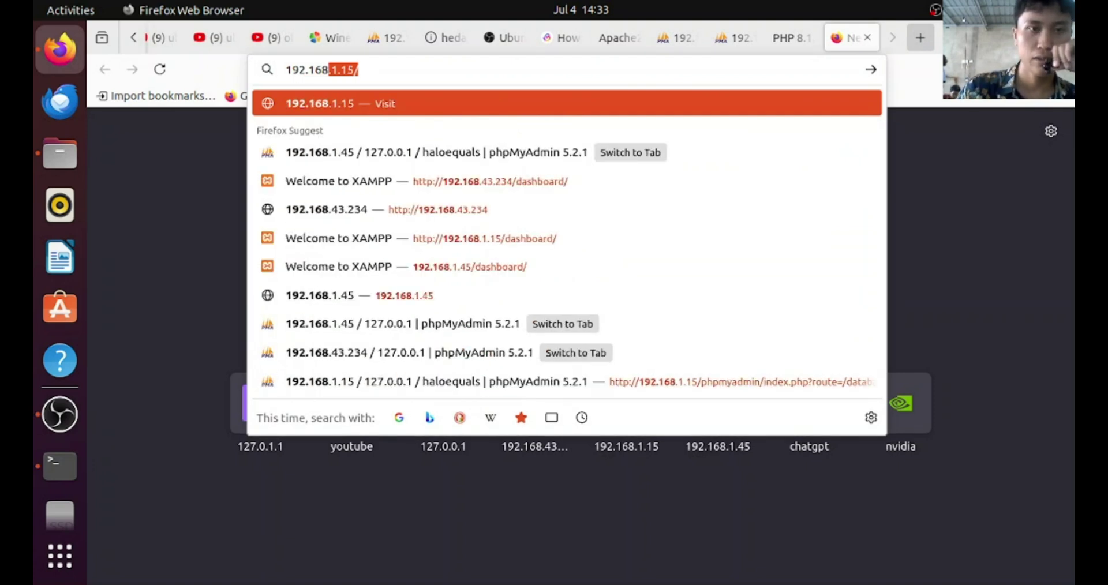
type(".1.1")
key("BackSpace")
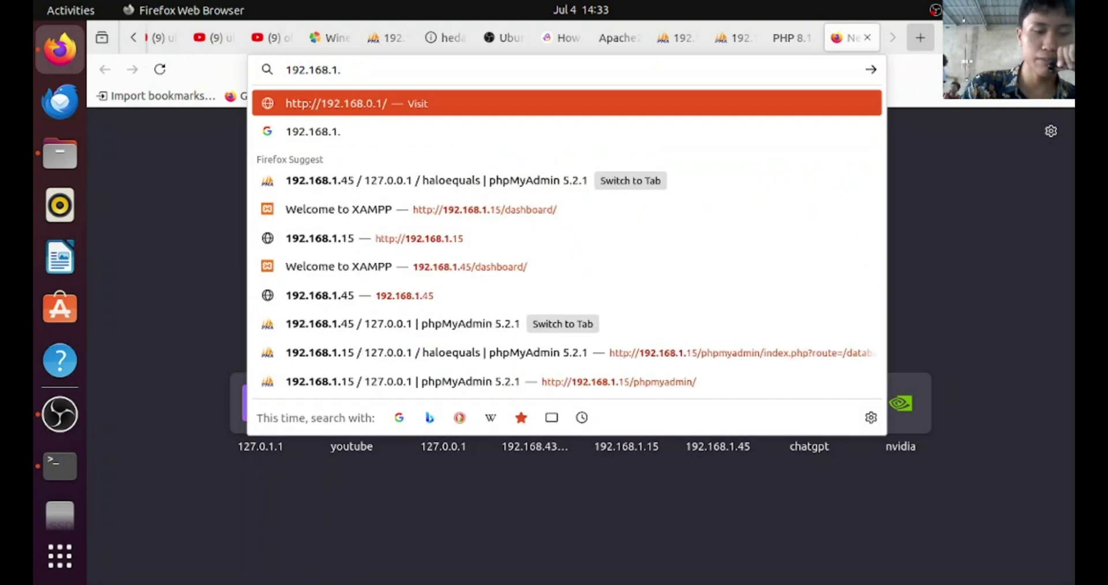
type("45")
key("Return")
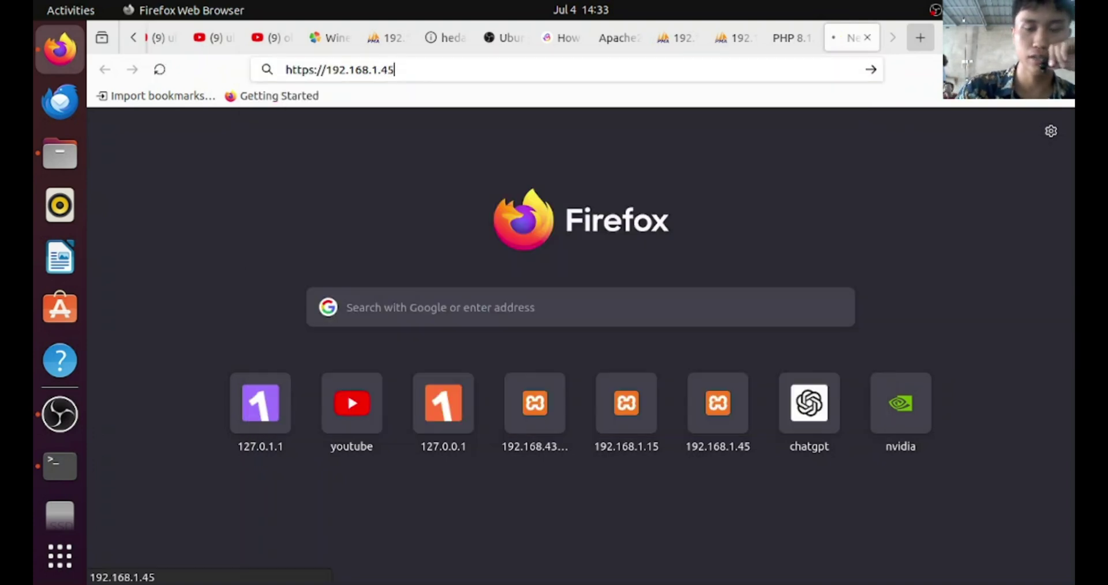
Browse the barang table rows of haloequals in phpMyAdmin, then minimize Firefox
left_click(547, 120)
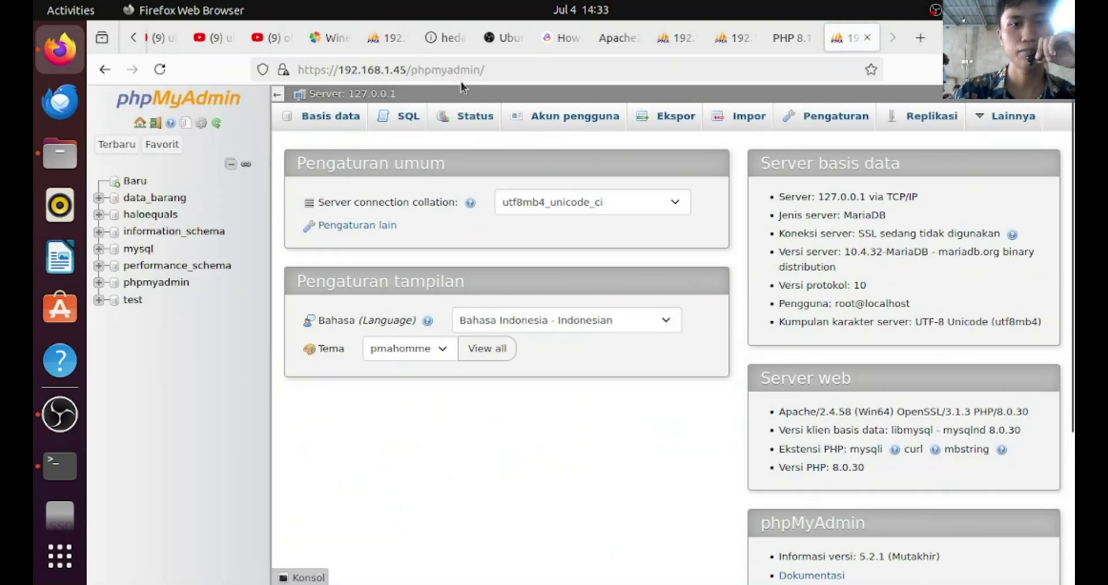
left_click(149, 215)
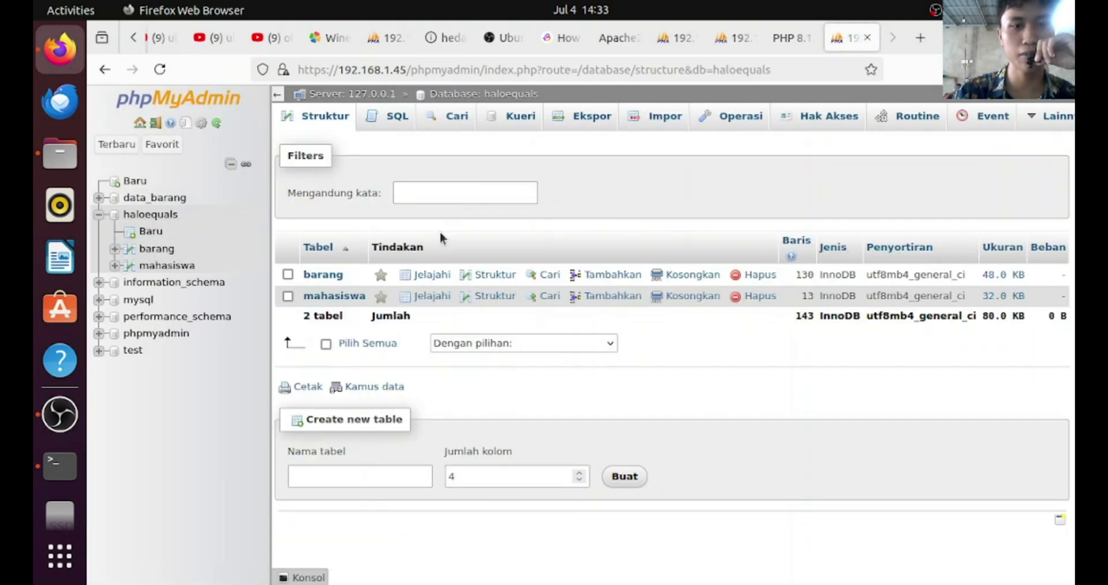
left_click(327, 275)
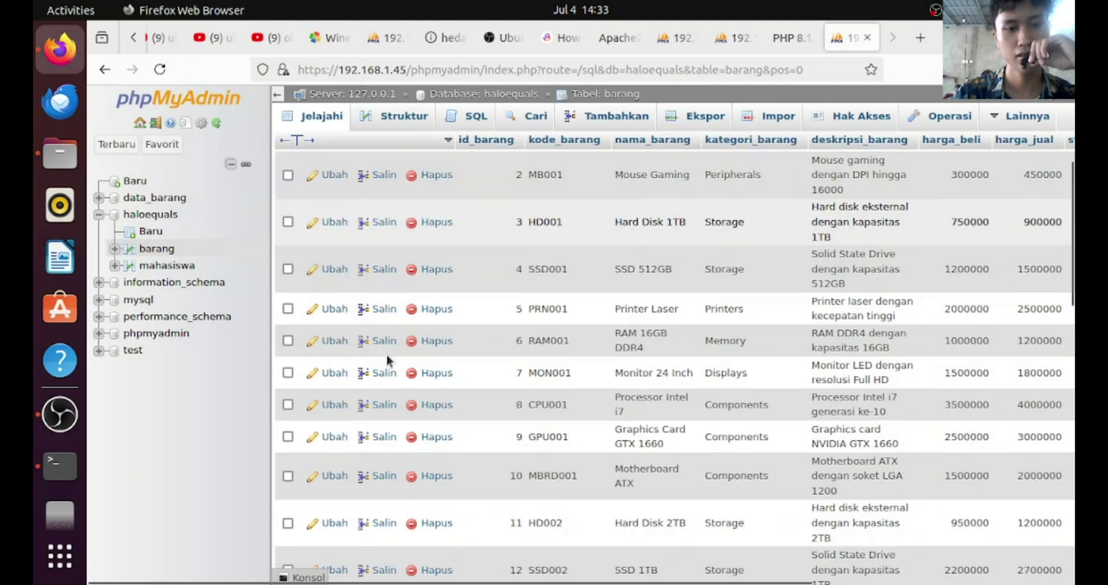
scroll(386, 355, "up", 4)
left_click(1002, 38)
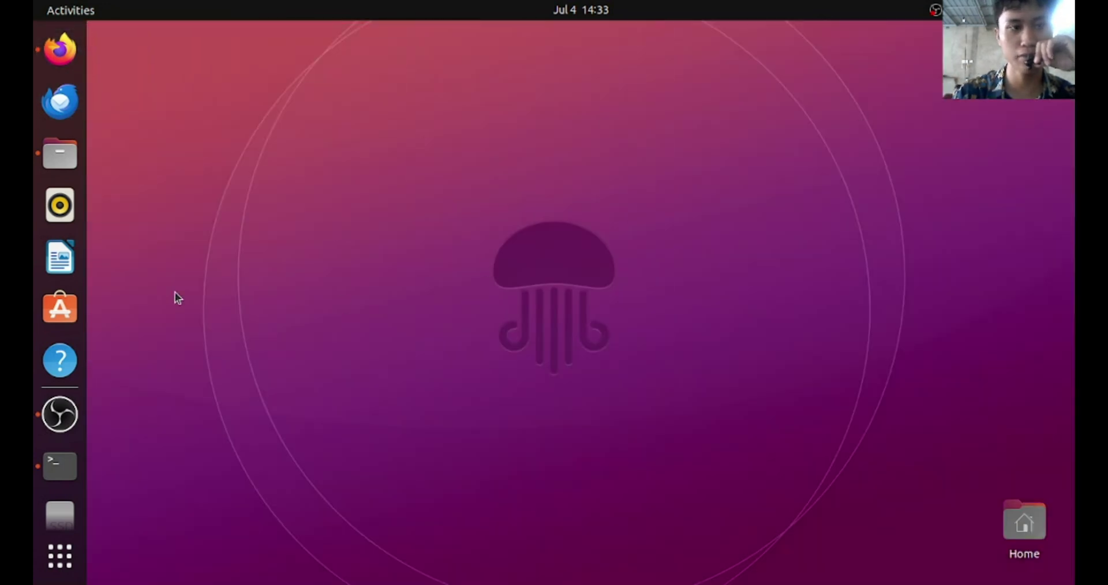
Launch Visual Studio Code by searching 'vi' in Activities
scroll(51, 150, "down", 3)
key("super")
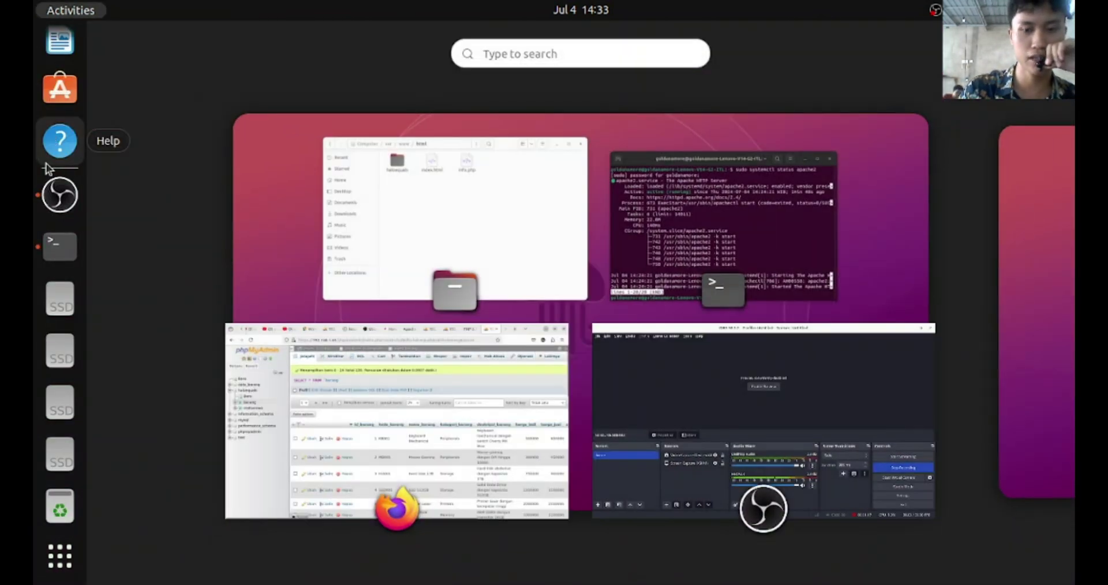
type("vi")
key("super")
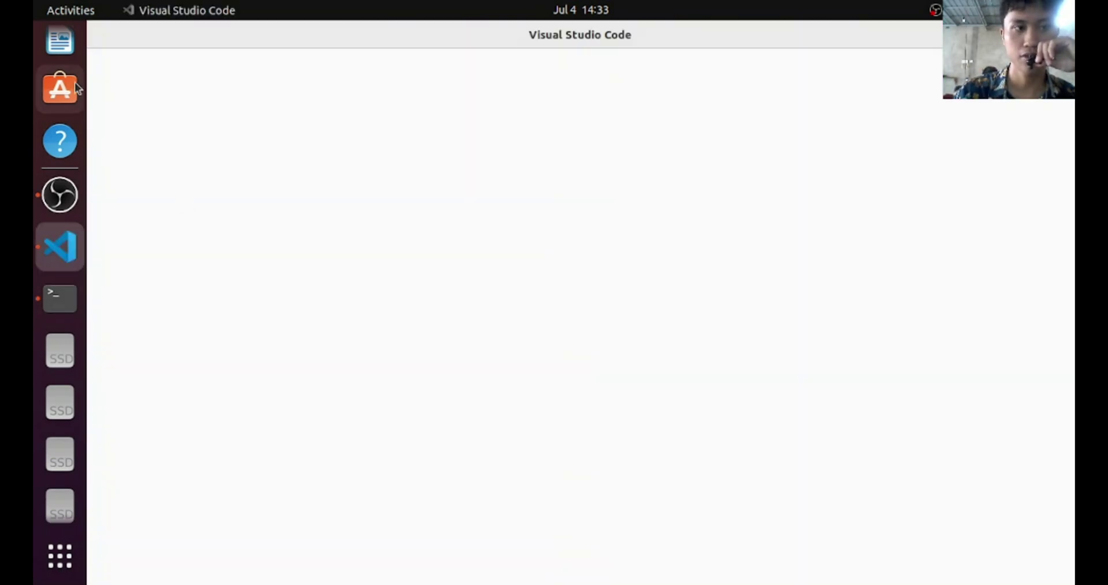
Reload the 127.0.1.1/info.php PHP info page in Firefox
scroll(59, 101, "up", 3)
left_click(60, 46)
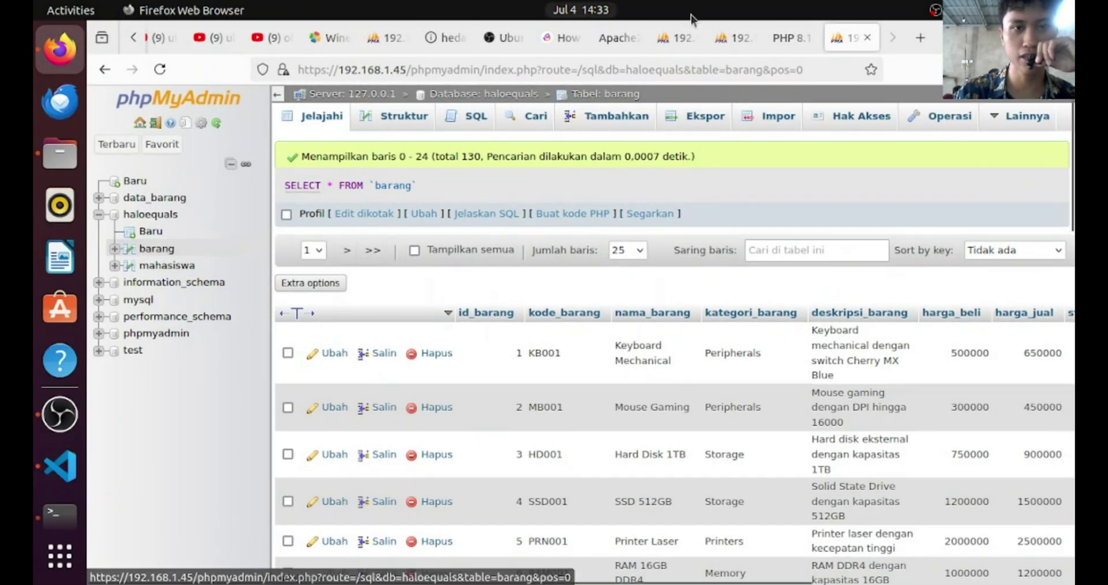
left_click(791, 38)
left_click(434, 71)
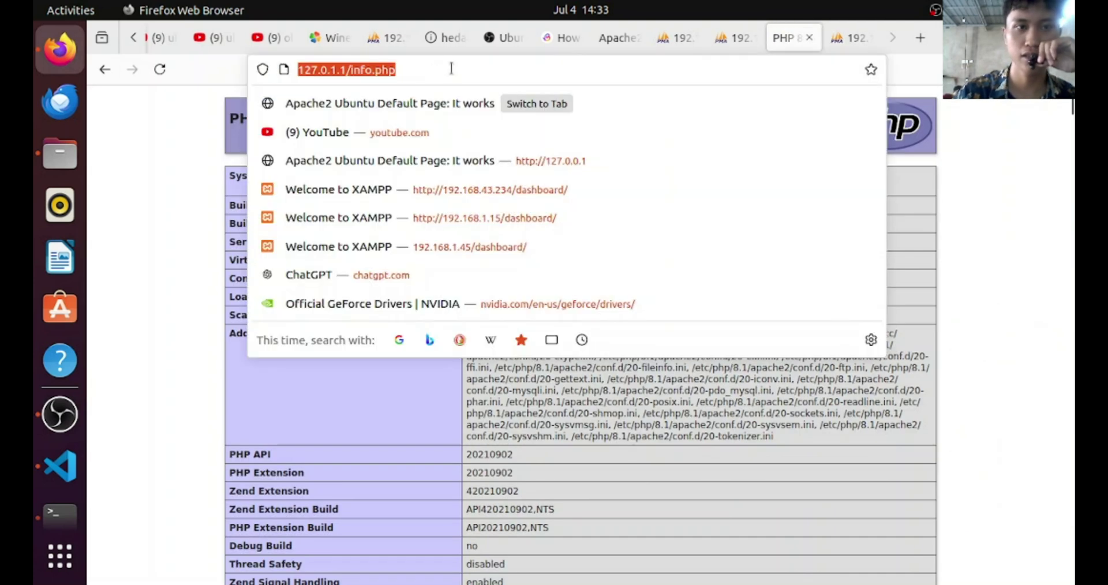
key("Return")
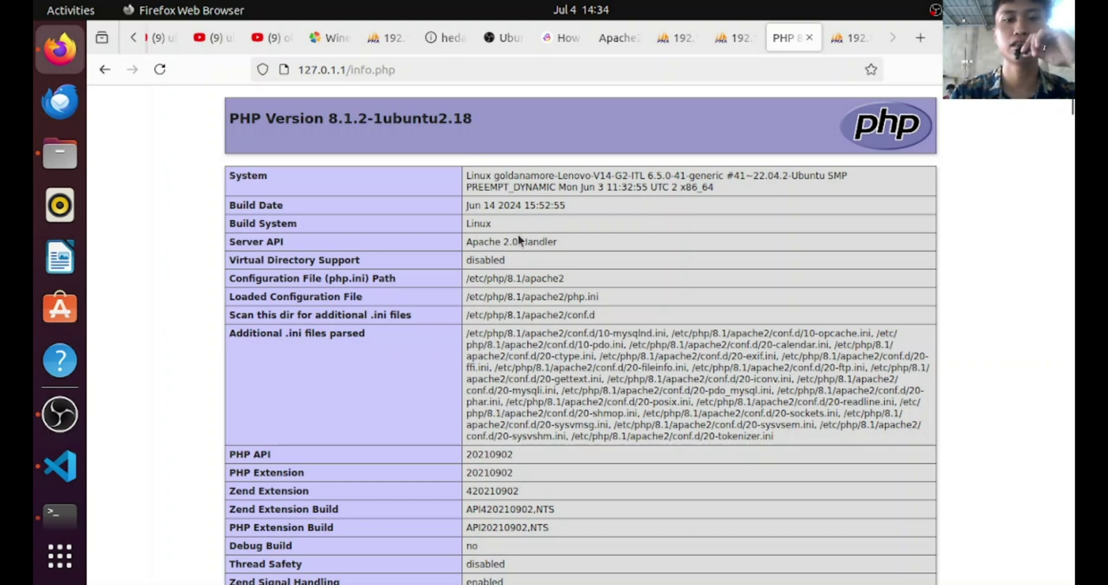
scroll(517, 239, "down", 12)
scroll(520, 242, "up", 10)
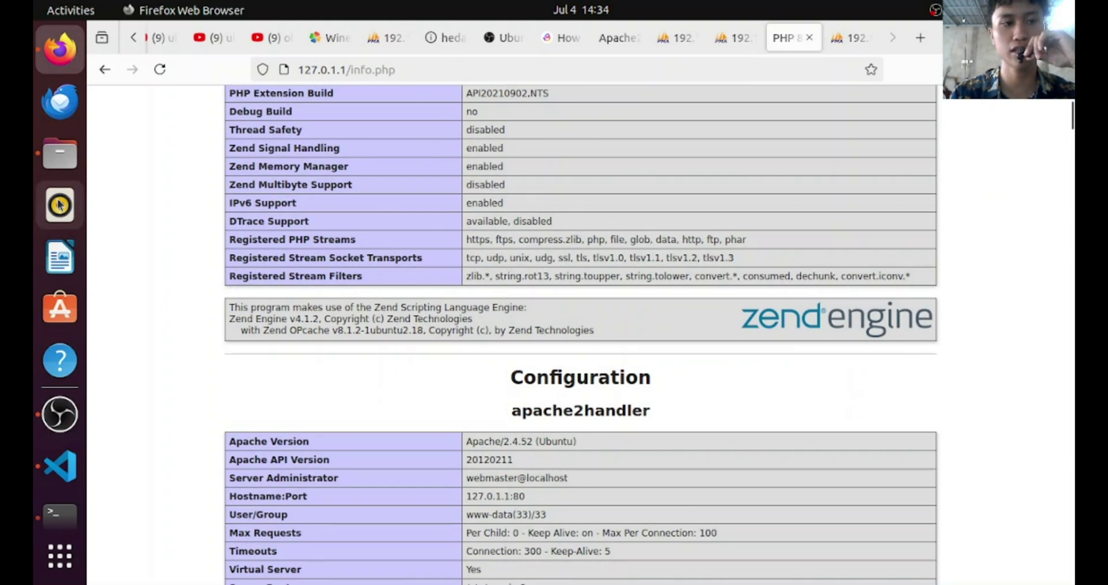
Look over info.php and the haloequals folder in /var/www/html, then return to the info page
left_click(60, 155)
left_click(491, 130)
left_click(487, 202)
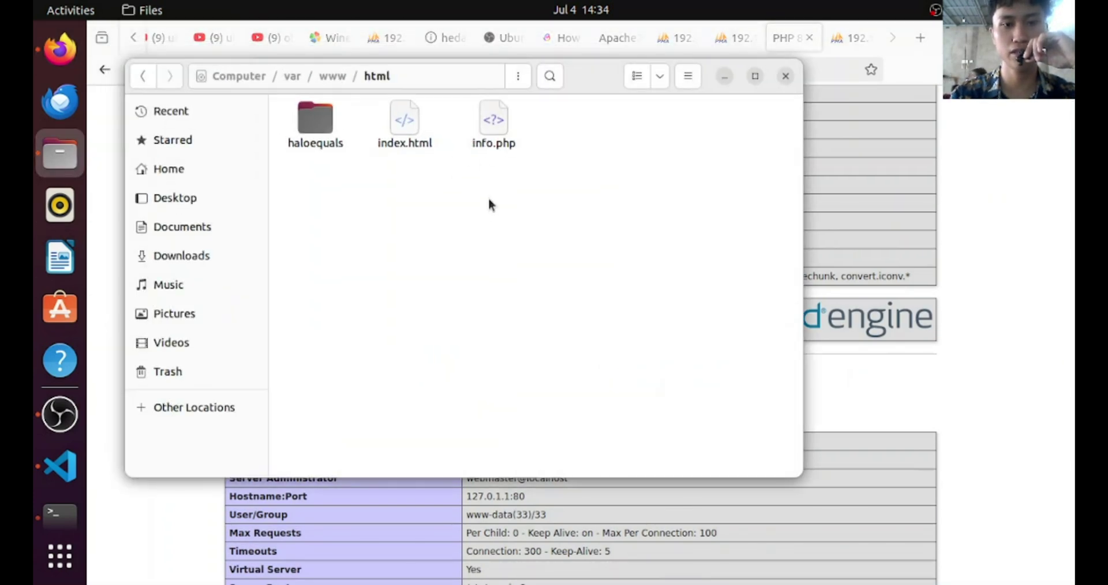
left_click(478, 130)
left_click(399, 173)
left_click(315, 124)
left_click(469, 248)
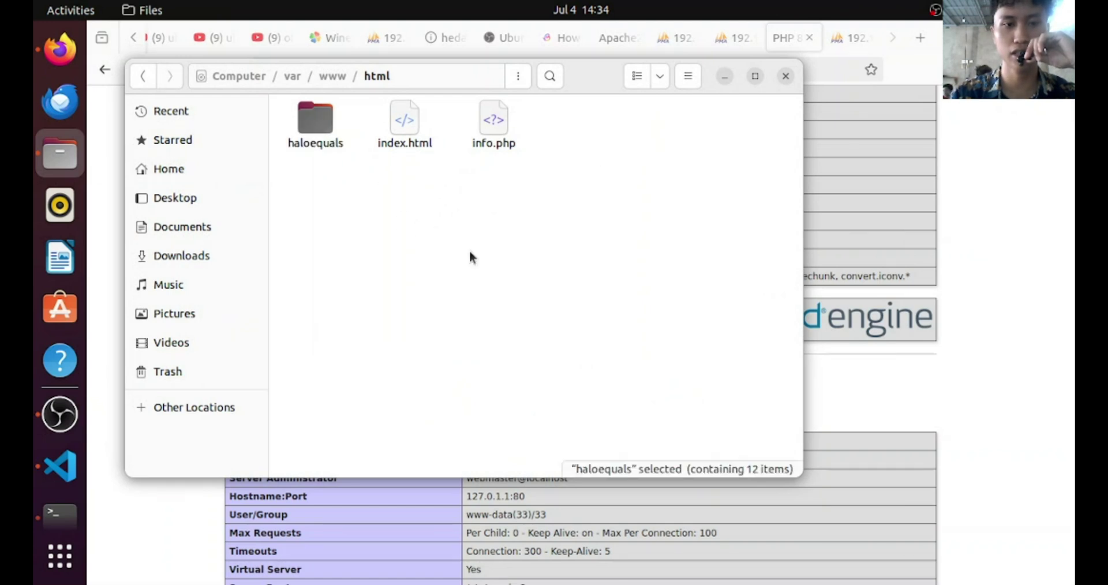
left_click(723, 76)
left_click(628, 69)
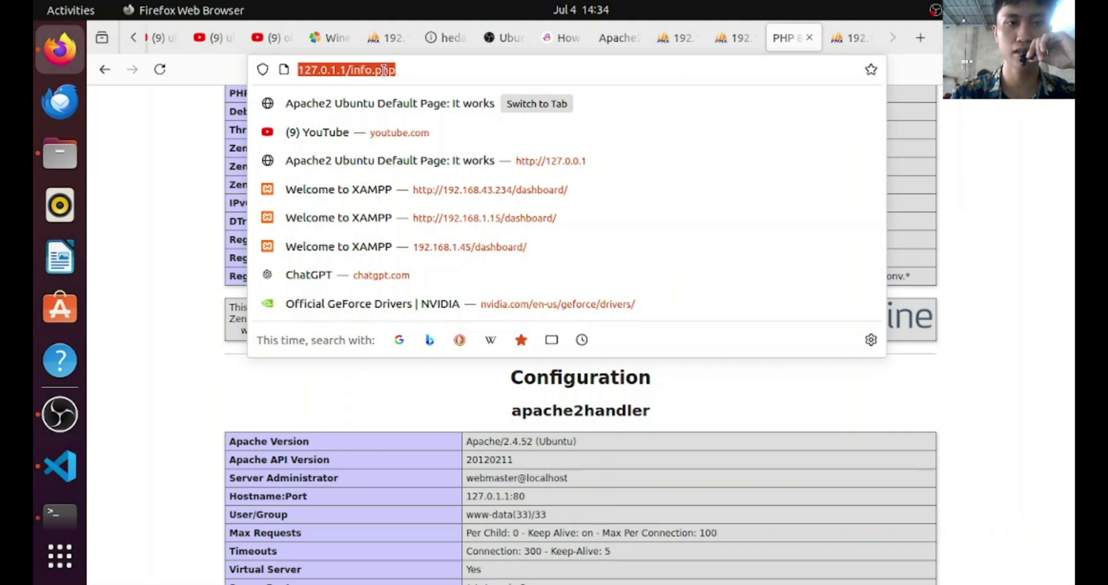
left_click(402, 71)
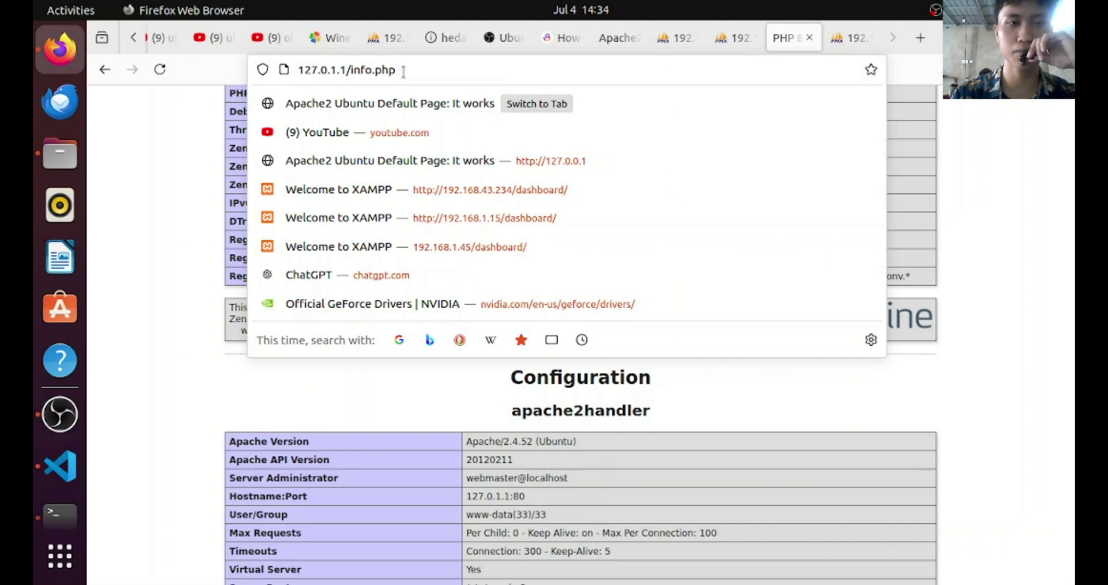
left_click(968, 140)
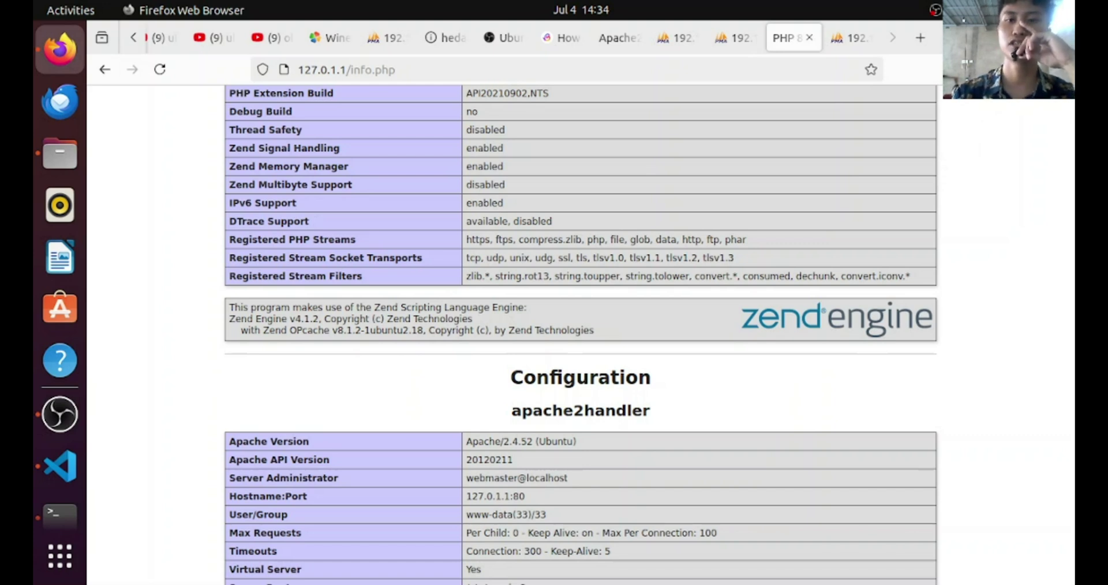
Review the haloequals database.php connection settings in VS Code, then hide it with Super+D
key("alt+Tab")
scroll(210, 289, "down", 3)
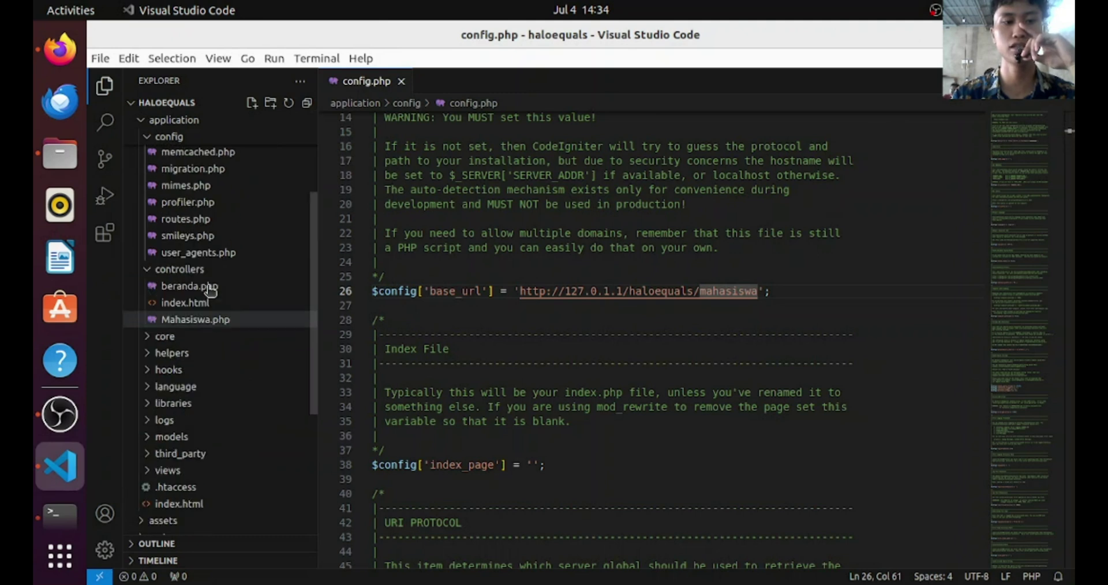
scroll(222, 240, "up", 3)
left_click(217, 221)
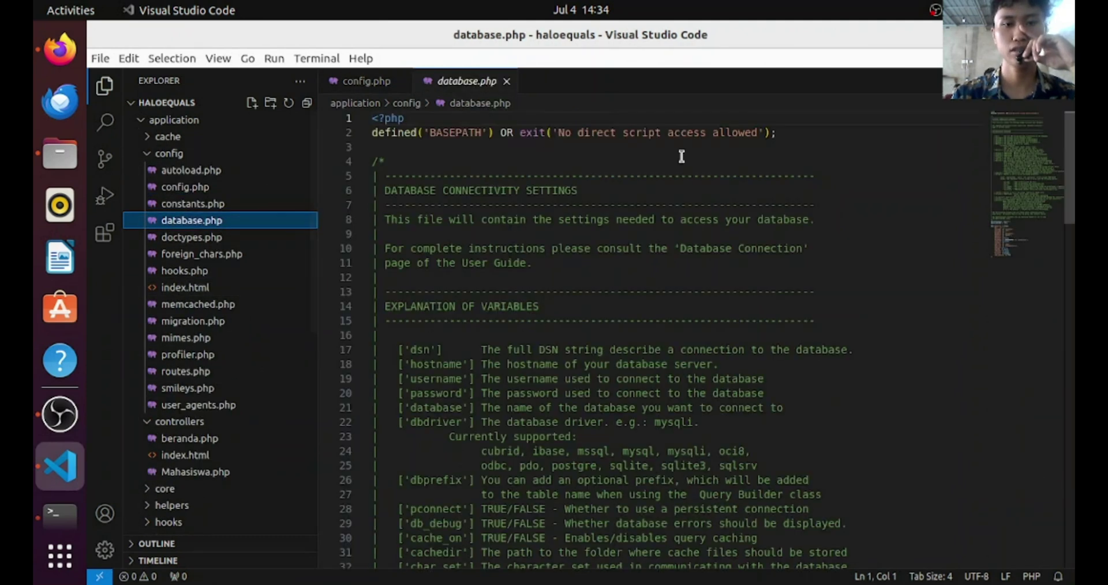
scroll(681, 156, "down", 20)
scroll(547, 238, "down", 3)
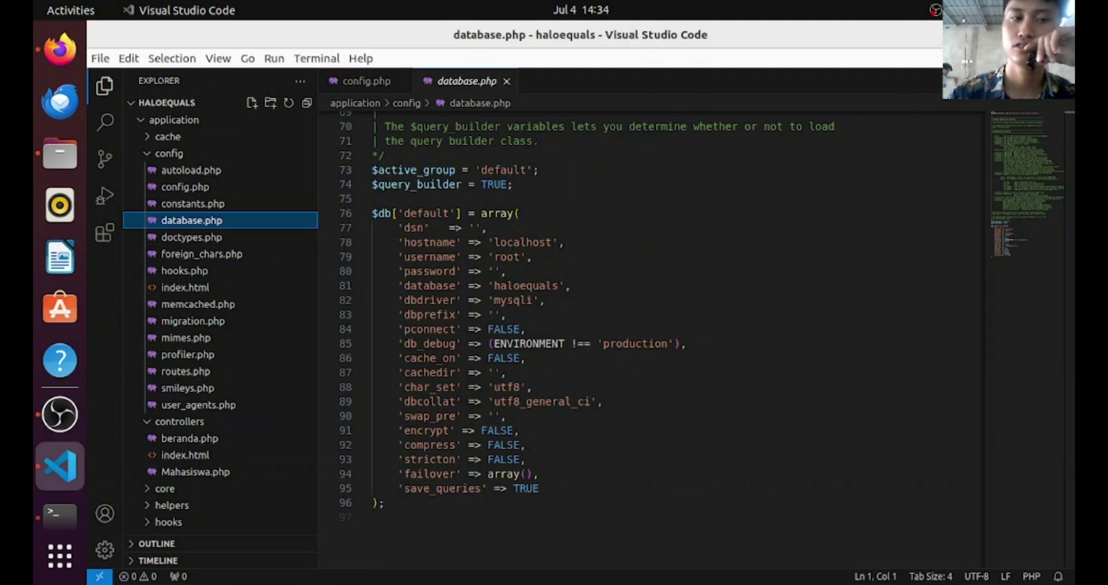
key("super+d")
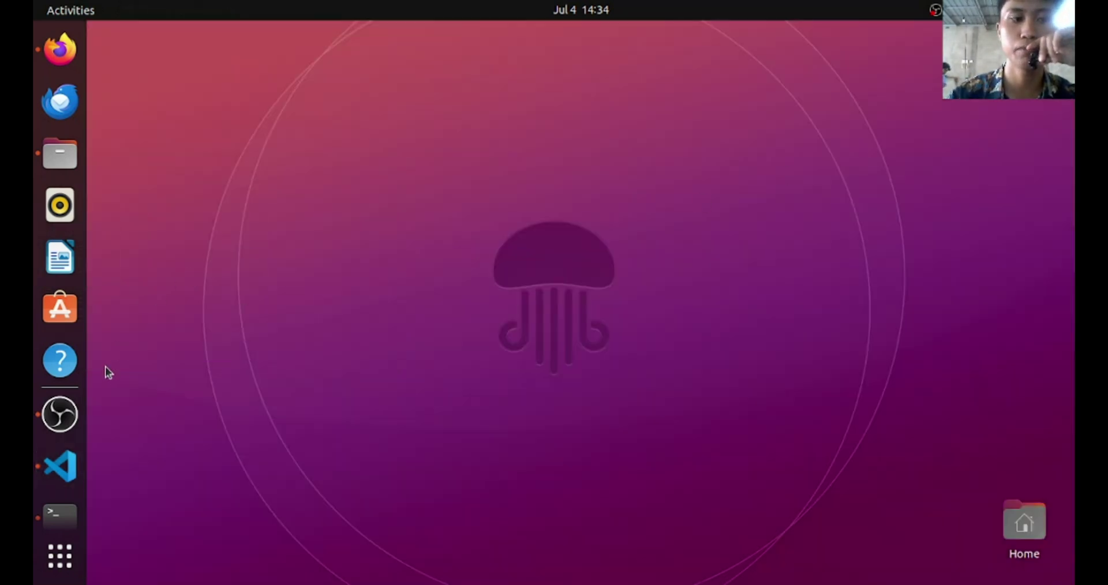
Close the web root and New Volume folder windows and bring Terminal forward
left_click(59, 151)
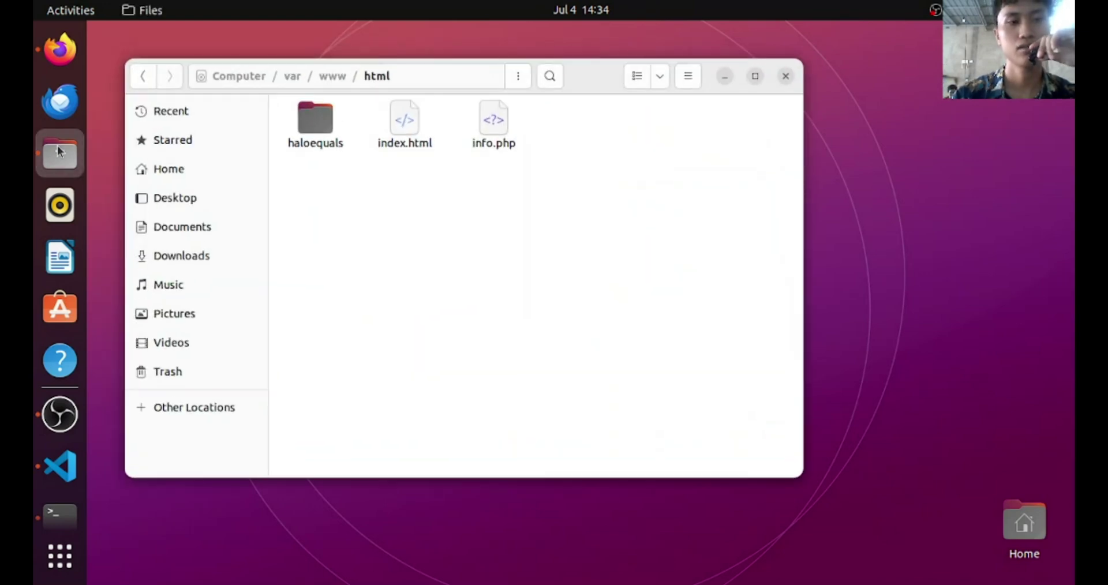
left_click(726, 77)
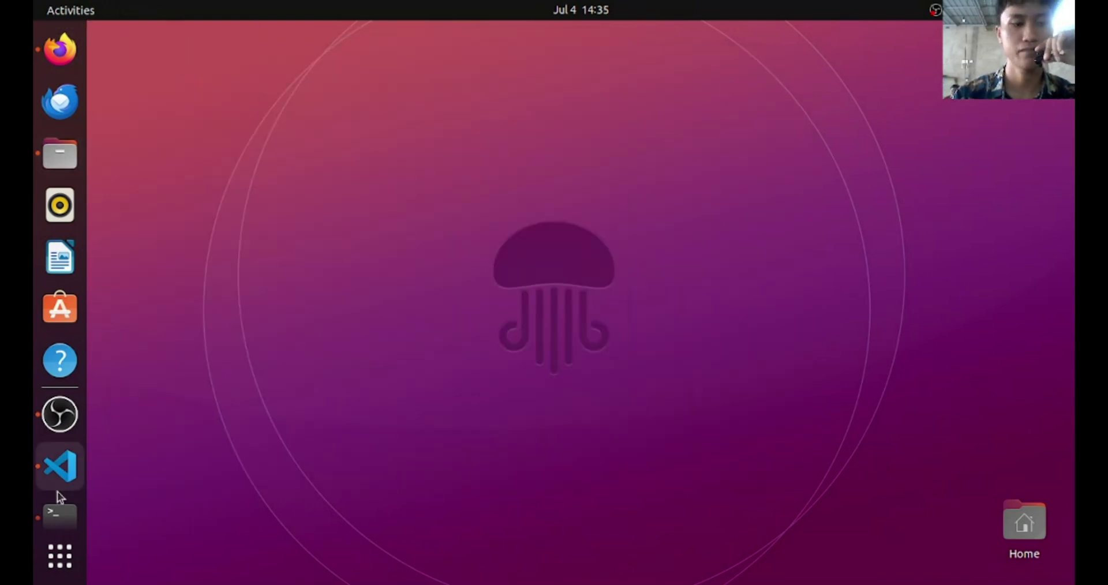
left_click(58, 494)
left_click(64, 398)
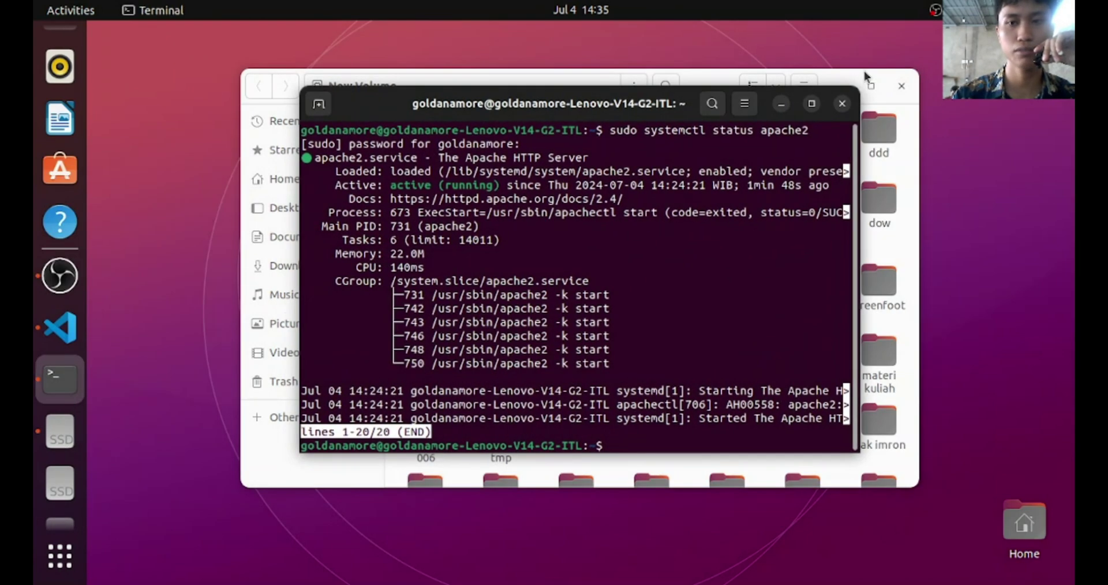
left_click(901, 86)
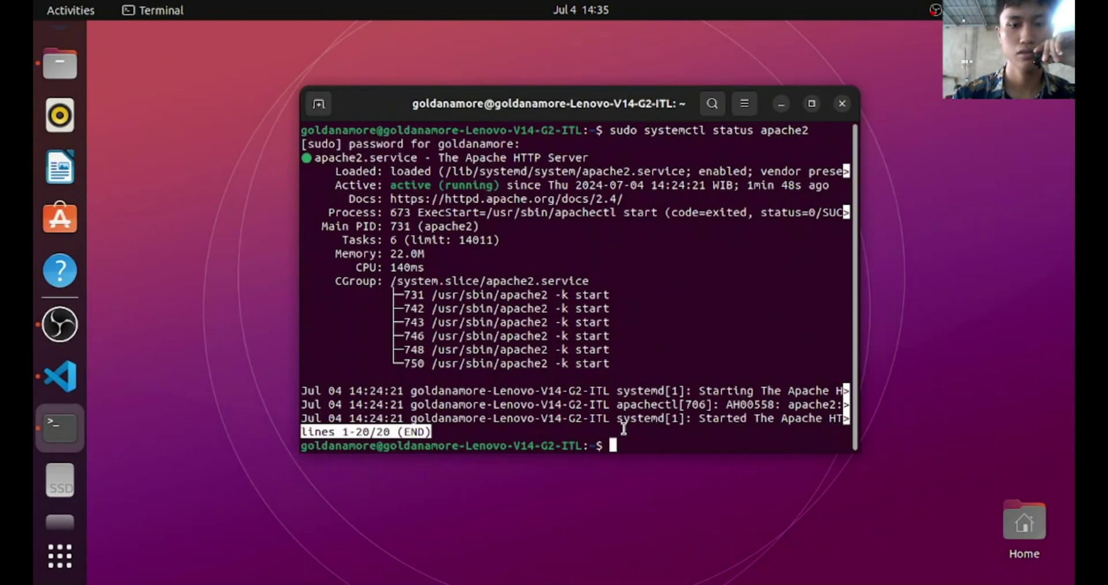
Run hostname -i to check the host's current IP address
key("Up")
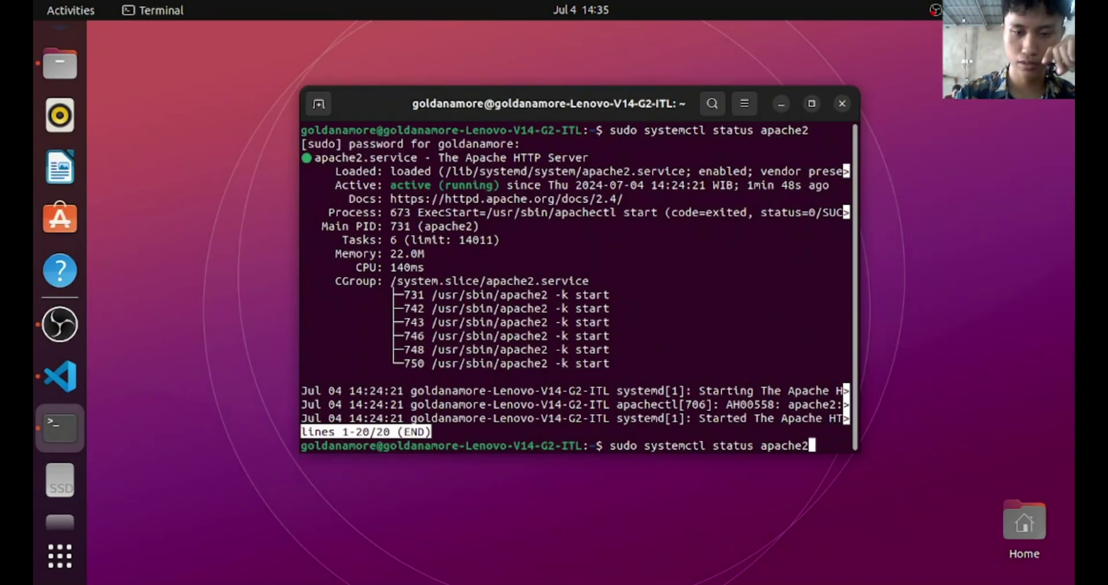
key("BackSpace")
key("BackSpace")
key("BackSpace")
key("BackSpace")
key("BackSpace")
key("BackSpace")
key("BackSpace")
key("BackSpace")
key("BackSpace")
key("BackSpace")
key("BackSpace")
key("BackSpace")
key("BackSpace")
key("BackSpace")
key("BackSpace")
key("BackSpace")
key("BackSpace")
key("BackSpace")
key("BackSpace")
key("BackSpace")
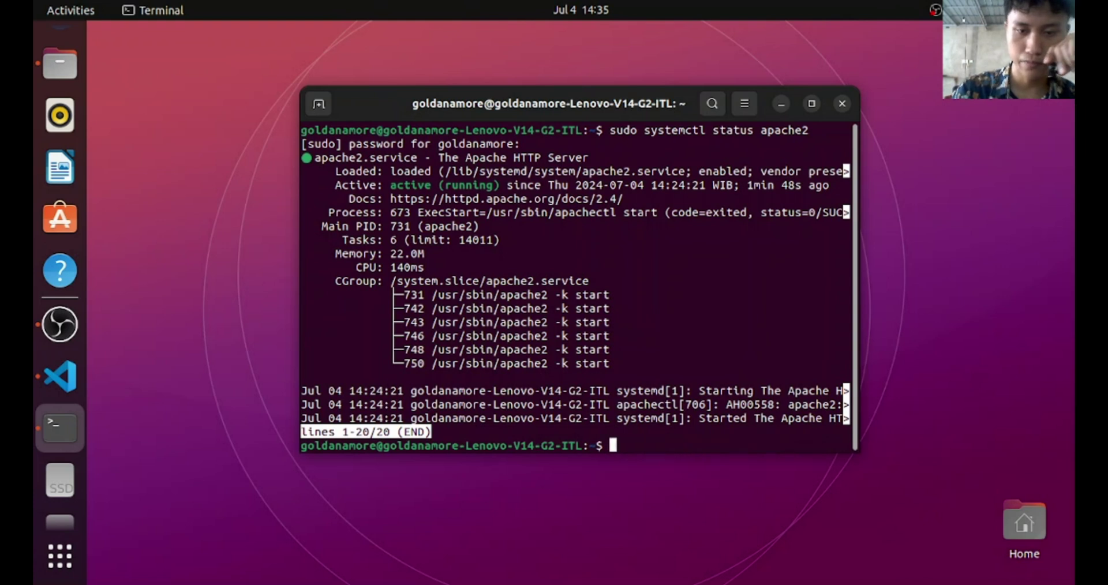
type("hostname -")
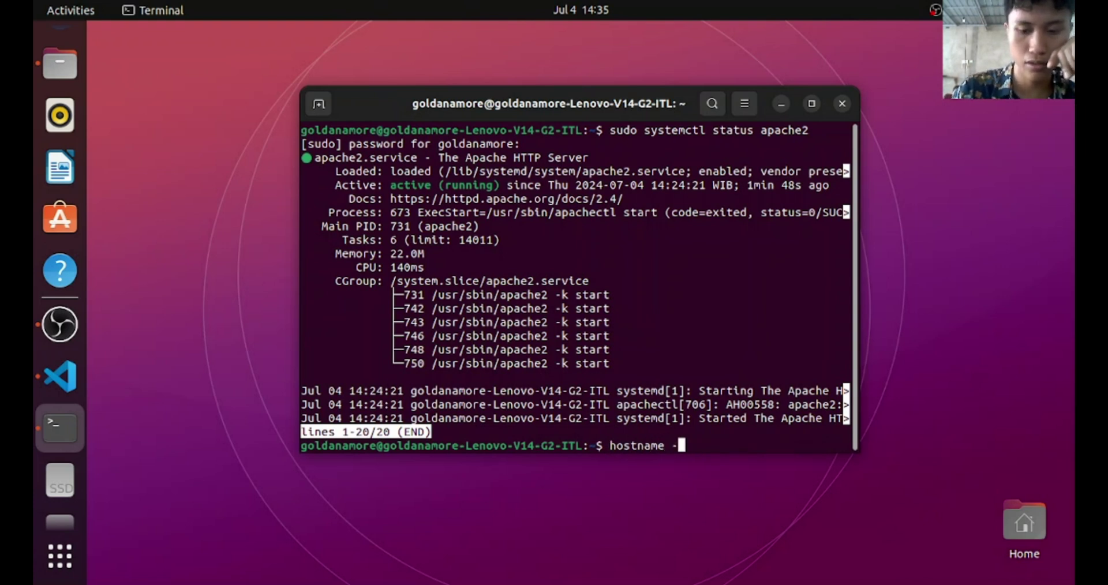
type("i")
key("Return")
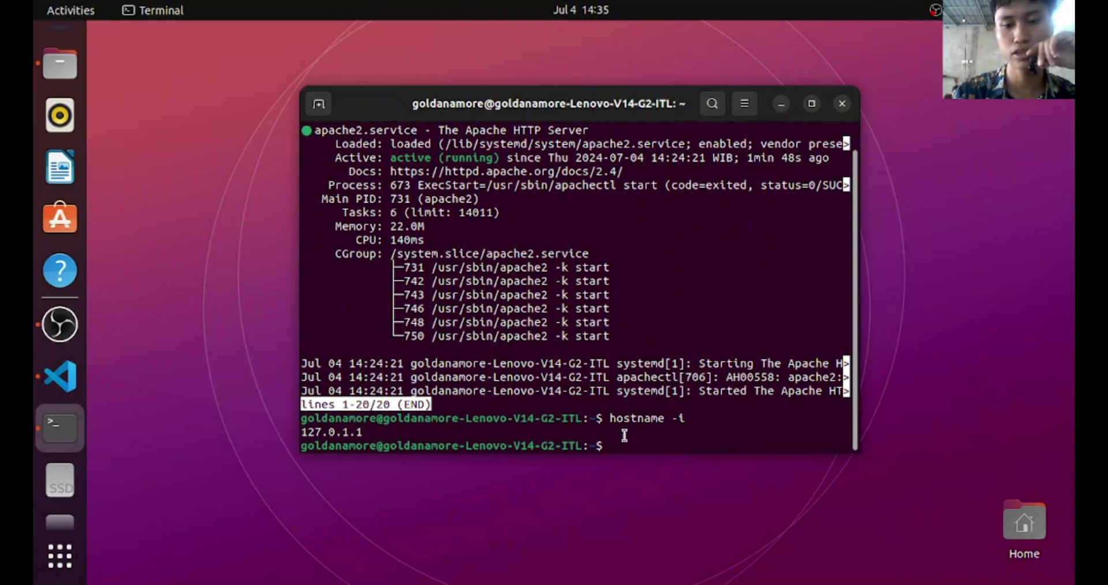
Open /etc/hosts as root with sudo nano
key("Up")
key("Left")
key("Up")
key("BackSpace")
key("BackSpace")
key("BackSpace")
key("BackSpace")
key("BackSpace")
key("BackSpace")
key("BackSpace")
key("BackSpace")
key("BackSpace")
key("BackSpace")
key("BackSpace")
key("BackSpace")
key("BackSpace")
key("BackSpace")
key("BackSpace")
key("BackSpace")
key("BackSpace")
key("BackSpace")
key("BackSpace")
key("BackSpace")
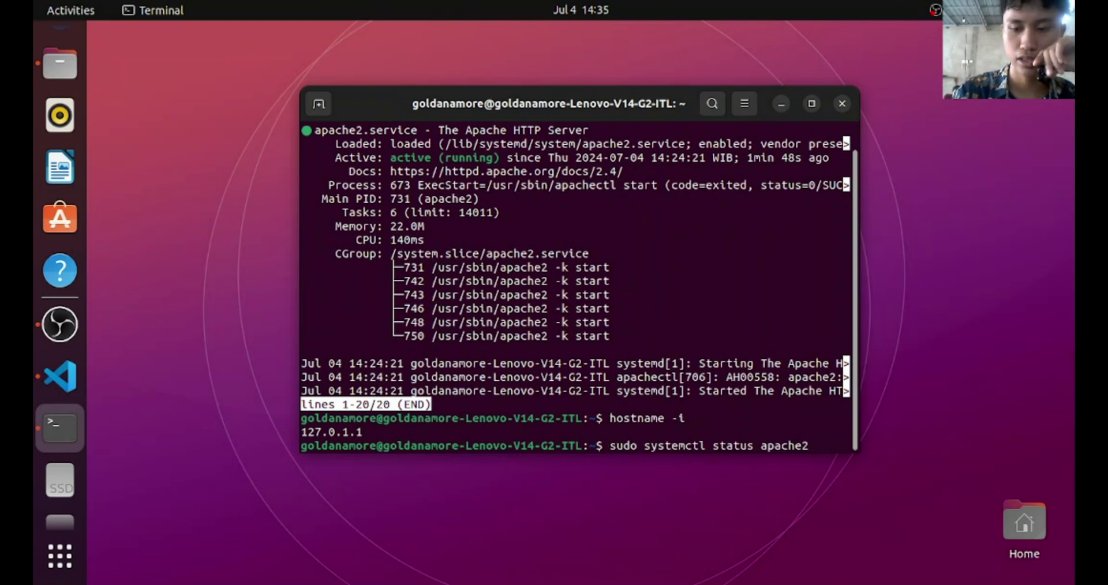
key("BackSpace")
type("n")
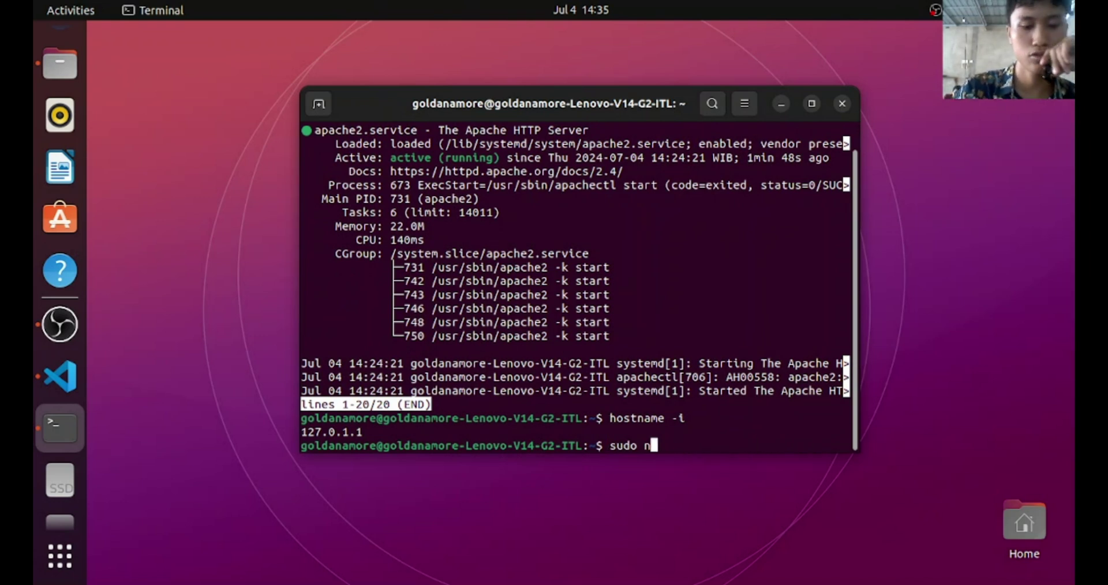
type("amo")
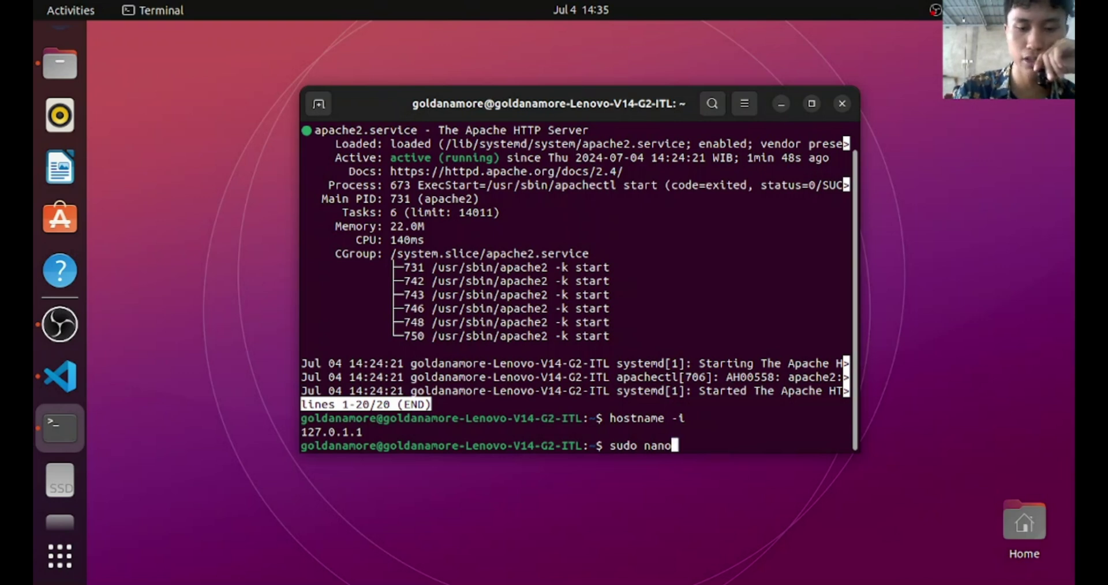
type(" /etc")
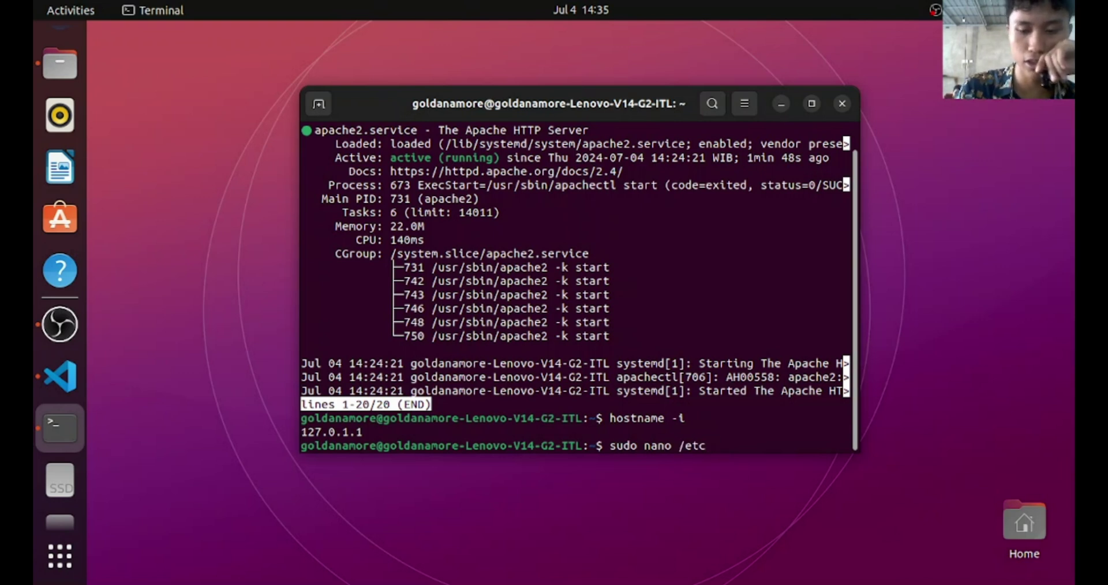
type("/hosts")
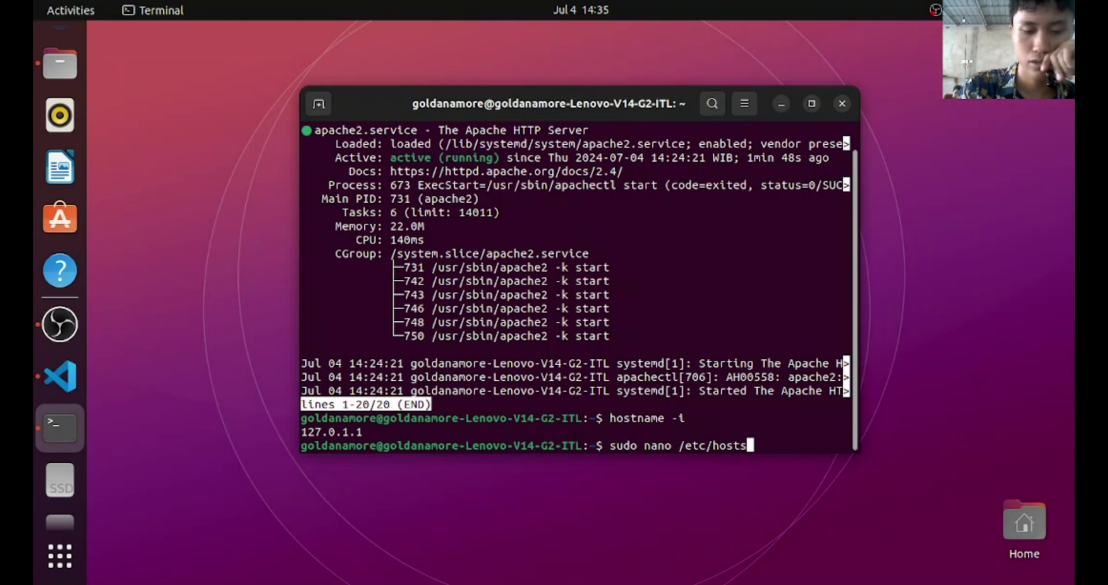
key("Return")
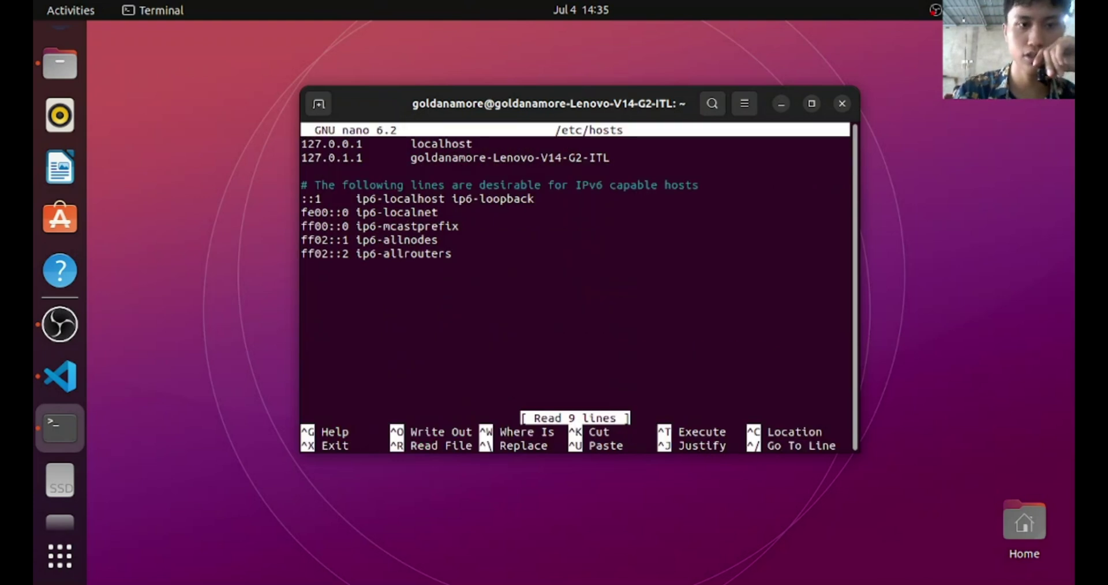
Exit nano without saving after accidentally deleting the 127.0.1.1 address
key("Down")
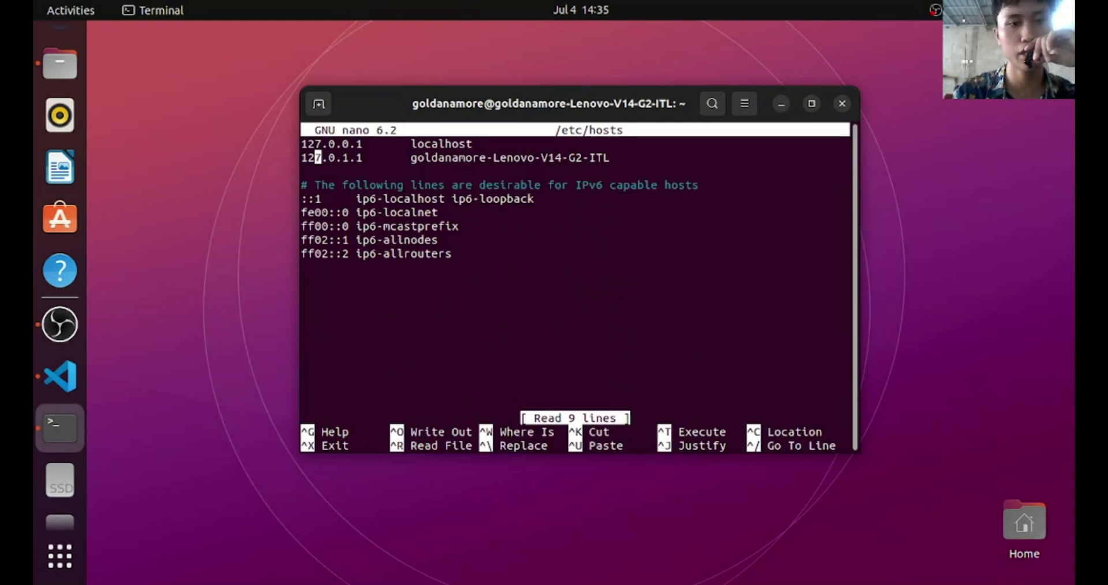
key("Right")
key("Right")
key("Right")
key("Right")
key("Right")
key("Right")
key("Right")
key("Right")
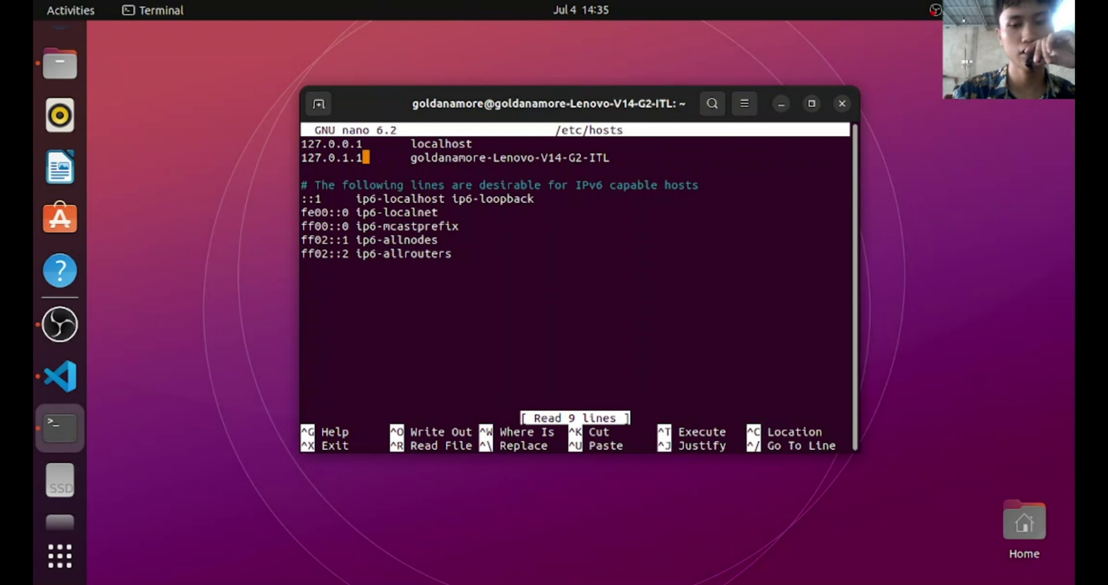
key("BackSpace")
key("BackSpace")
key("BackSpace")
key("BackSpace")
key("BackSpace")
key("BackSpace")
key("BackSpace")
key("BackSpace")
key("BackSpace")
key("BackSpace")
key("BackSpace")
key("BackSpace")
key("BackSpace")
key("BackSpace")
key("BackSpace")
key("ctrl+z")
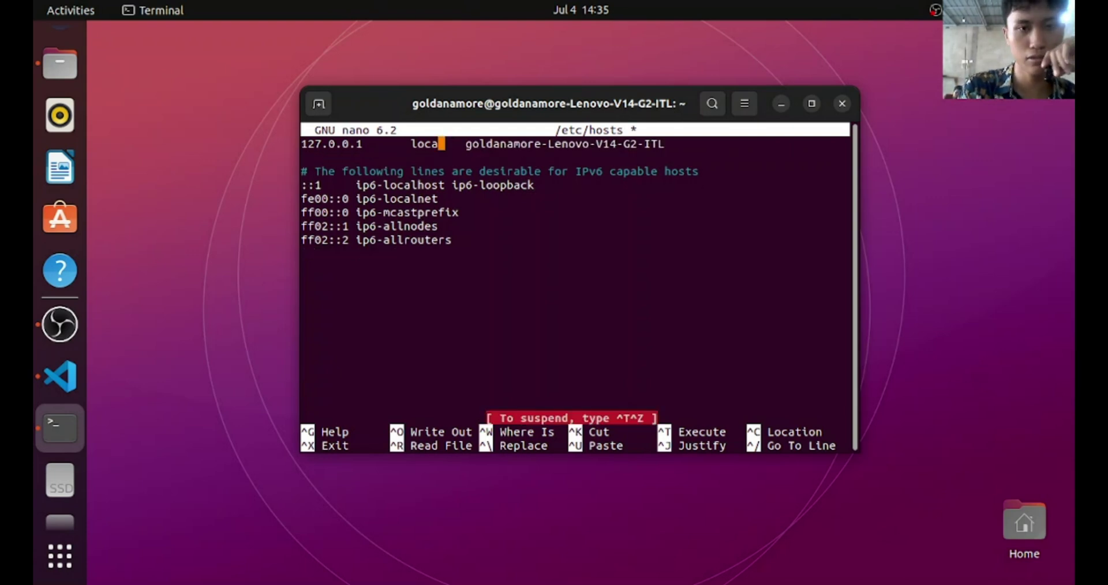
key("ctrl+x")
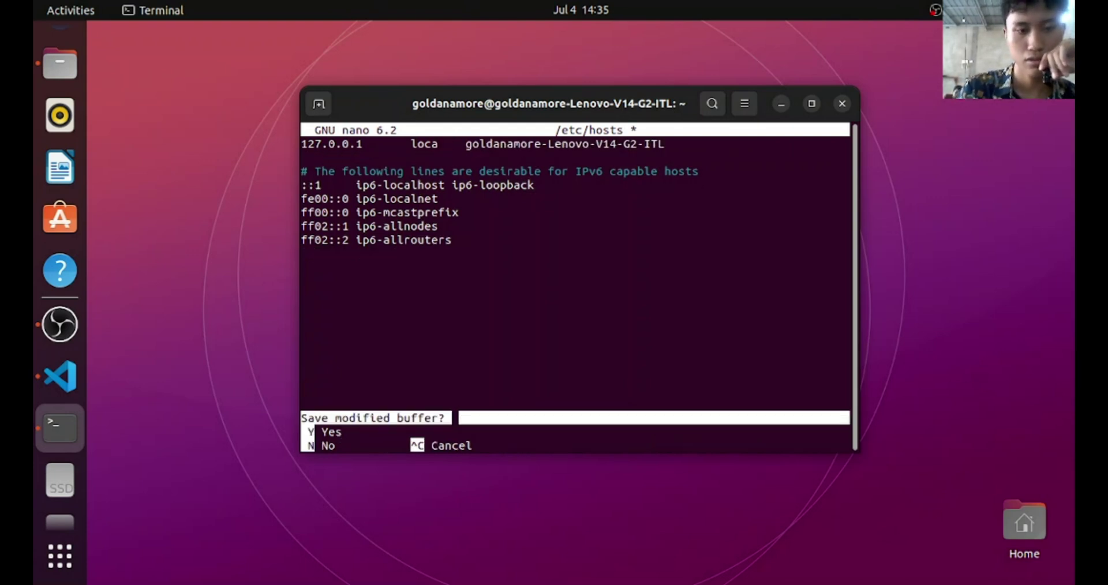
key("n")
Reopen /etc/hosts and change line 2's 127.0.1.1 to 192.168.1.1
key("Up")
key("Return")
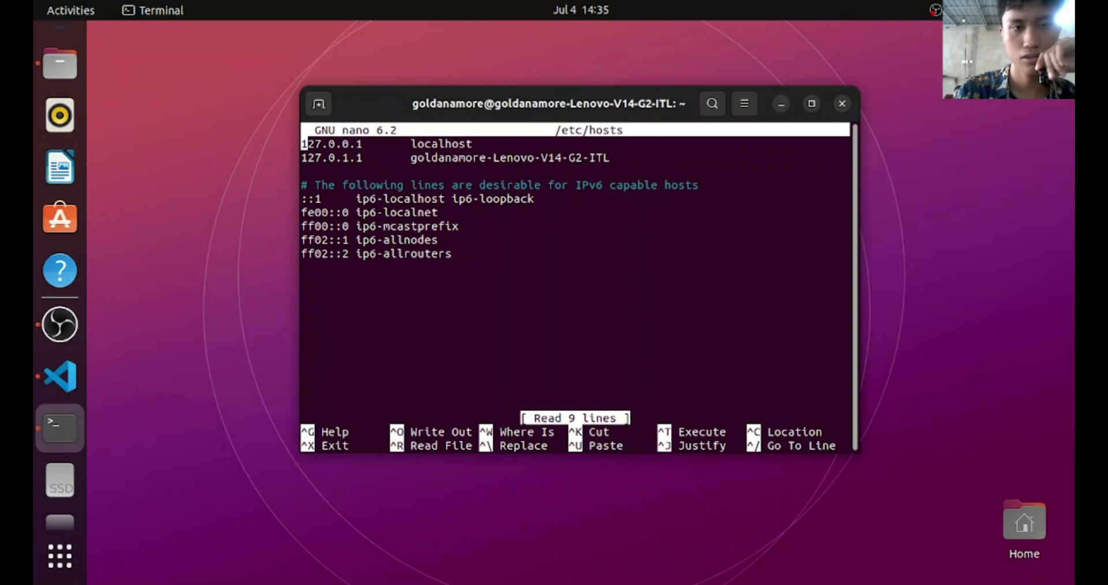
key("Down")
key("Right")
key("Right")
key("Right")
key("BackSpace")
key("BackSpace")
key("Delete")
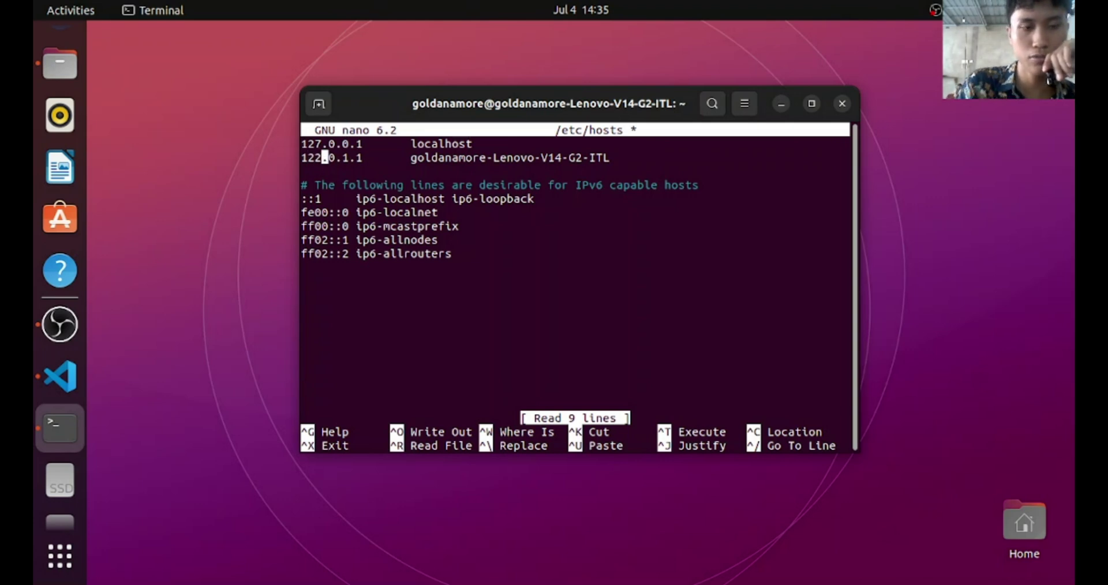
type("92.")
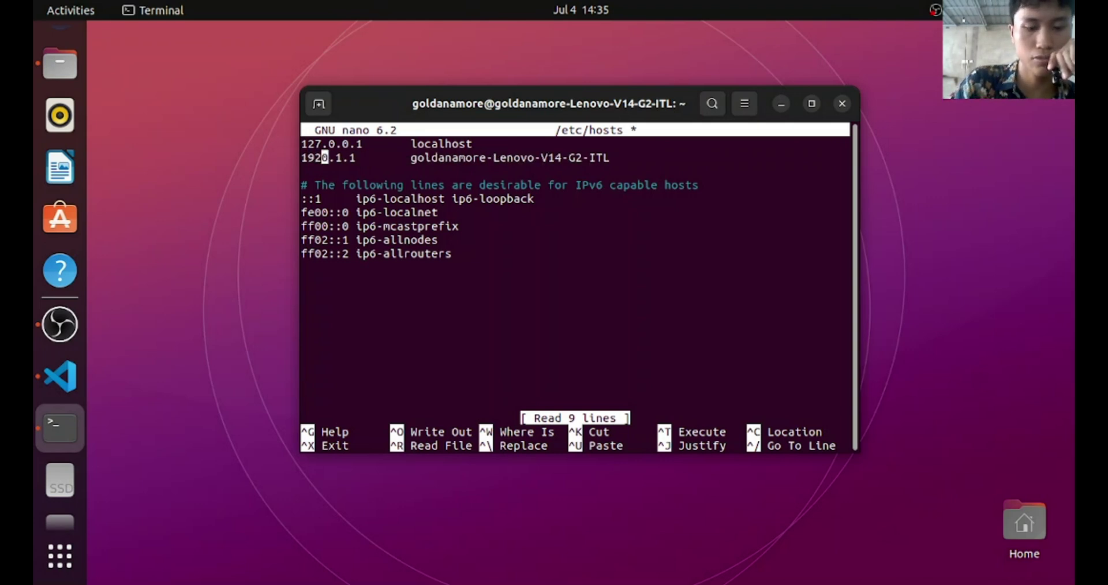
key("Delete")
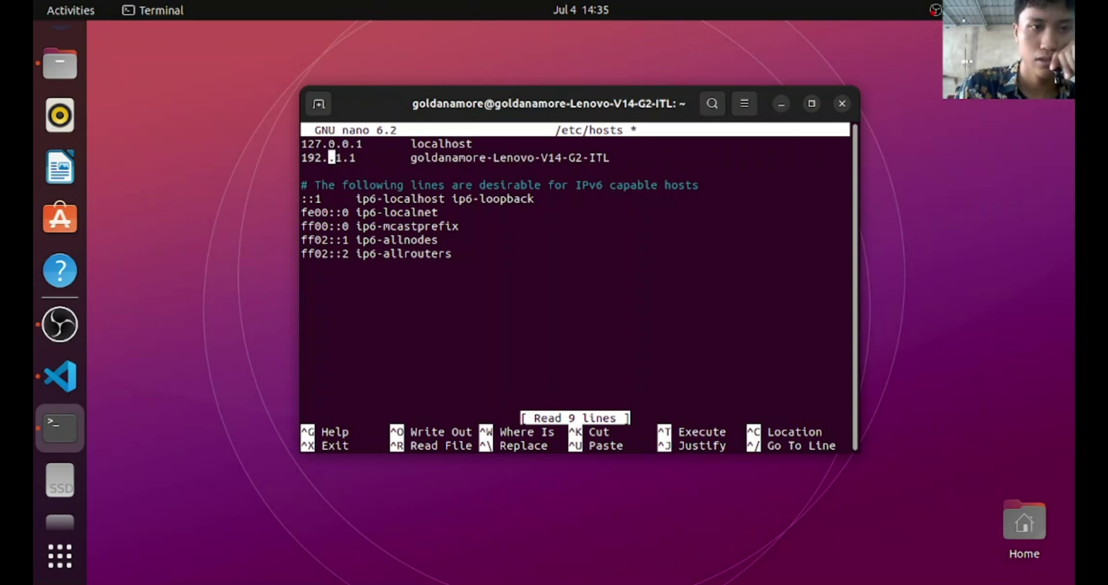
type("168")
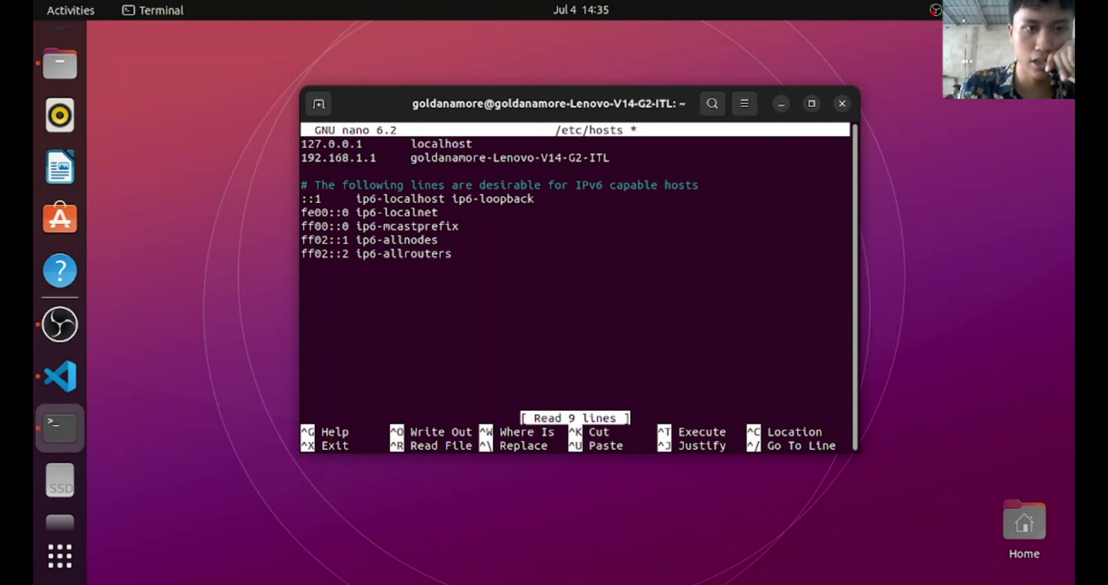
key("Right")
key("Right")
key("Right")
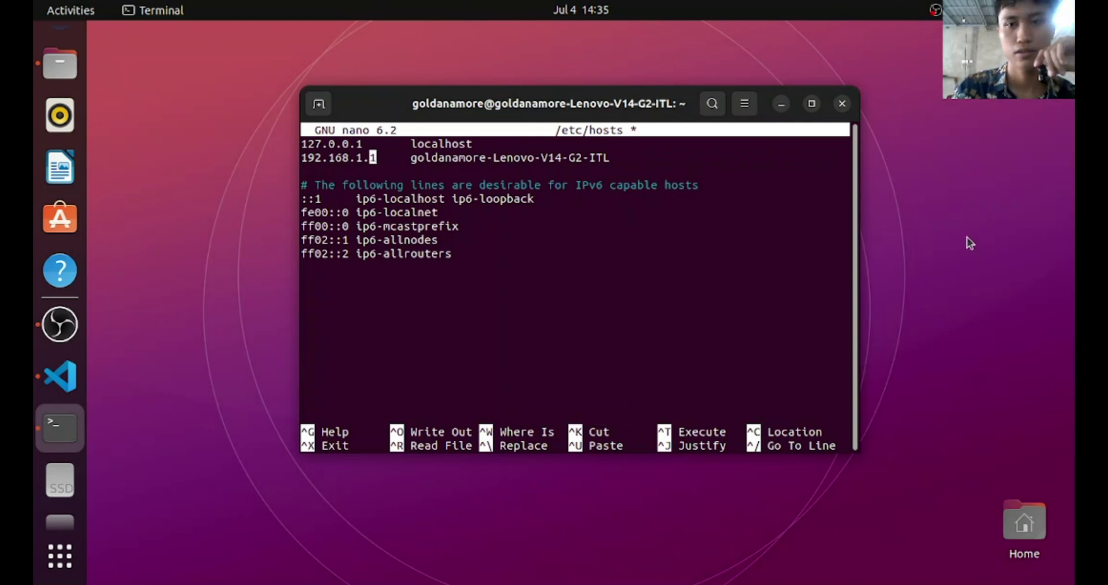
left_click(968, 236)
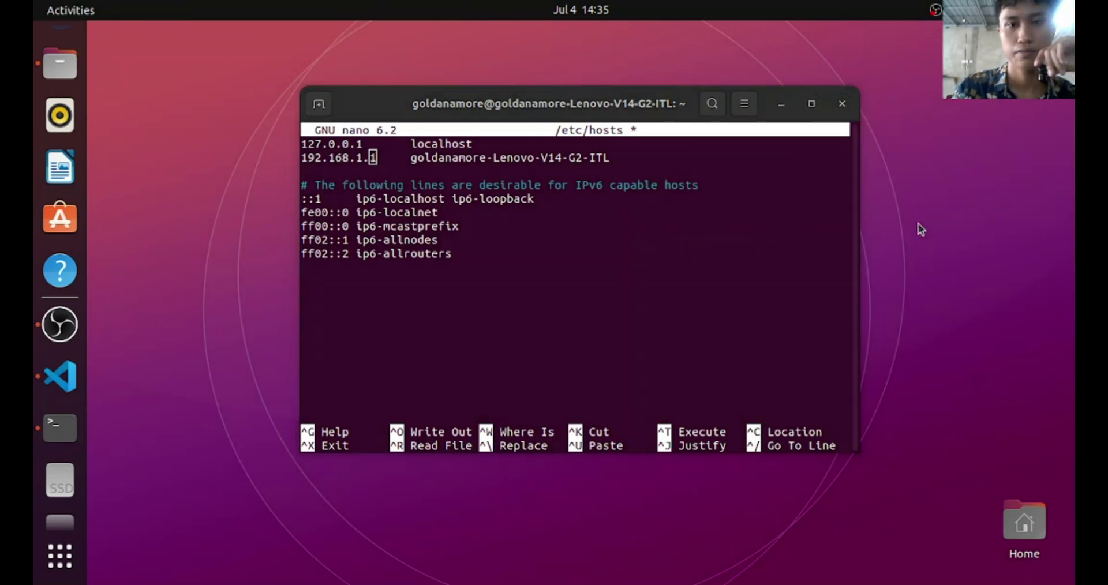
left_click(318, 104)
List interfaces with ip a, then change the hosts entry's last octet to 28
type("ip a")
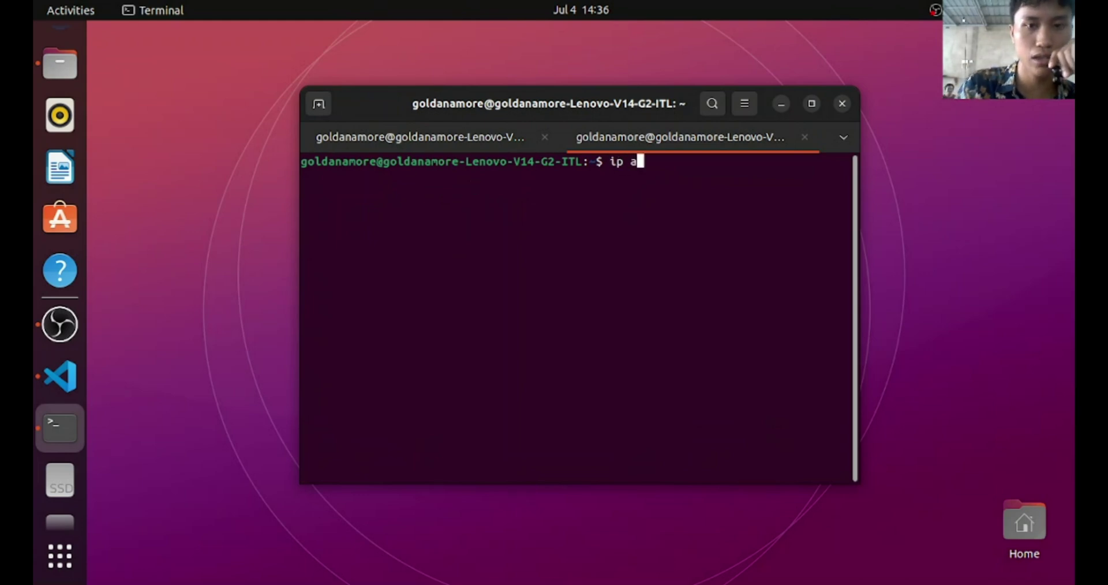
key("Return")
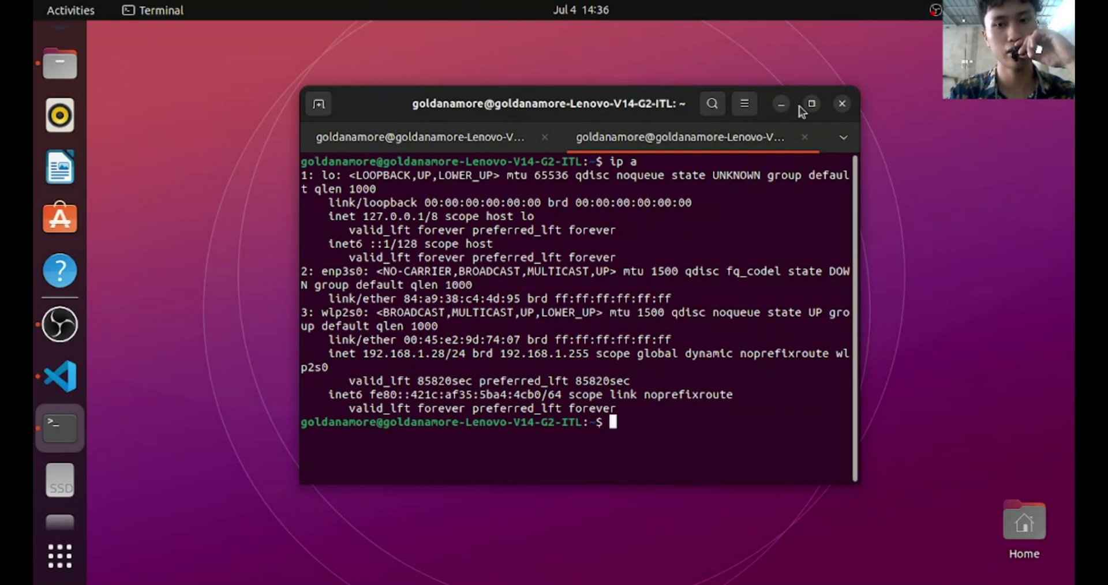
left_click(416, 136)
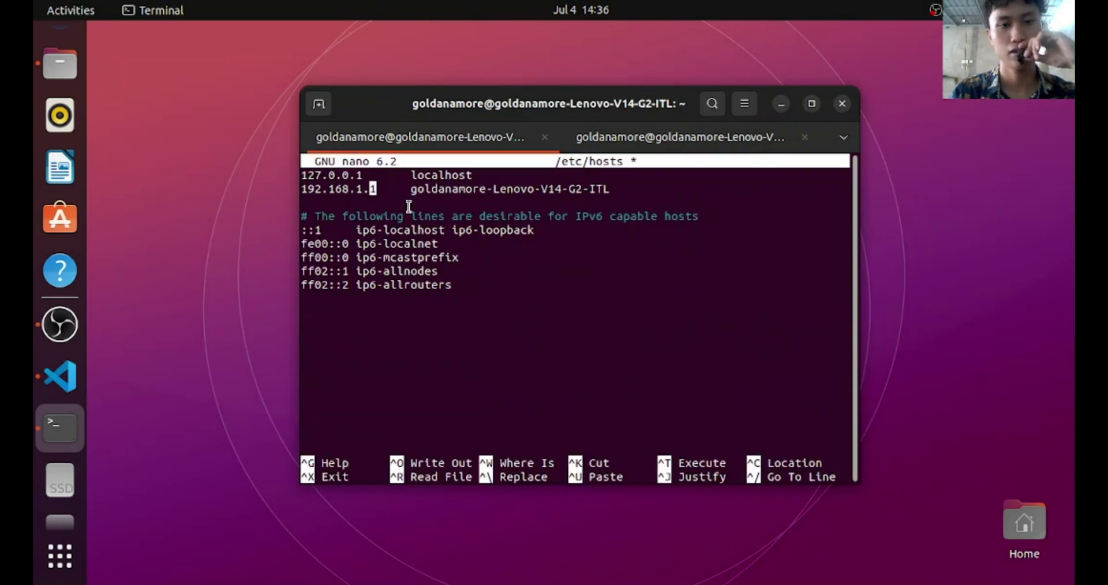
key("Delete")
type("28")
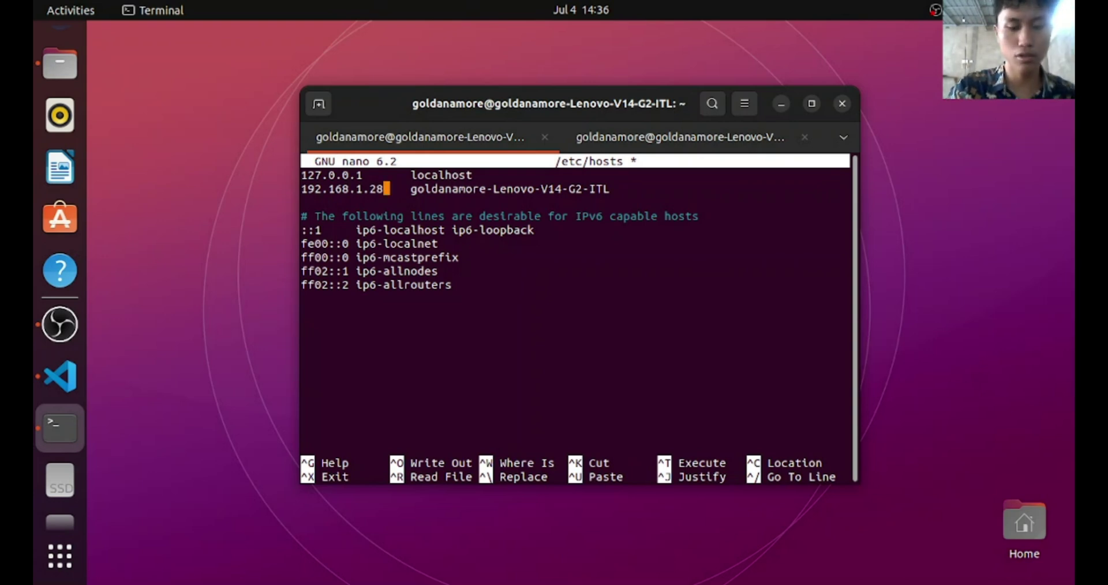
Save /etc/hosts, exit nano, and confirm hostname -i returns 192.168.1.28
key("ctrl+o")
key("Return")
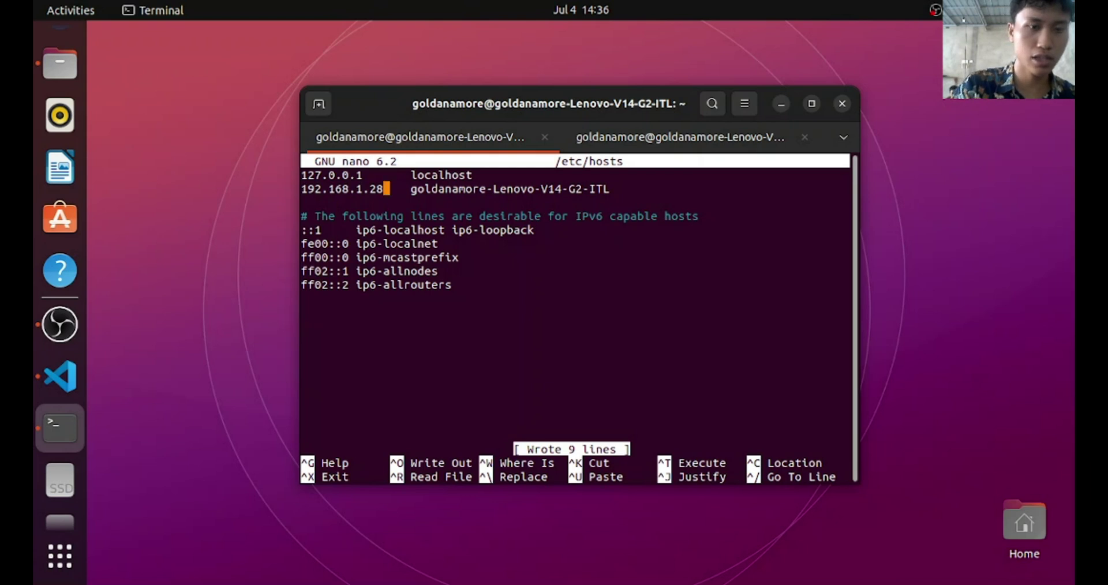
key("ctrl+x")
type("hostname -i")
key("Return")
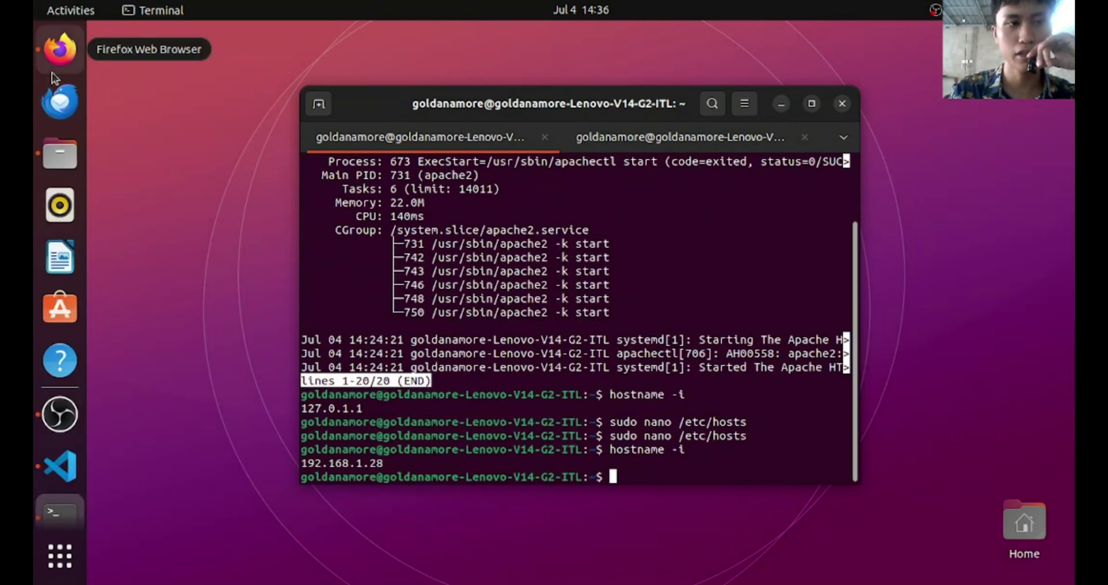
Load the Apache page at 192.168.1.28 in Firefox
left_click(60, 49)
key("ctrl+l")
key("BackSpace")
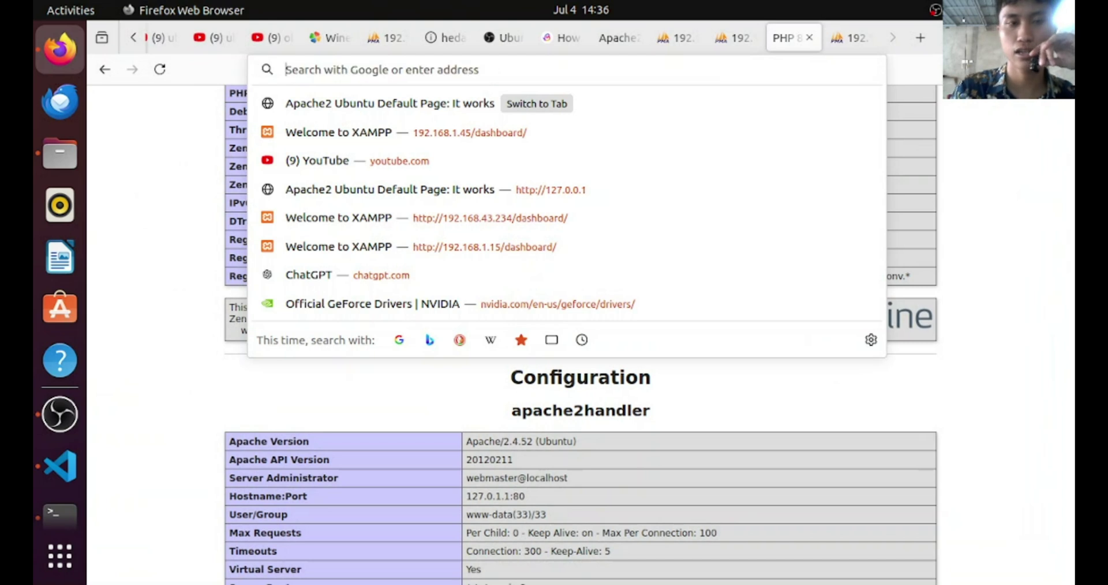
type("192.168.1.45/")
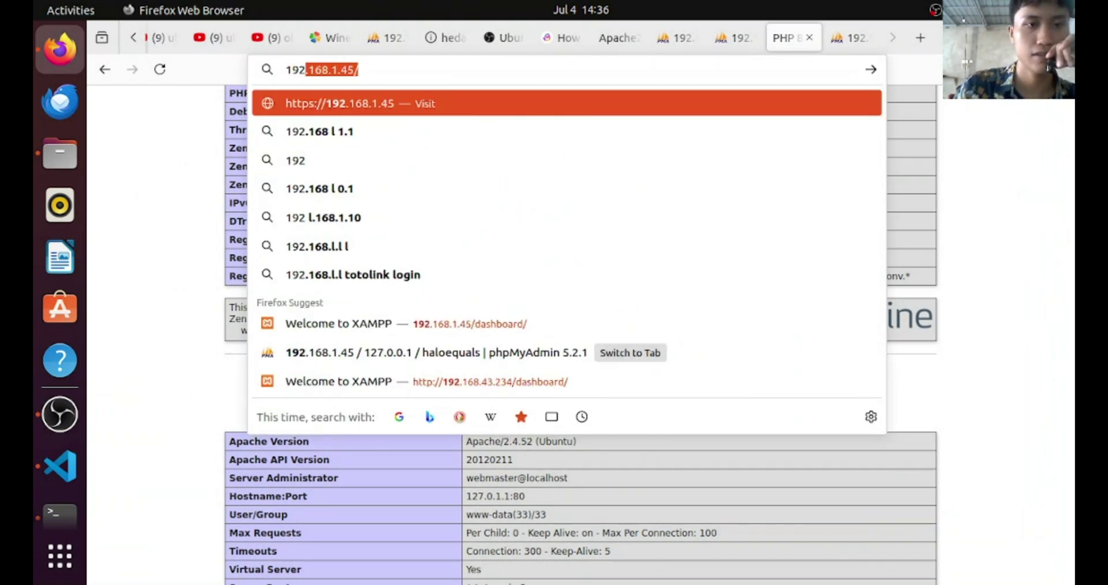
key("BackSpace")
key("BackSpace")
key("BackSpace")
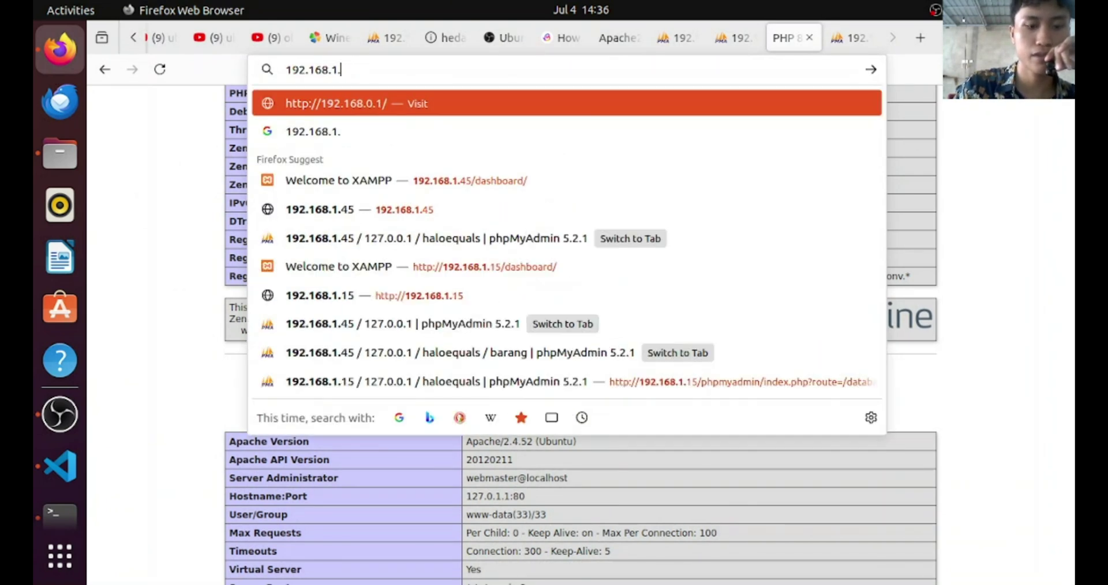
type("28")
key("Return")
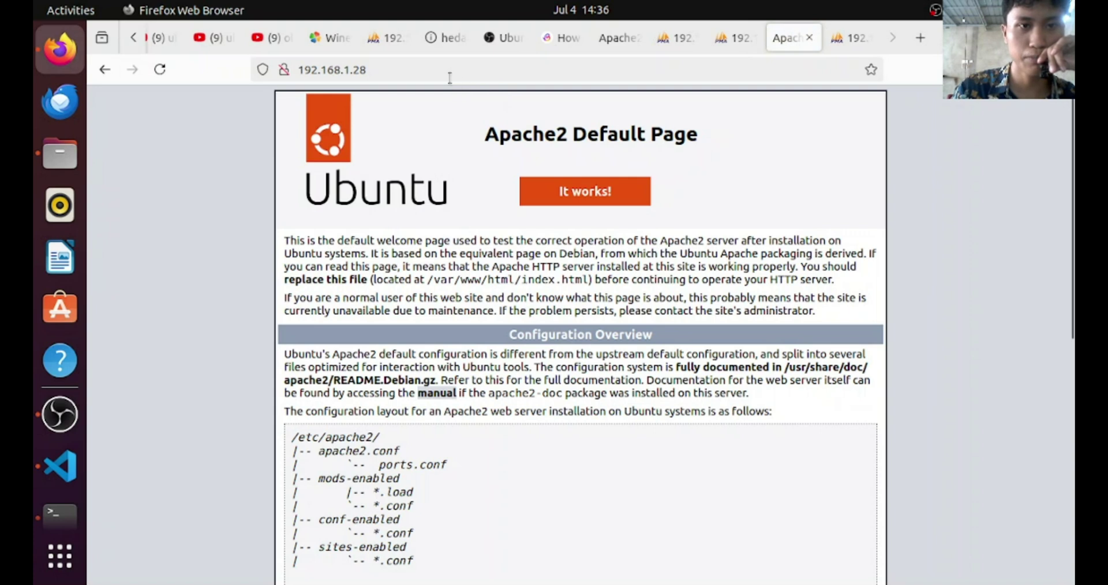
Open 192.168.1.28/info.php
left_click(457, 69)
left_click(458, 69)
type("/in")
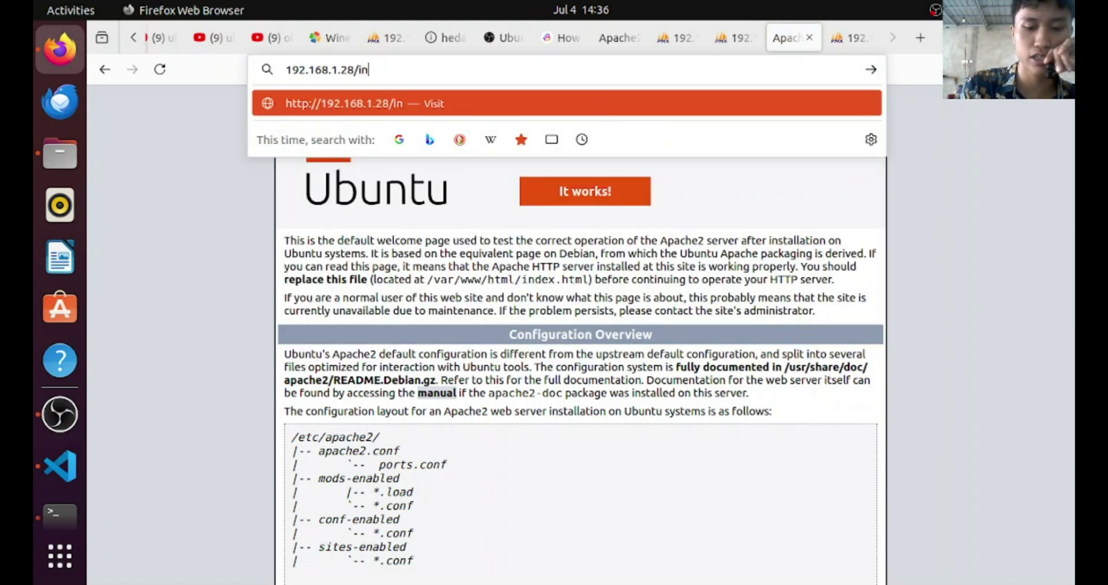
type("fo.p")
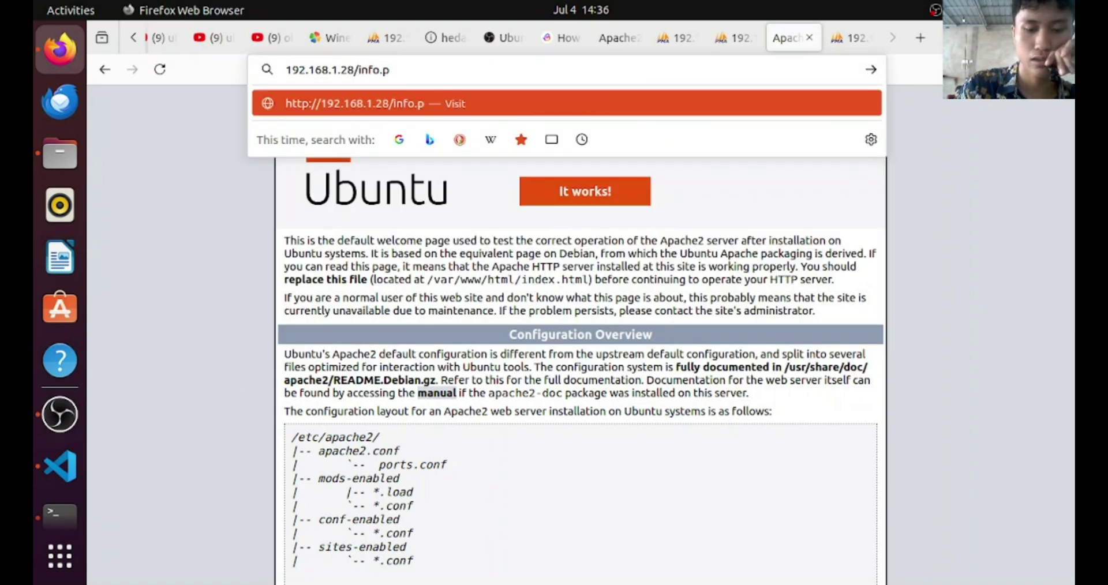
type("hp")
key("Return")
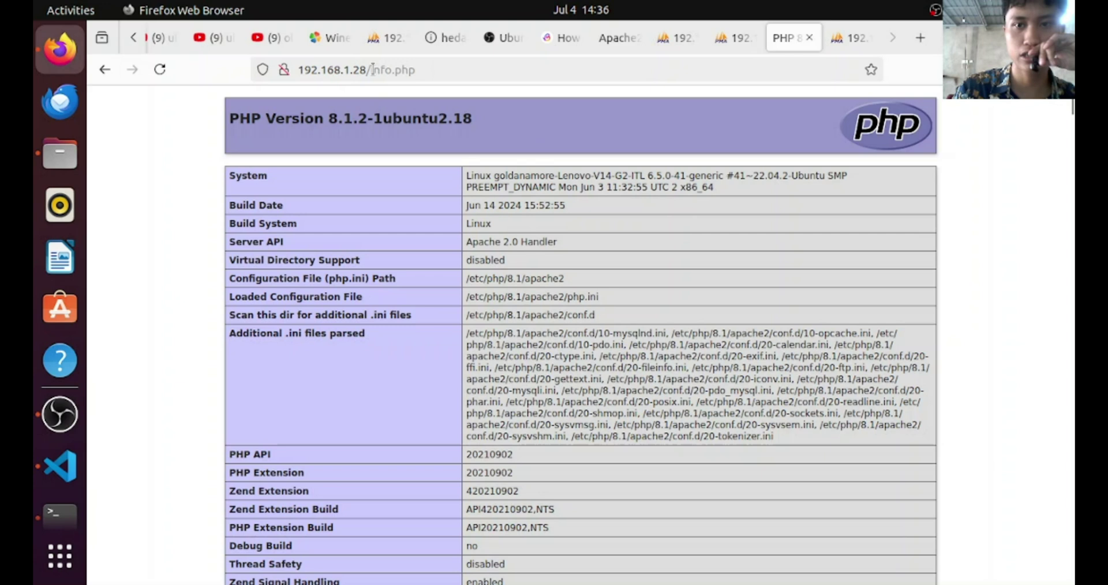
Open 192.168.1.28/haloequals, which shows the root@localhost access-denied error
left_click(435, 70)
left_click(435, 69)
key("BackSpace")
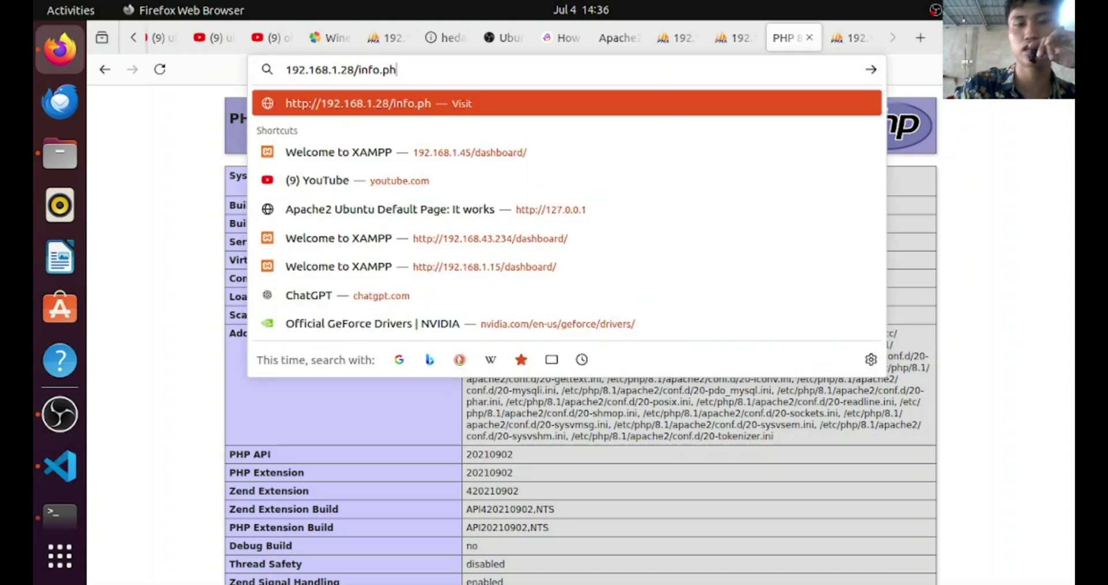
key("BackSpace")
key("BackSpace")
key("BackSpace")
key("BackSpace")
key("BackSpace")
key("BackSpace")
key("BackSpace")
type("ha")
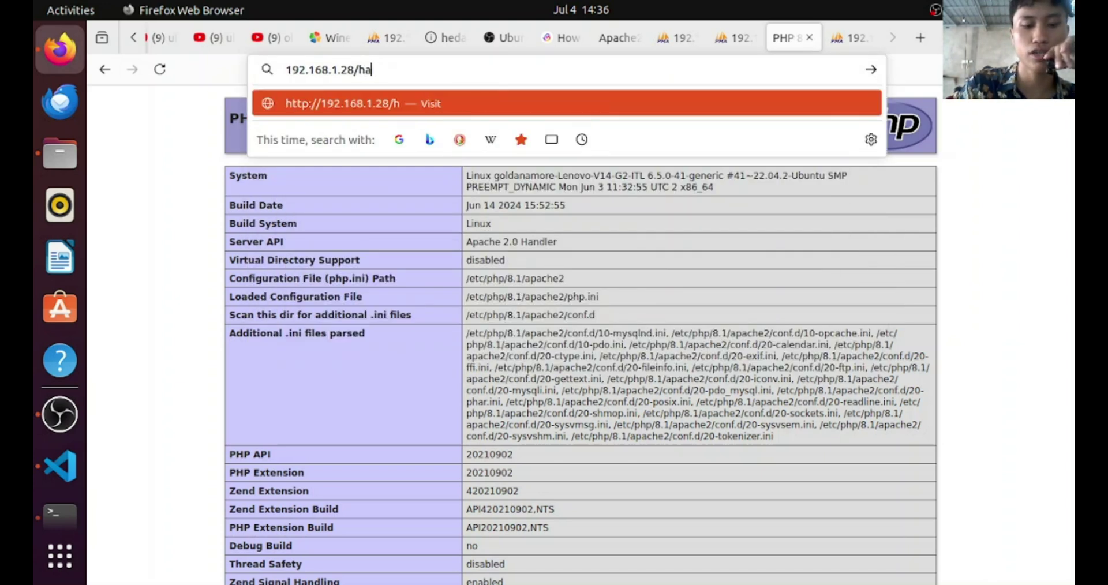
type("loequal")
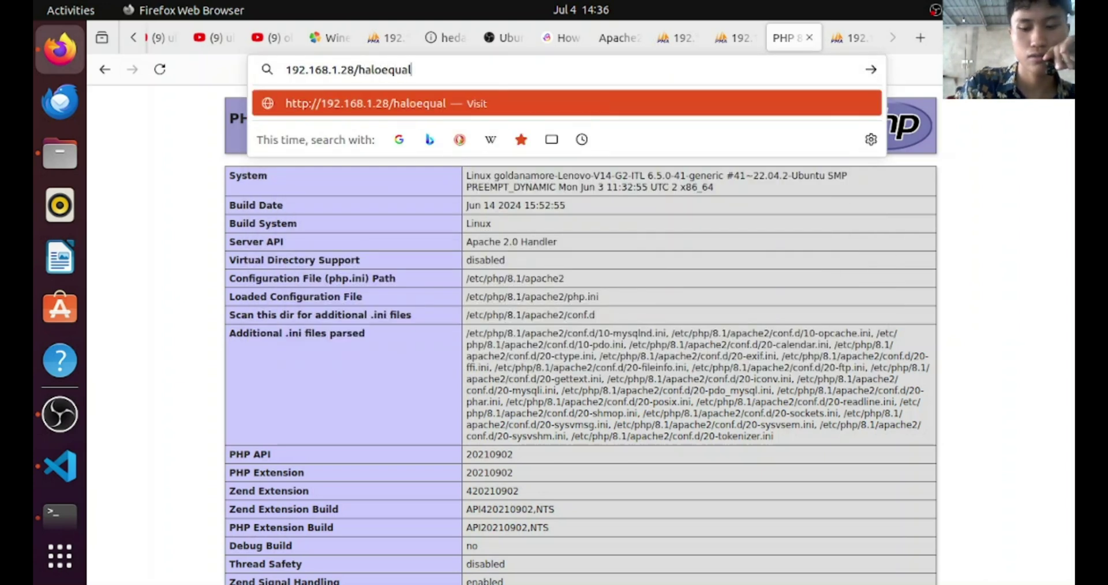
type("s")
key("Return")
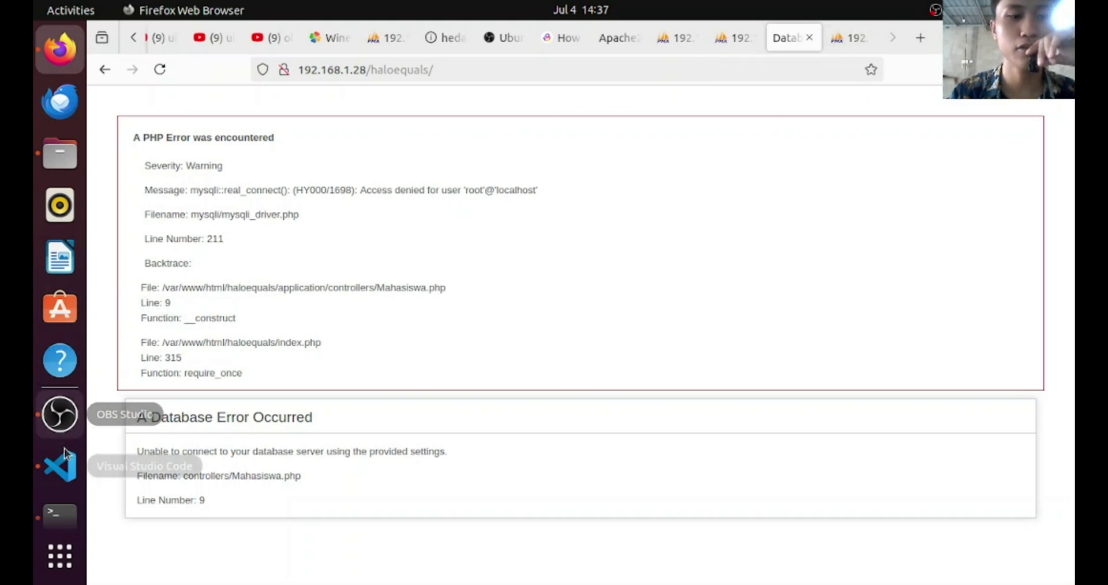
Change database.php hostname from localhost to '192.168.1.45' and username from root to '%', then save
left_click(60, 467)
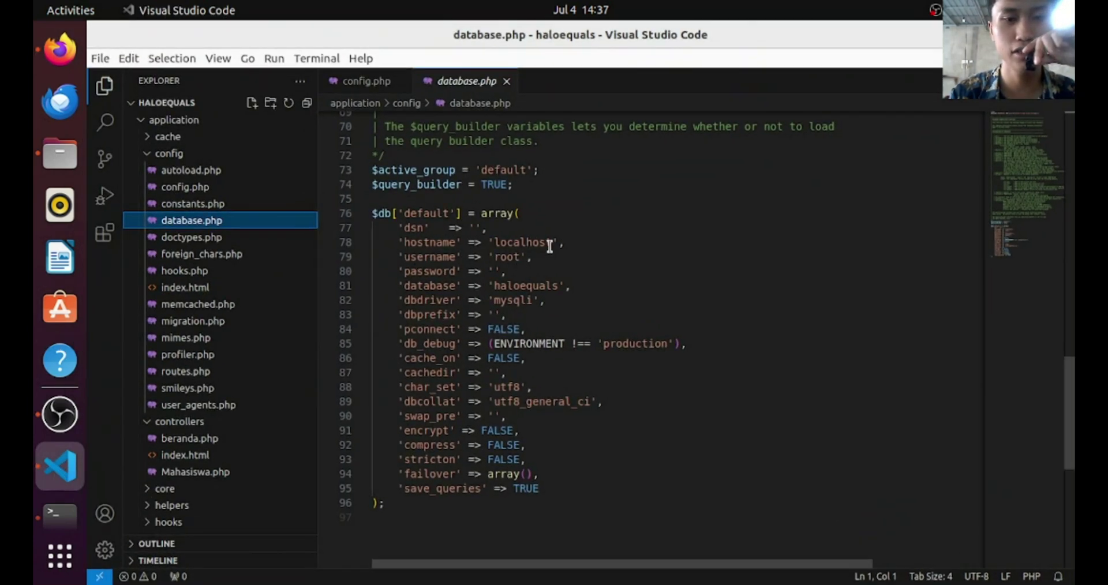
left_click(550, 245)
key("BackSpace")
key("BackSpace")
key("BackSpace")
key("BackSpace")
key("BackSpace")
key("BackSpace")
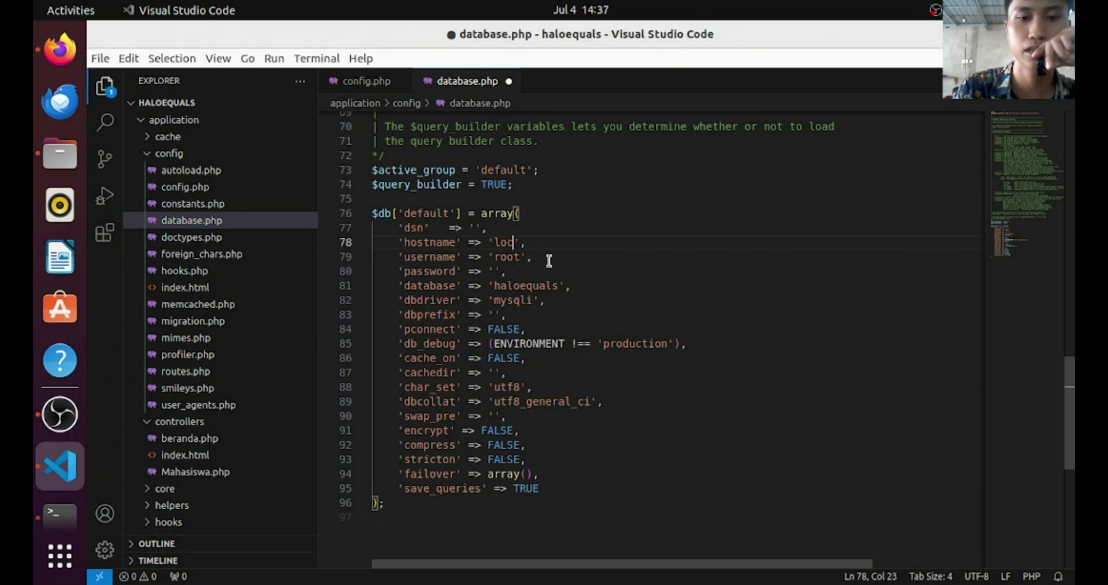
key("BackSpace")
type("192")
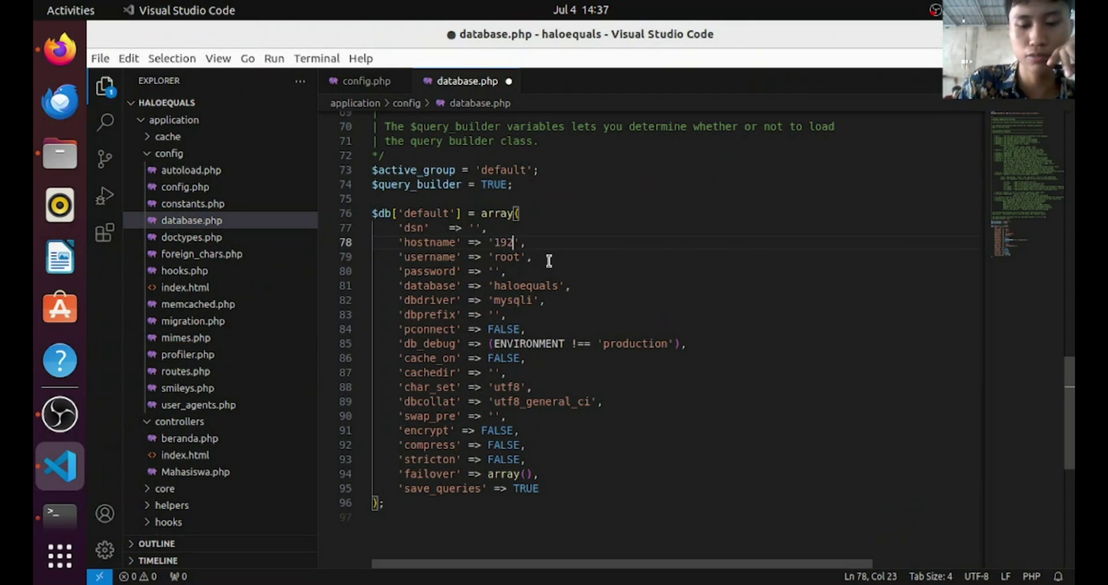
type(".168")
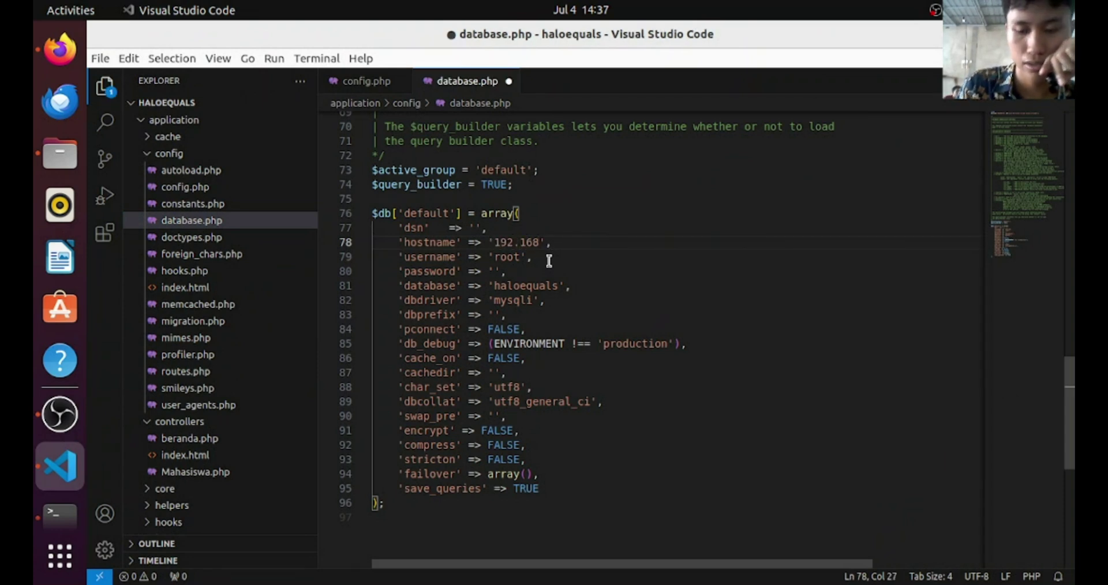
type(".1.45")
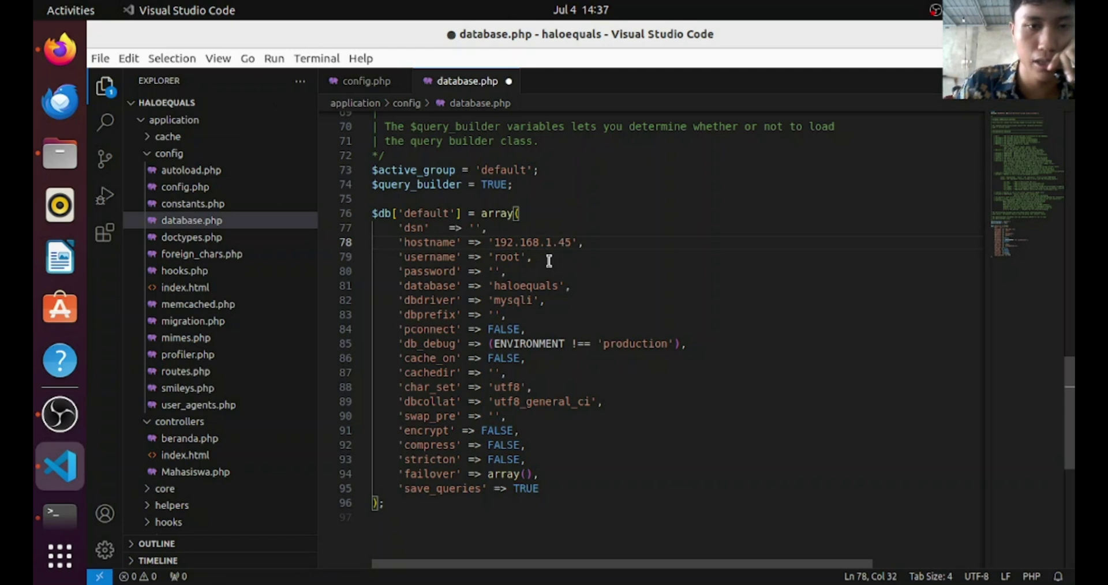
key("Down")
key("Down")
key("Up")
key("BackSpace")
key("BackSpace")
key("BackSpace")
key("BackSpace")
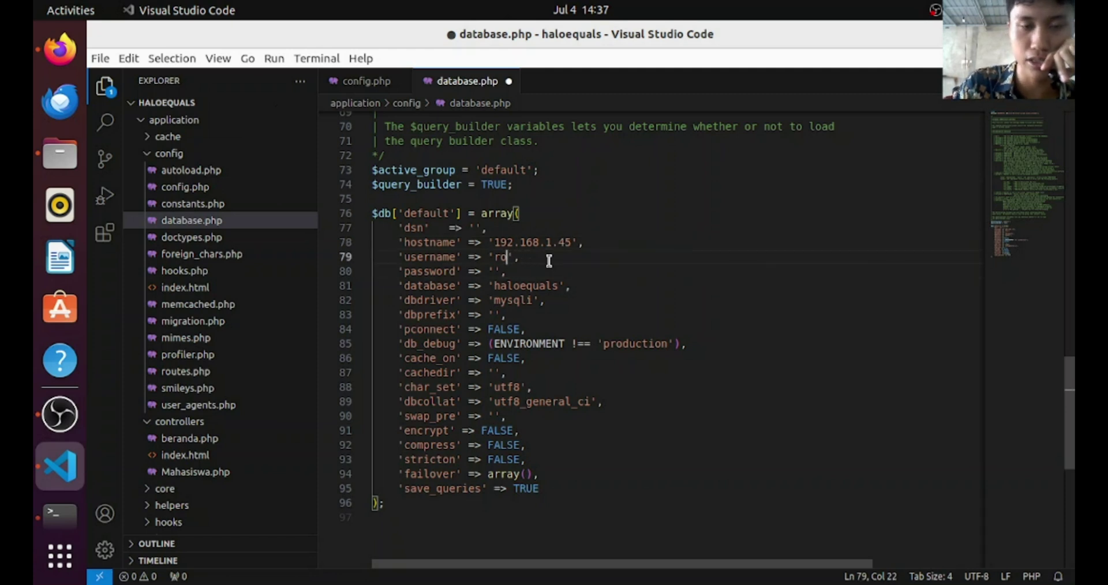
type("%")
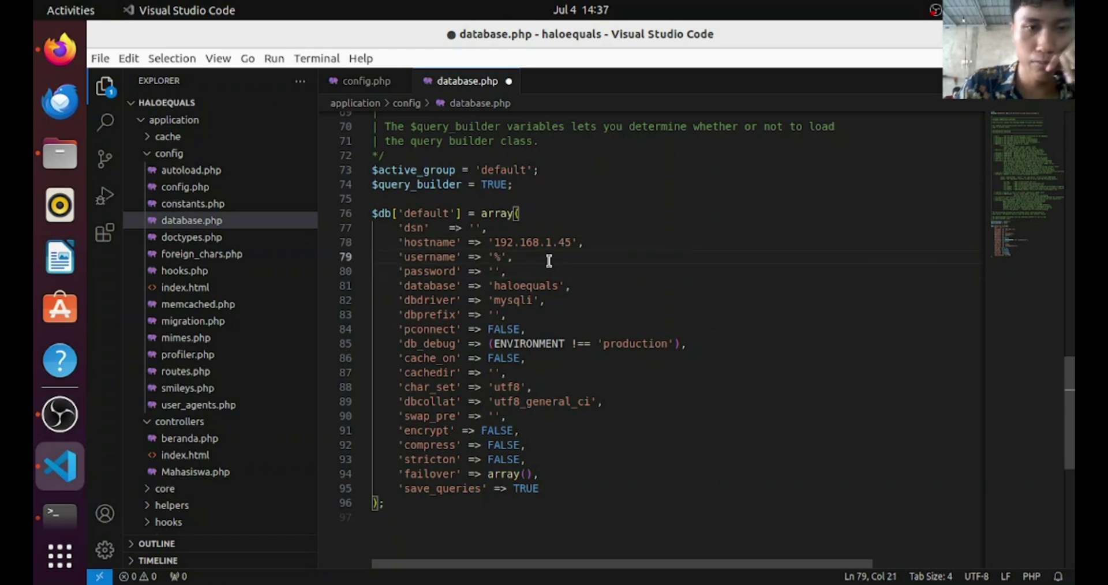
key("Down")
key("Down")
key("ctrl+s")
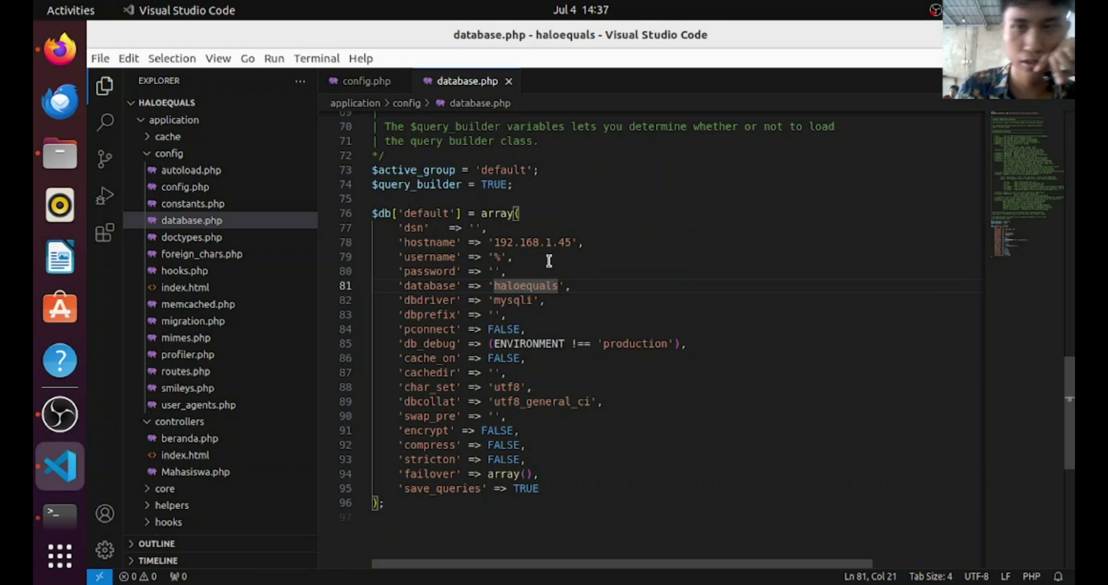
key("alt+Tab")
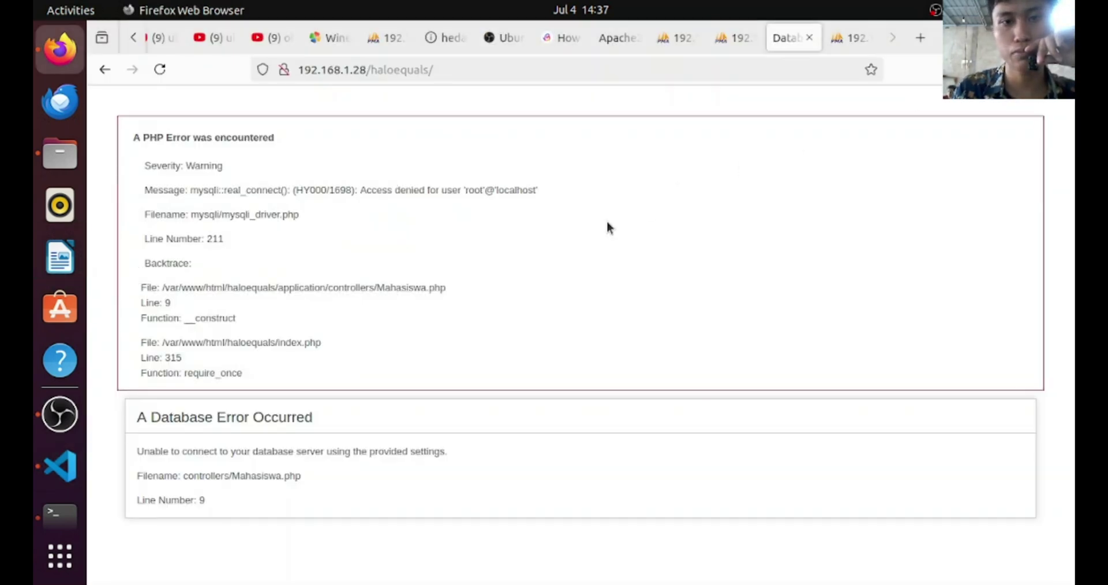
Reload haloequals with F5 and read error 1142, SELECT denied on the mahasiswa table
key("F5")
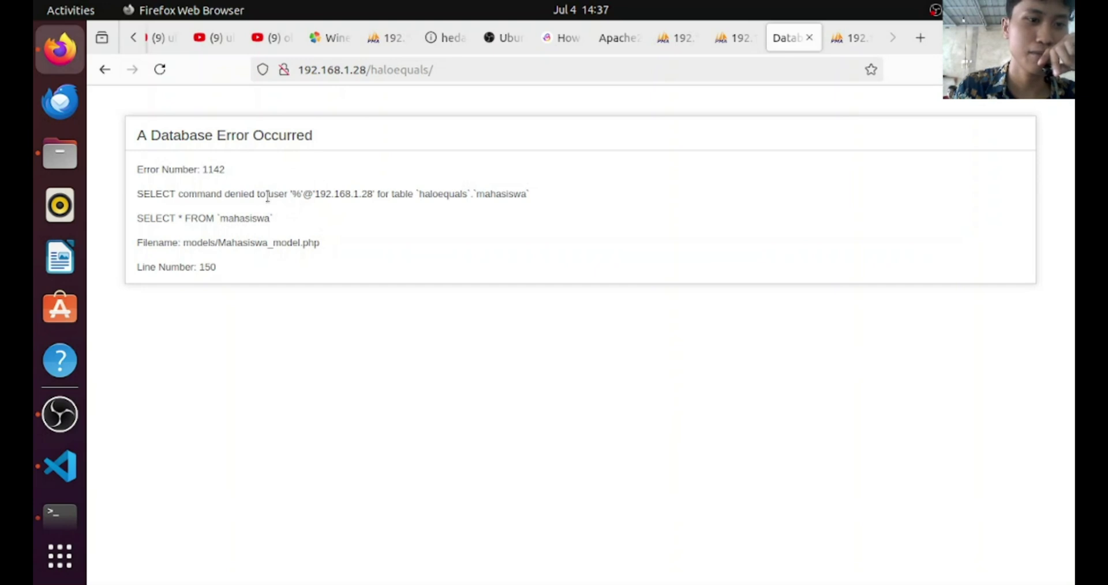
left_click_drag(228, 194, 137, 194)
left_click_drag(285, 186, 466, 198)
left_click(256, 217)
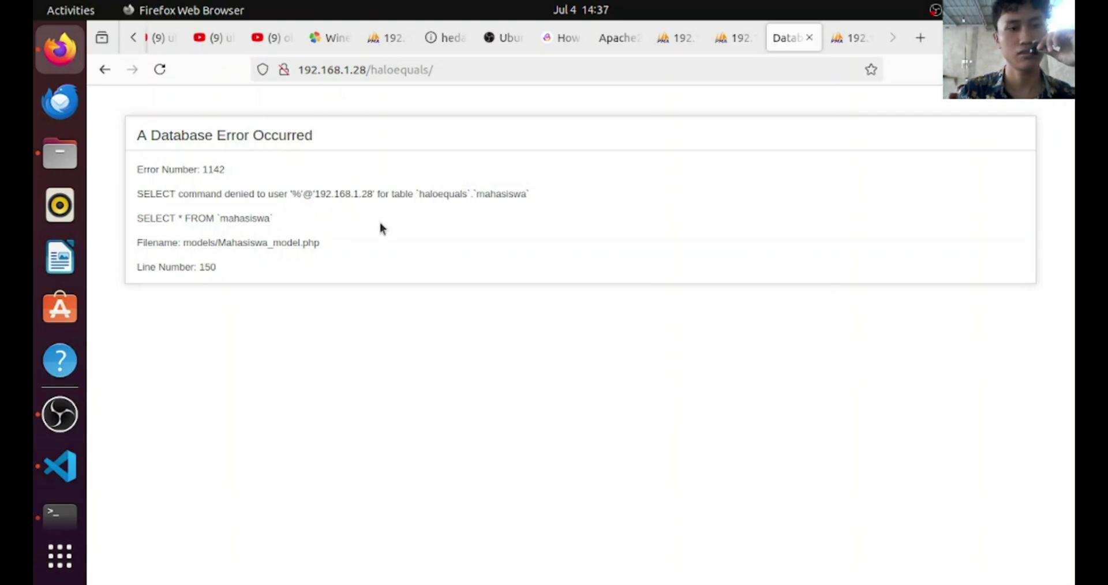
left_click(477, 77)
left_click(474, 76)
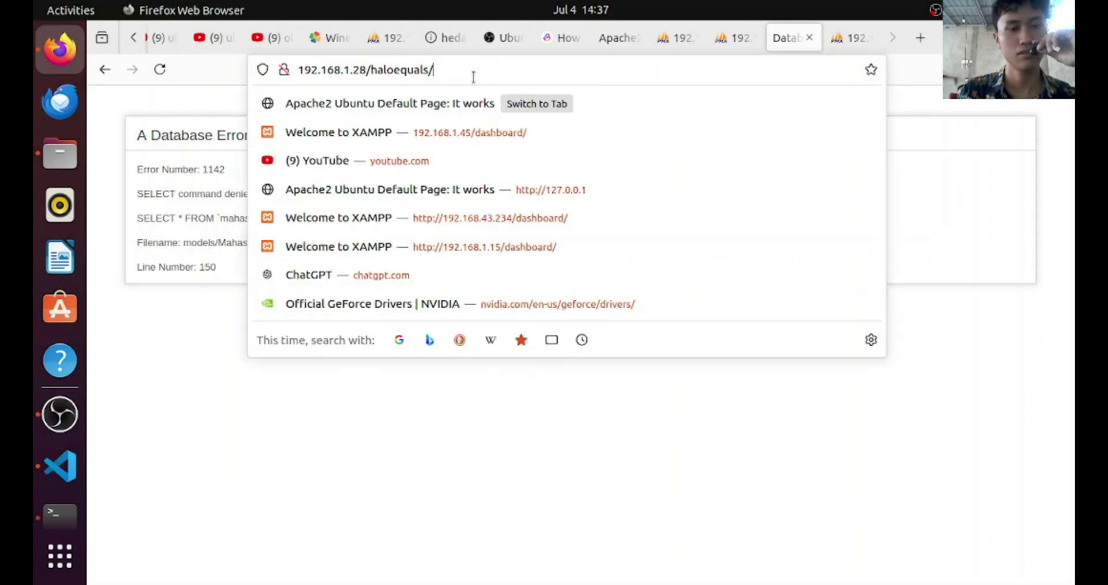
left_click(132, 379)
Switch to VS Code and open models/Mahasiswa_model.php from the Explorer
left_click(60, 430)
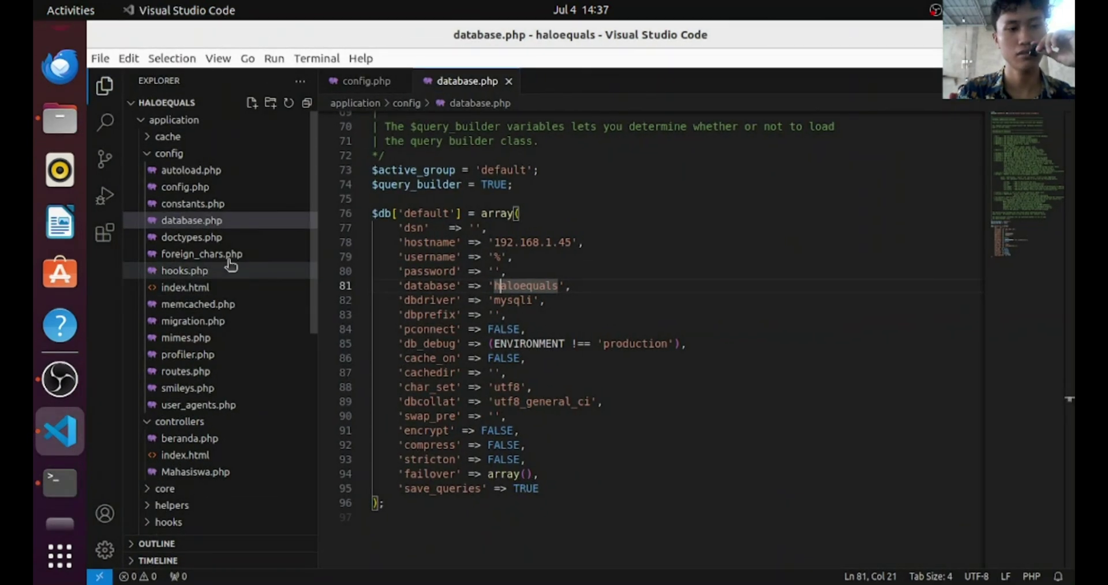
scroll(218, 358, "down", 5)
scroll(207, 289, "up", 3)
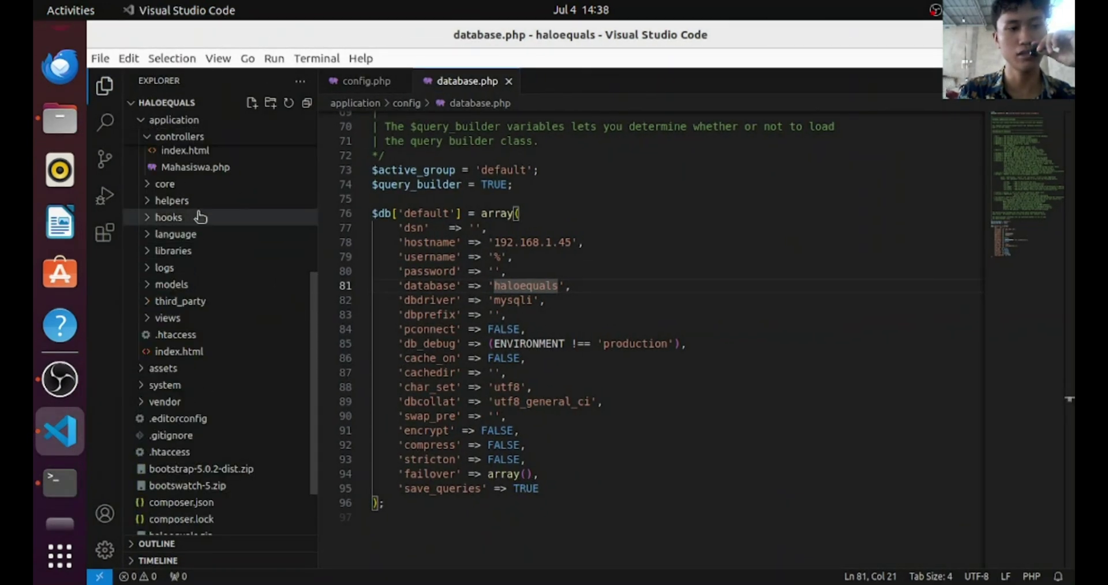
scroll(199, 218, "up", 8)
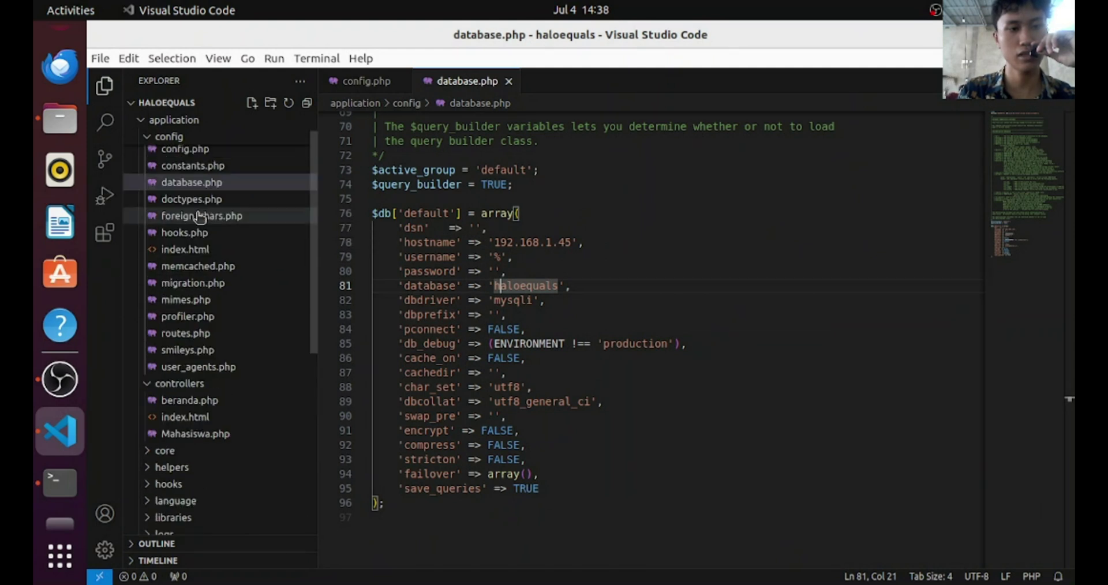
scroll(214, 324, "down", 2)
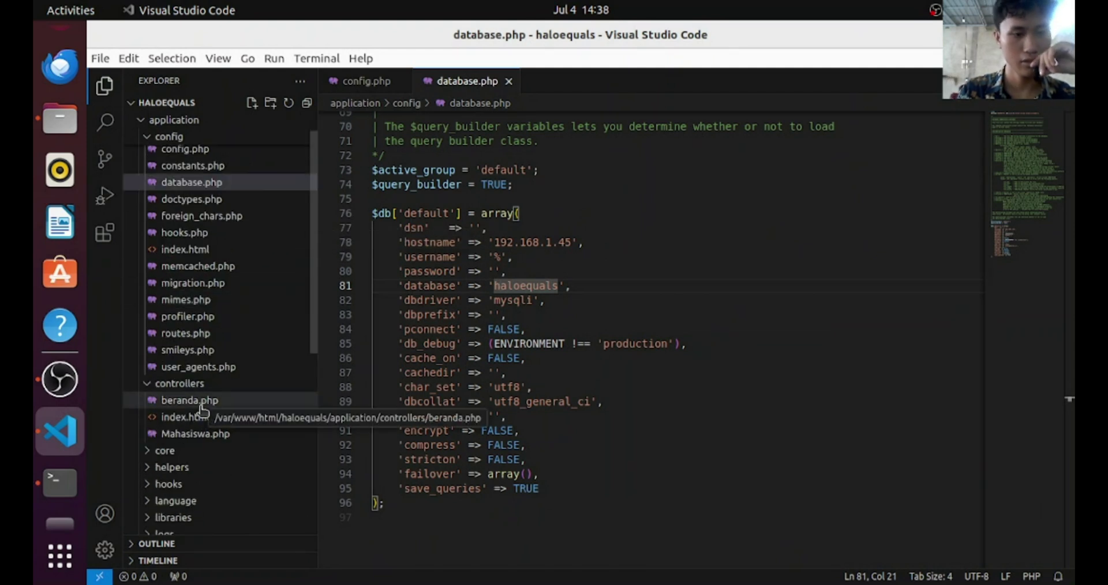
scroll(179, 424, "down", 3)
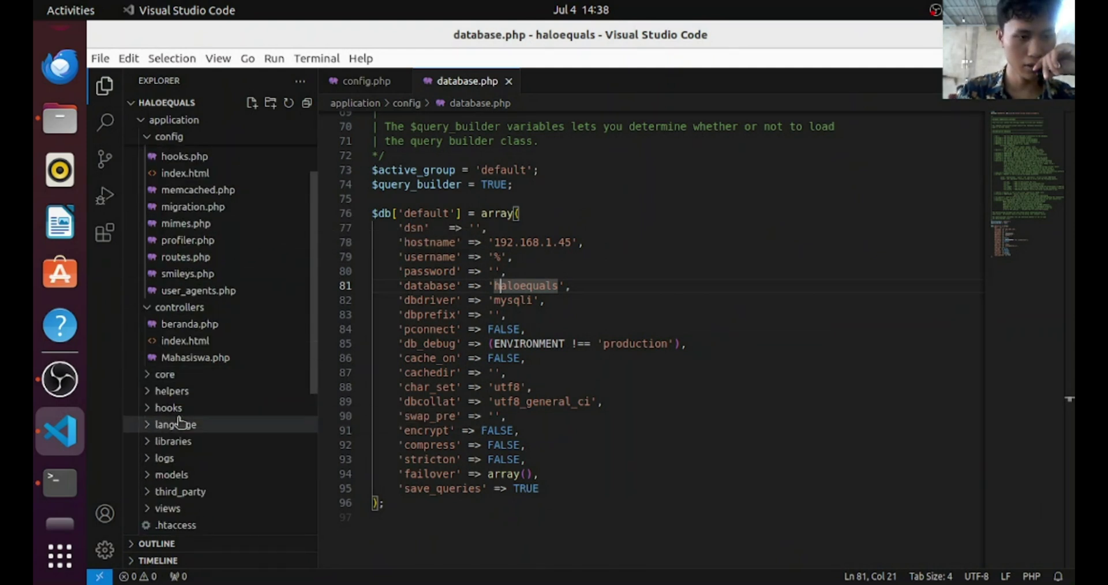
left_click(183, 475)
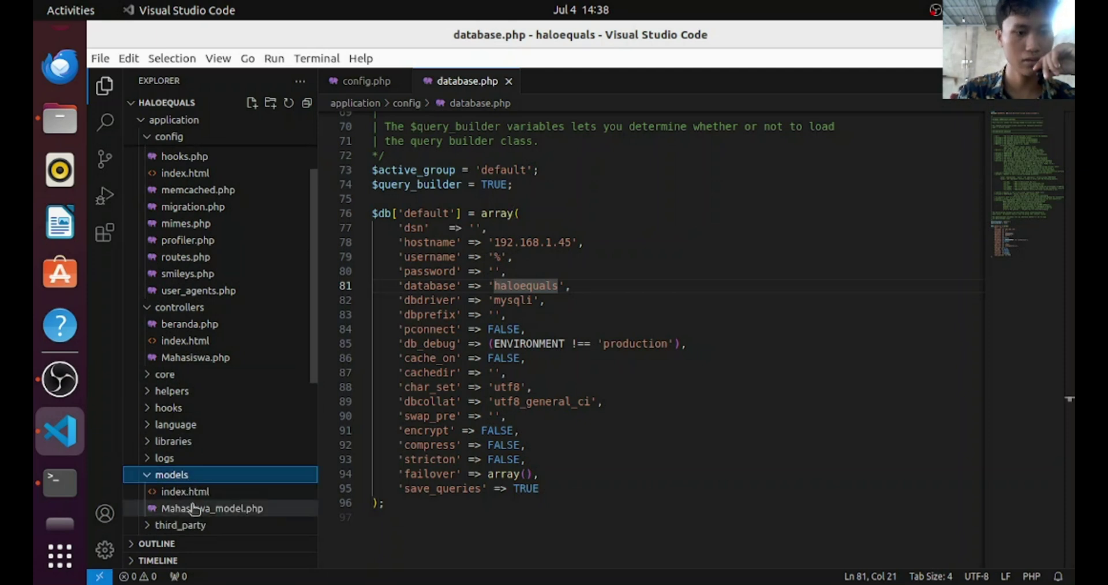
left_click(194, 508)
scroll(478, 247, "down", 15)
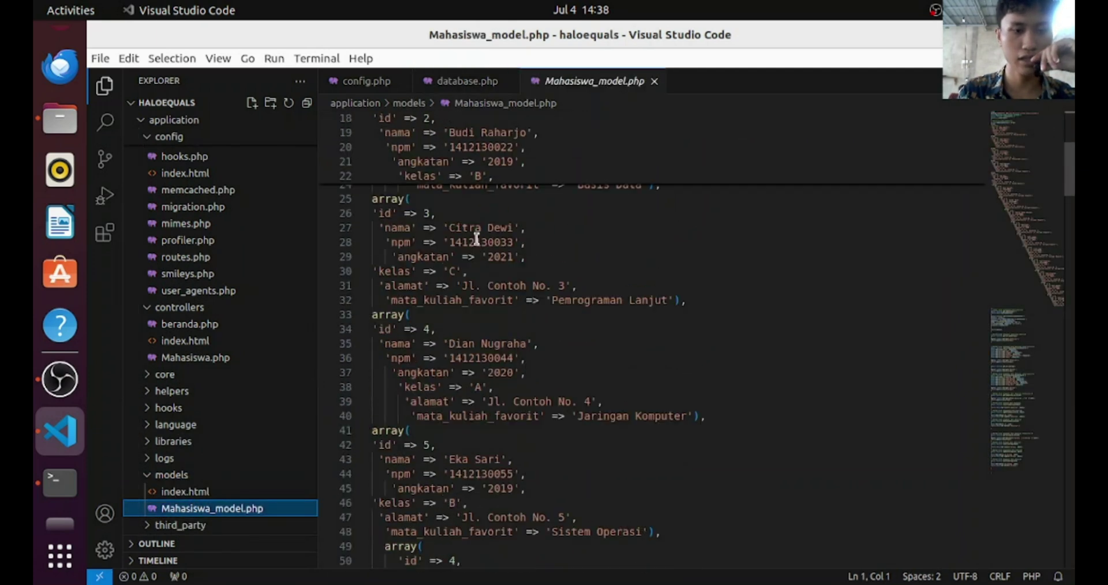
scroll(478, 247, "down", 20)
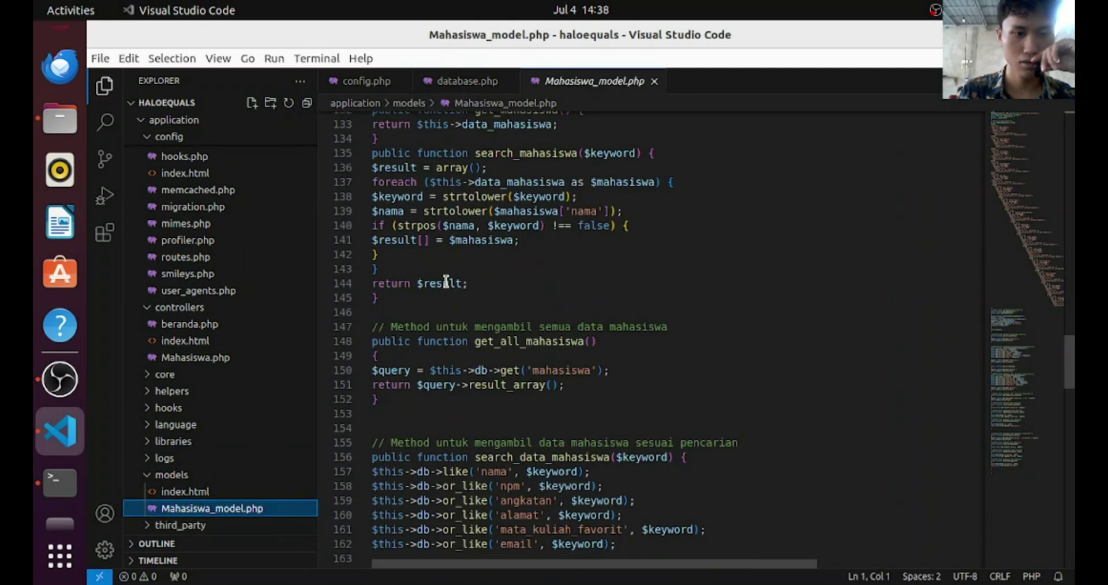
Inspect the get_all_mahasiswa query around line 150, including the mahasiswa table name and returned results
left_click(406, 370)
left_click(488, 370)
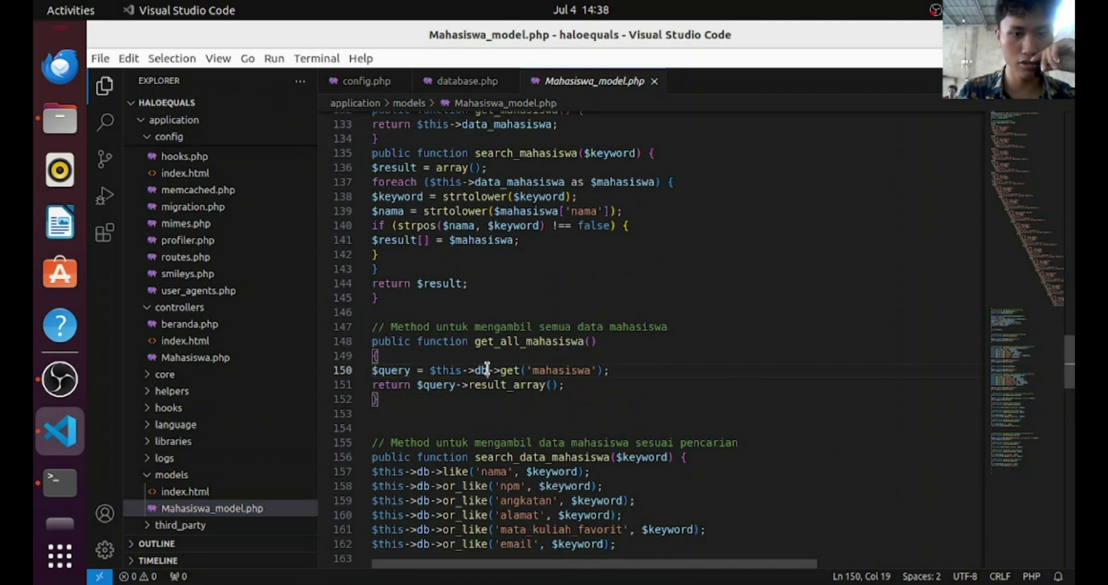
left_click(560, 372)
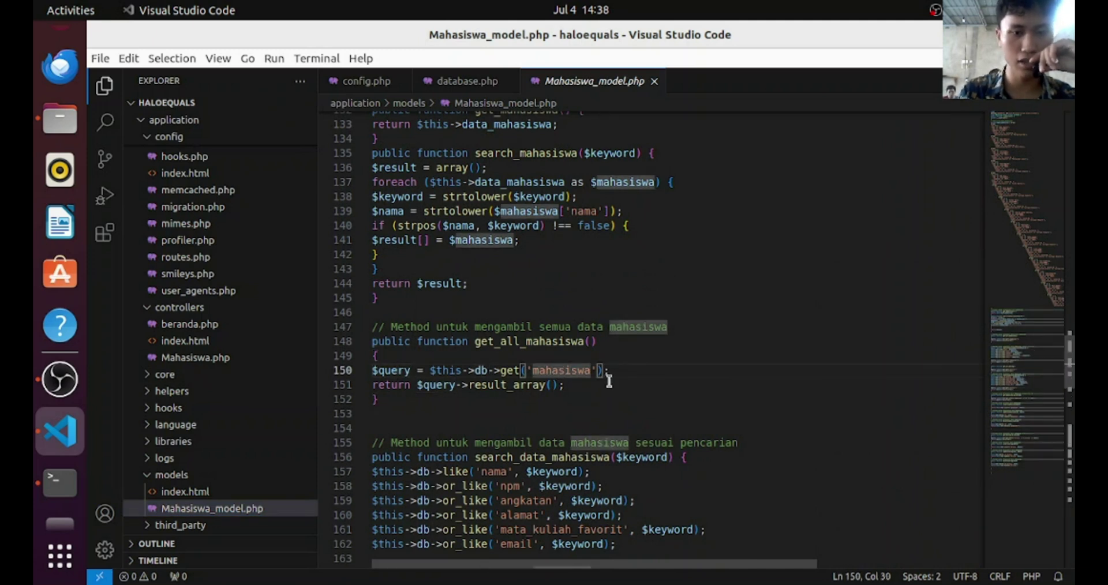
left_click(594, 385)
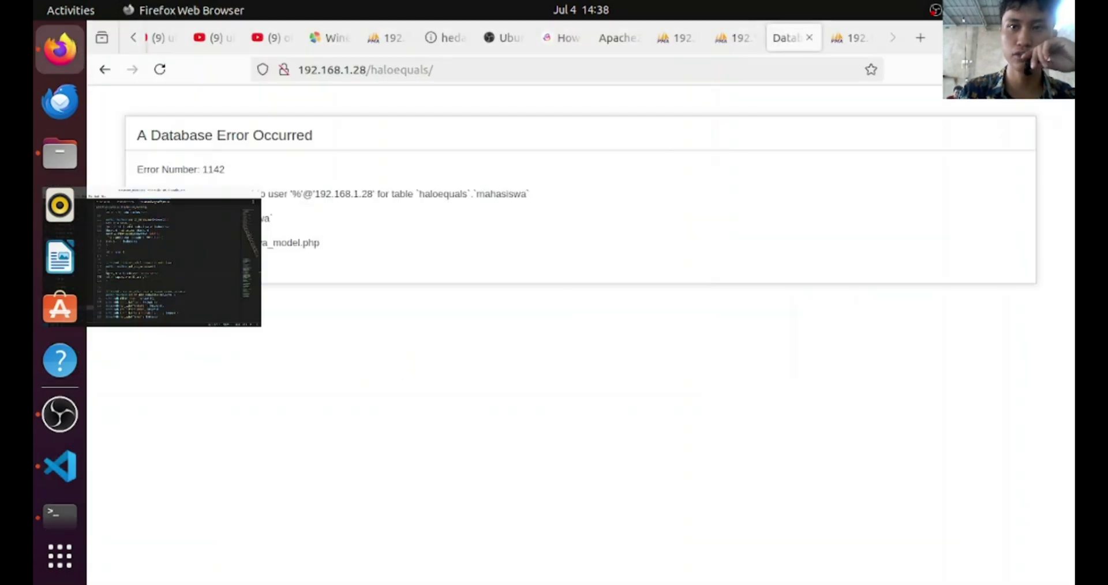
Check the database error page in Firefox, then raise the OBS Studio window
key("alt+Tab")
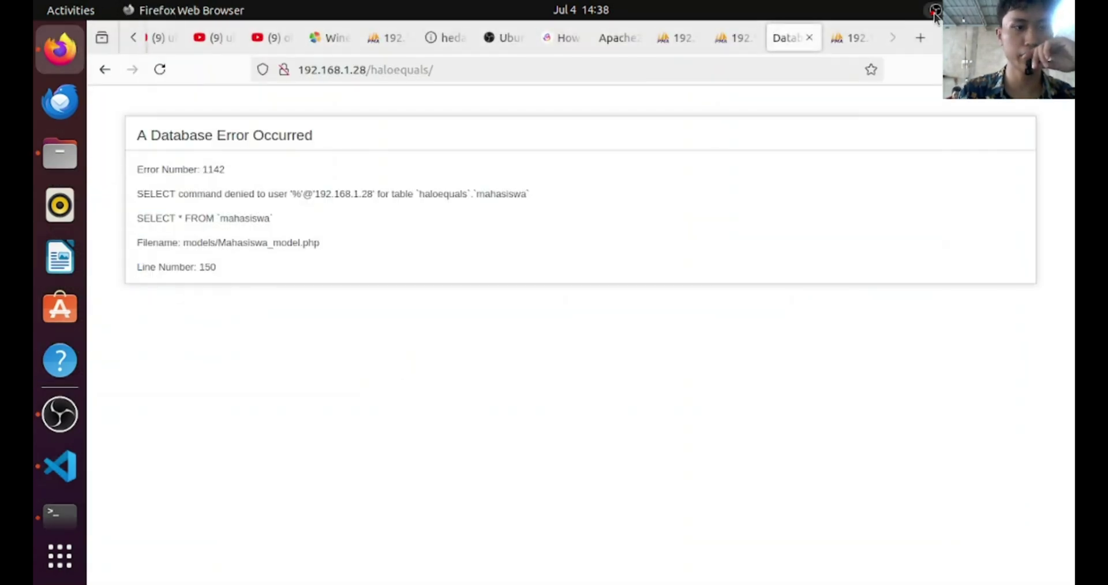
left_click(935, 11)
left_click(646, 228)
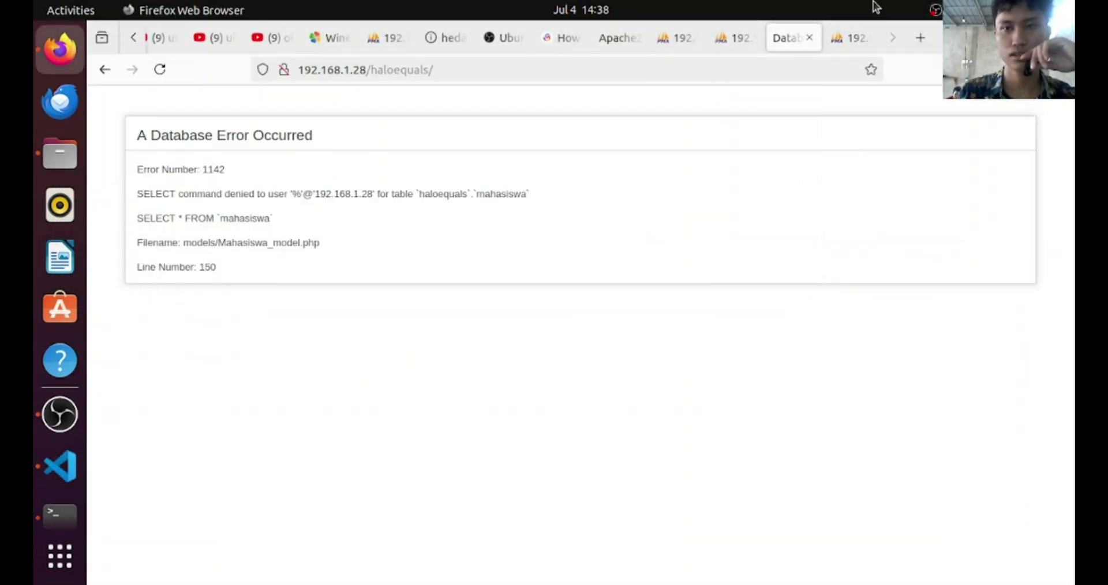
left_click(57, 430)
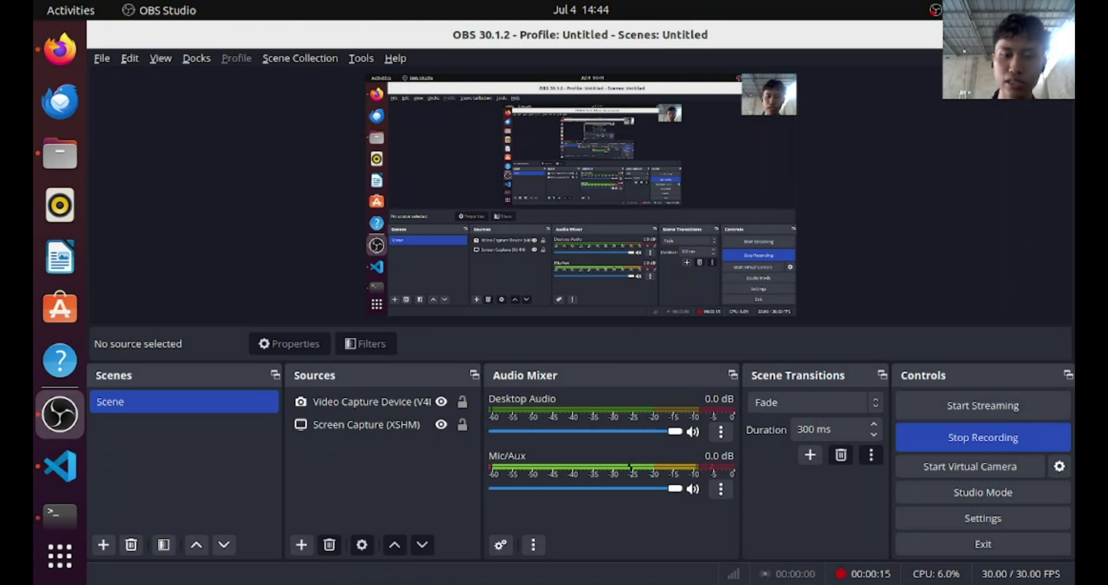
Minimize OBS so the ChatGPT conversation in Firefox is visible again
left_click(1002, 34)
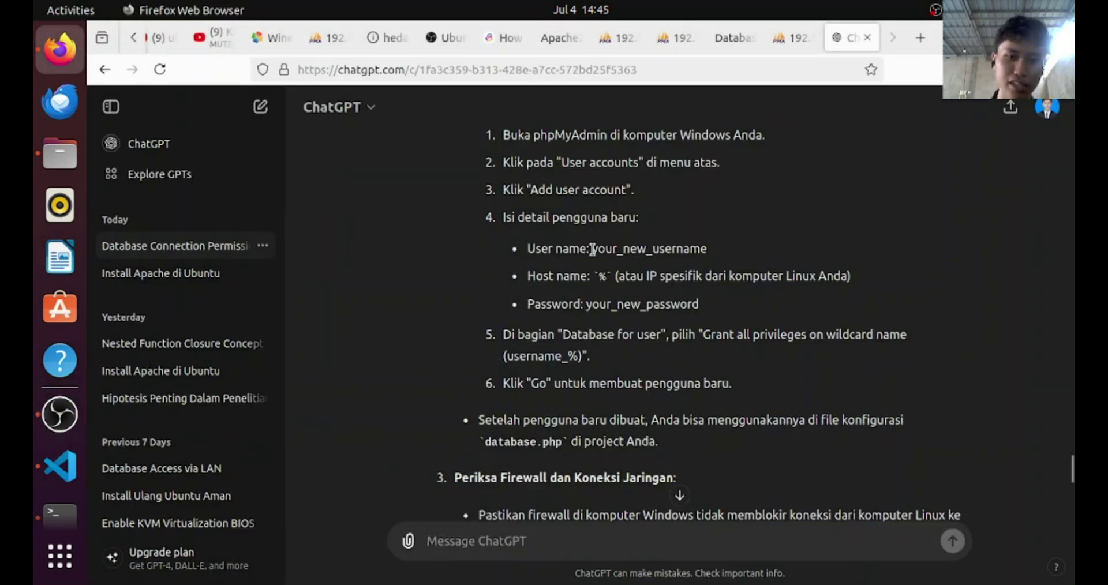
Review ChatGPT's phpMyAdmin new-user steps, then switch to the phpMyAdmin User accounts overview
scroll(592, 250, "up", 3)
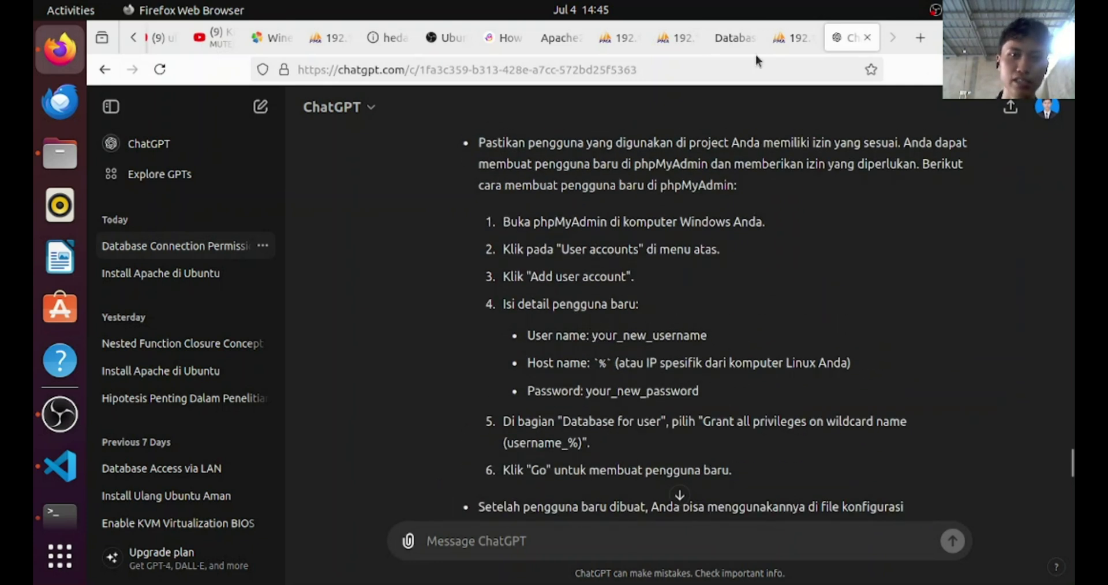
left_click(736, 46)
left_click(771, 38)
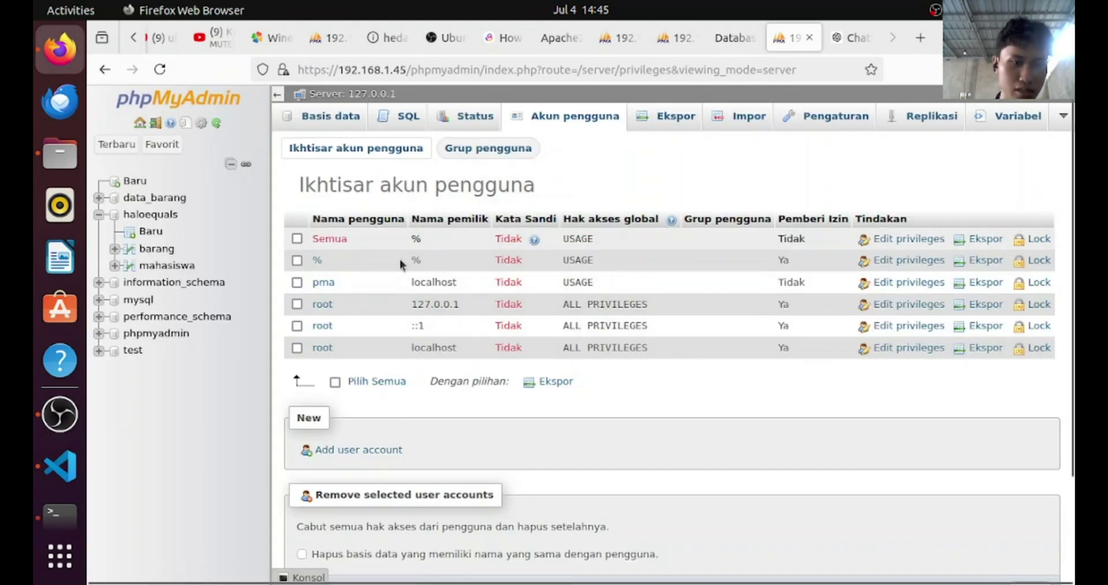
Open phpMyAdmin's Add user account form and compare it against ChatGPT's instructions
left_click(325, 451)
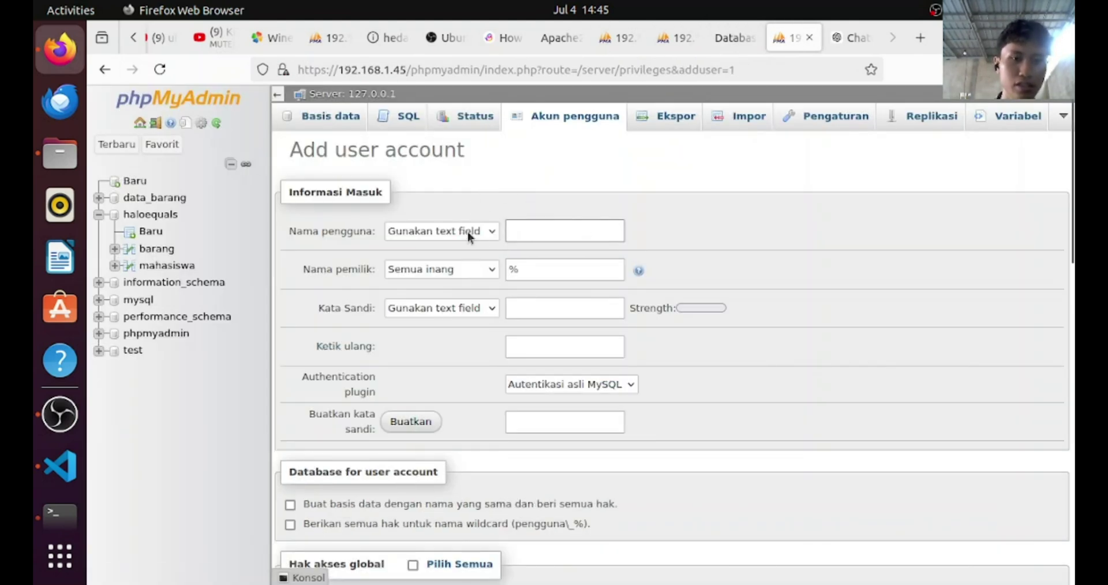
left_click(523, 229)
left_click(537, 262)
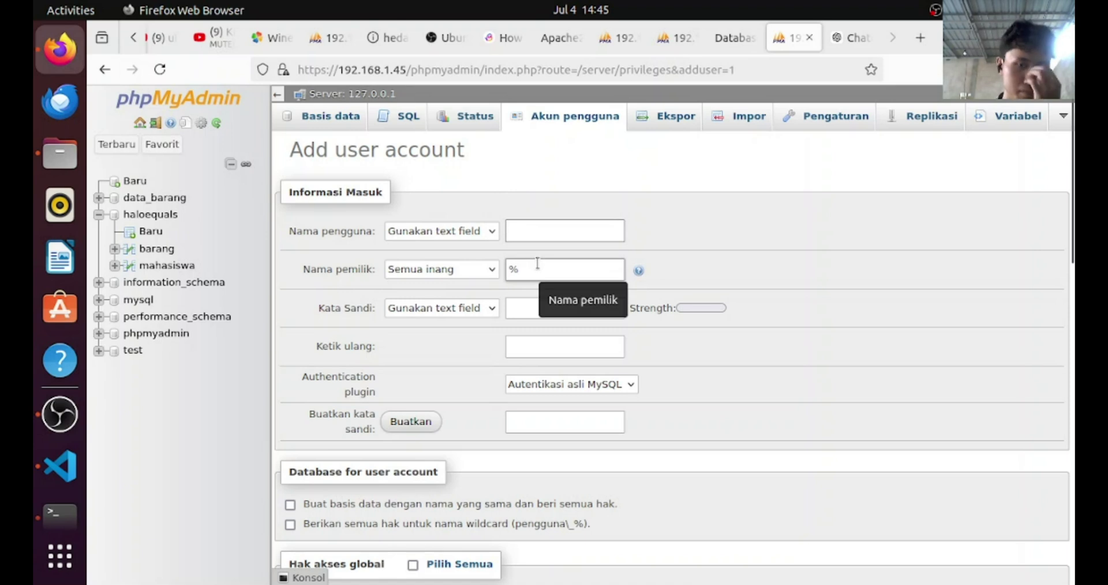
left_click(851, 38)
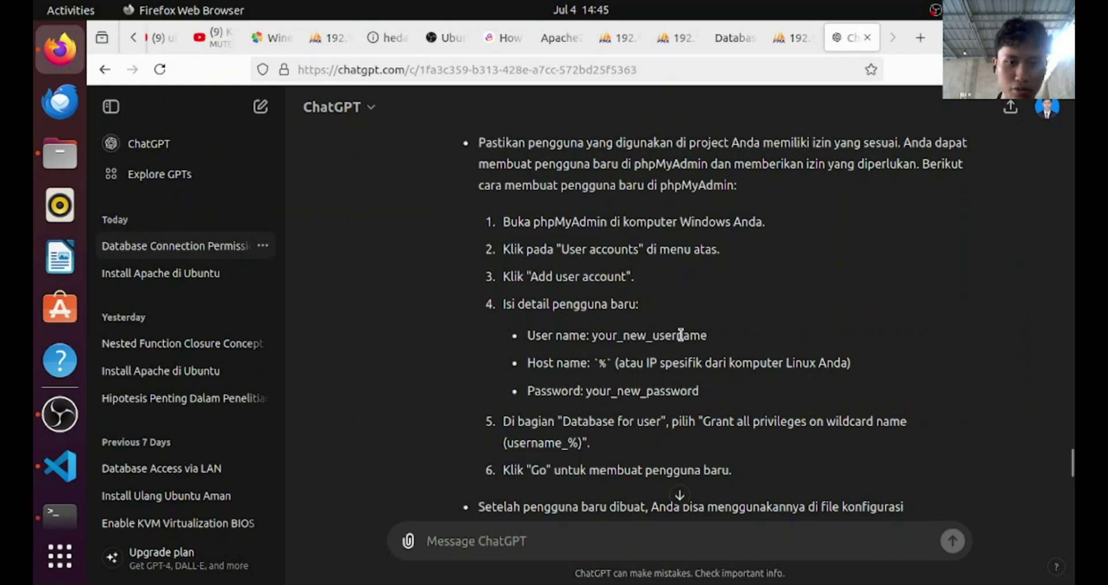
left_click(770, 40)
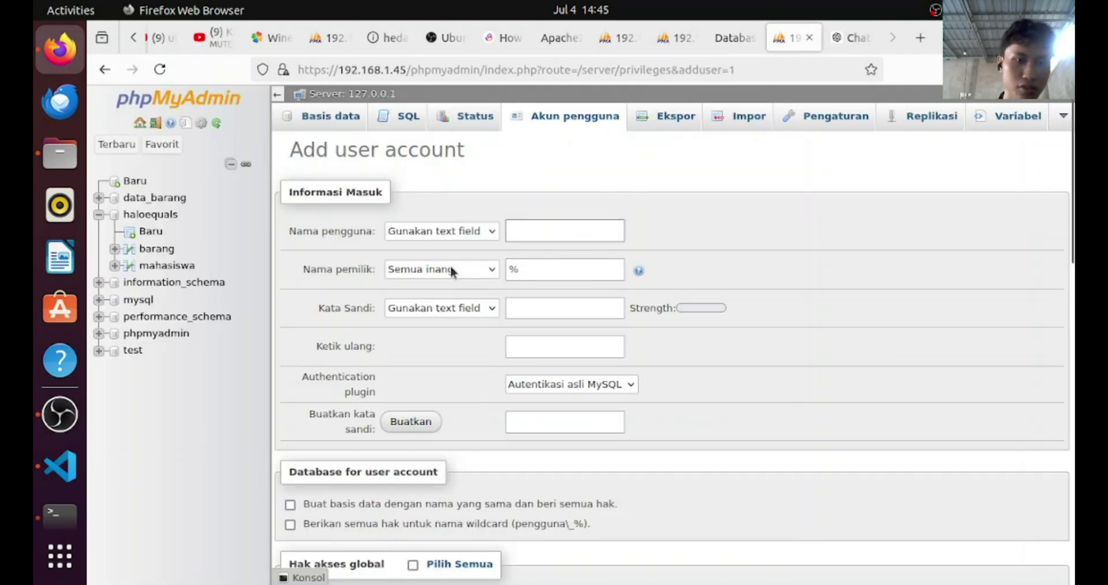
Copy the example user name from the ChatGPT instructions for use in the form
left_click(506, 232)
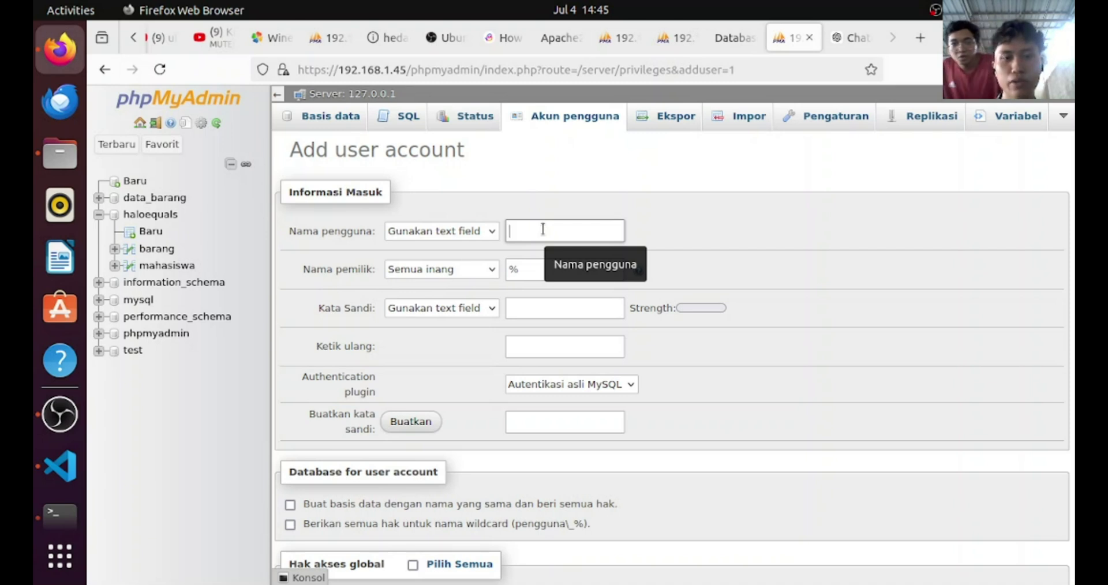
left_click(844, 38)
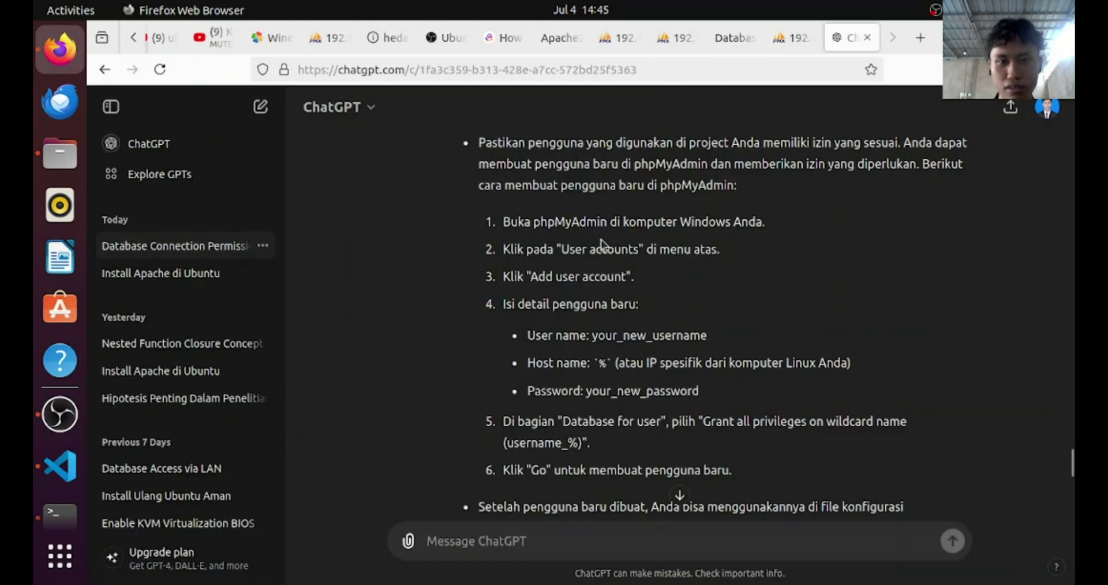
left_click_drag(596, 335, 672, 336)
key("ctrl+c")
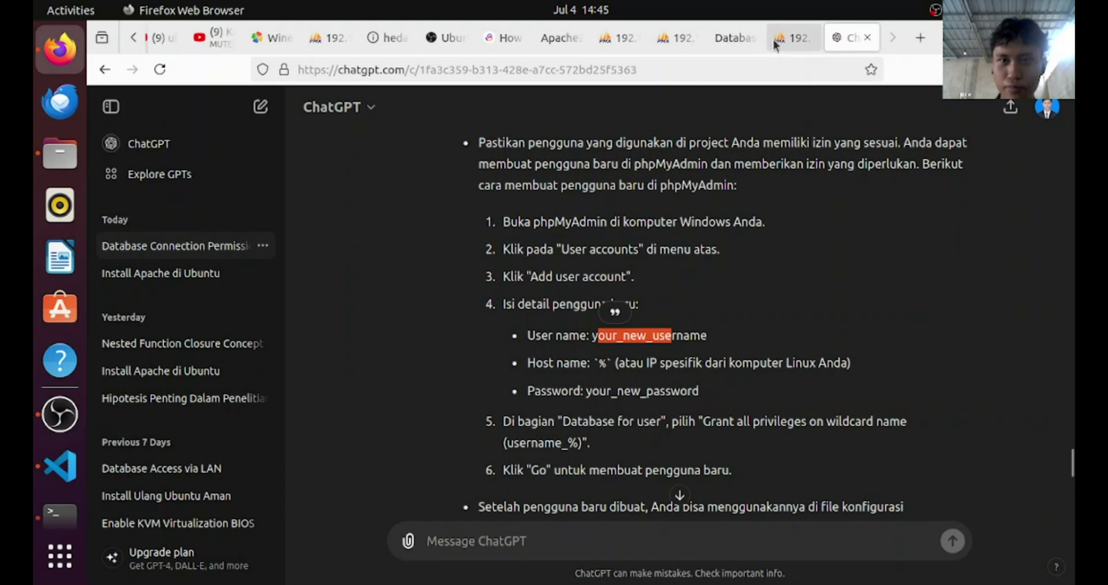
left_click(776, 38)
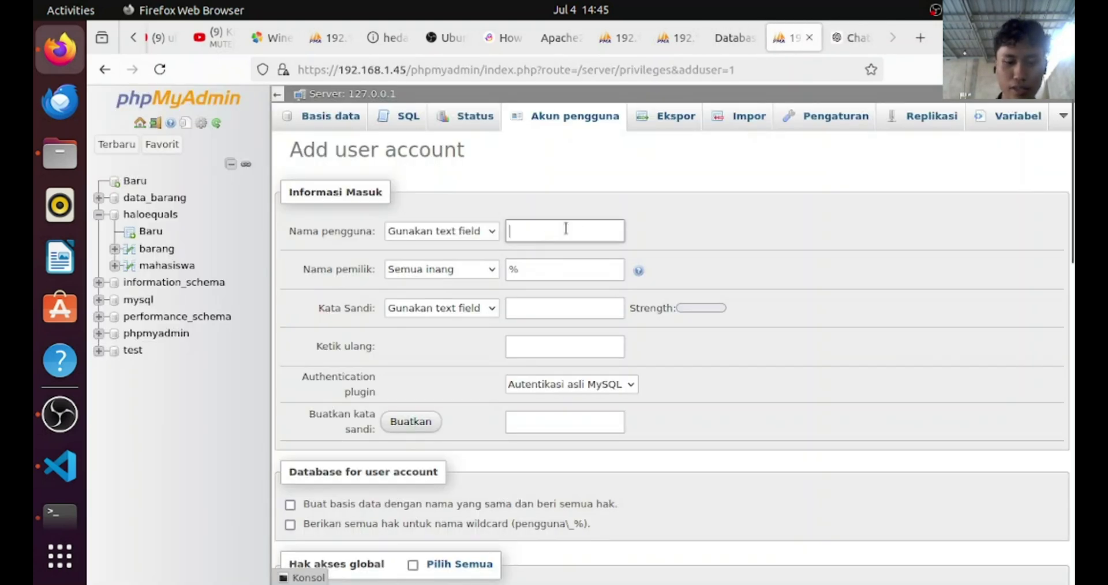
Enter the new user name and start the host name with 192
type("goldan")
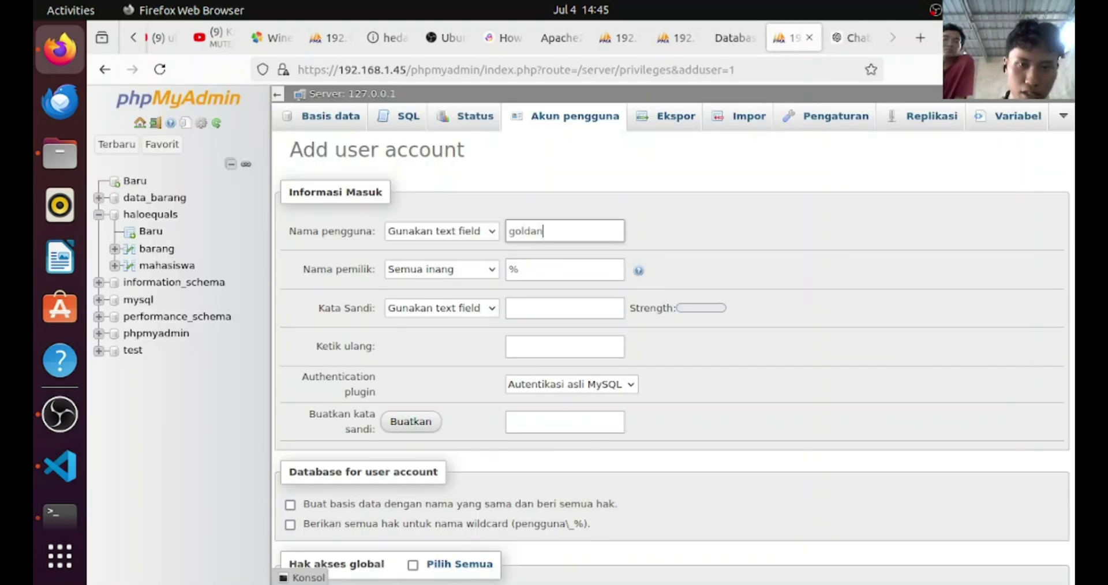
type("amore")
left_click(546, 263)
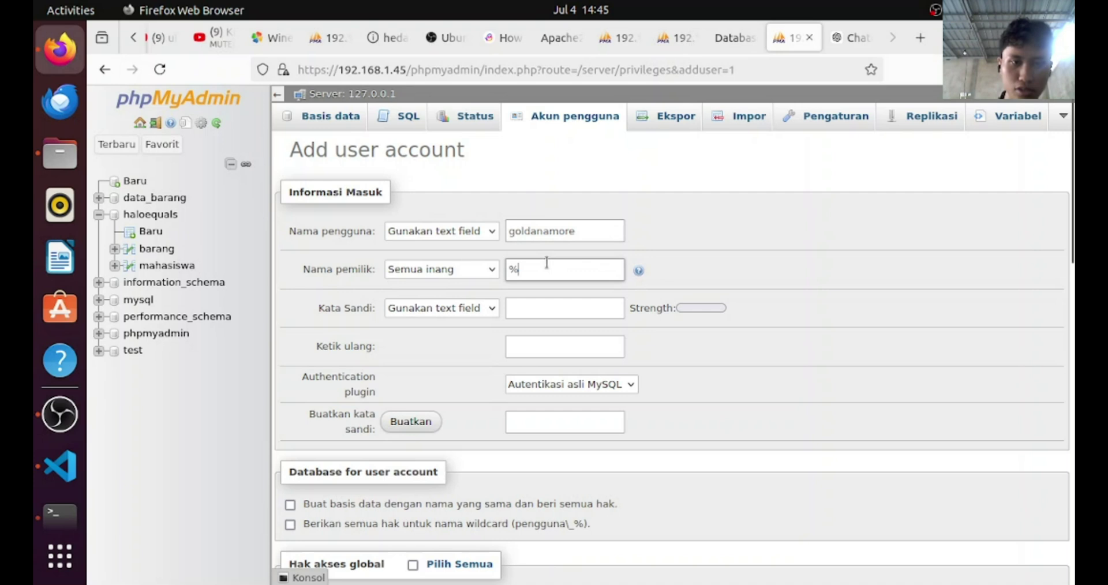
type("192.168.1.")
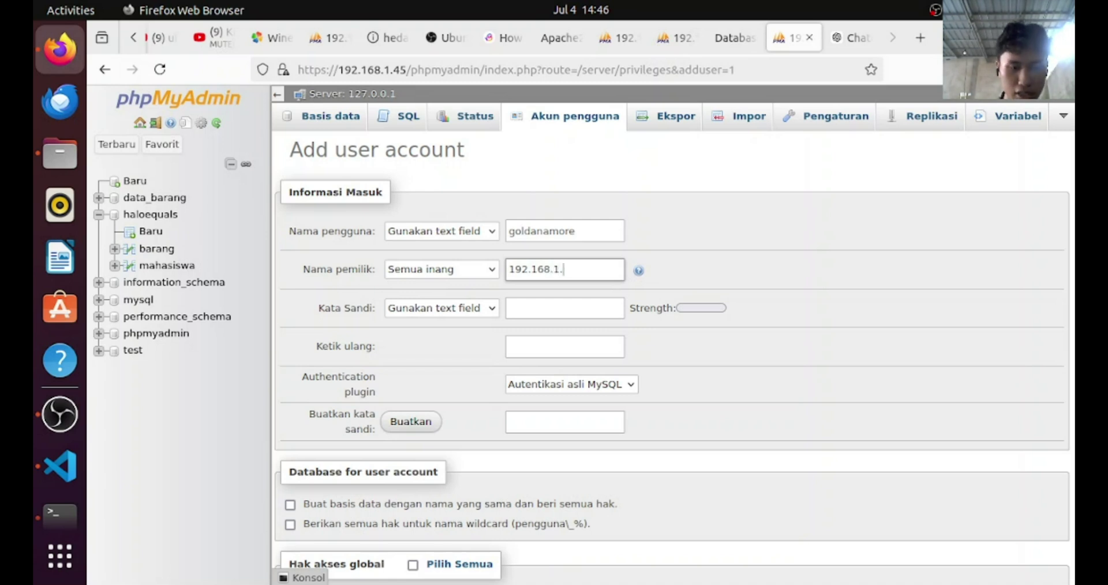
key("super")
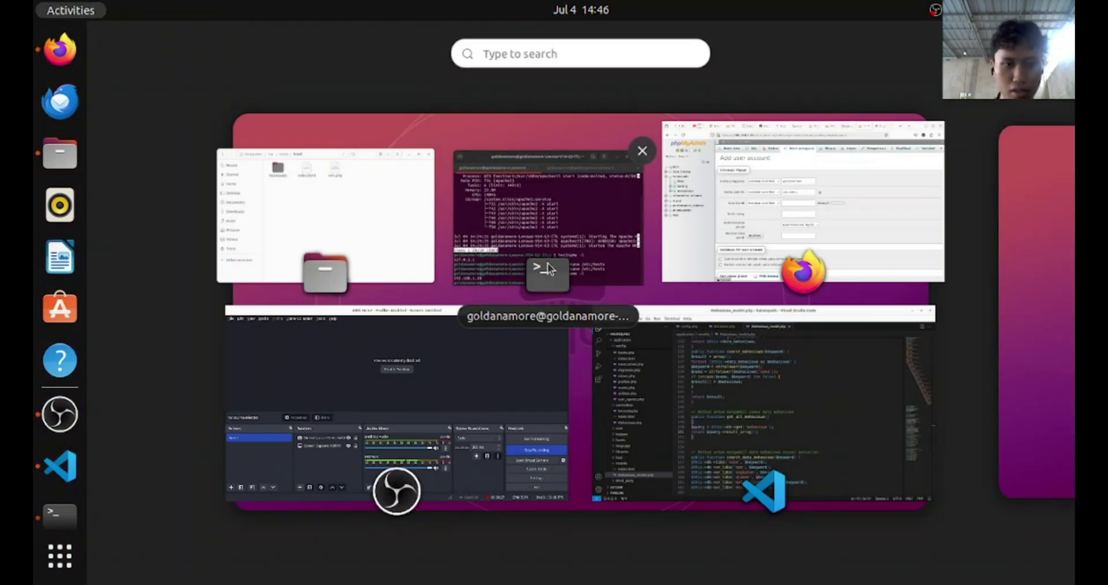
Read the machine's address 192.168.1.28 from Terminal's ip a output and return to the form
left_click(549, 263)
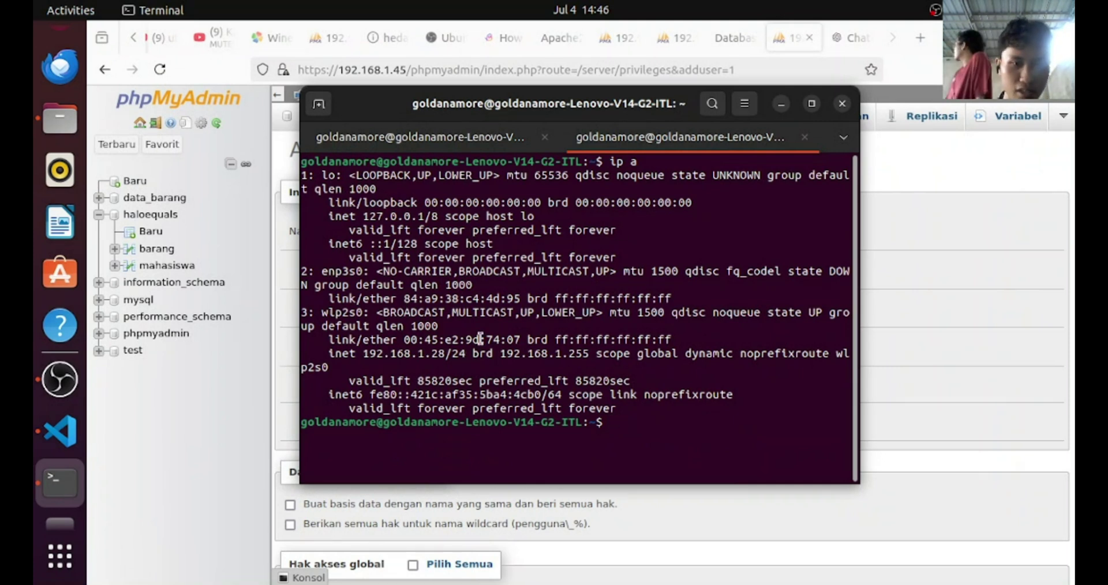
left_click(781, 104)
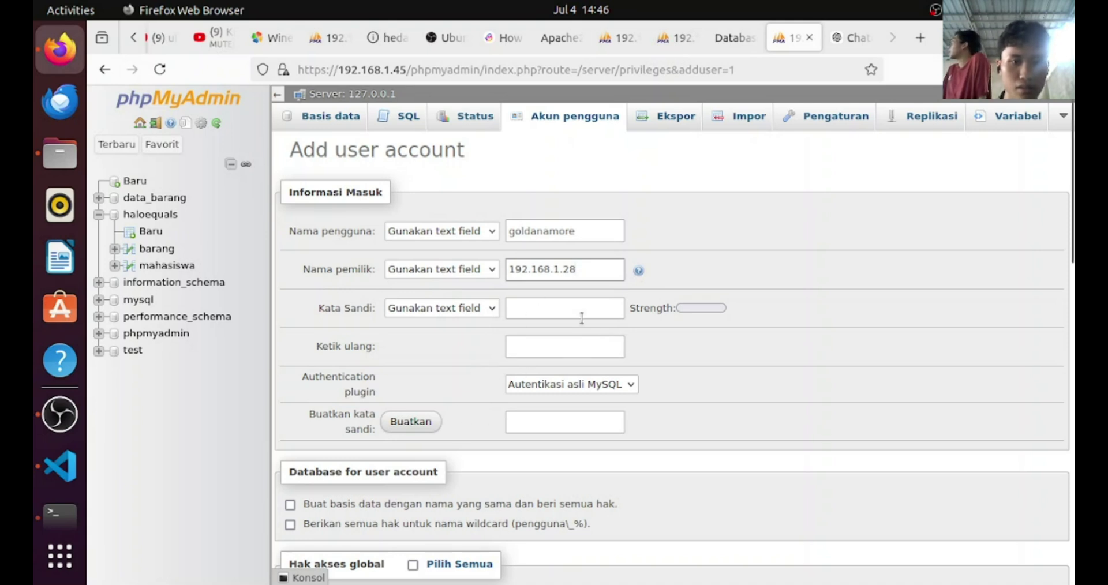
Set the new account's password and fill in its confirmation
left_click(486, 308)
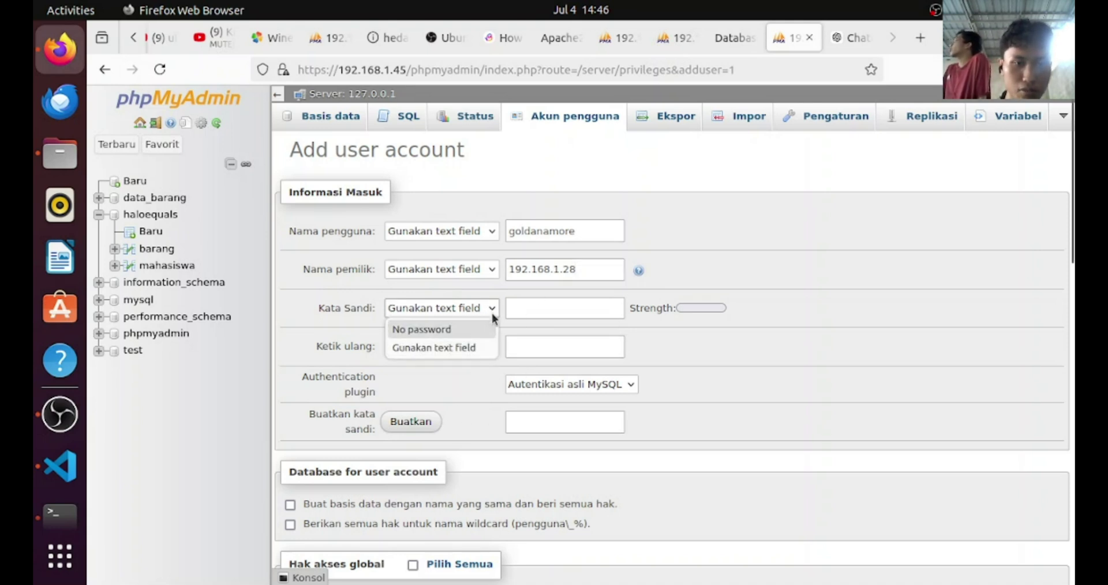
left_click(551, 298)
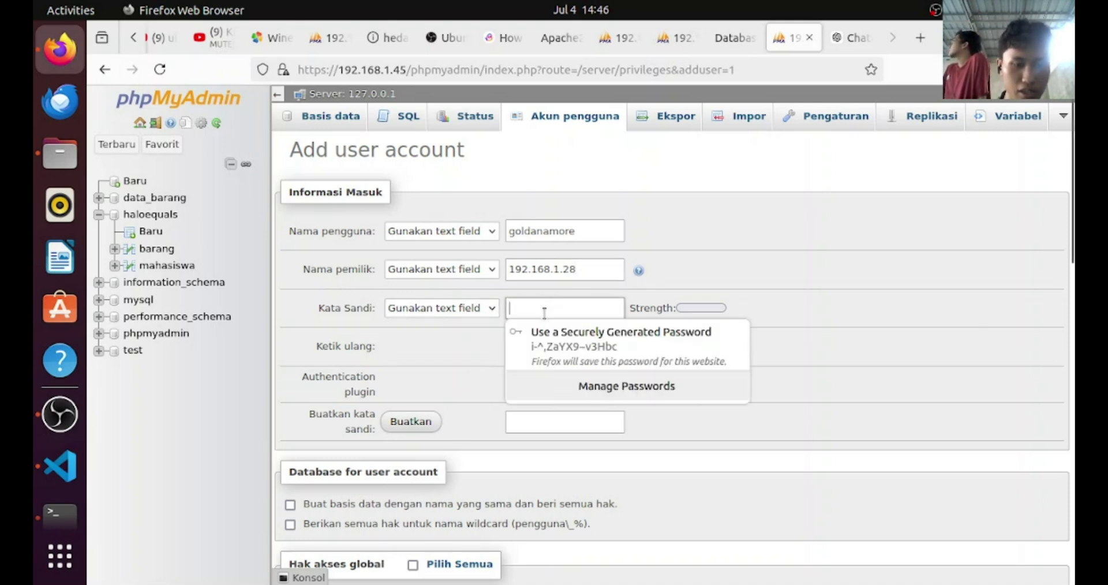
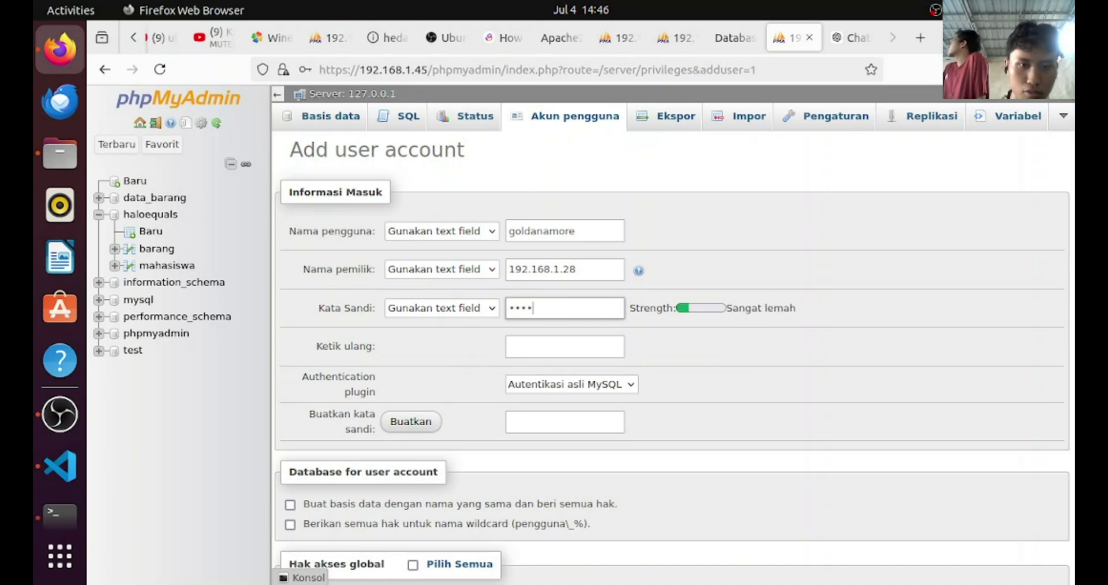
left_click(542, 344)
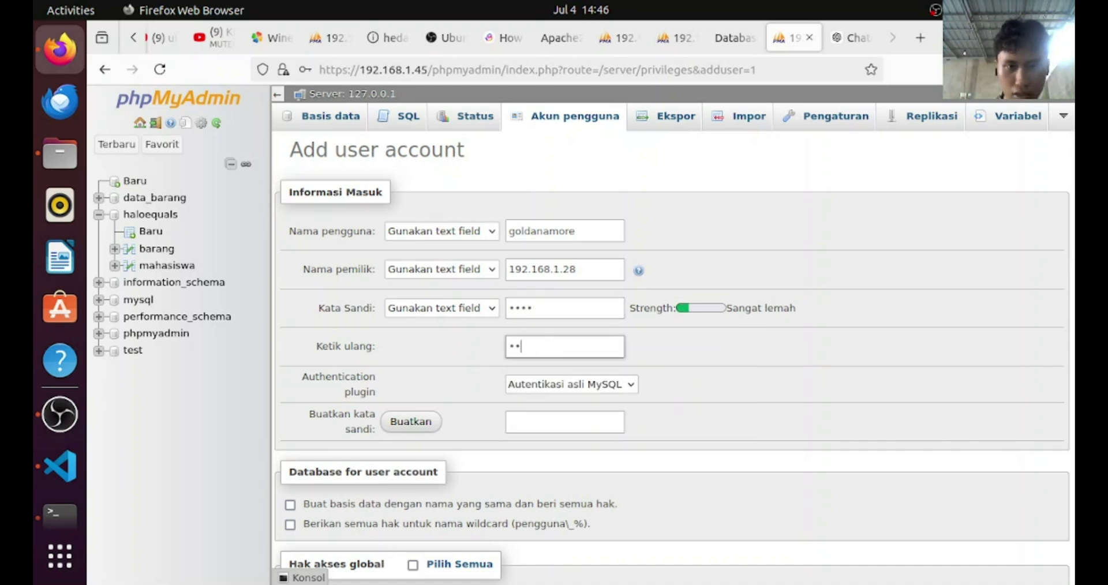
Grant the GRANT privilege, submit the account, save the login in Firefox, and return to User accounts
scroll(490, 410, "down", 5)
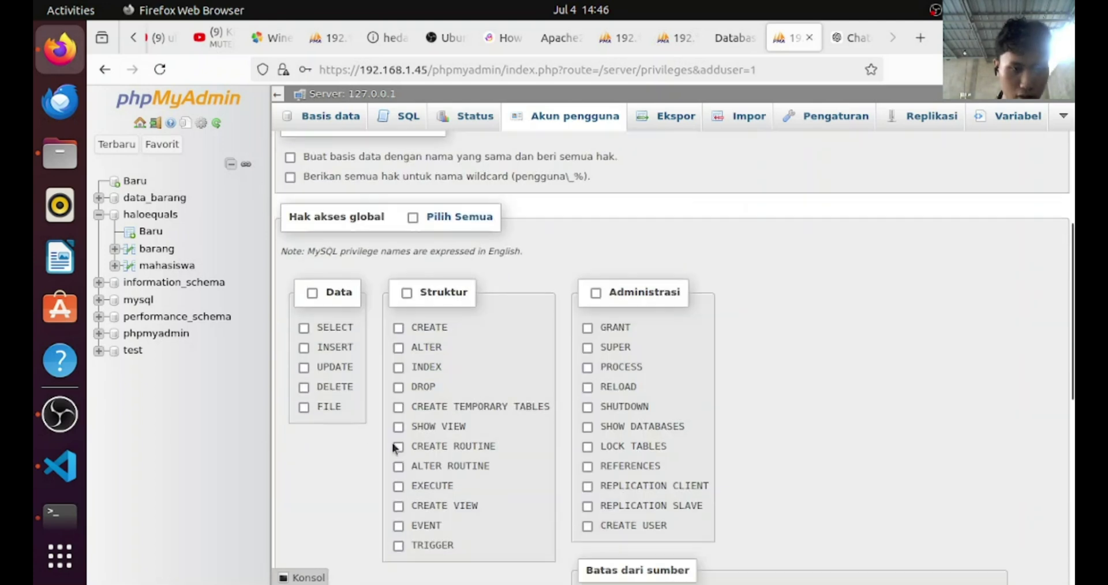
left_click(589, 329)
scroll(595, 358, "down", 4)
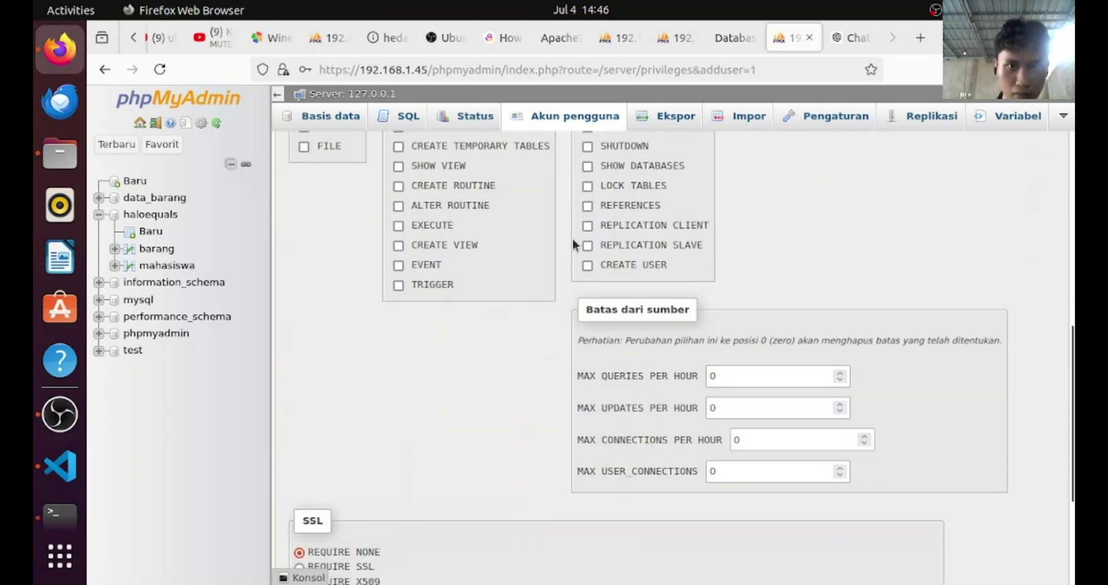
scroll(578, 231, "up", 2)
scroll(577, 288, "down", 4)
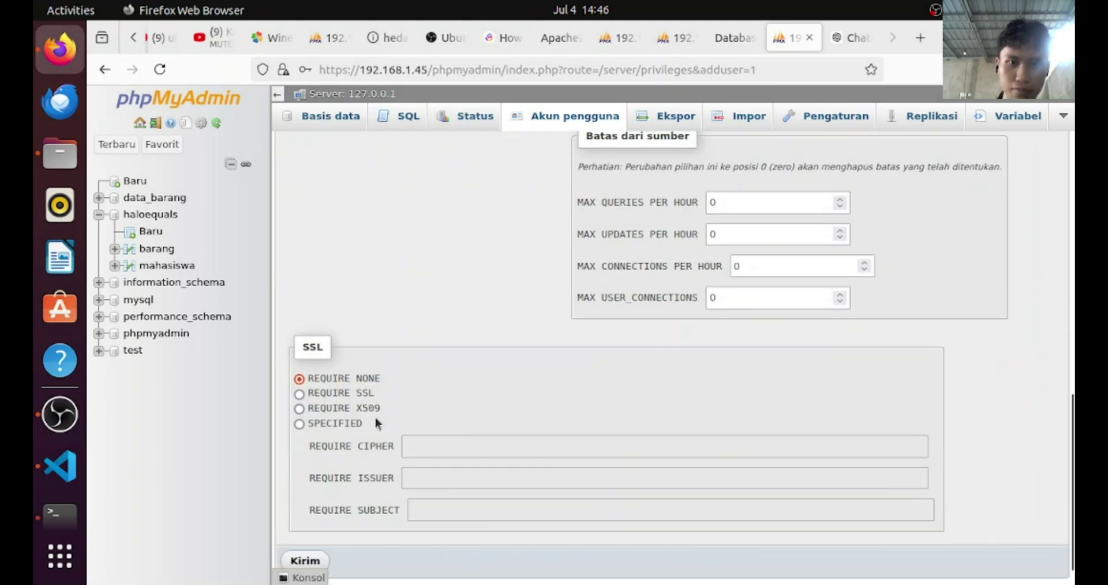
scroll(329, 470, "down", 1)
left_click(305, 525)
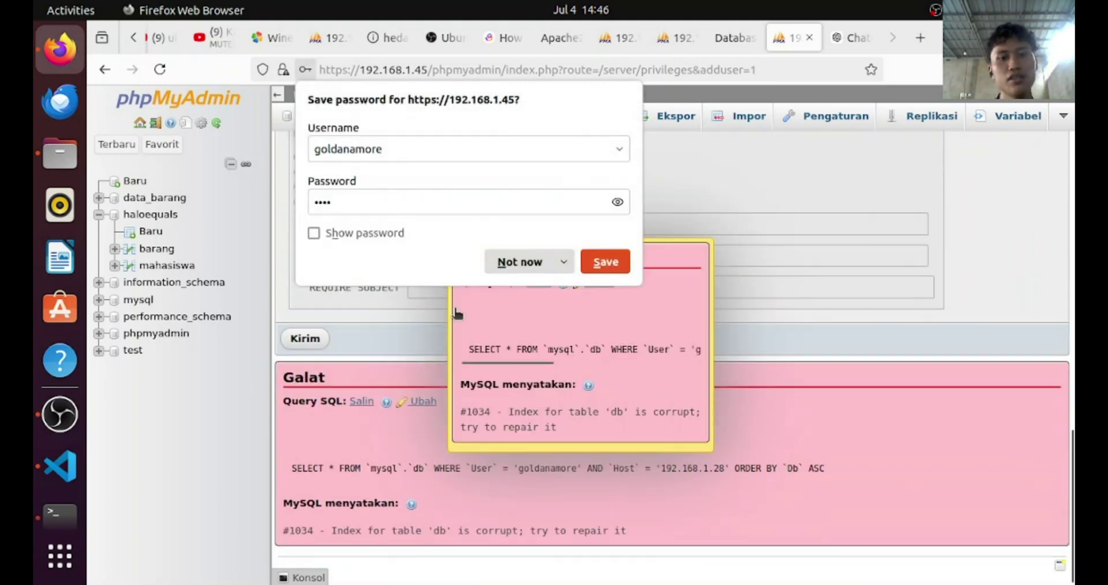
left_click(594, 264)
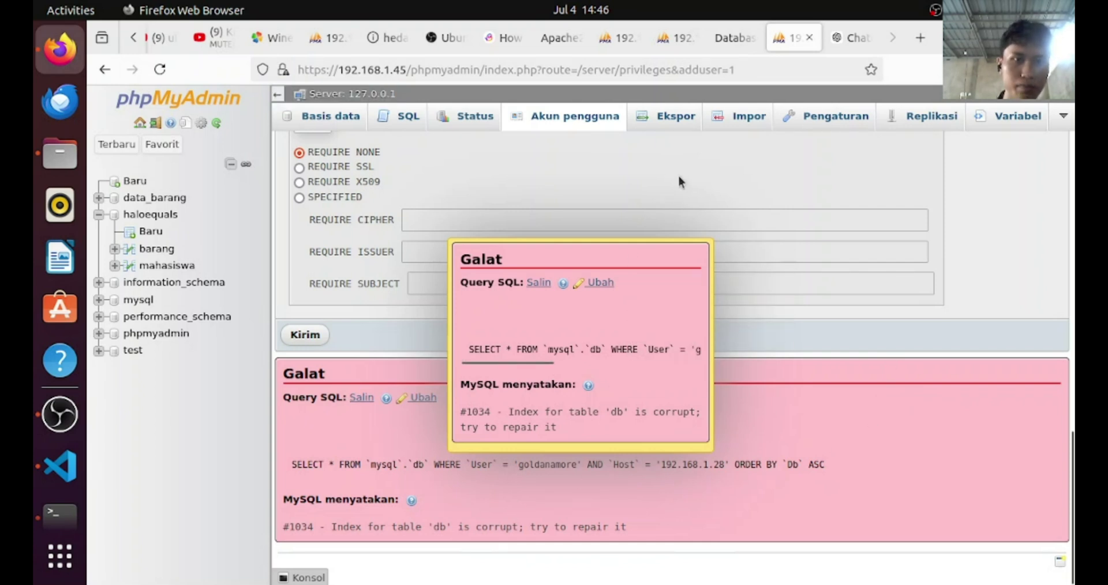
left_click(579, 117)
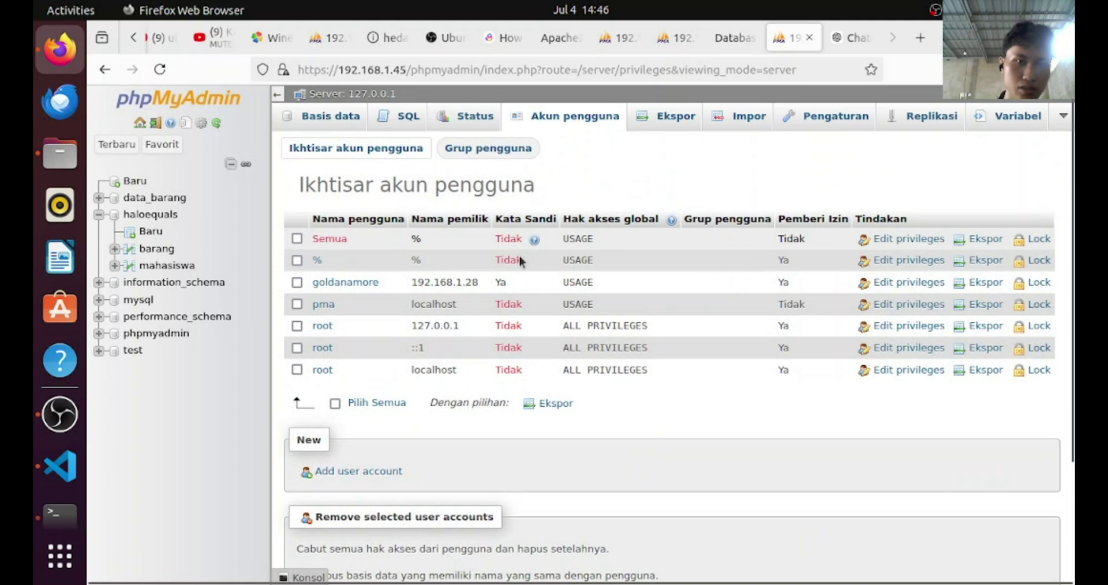
Start a second account for any host (%) from the saved login and enter its password twice
left_click(340, 473)
left_click(596, 235)
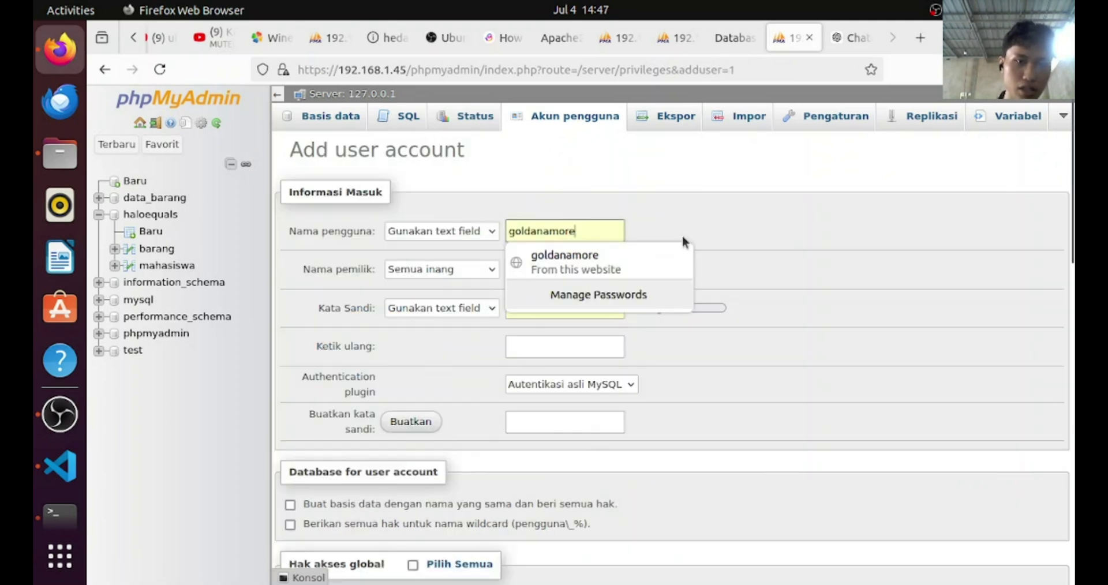
left_click(569, 261)
left_click(582, 327)
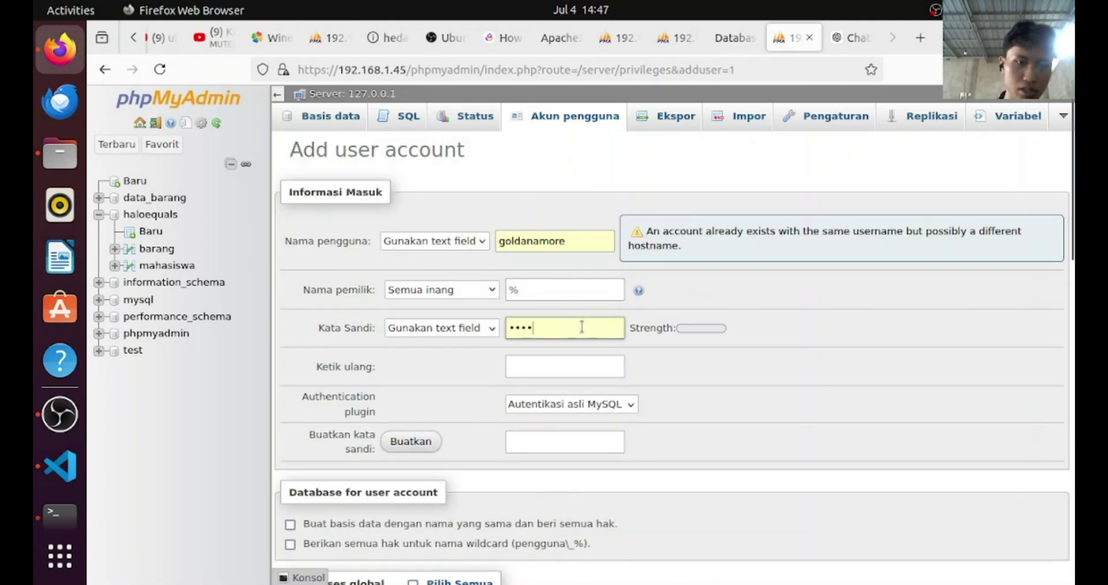
key("BackSpace")
key("BackSpace")
key("BackSpace")
key("BackSpace")
type("••••")
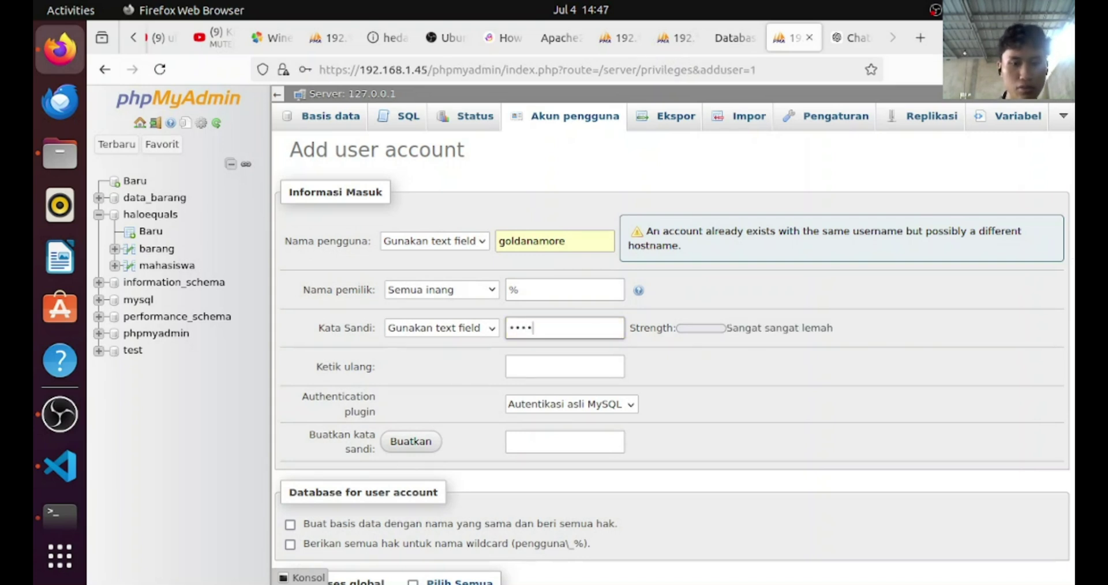
scroll(636, 315, "down", 1)
scroll(636, 316, "down", 1)
left_click(577, 280)
type("••••")
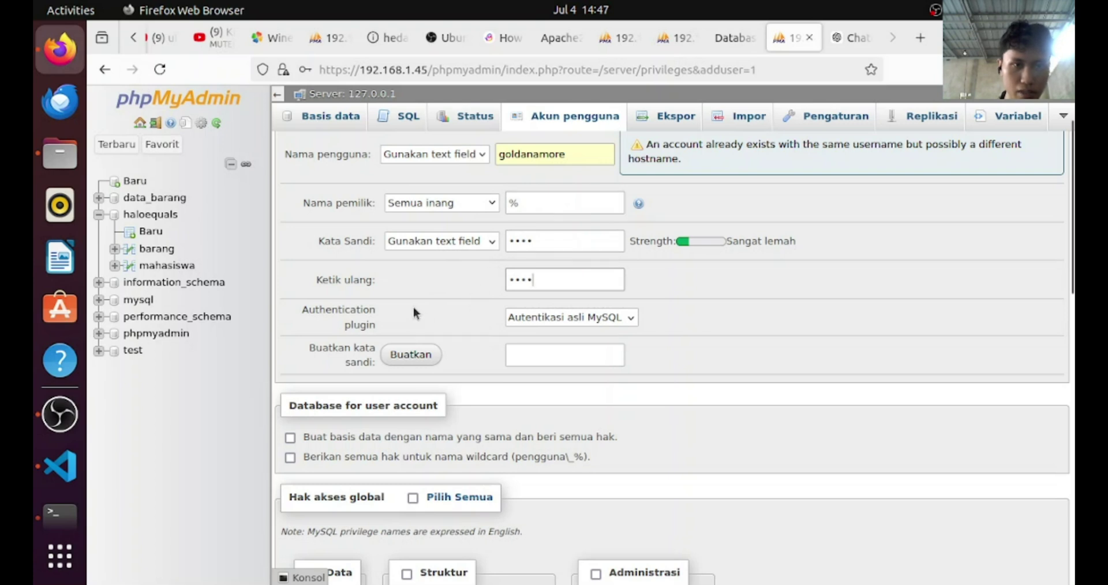
Give the second account the GRANT privilege, submit it, and return to User accounts
scroll(524, 323, "down", 10)
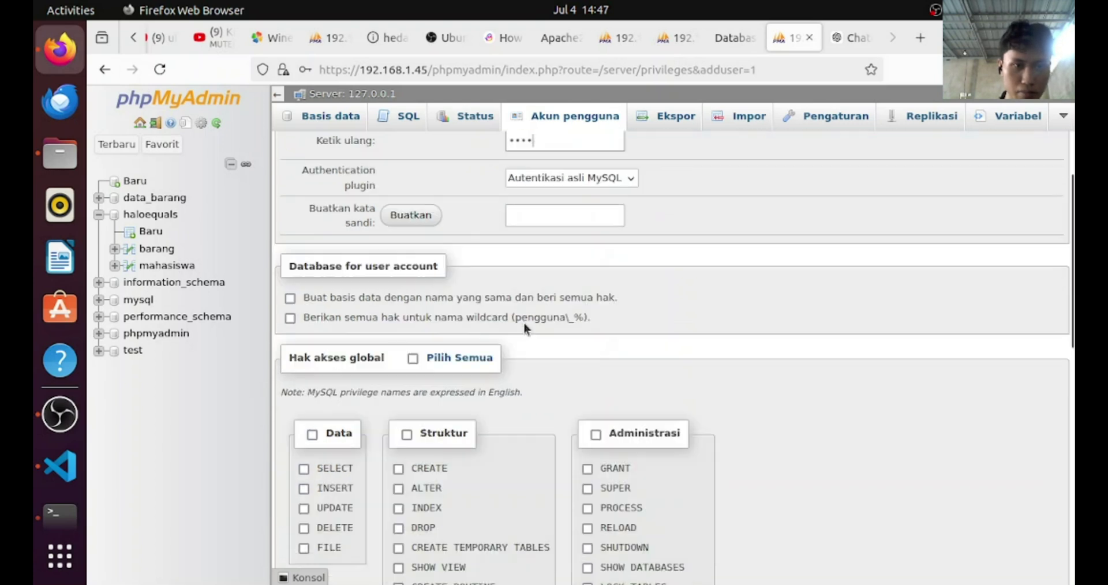
scroll(595, 261, "up", 1)
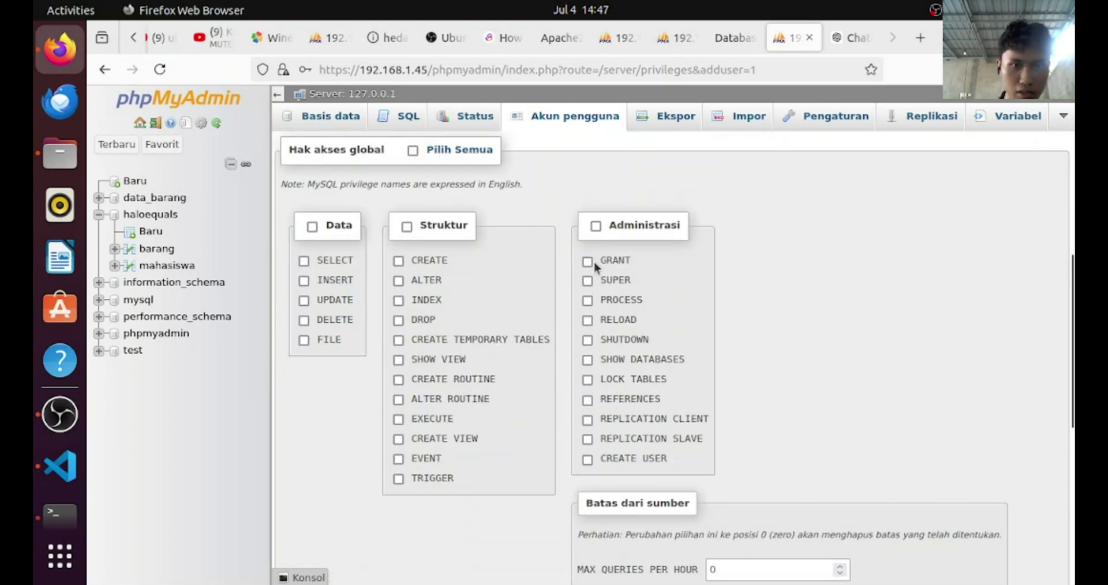
left_click(587, 261)
scroll(336, 473, "down", 7)
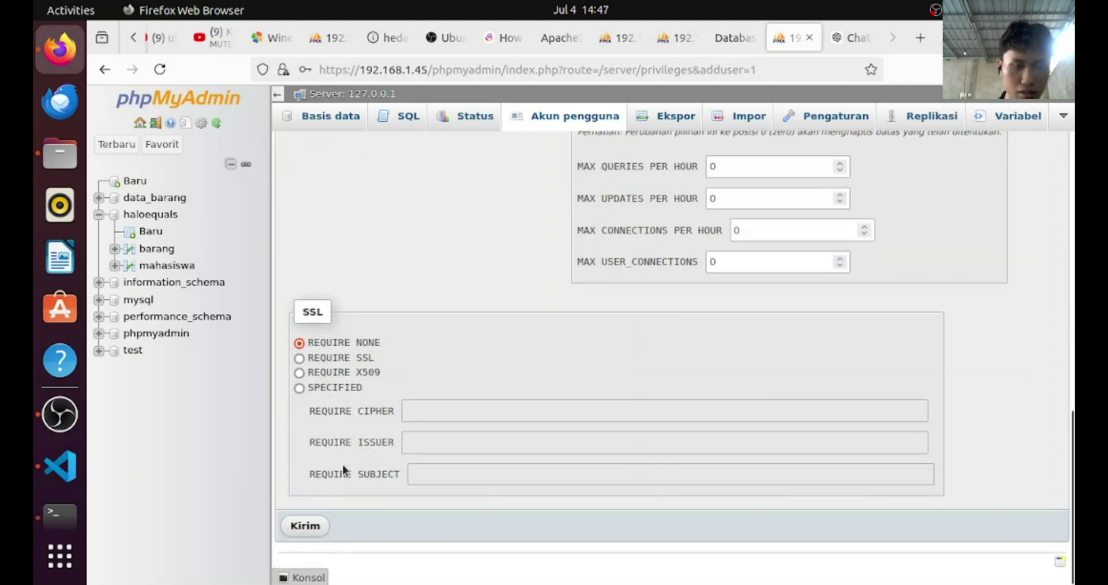
left_click(305, 527)
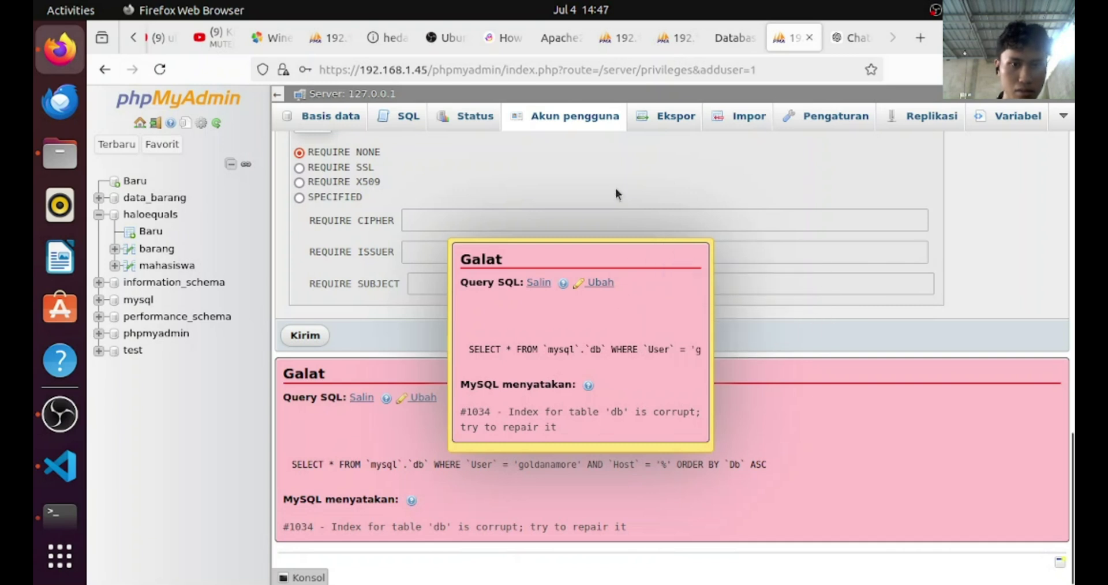
left_click(575, 123)
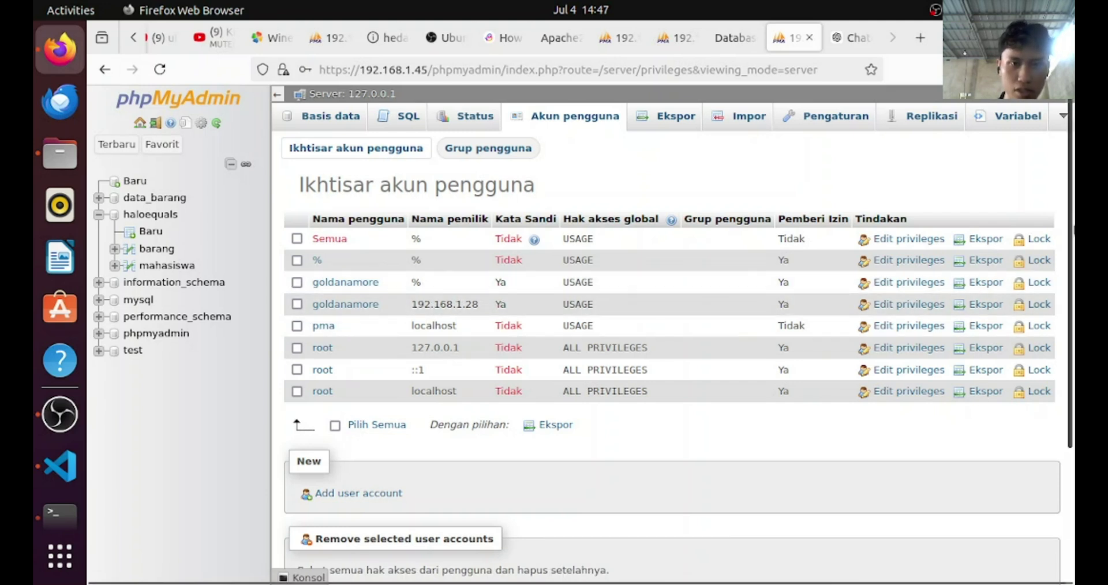
Bring VS Code forward and open config/database.php
key("super+h")
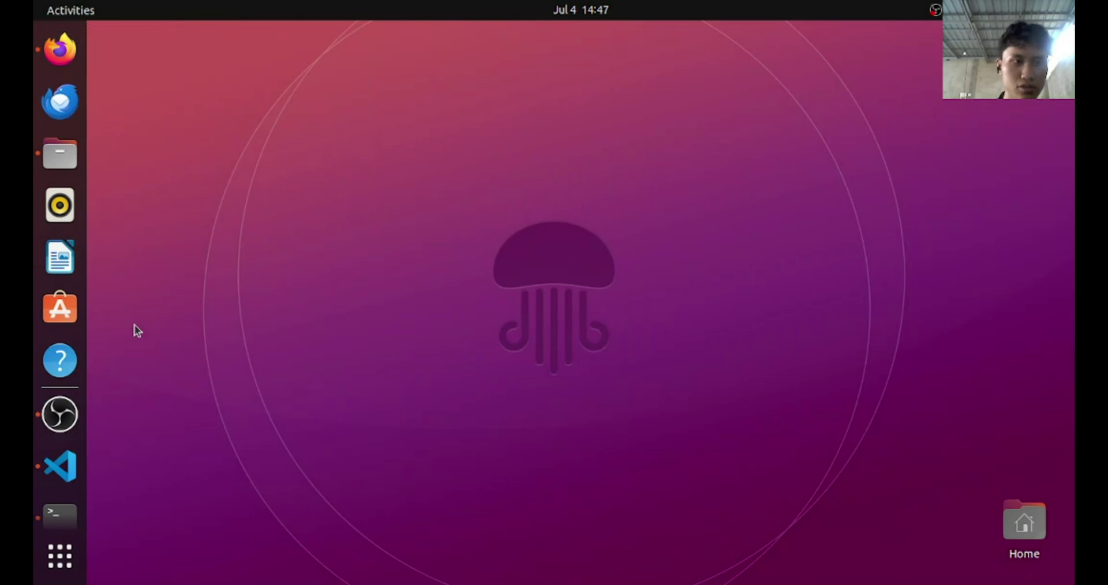
key("super")
left_click(655, 388)
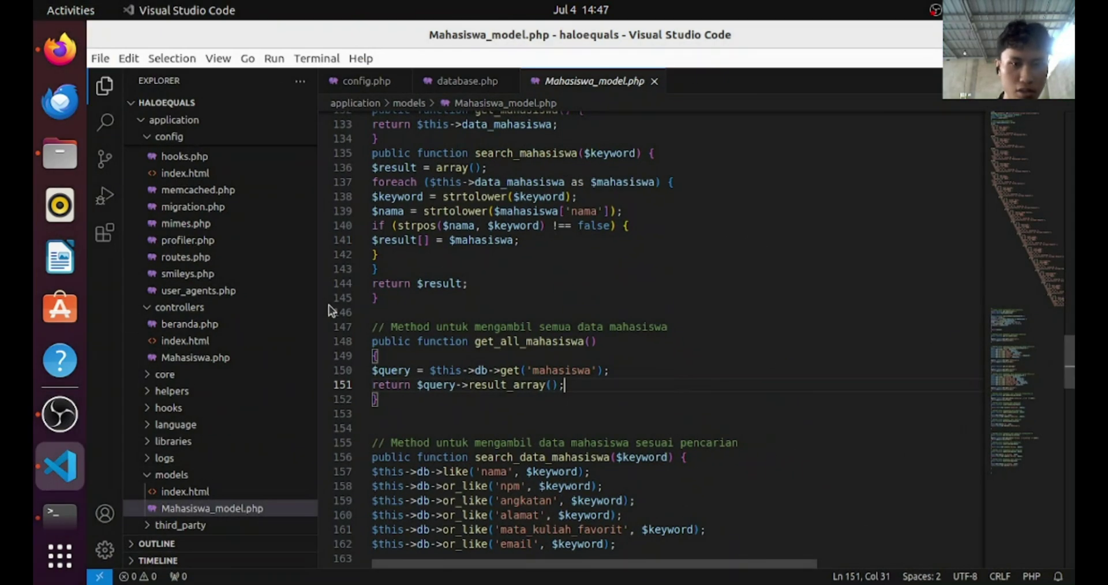
scroll(243, 221, "down", 3)
scroll(244, 222, "up", 3)
left_click(245, 208)
scroll(245, 210, "up", 3)
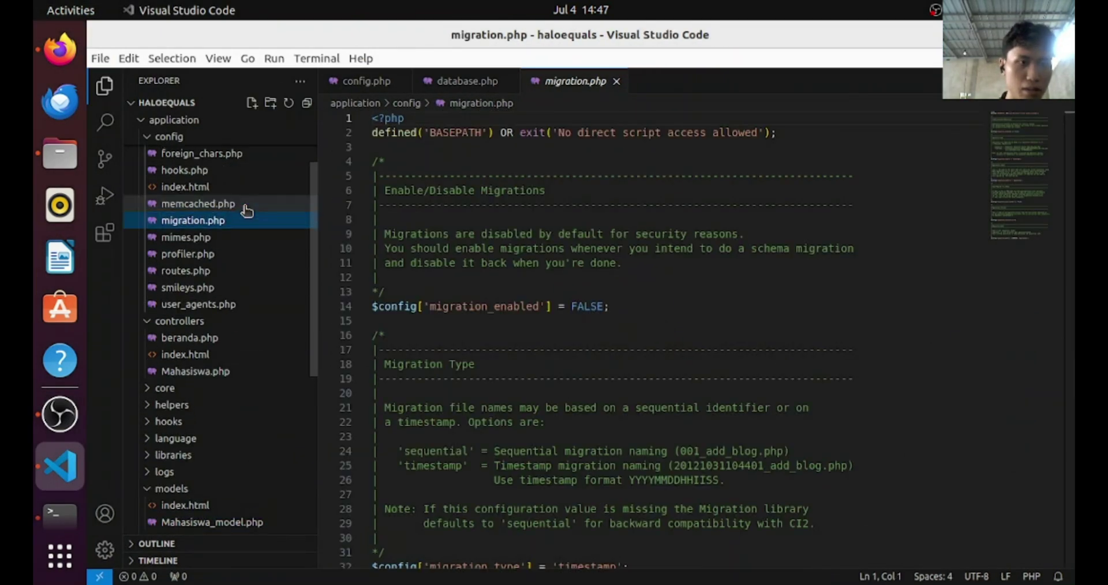
left_click(243, 220)
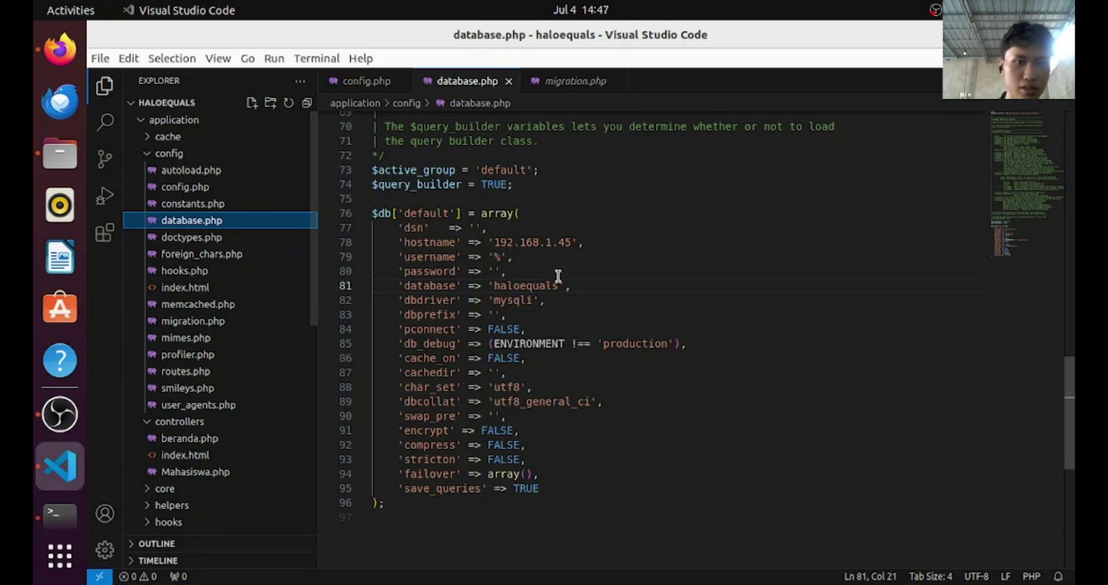
Replace the database.php username and password with the new account's, save, and return to Firefox
double_click(570, 241)
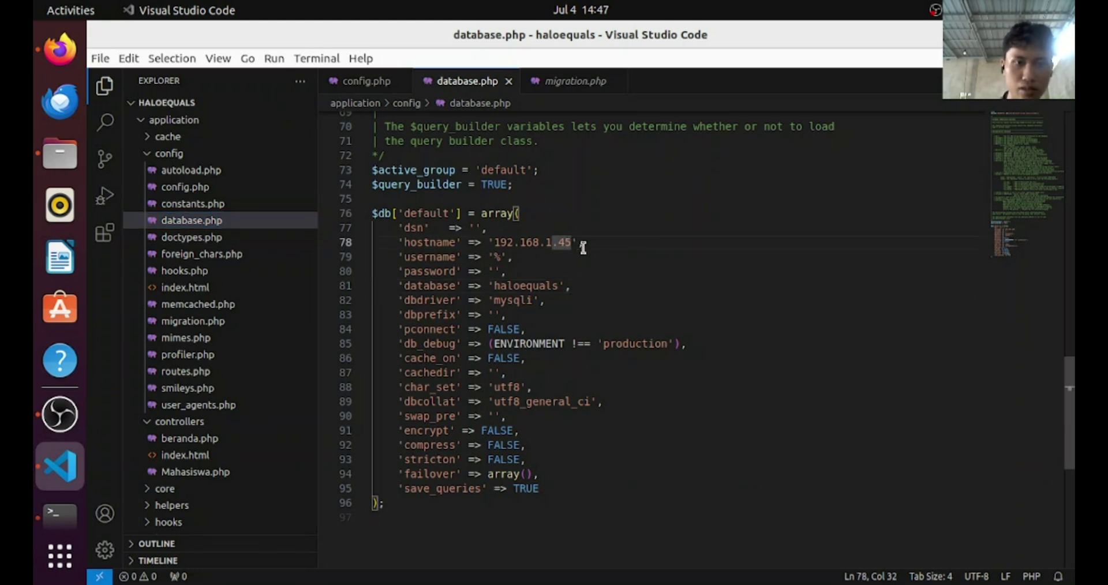
key("Down")
key("Left")
key("Left")
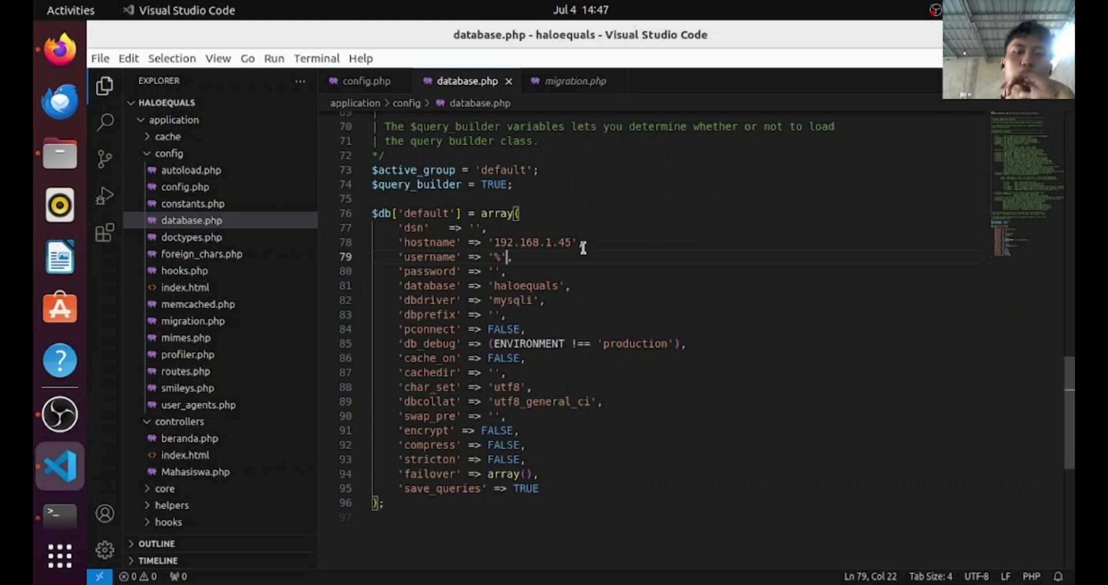
key("BackSpace")
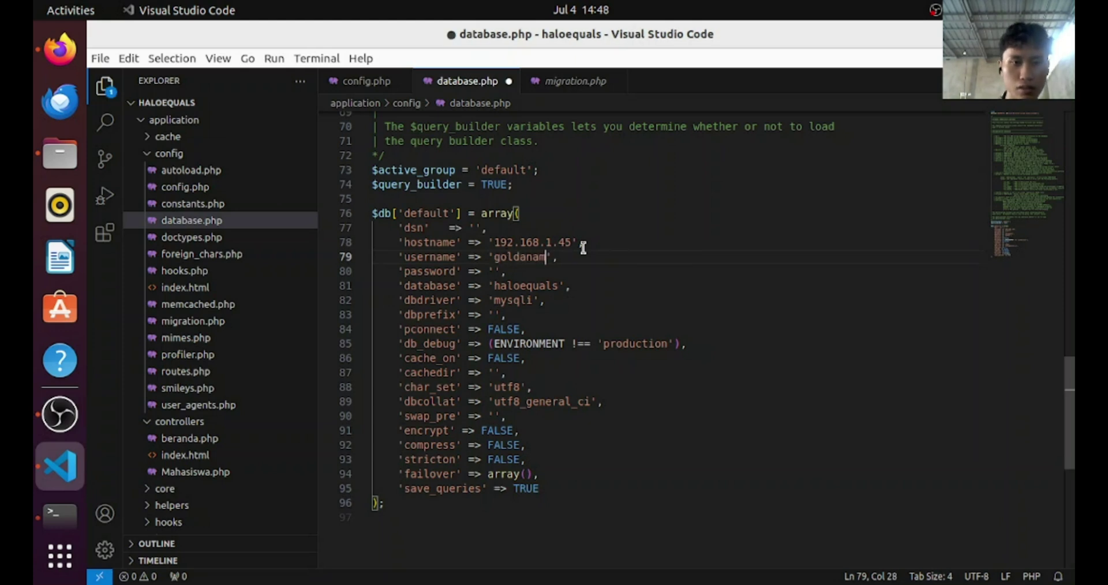
key("Down")
key("Left")
key("Left")
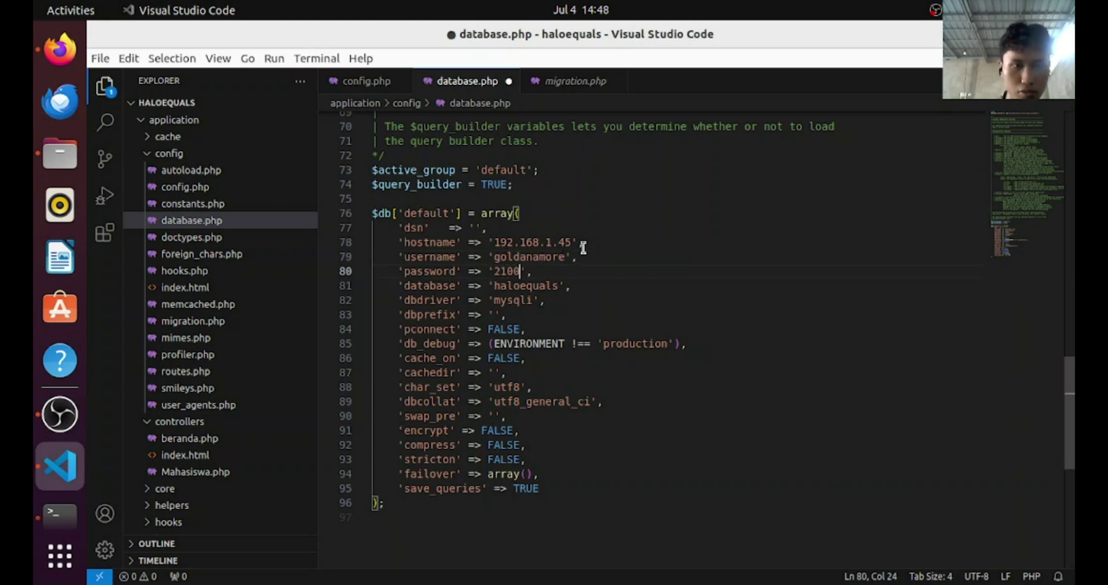
key("Down")
key("Right")
key("Right")
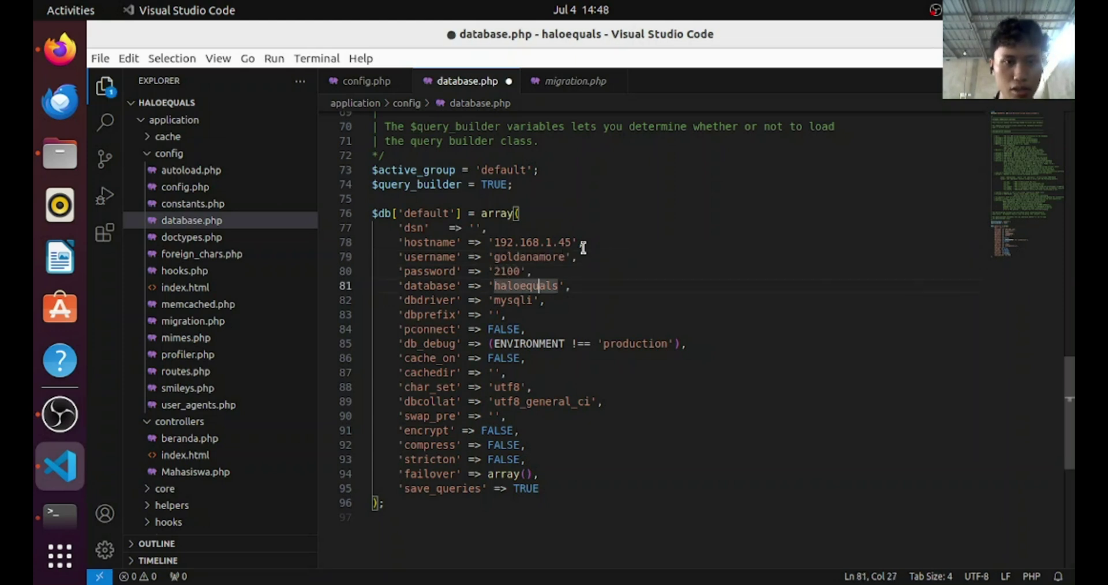
key("ctrl+s")
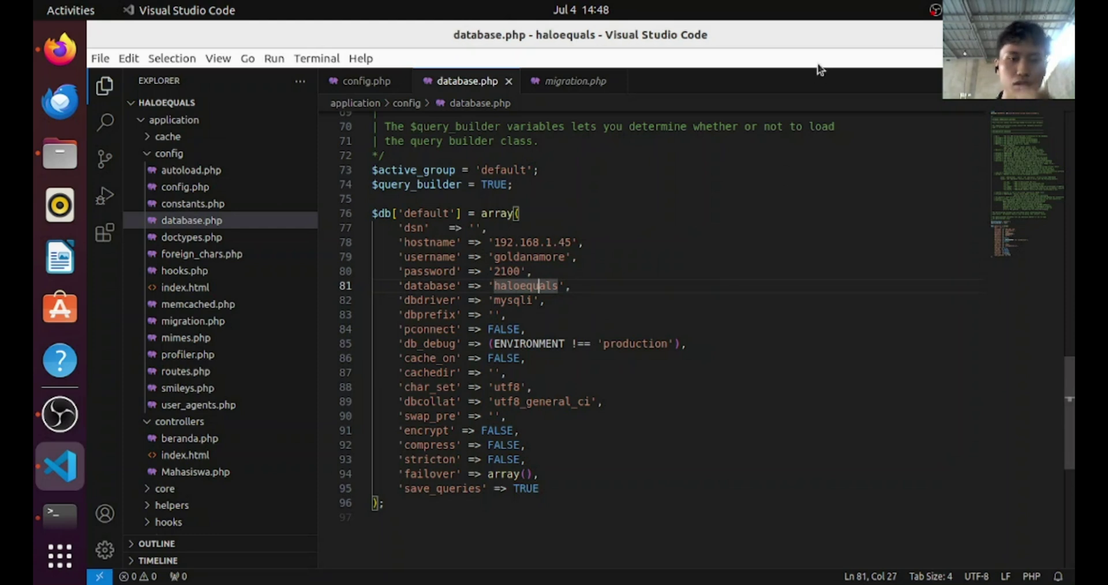
left_click(1017, 34)
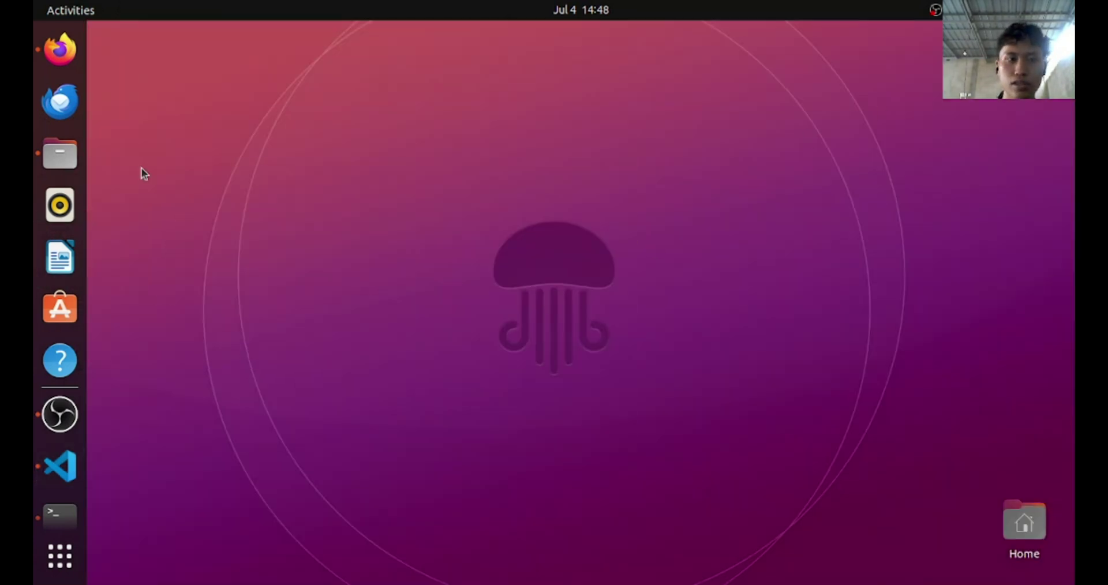
left_click(60, 49)
Reload haloequals to see error 1142 denying SELECT from 192.168.1.28, then bring up Terminal
left_click(738, 43)
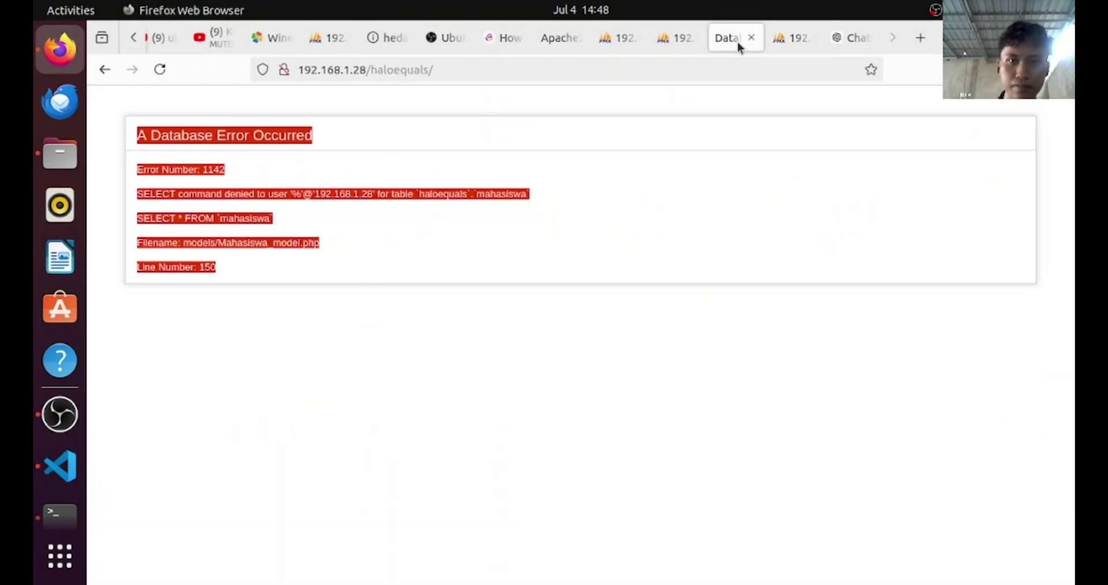
left_click(638, 65)
key("Return")
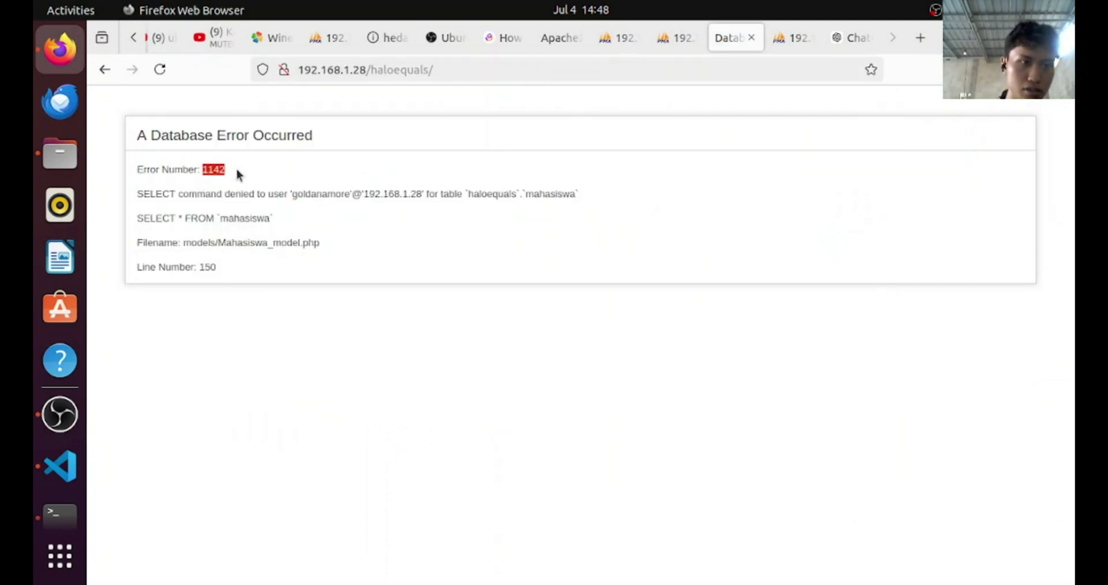
left_click_drag(246, 196, 314, 205)
left_click(365, 220)
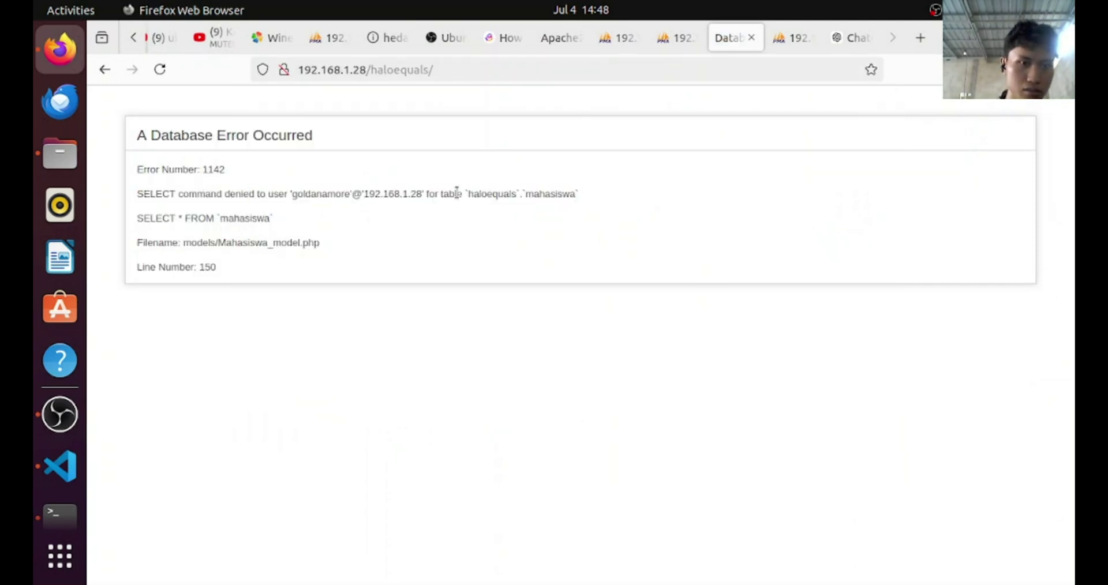
left_click_drag(456, 193, 523, 195)
left_click(331, 246)
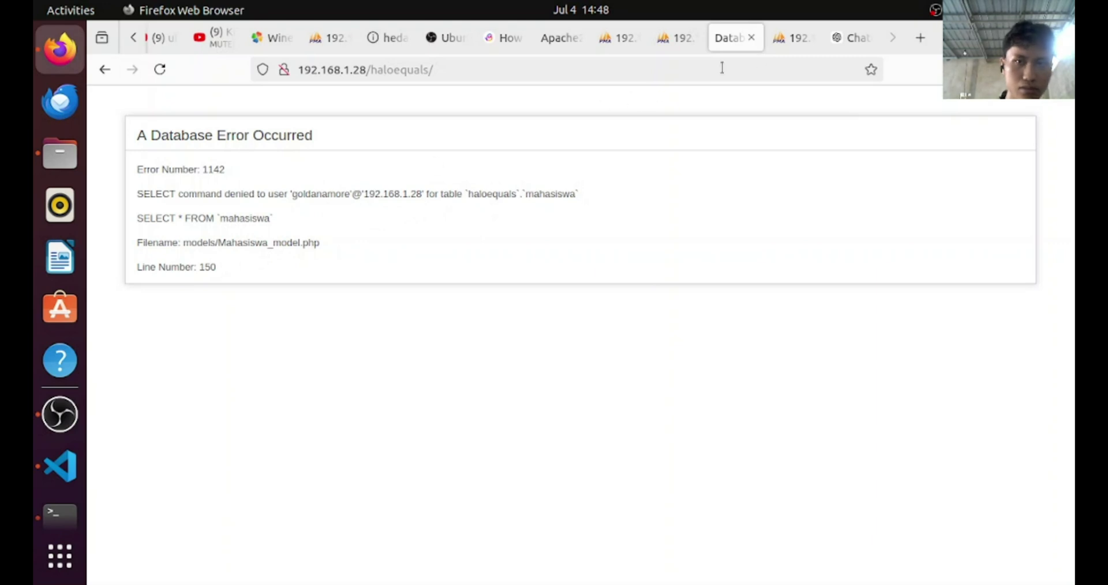
key("super")
left_click(477, 257)
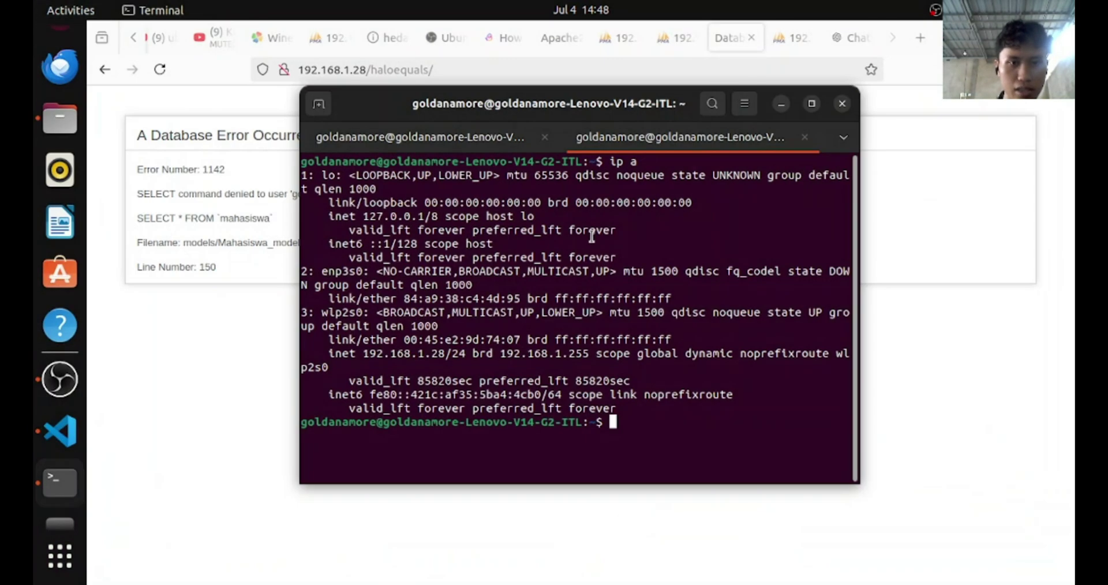
Change the hostname in database.php from 192.168.1.45 to 192.168.1.28
key("super")
left_click(633, 363)
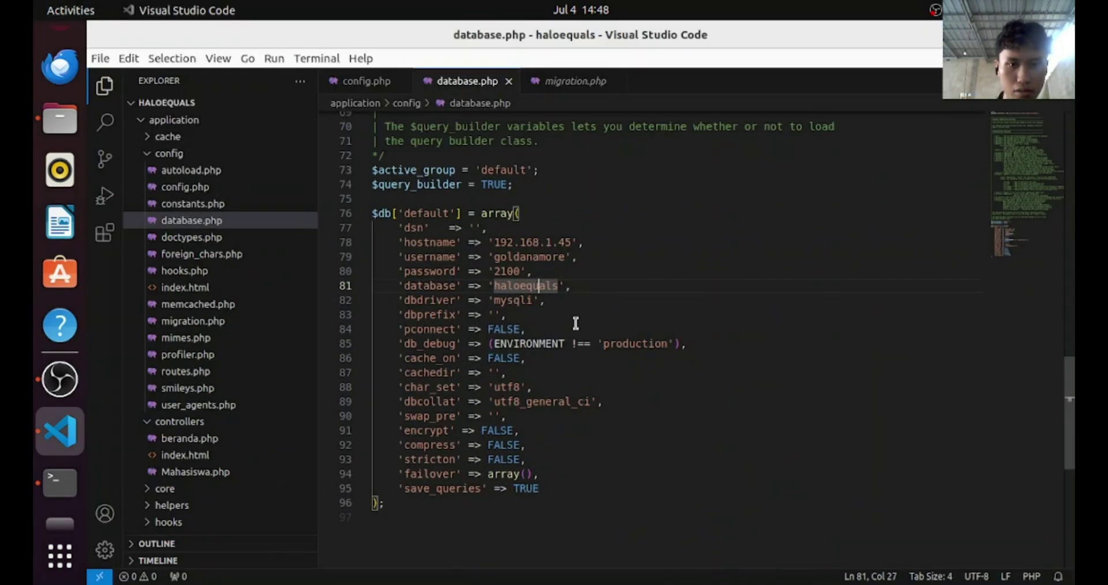
left_click(570, 240)
type("5")
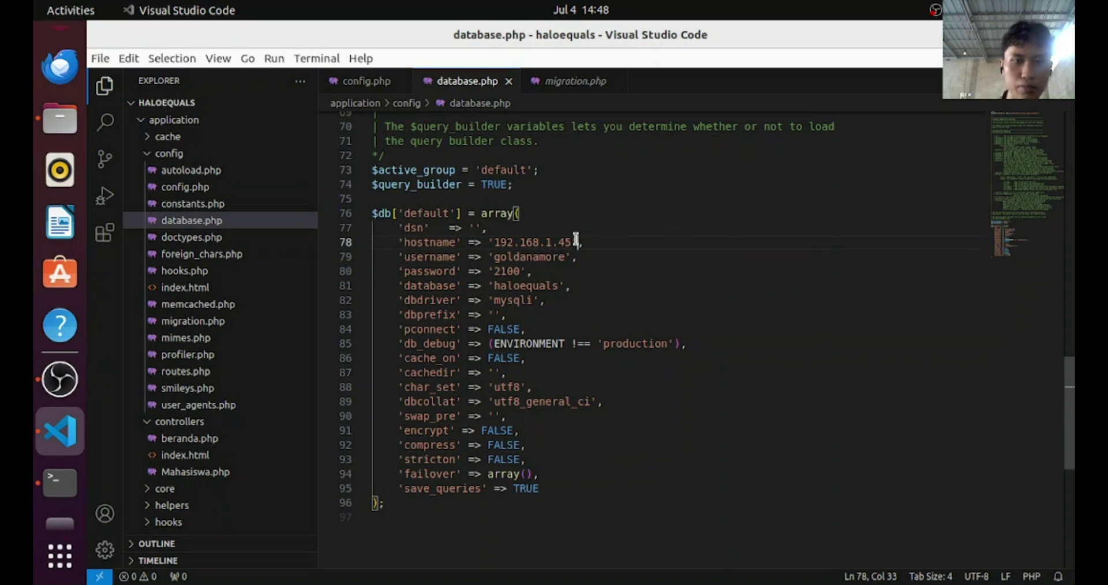
key("BackSpace")
key("BackSpace")
type("28")
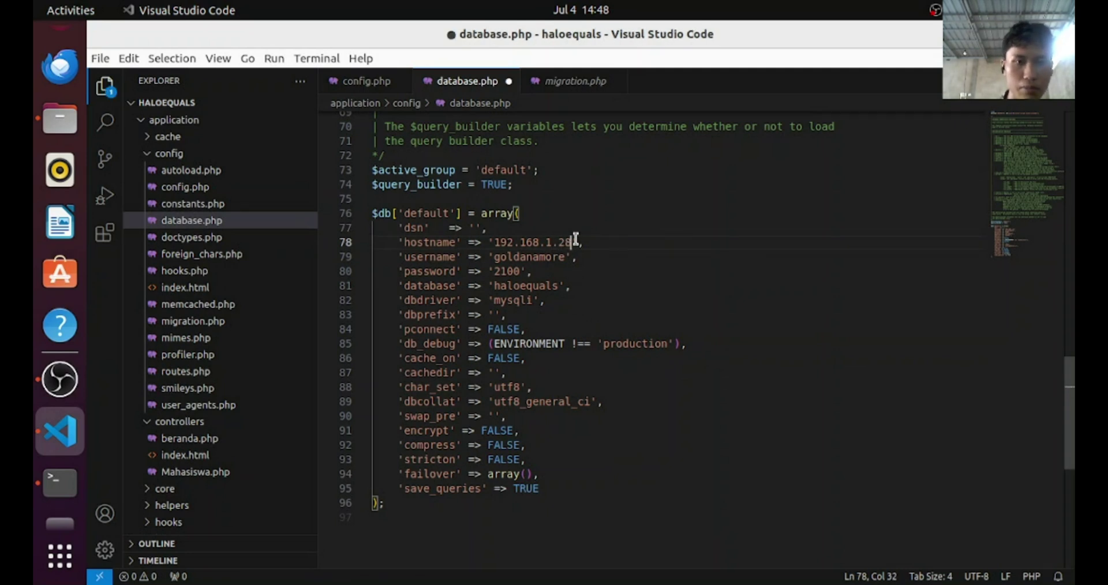
Reload the haloequals page in Firefox, which now reports connection refused
key("super")
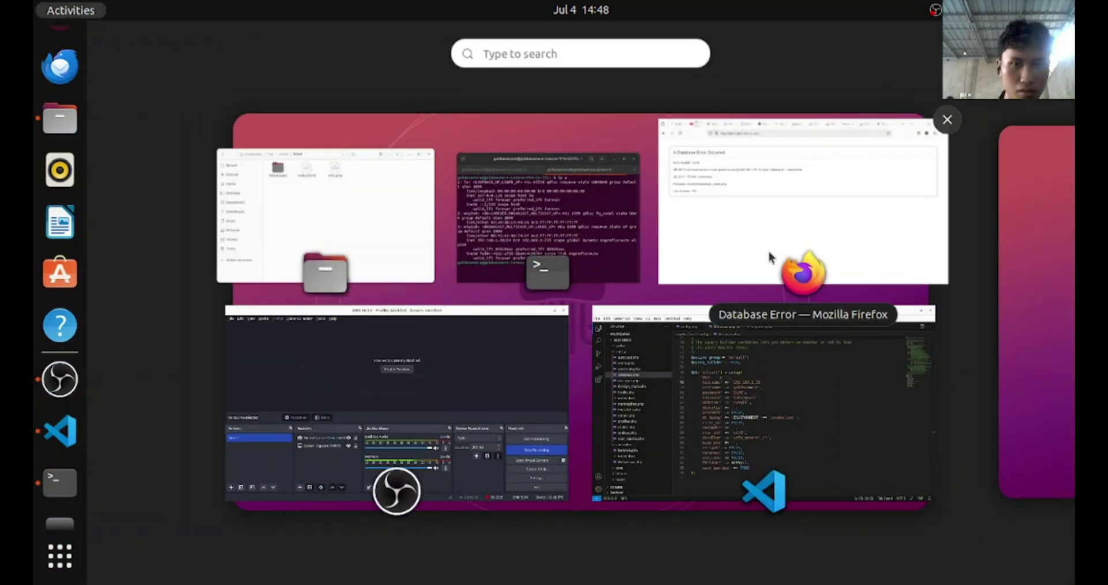
left_click(771, 254)
key("F5")
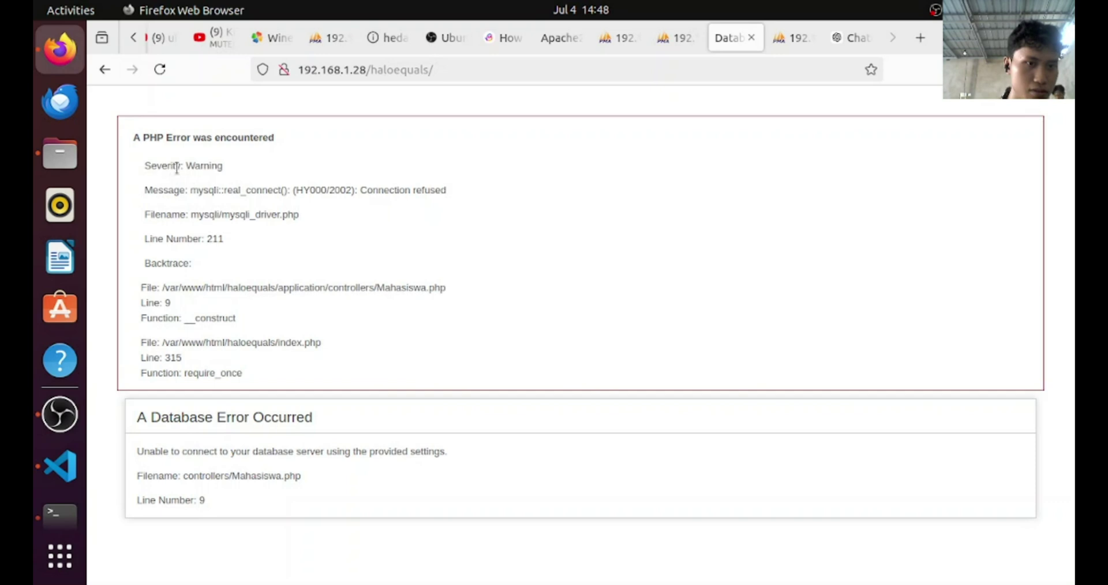
Highlight the connection-refused warning, then return to phpMyAdmin's user accounts overview on 192.168.1.45
left_click_drag(177, 168, 321, 379)
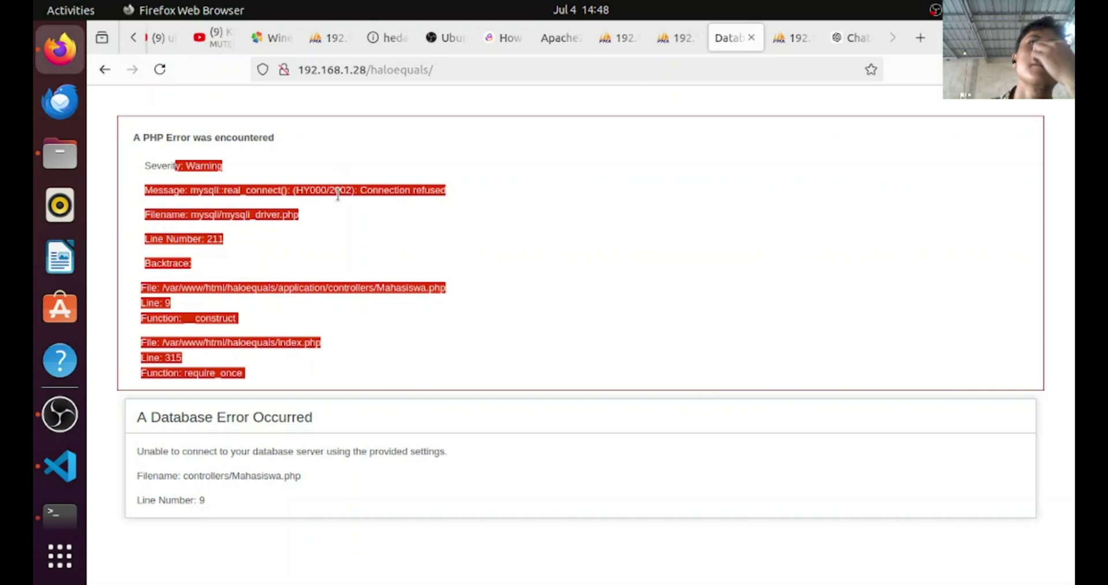
left_click(216, 260)
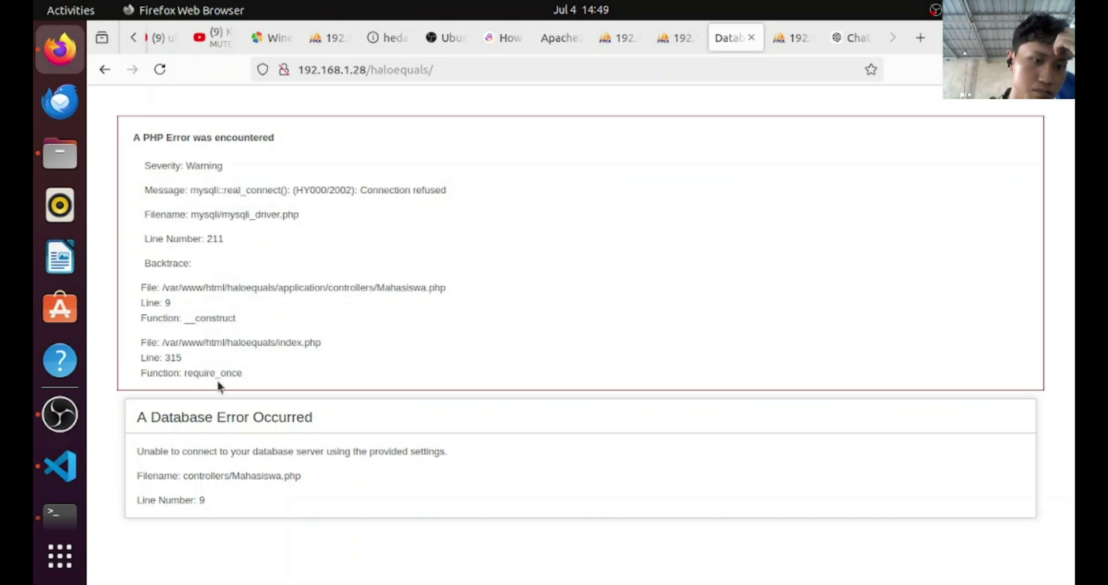
left_click(792, 38)
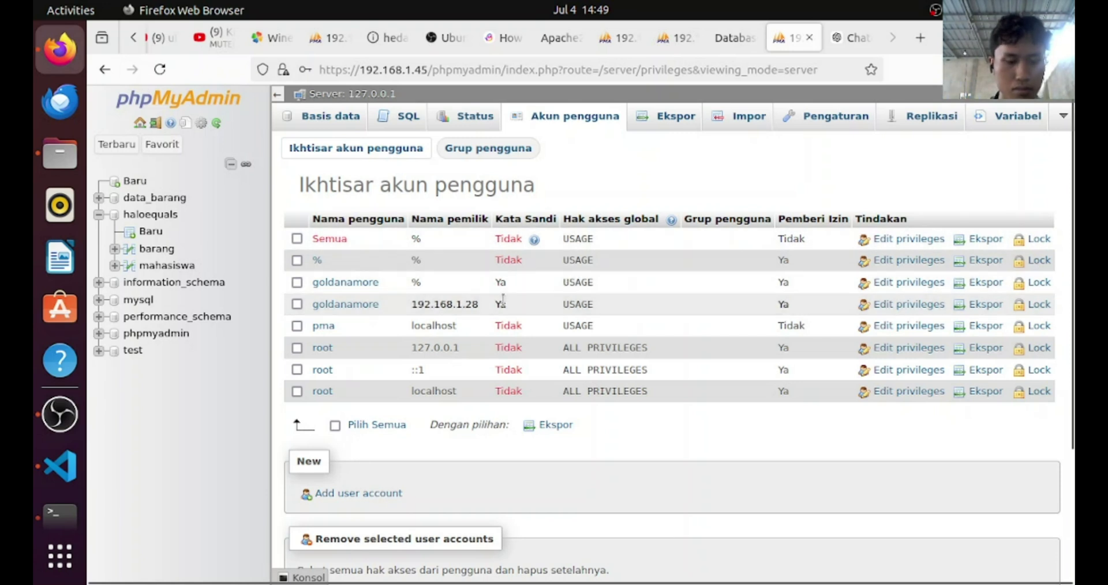
Replace the hostname's 28 ending with 45 so it reads 192.168.1.45, and save database.php
key("super")
left_click(787, 385)
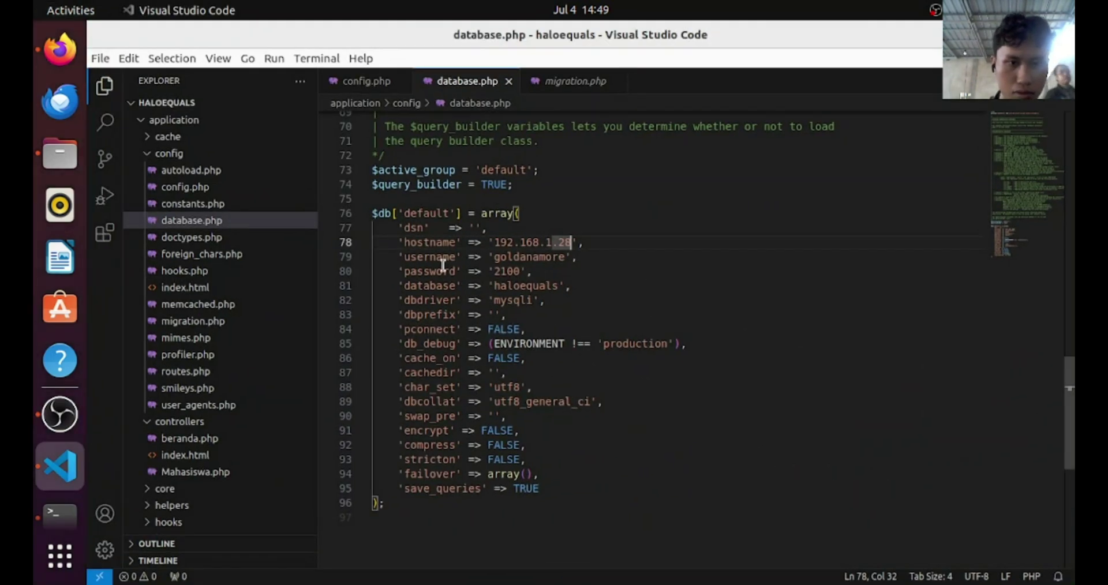
left_click(574, 243)
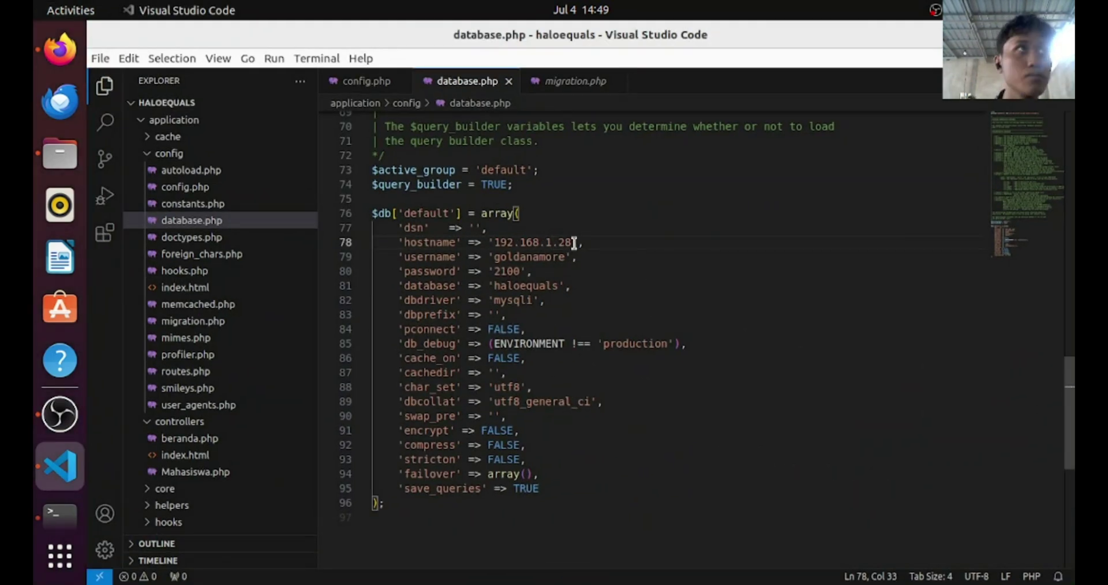
key("Left")
key("BackSpace")
key("BackSpace")
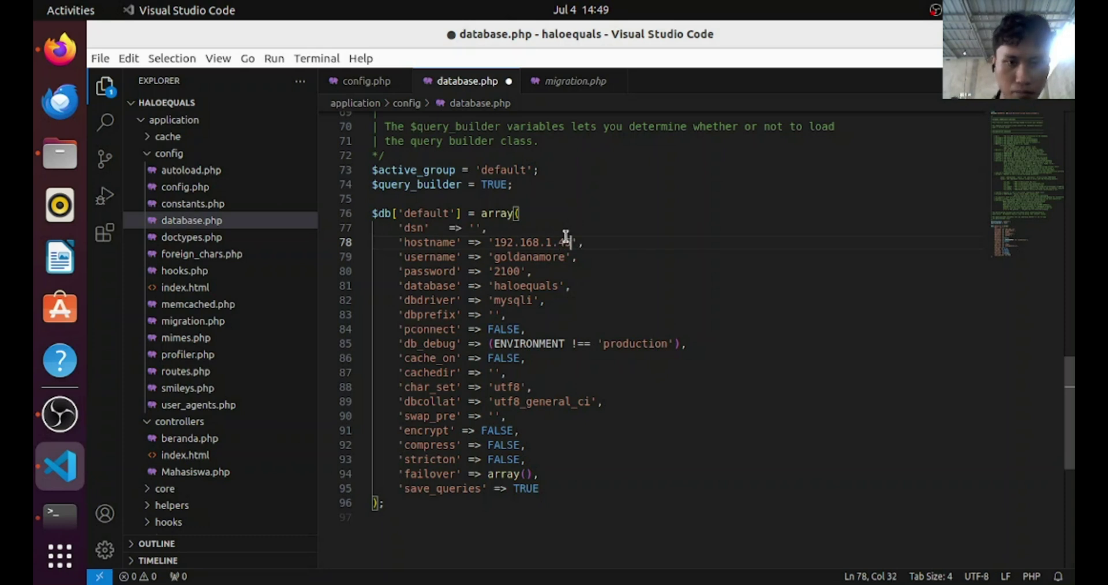
key("ctrl+s")
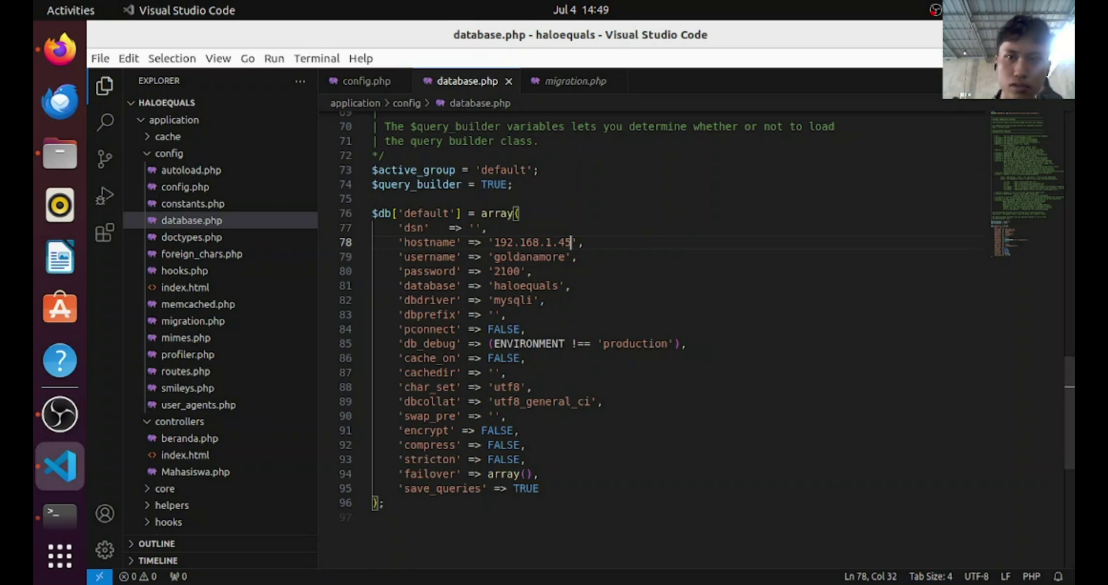
key("alt+Tab")
Reload the app and highlight the SELECT-denied error on the haloequals.mahasiswa table
left_click(736, 38)
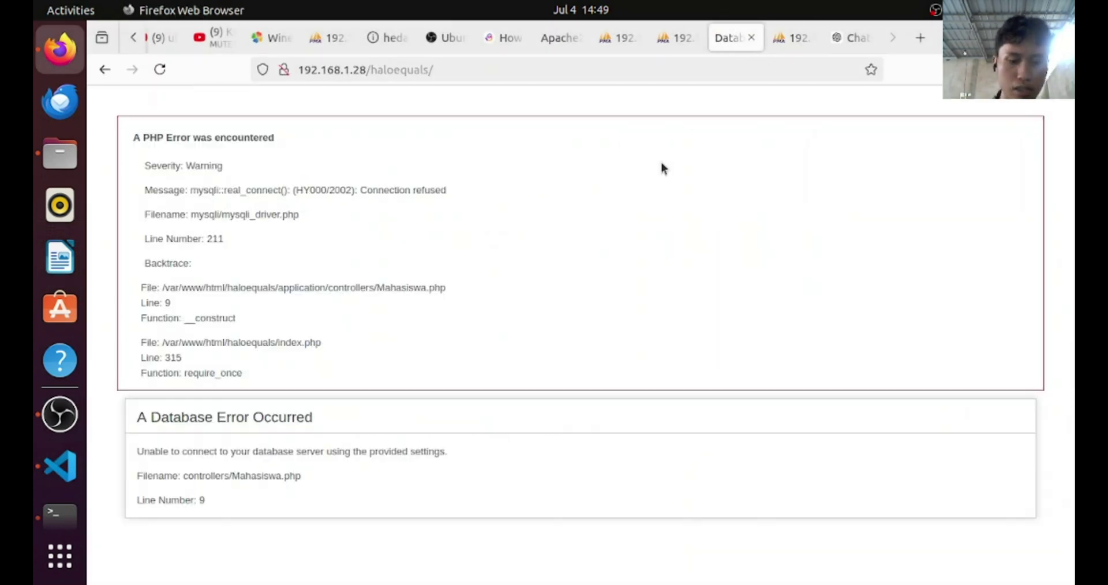
key("F5")
left_click_drag(578, 194, 476, 195)
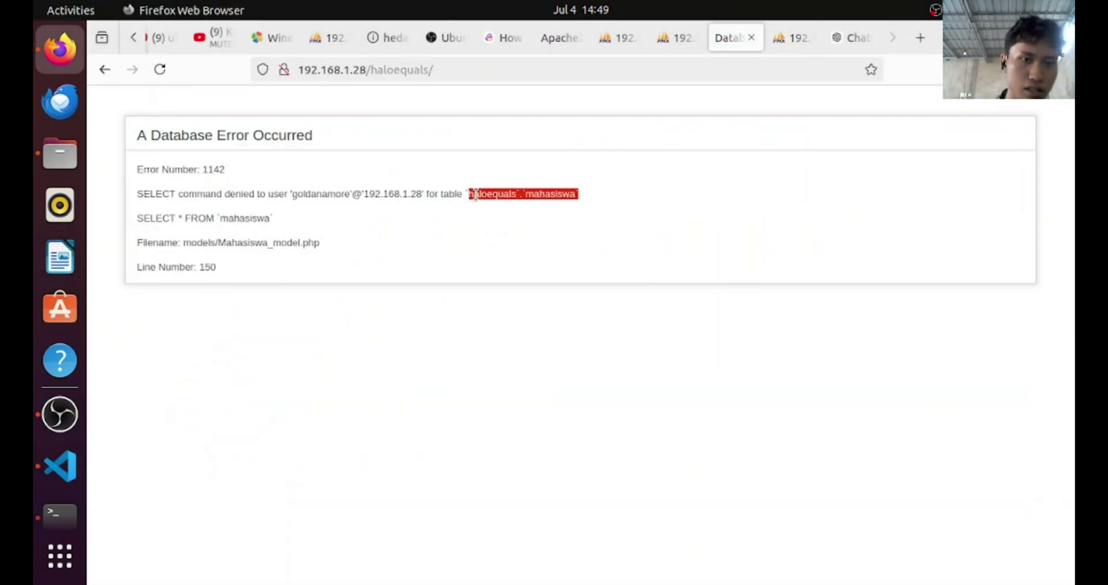
left_click_drag(227, 193, 333, 196)
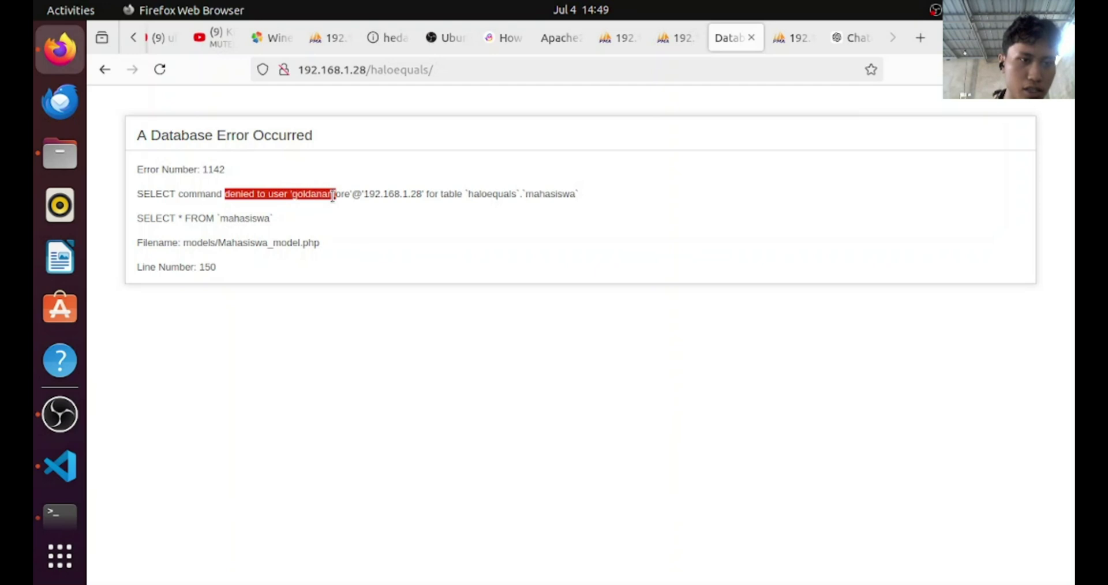
left_click(199, 190)
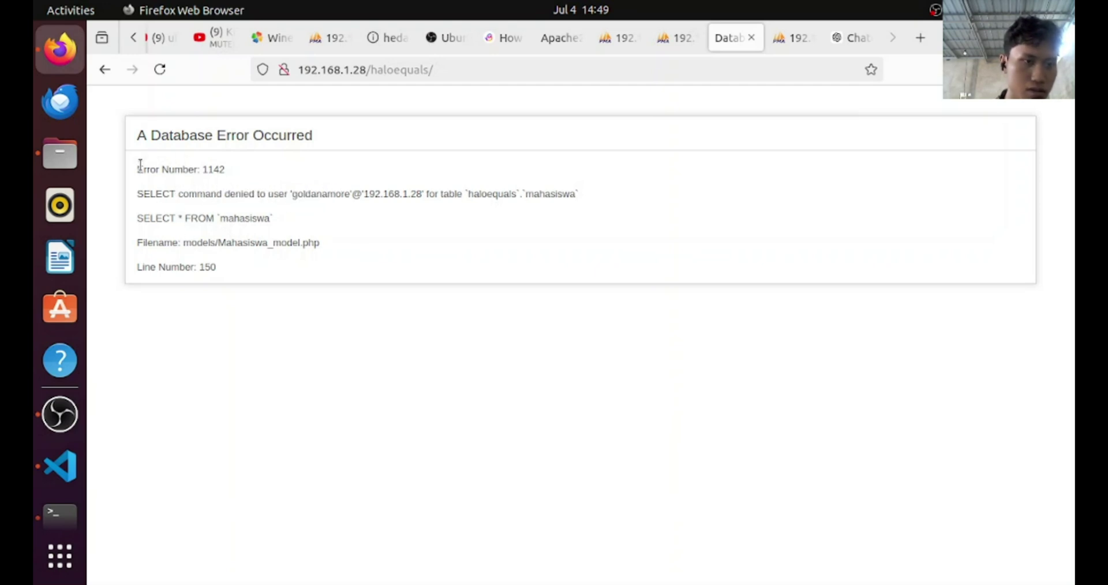
left_click_drag(157, 182, 227, 279)
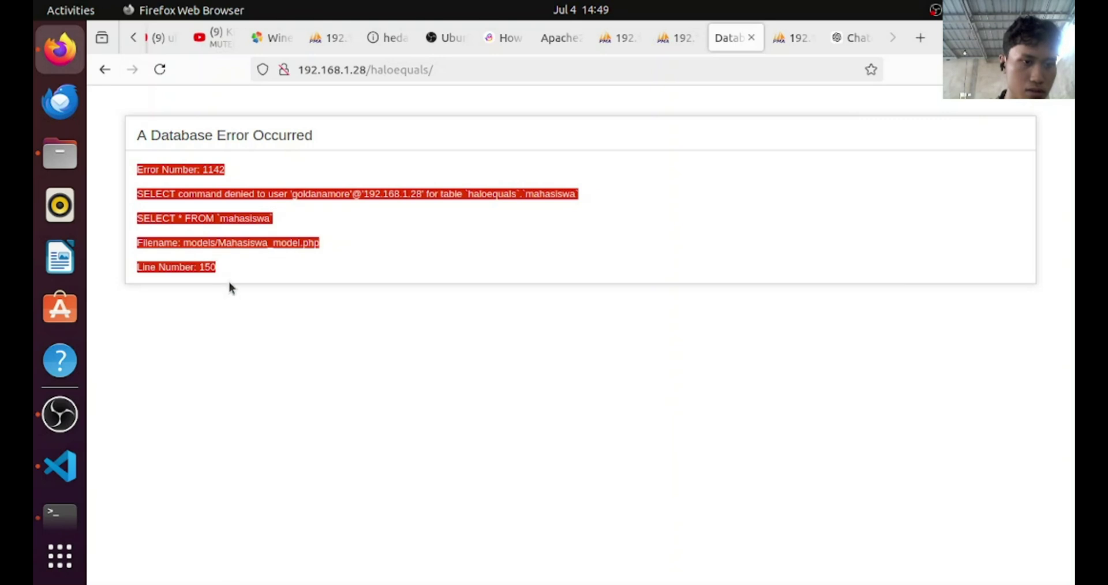
Append mahasiswa/data_barang1 to the app address and load it, getting 404 Not Found
double_click(451, 73)
type("mahas")
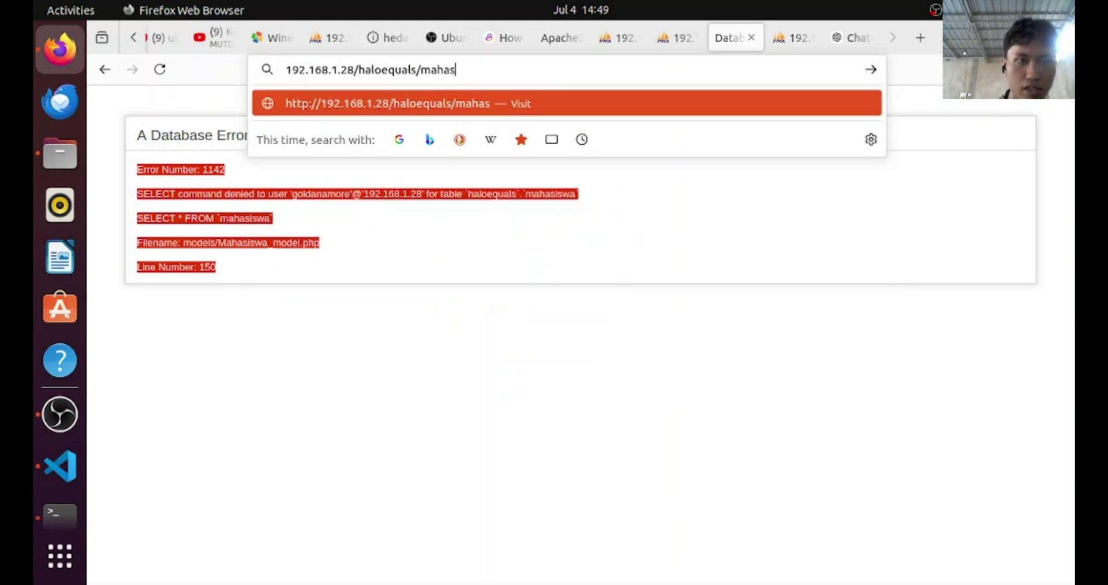
type("iswa/dat")
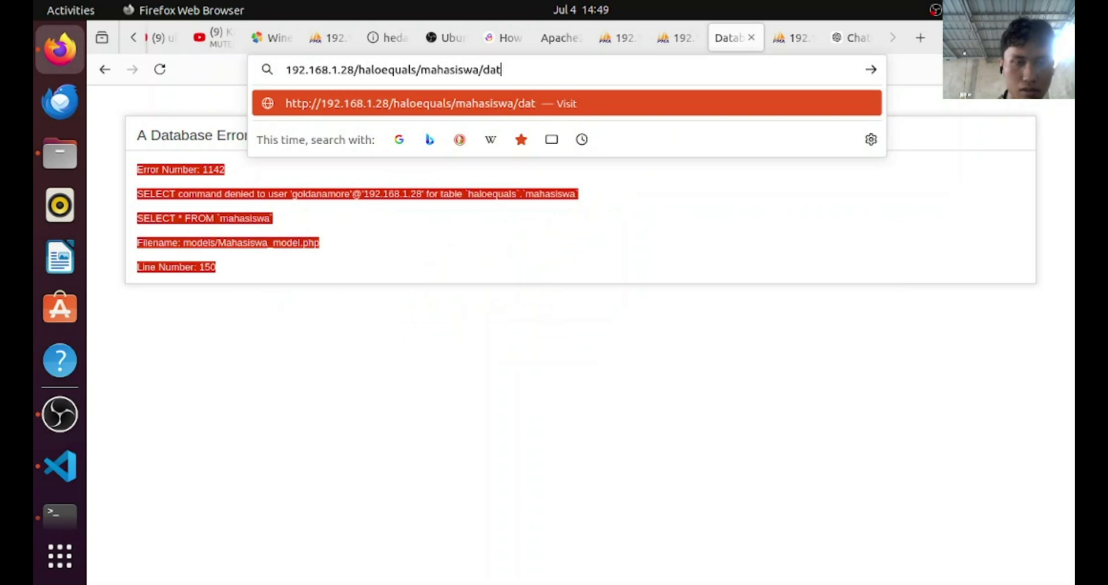
type("a_barang1")
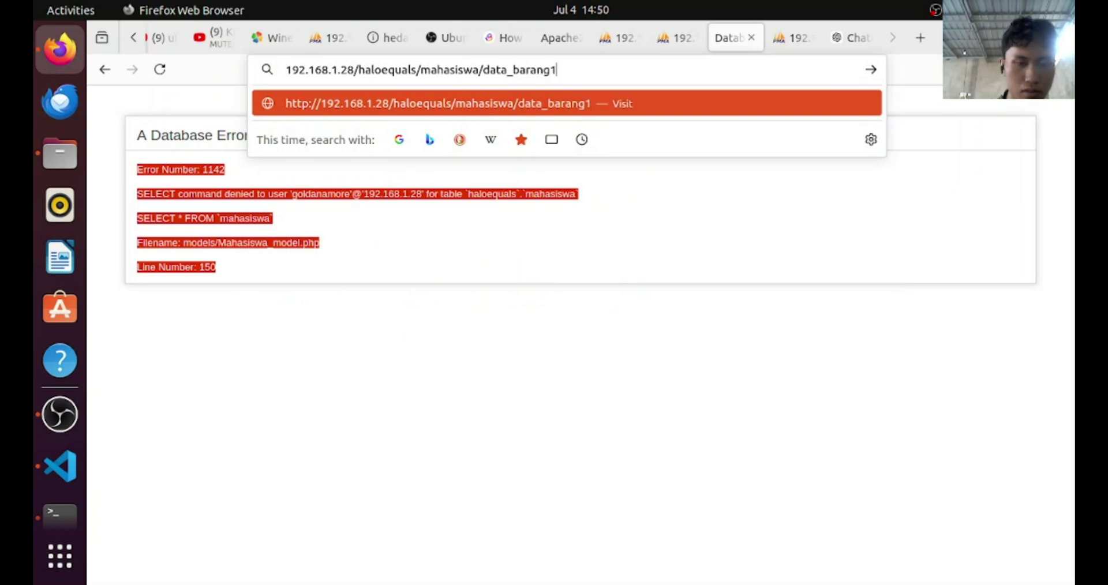
key("Return")
double_click(604, 68)
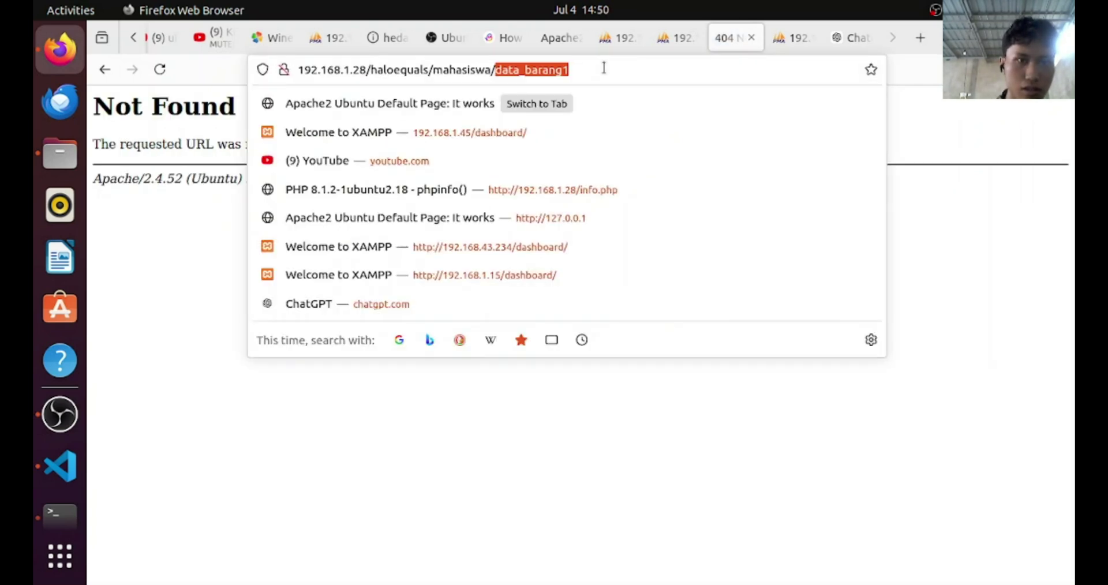
key("Return")
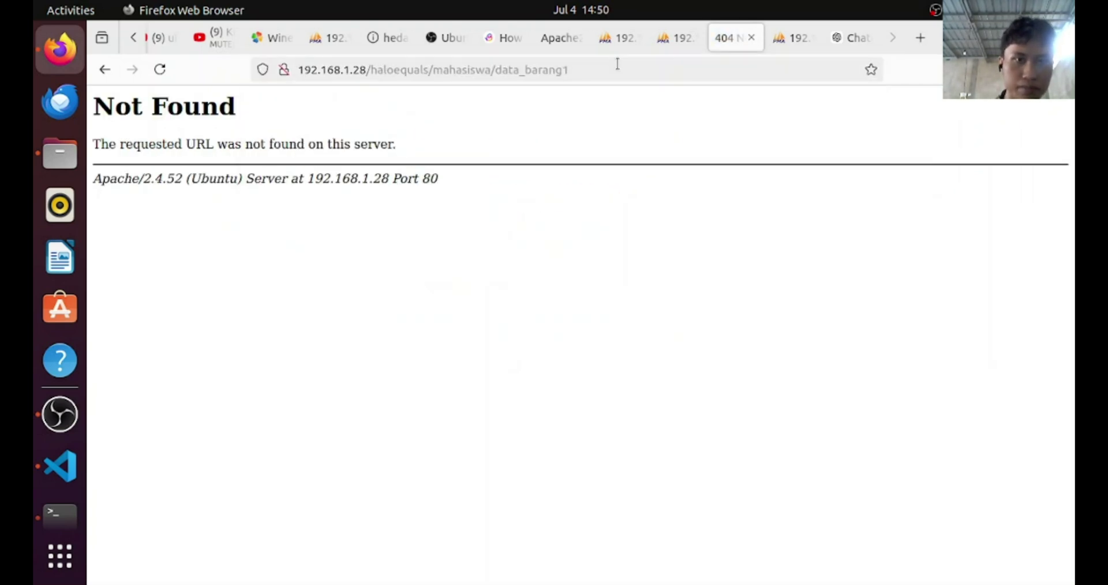
double_click(618, 64)
key("ctrl+a")
key("Return")
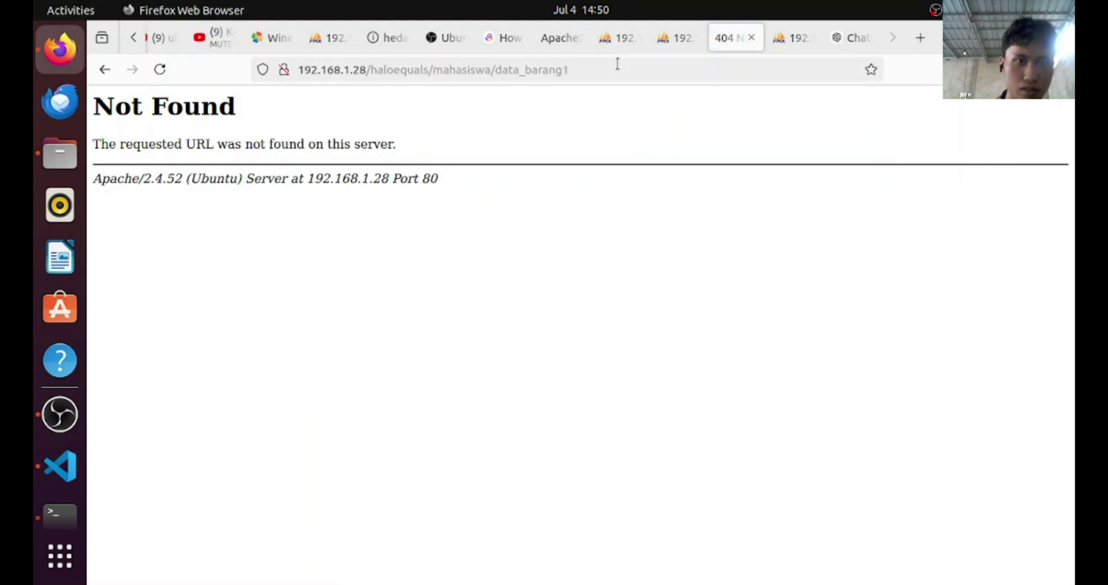
Trim mahasiswa/data_barang1 back off the page address
left_click(430, 68)
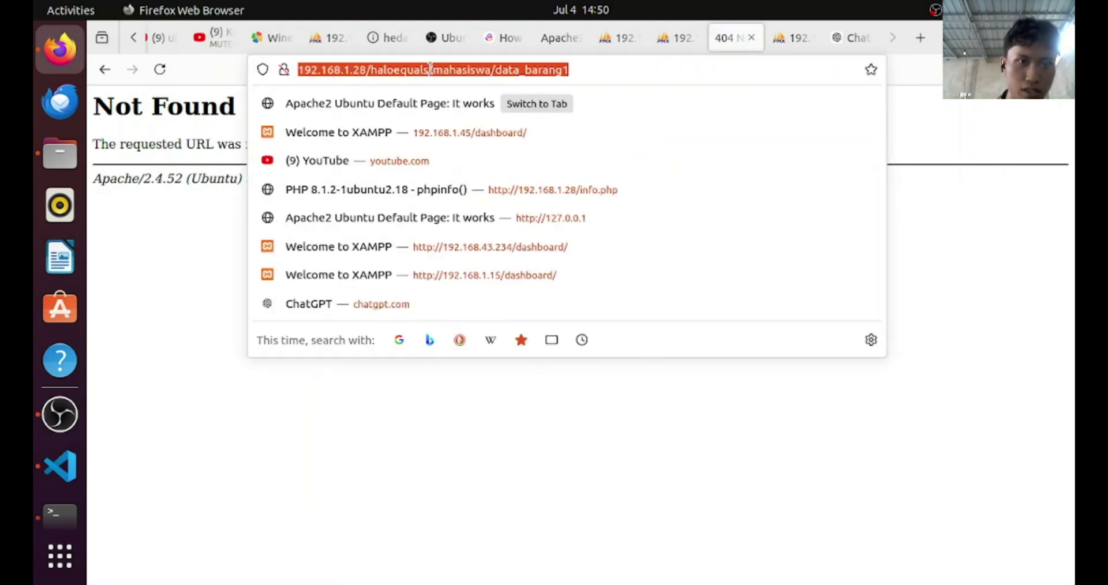
key("End")
key("BackSpace")
key("BackSpace")
key("BackSpace")
key("BackSpace")
key("BackSpace")
key("BackSpace")
key("BackSpace")
key("BackSpace")
key("BackSpace")
key("BackSpace")
key("BackSpace")
key("BackSpace")
key("BackSpace")
key("BackSpace")
key("BackSpace")
key("BackSpace")
key("BackSpace")
key("BackSpace")
key("BackSpace")
key("BackSpace")
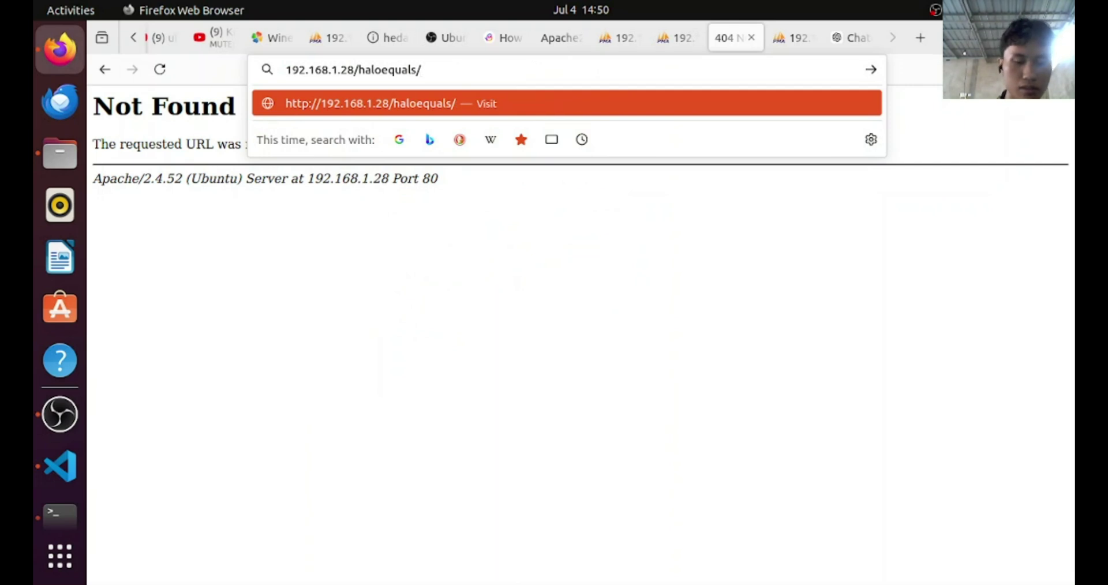
key("ctrl+s")
key("Escape")
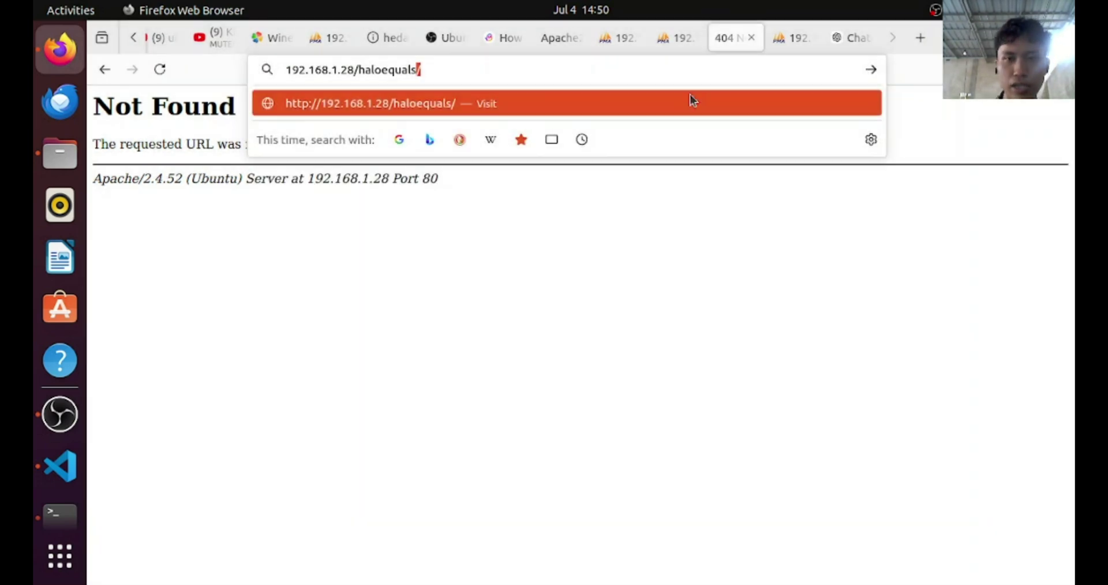
left_click_drag(432, 68, 221, 67)
key("ctrl+c")
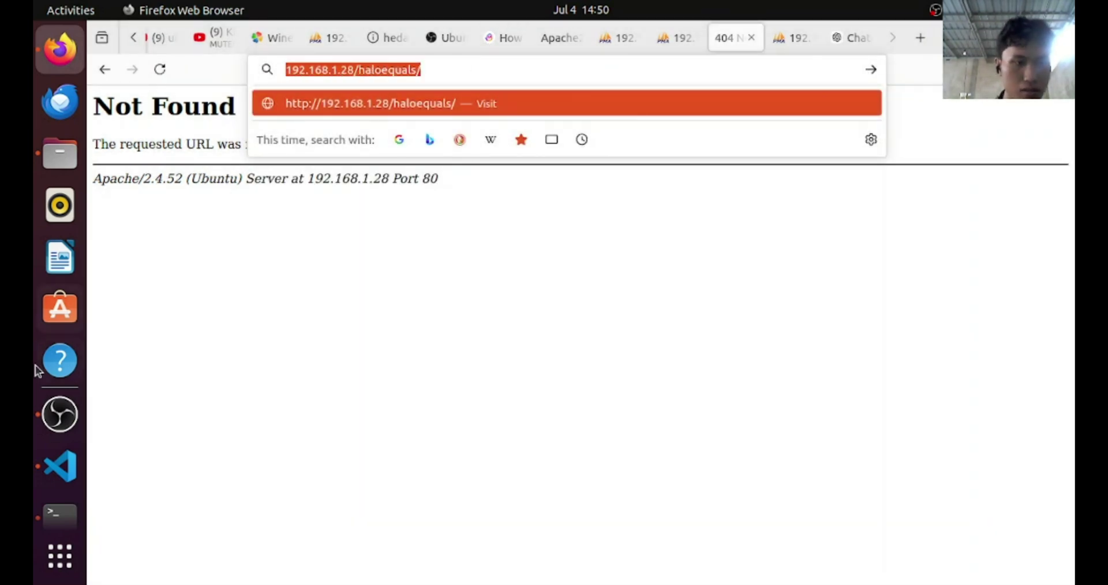
left_click(59, 471)
In config.php, paste 192.168.1.28/haloequals/ over the 127.0.1.1 mahasiswa base_url value
left_click(247, 237)
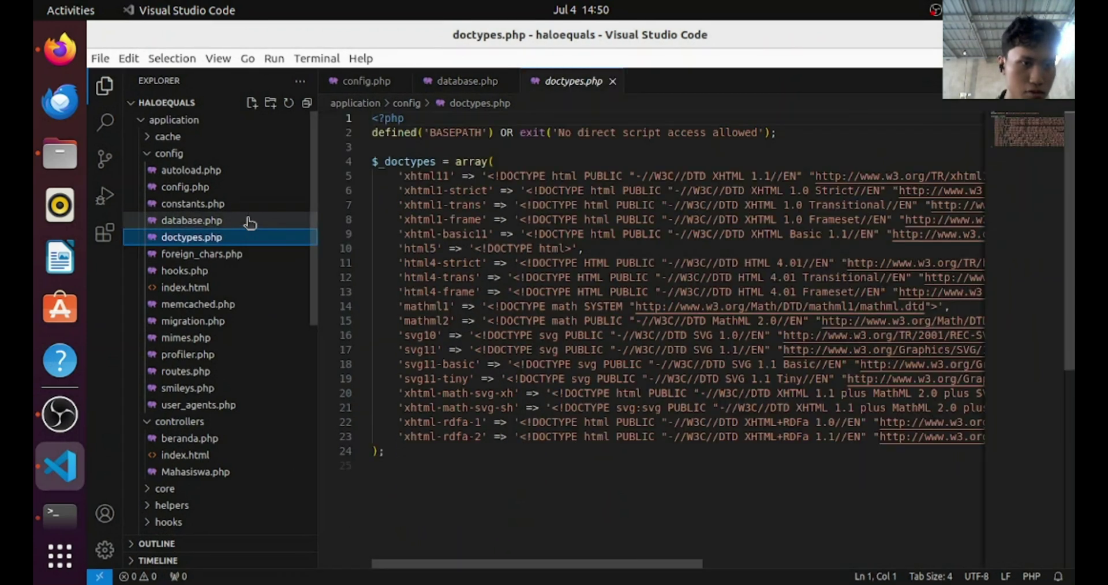
left_click(252, 205)
left_click(252, 189)
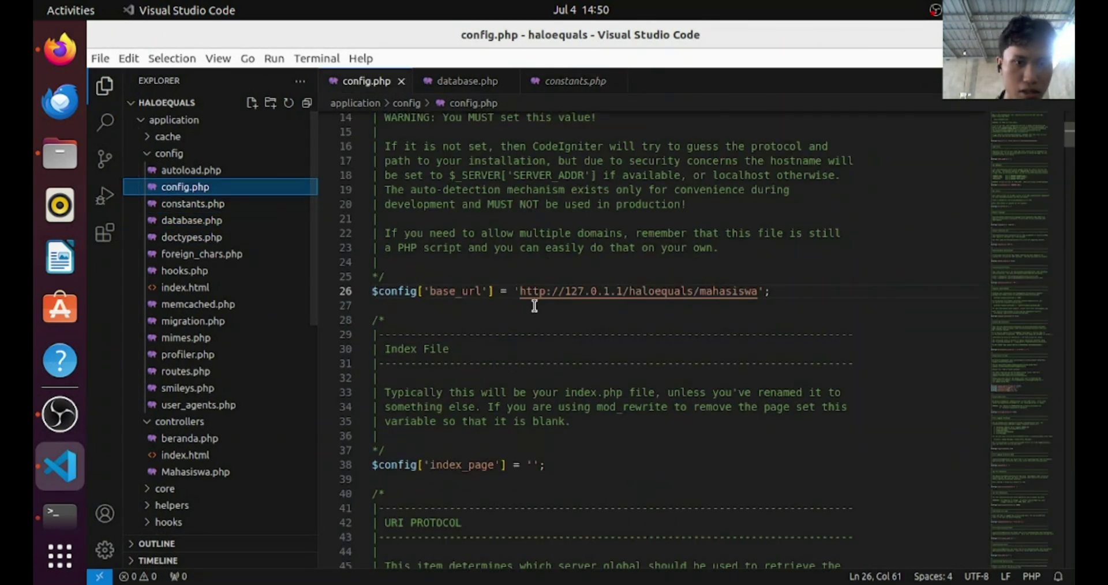
left_click(765, 292)
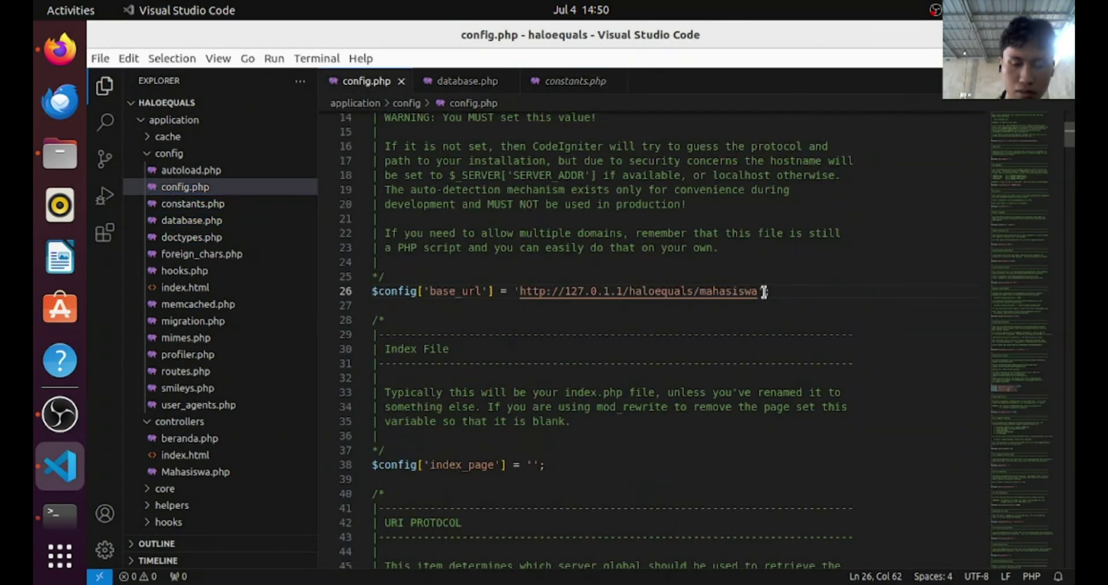
key("Left")
key("shift+Left")
key("shift+Left")
key("shift+Left")
key("shift+Left")
key("shift+Left")
key("shift+Left")
key("shift+Left")
key("shift+Left")
key("shift+Left")
key("shift+Left")
key("shift+Left")
key("shift+Left")
key("shift+Left")
key("shift+Left")
key("shift+Left")
key("shift+Left")
key("shift+Left")
key("shift+Left")
key("shift+Left")
key("shift+Left")
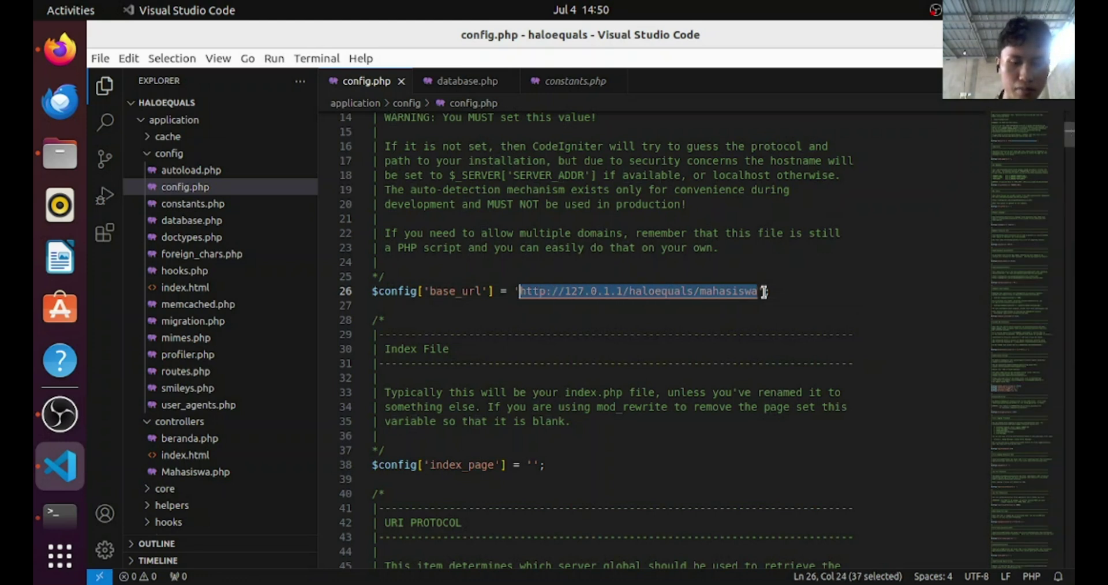
key("ctrl+v")
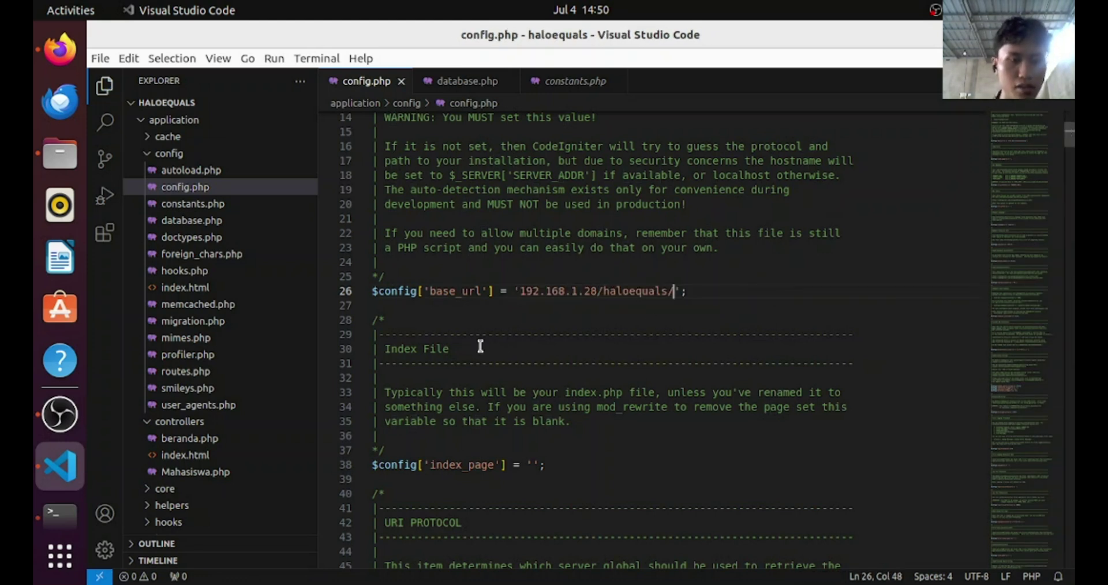
key("super")
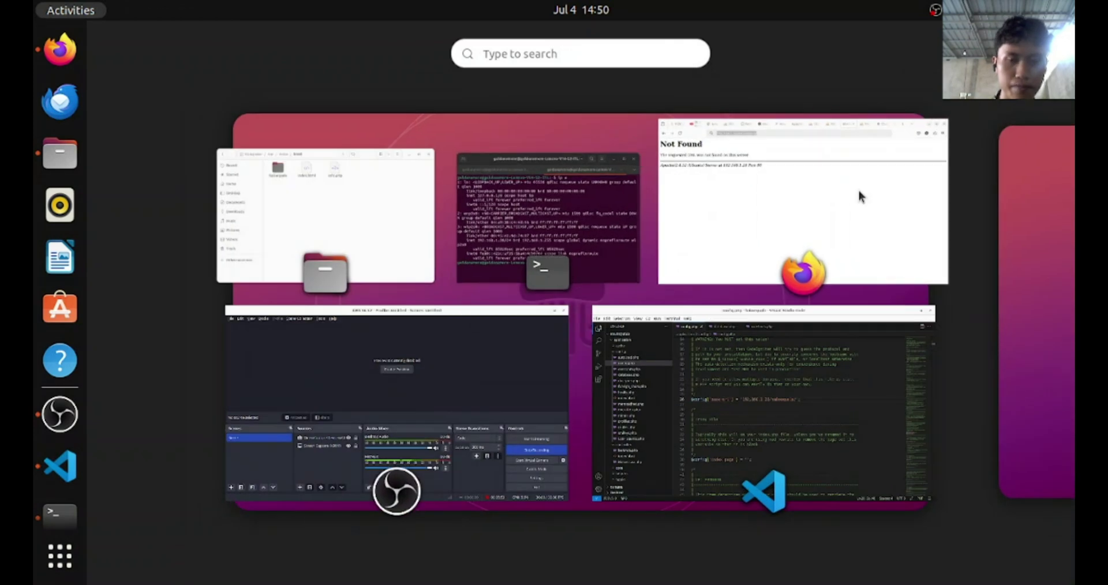
Trim the address to 192.168.1.28/haloequals/ and load it, getting error 1142 SELECT denied
left_click(858, 189)
left_click(575, 68)
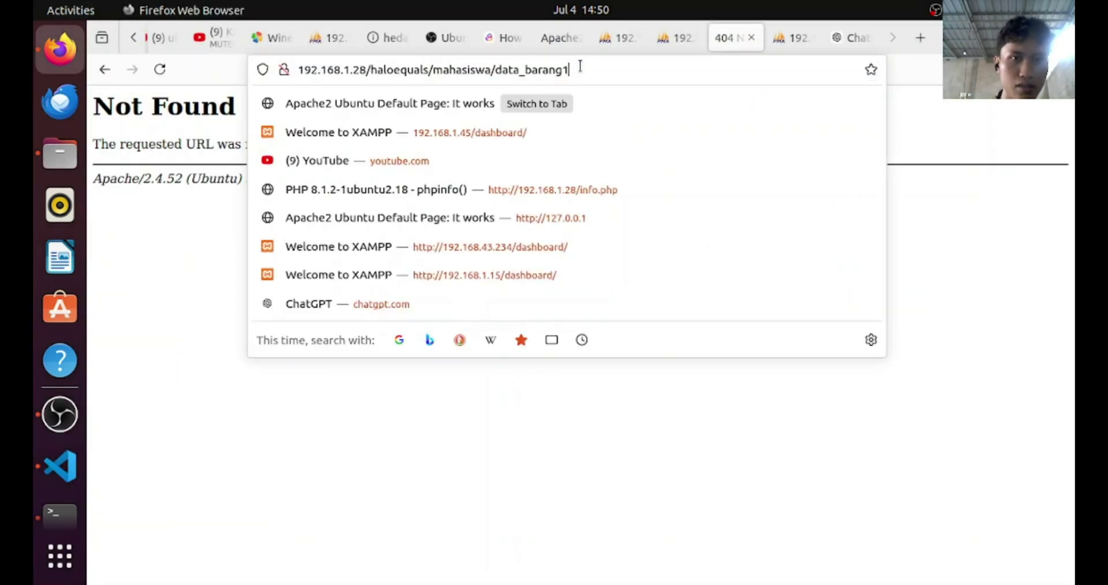
key("Return")
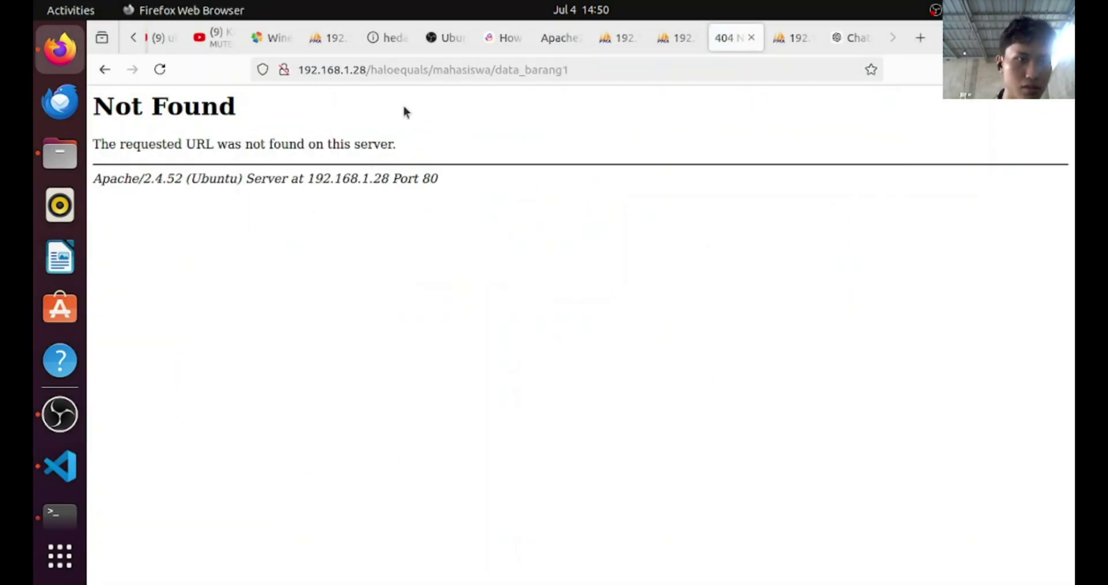
left_click(629, 74)
left_click(628, 73)
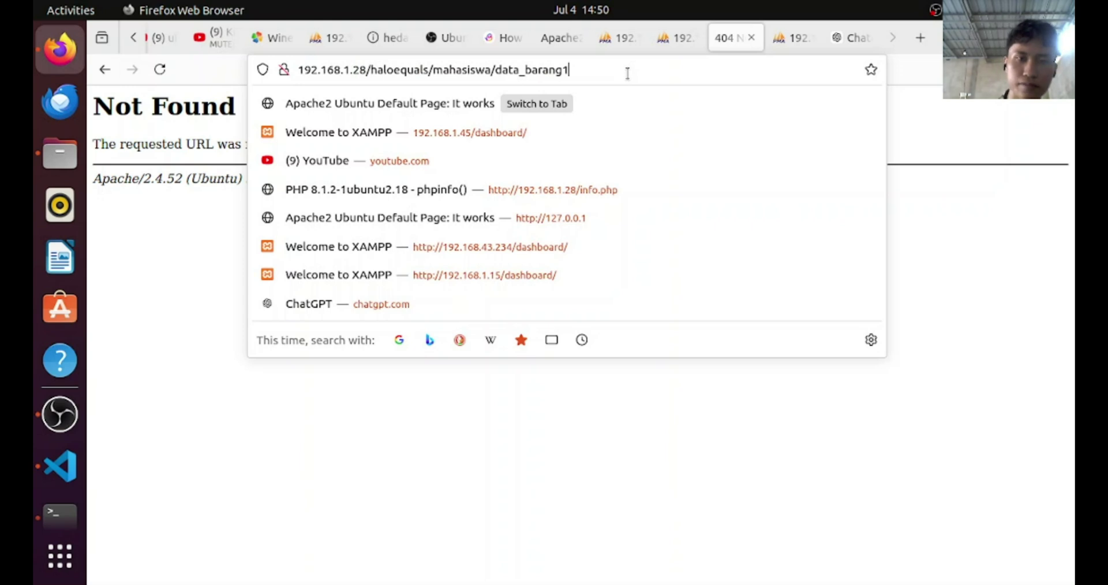
key("BackSpace")
key("BackSpace")
key("BackSpace")
key("BackSpace")
key("BackSpace")
key("BackSpace")
key("BackSpace")
key("BackSpace")
key("BackSpace")
key("BackSpace")
key("BackSpace")
key("BackSpace")
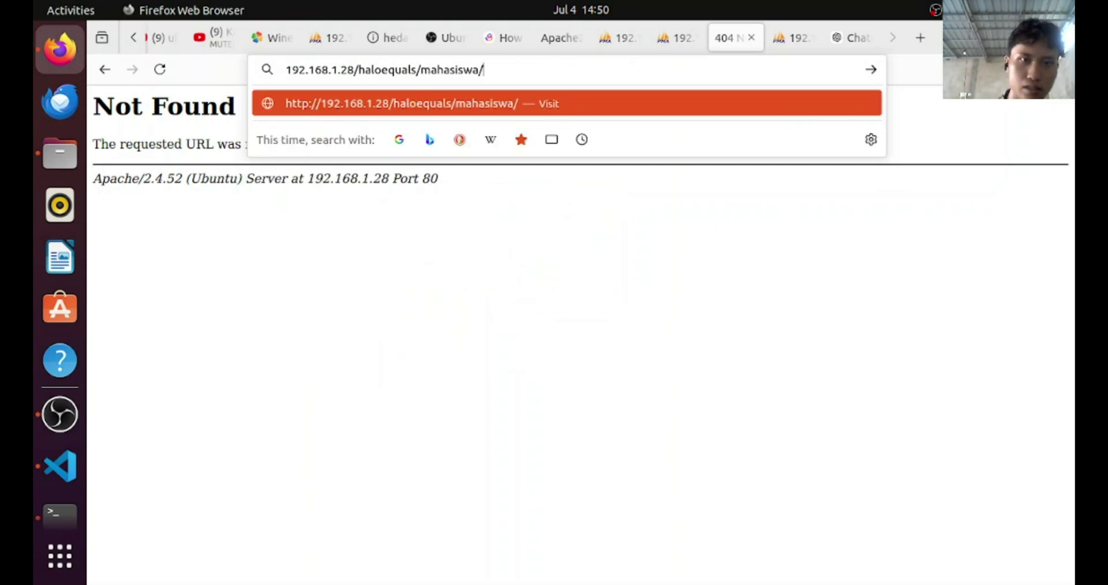
key("Return")
left_click(580, 78)
left_click(580, 77)
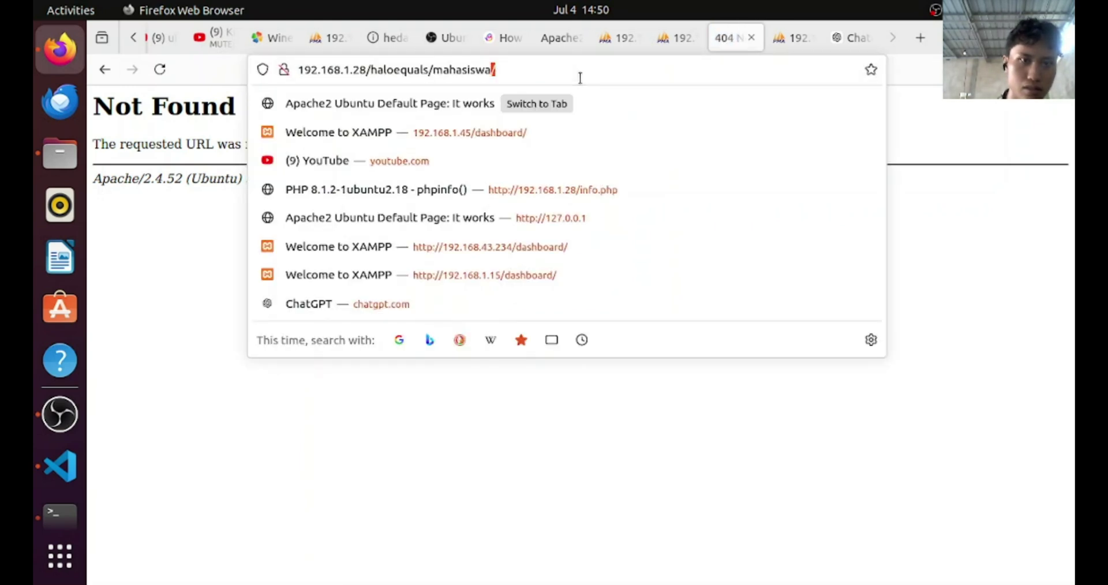
key("BackSpace")
key("BackSpace")
key("BackSpace")
key("BackSpace")
key("BackSpace")
key("BackSpace")
key("BackSpace")
key("BackSpace")
key("BackSpace")
key("BackSpace")
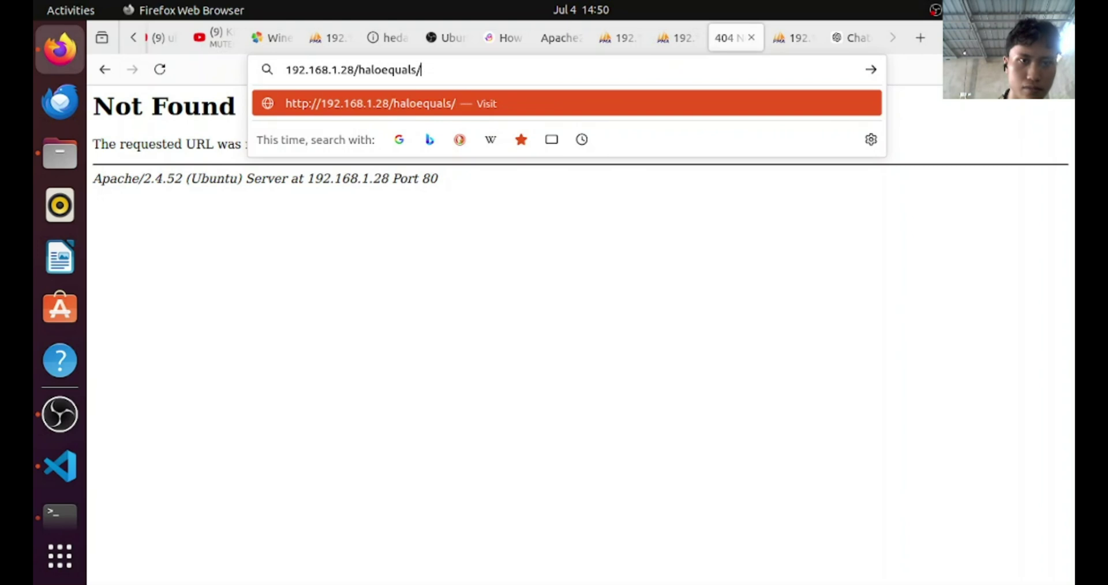
key("Return")
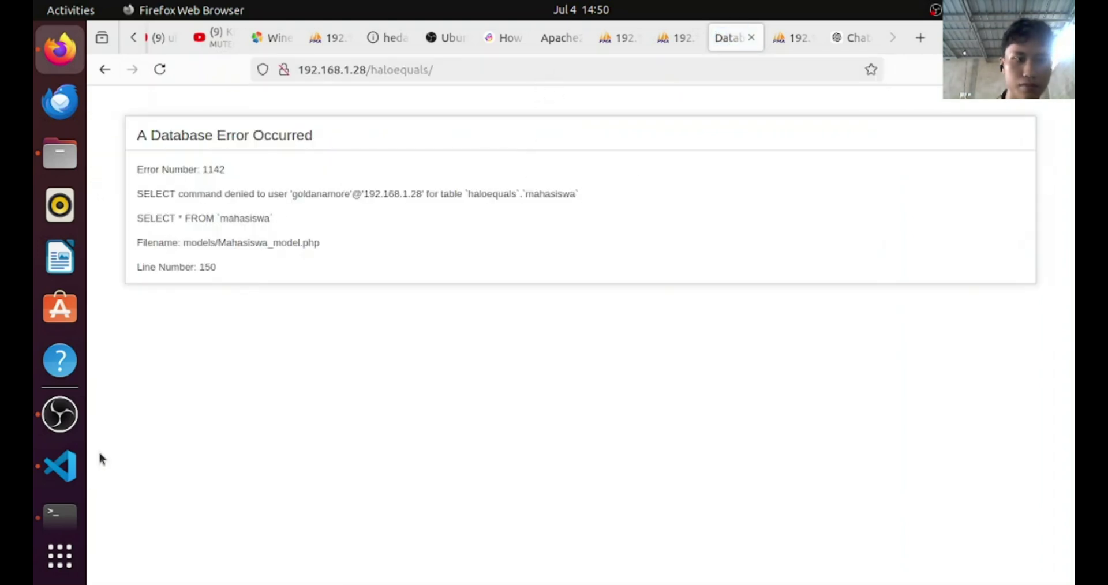
left_click(60, 414)
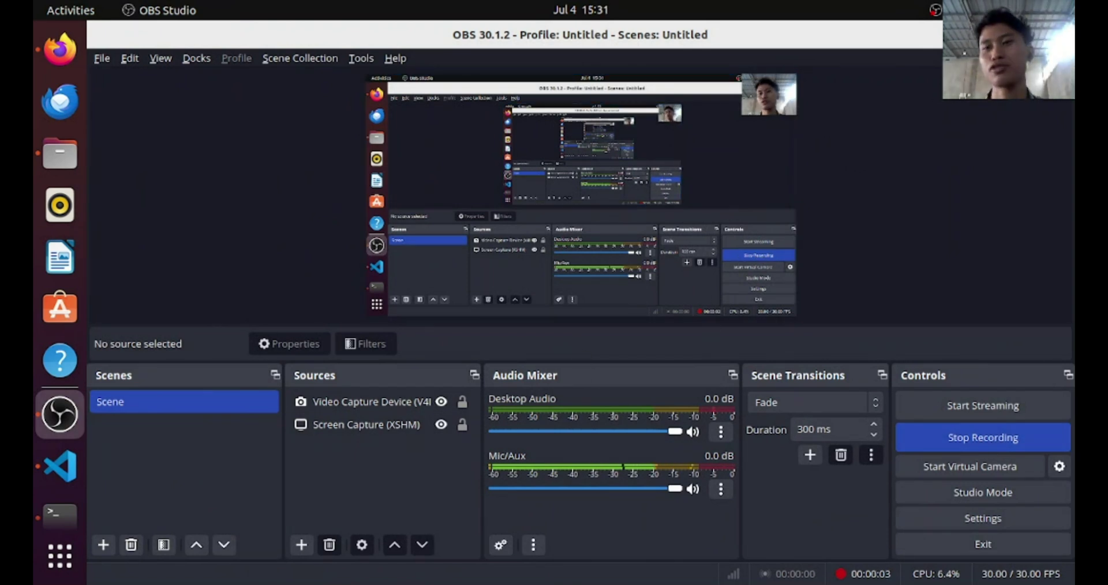
Minimize OBS Studio and Rhythmbox, then bring routes.php forward in Visual Studio Code
left_click(1006, 35)
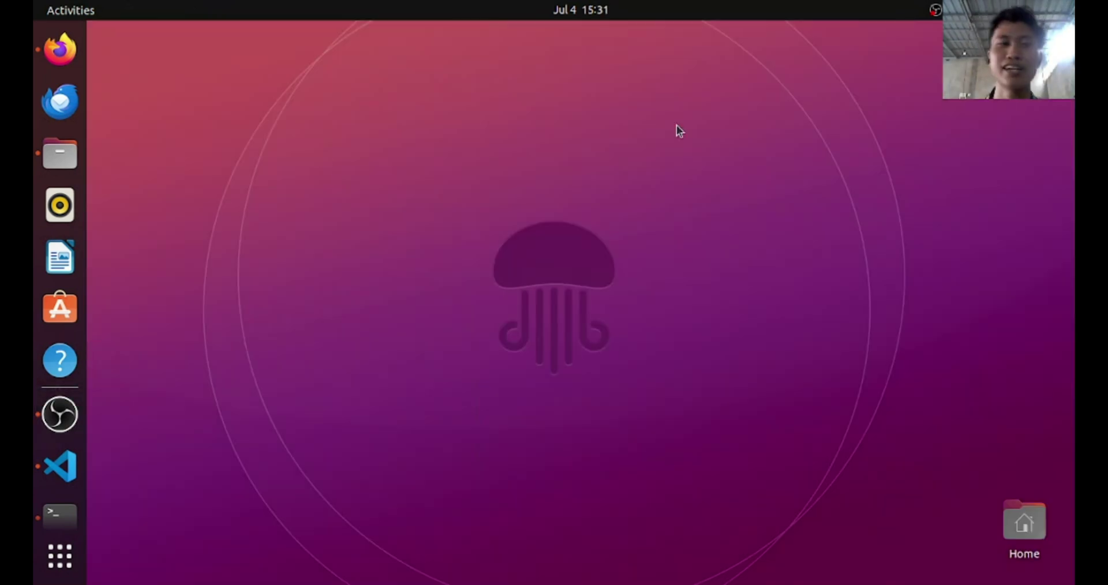
left_click(48, 209)
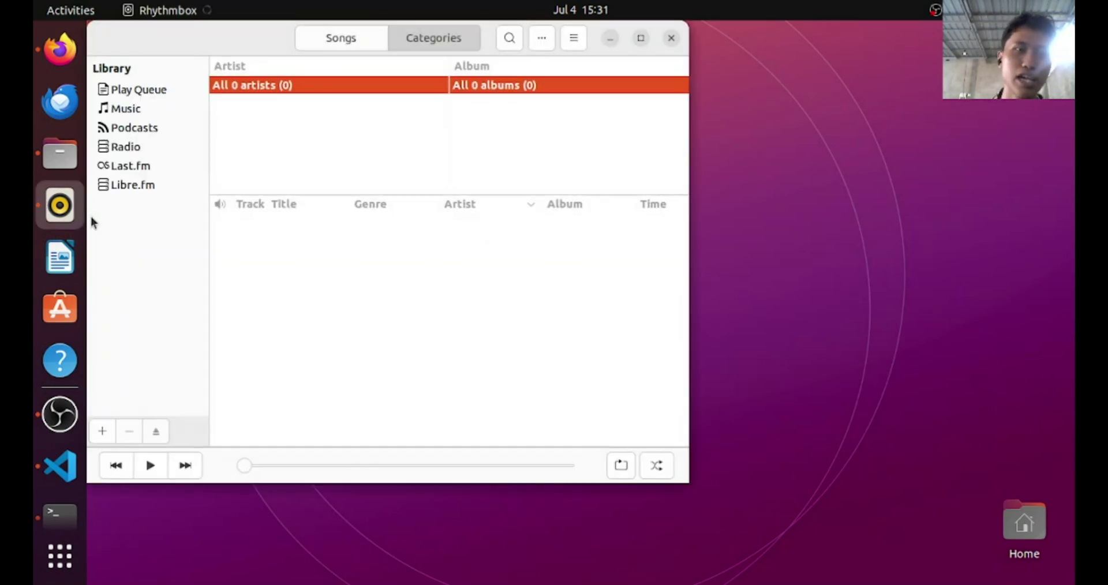
left_click(609, 41)
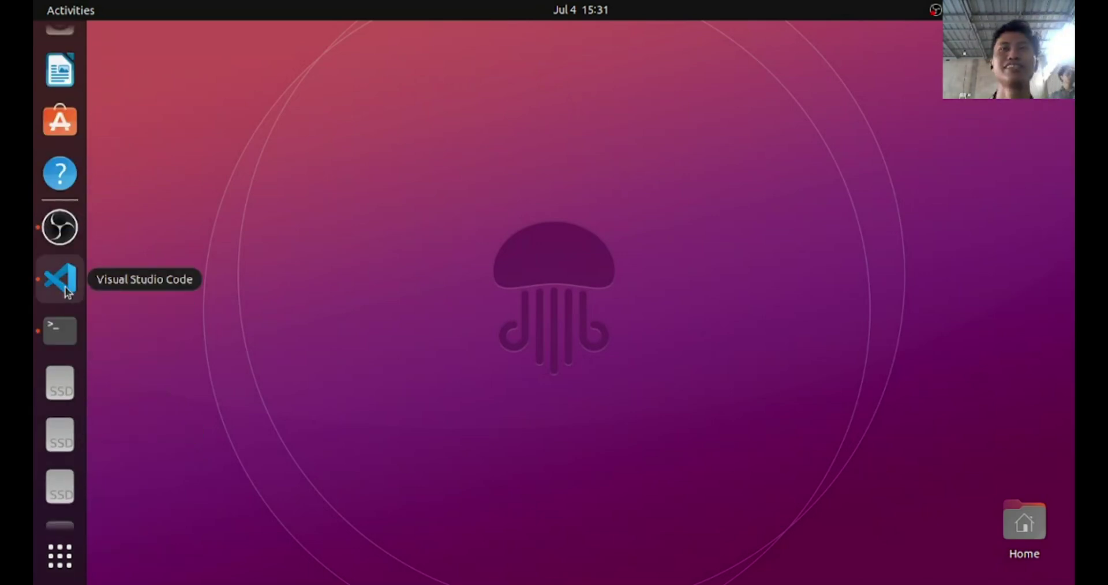
left_click(67, 290)
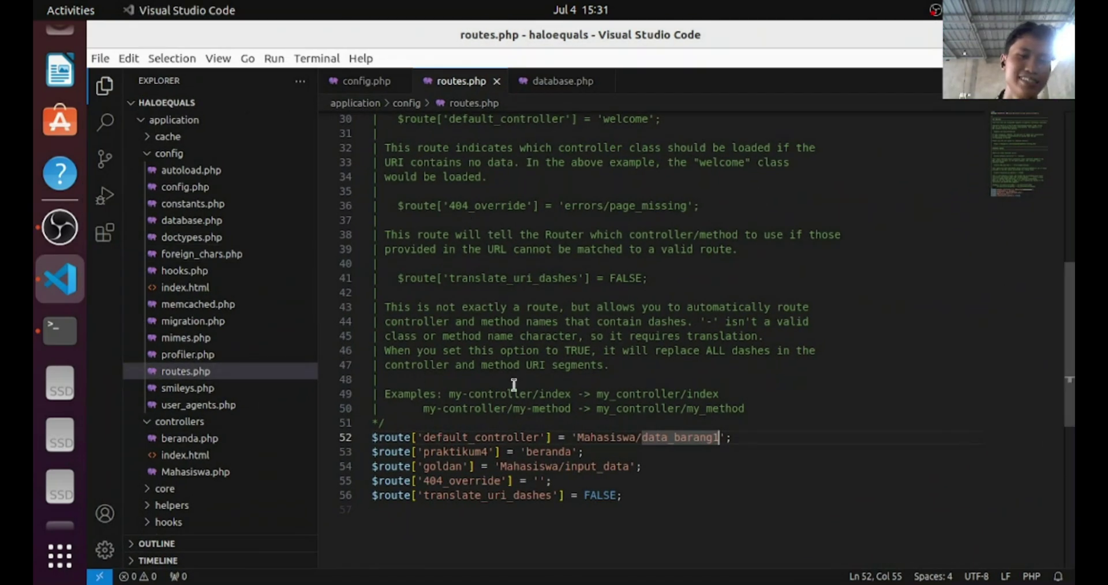
key("Down")
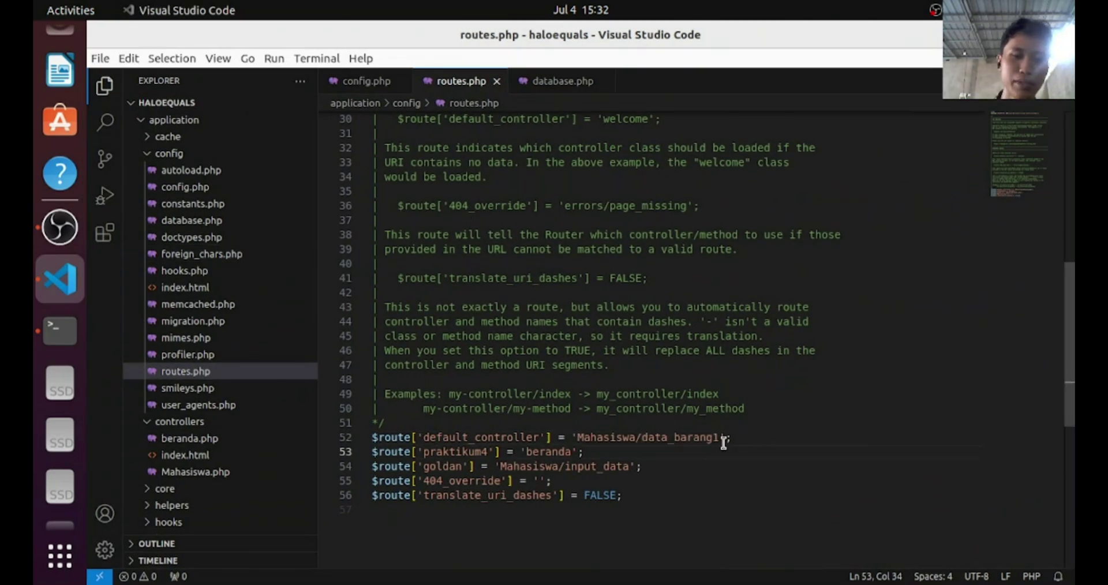
key("Up")
key("ctrl+shift+Left")
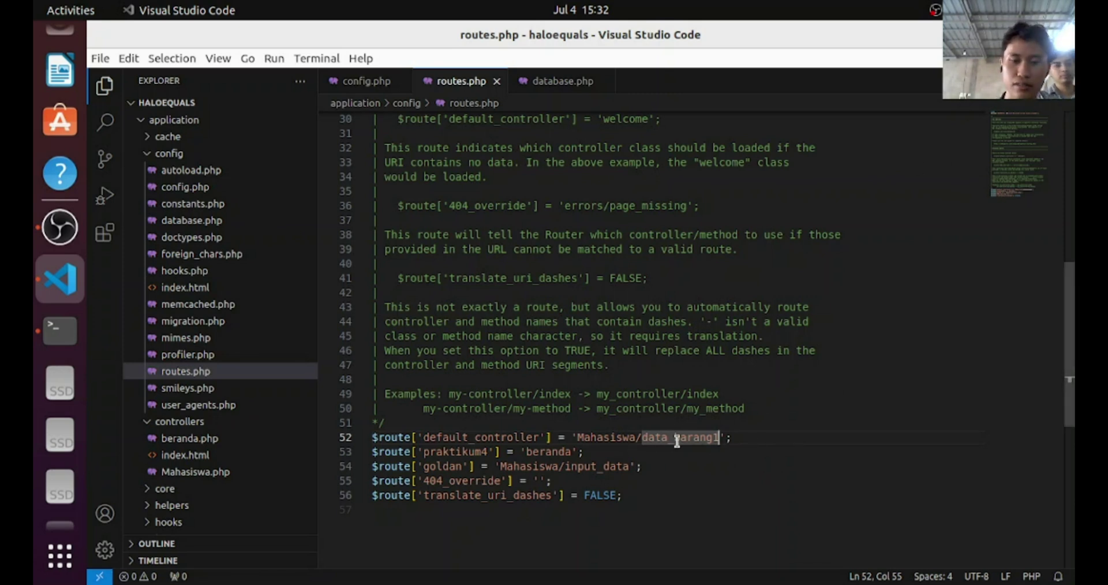
key("super+d")
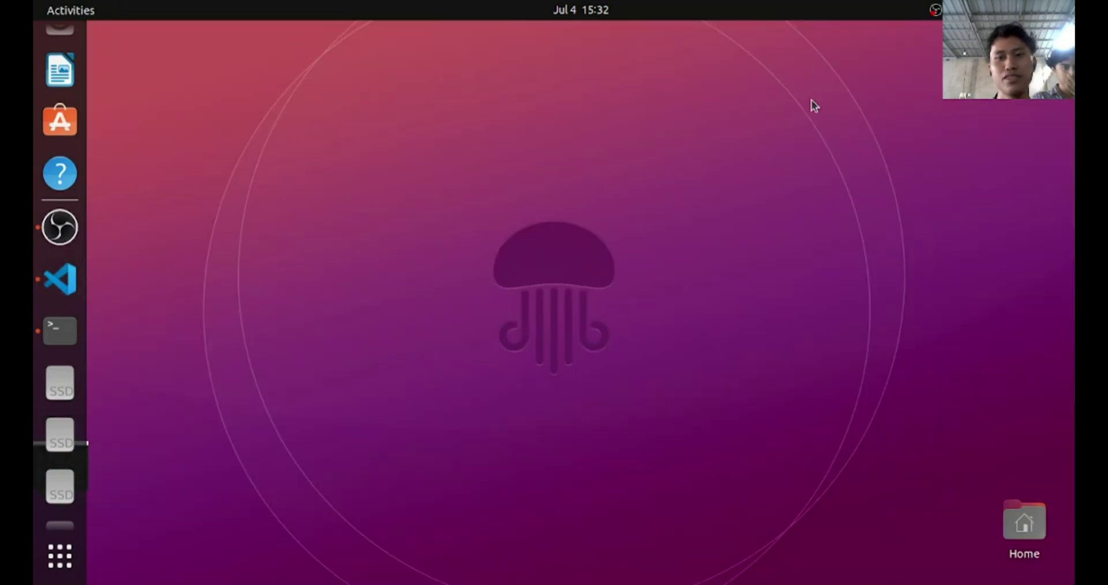
Check Terminal's ERROR 2003 output, then return to phpMyAdmin's 13-row mahasiswa table
left_click(48, 335)
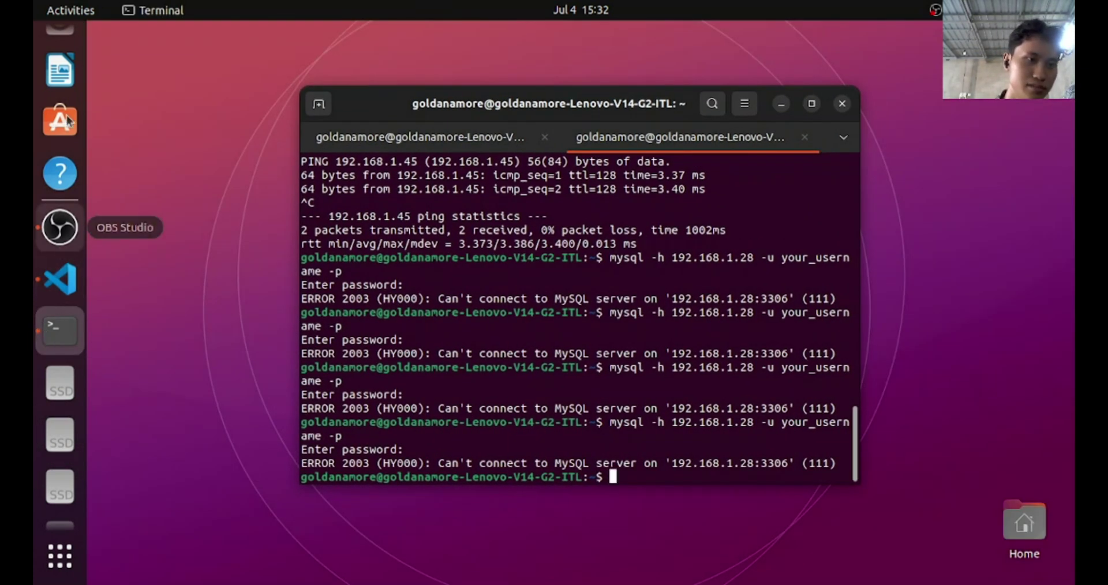
left_click(60, 49)
left_click(733, 37)
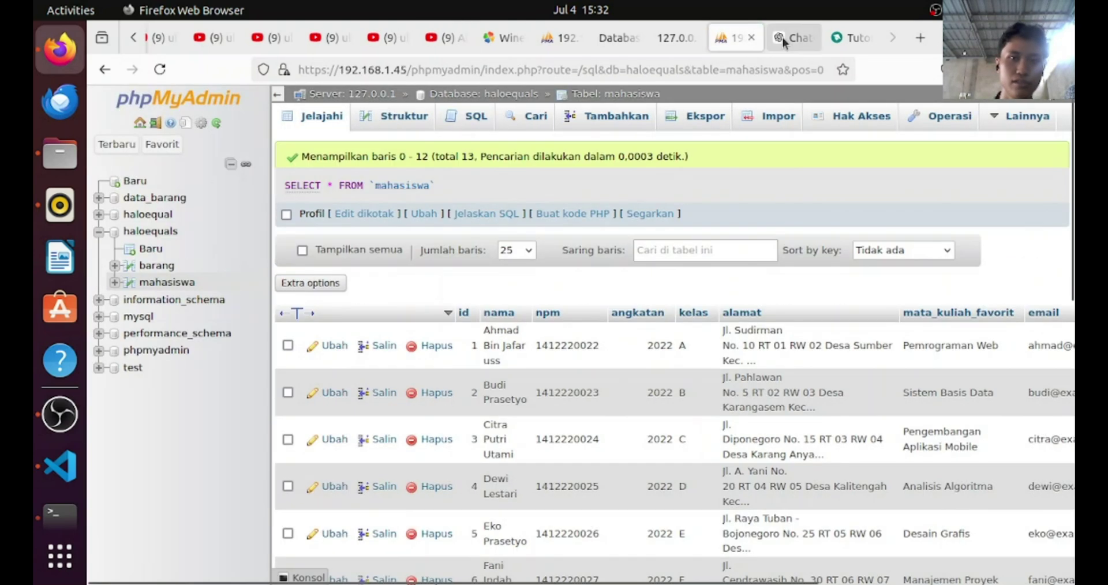
Append mahasiswa to the 192.168.1.28/haloequals/ address and load it, getting Apache 404 Not Found
left_click(698, 37)
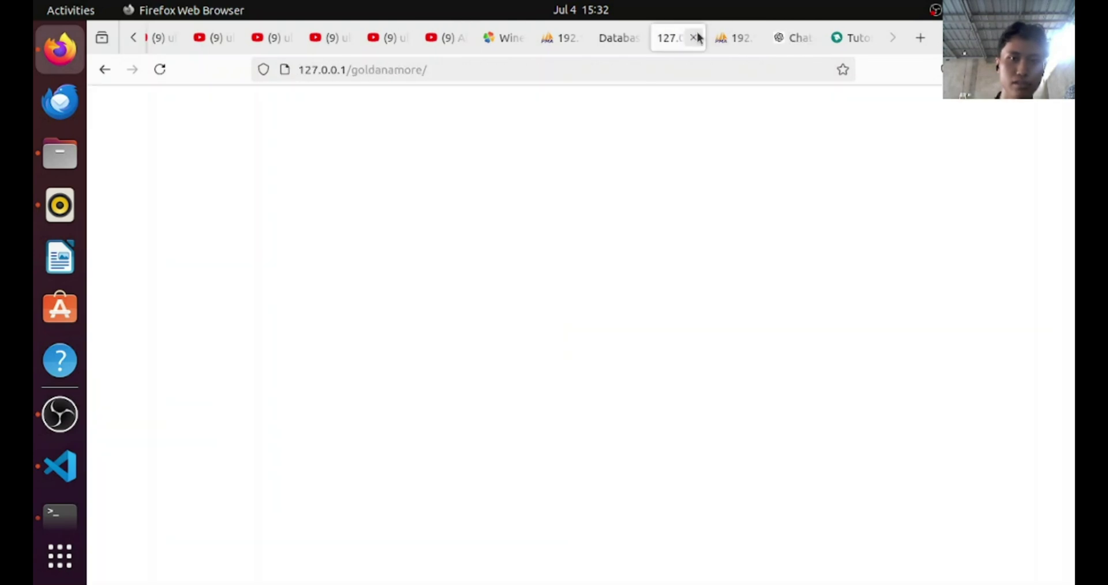
left_click(573, 73)
left_click(606, 38)
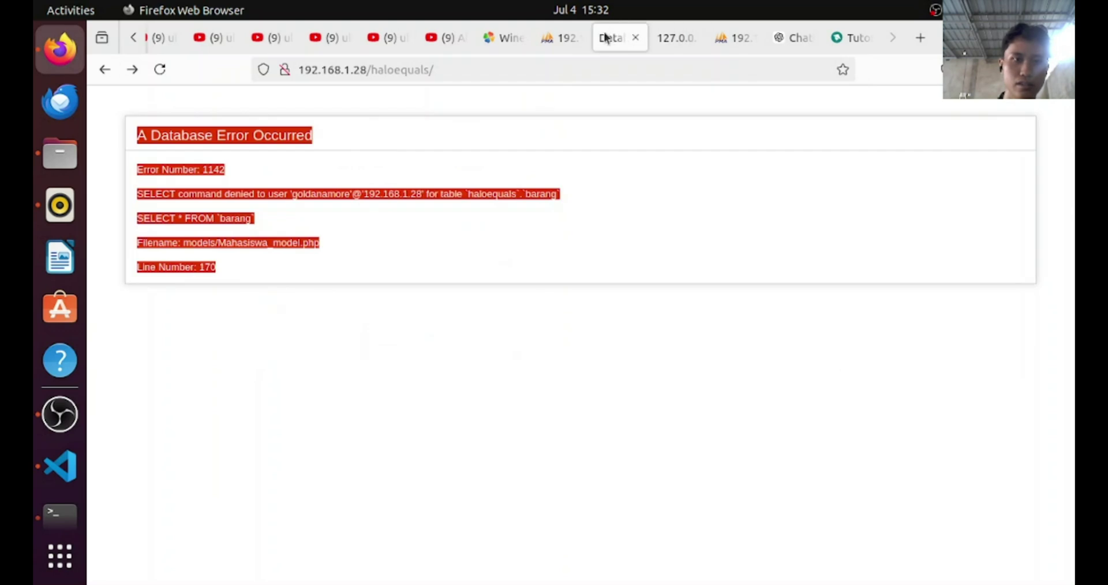
left_click(559, 74)
type("mahasiswa")
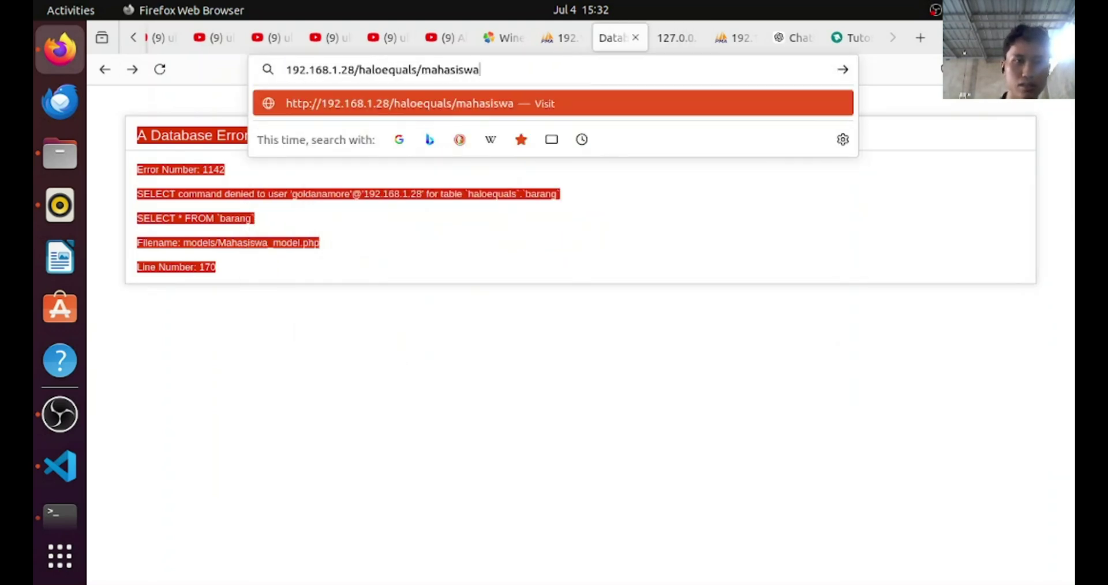
key("Return")
left_click(489, 72)
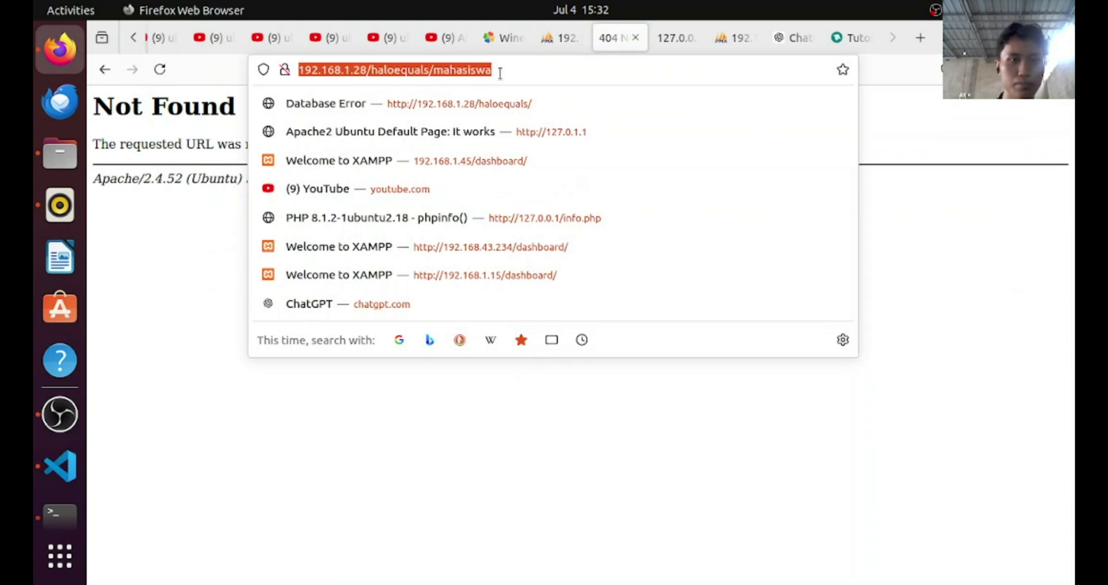
left_click(675, 39)
Select ChatGPT's GRANT SELECT on haloequals.barang and FLUSH PRIVILEGES code lines
left_click(732, 37)
left_click(789, 34)
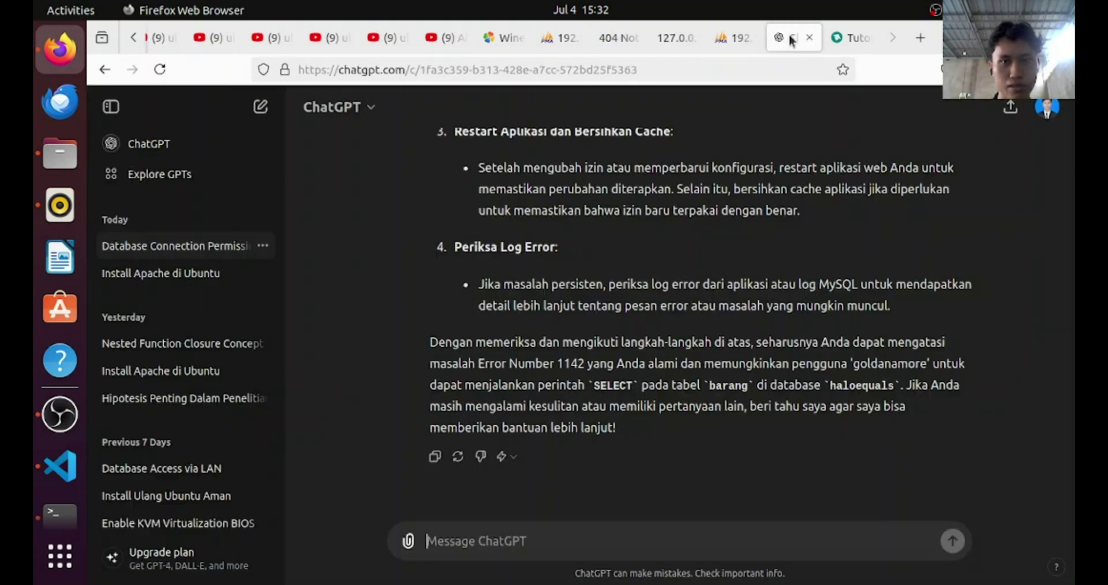
left_click(736, 37)
left_click(777, 38)
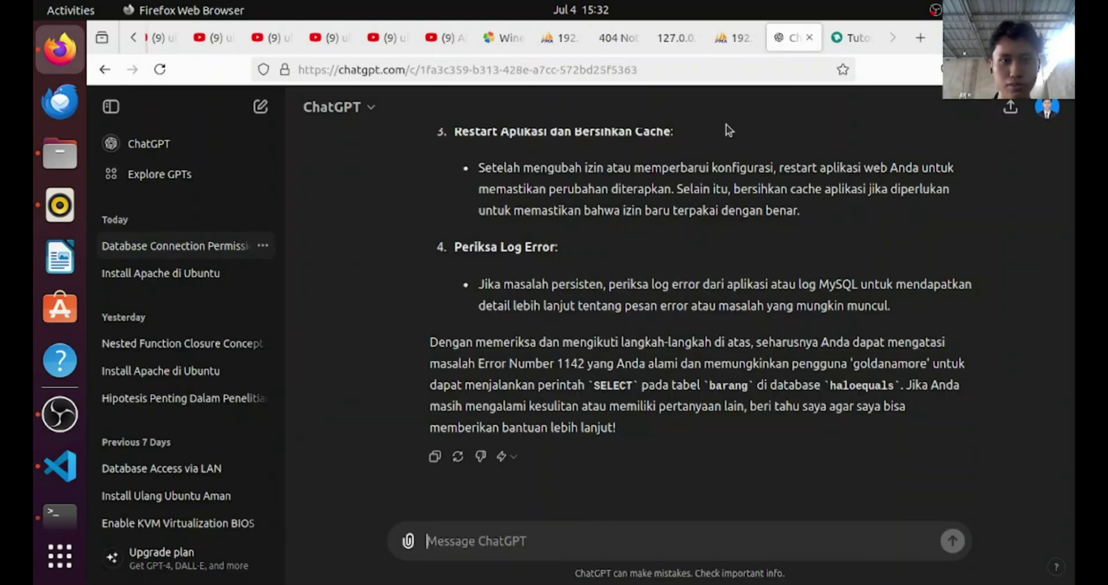
scroll(636, 264, "up", 8)
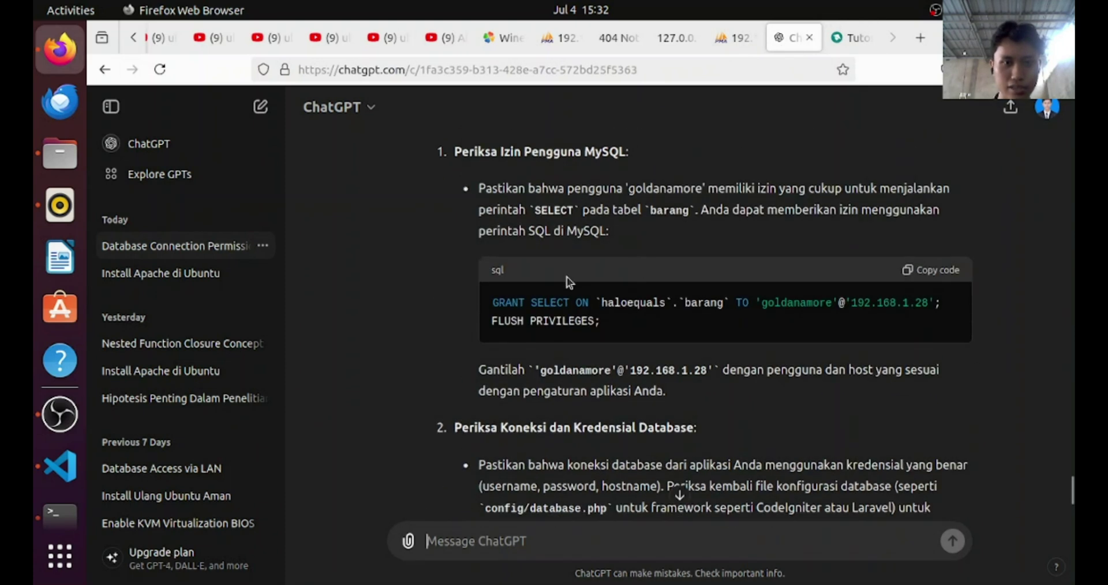
left_click_drag(494, 303, 642, 319)
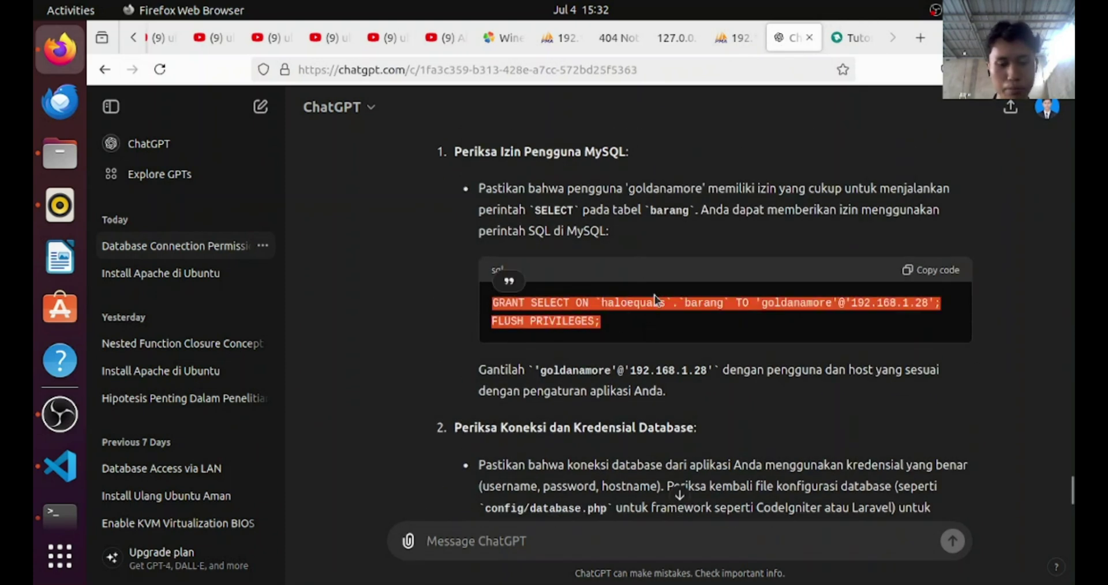
scroll(663, 306, "up", 5)
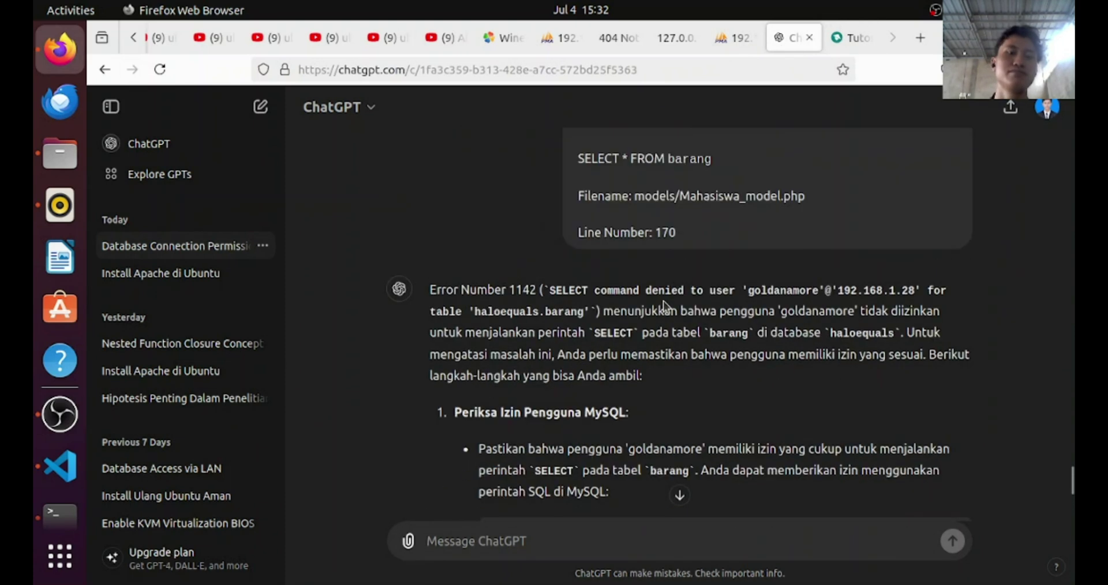
scroll(667, 172, "down", 7)
scroll(559, 347, "up", 2)
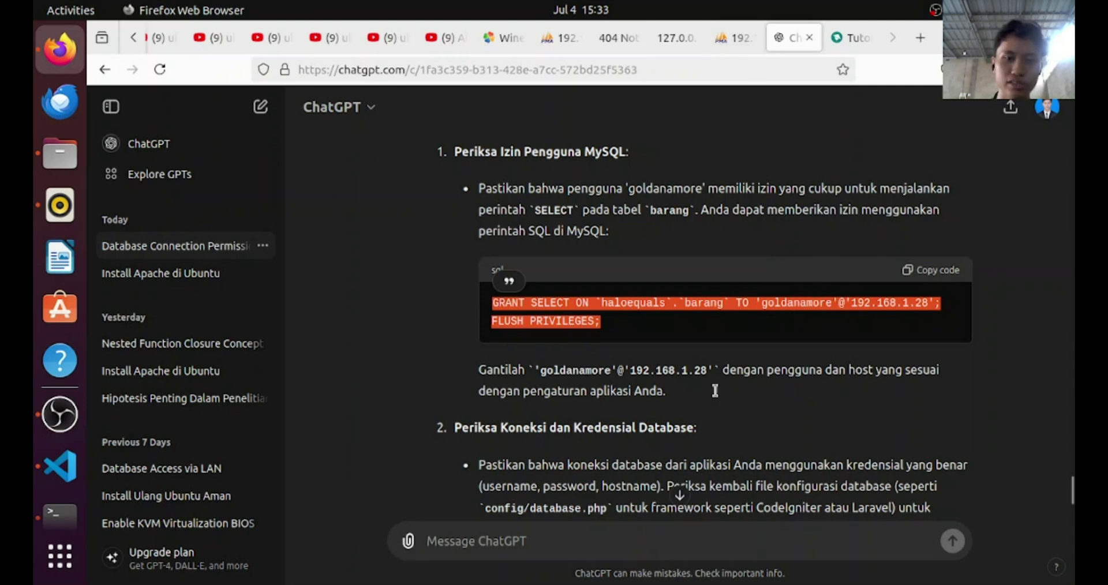
Compare the app's Not Found page with the phpMyAdmin page across the browser tabs
left_click(731, 38)
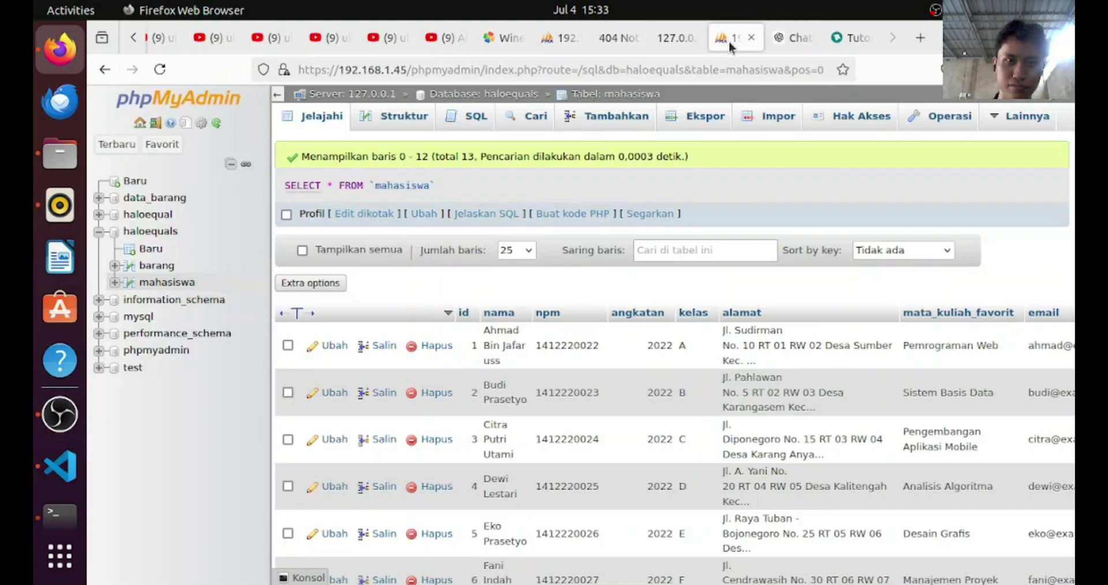
left_click(676, 37)
left_click(628, 42)
left_click(580, 37)
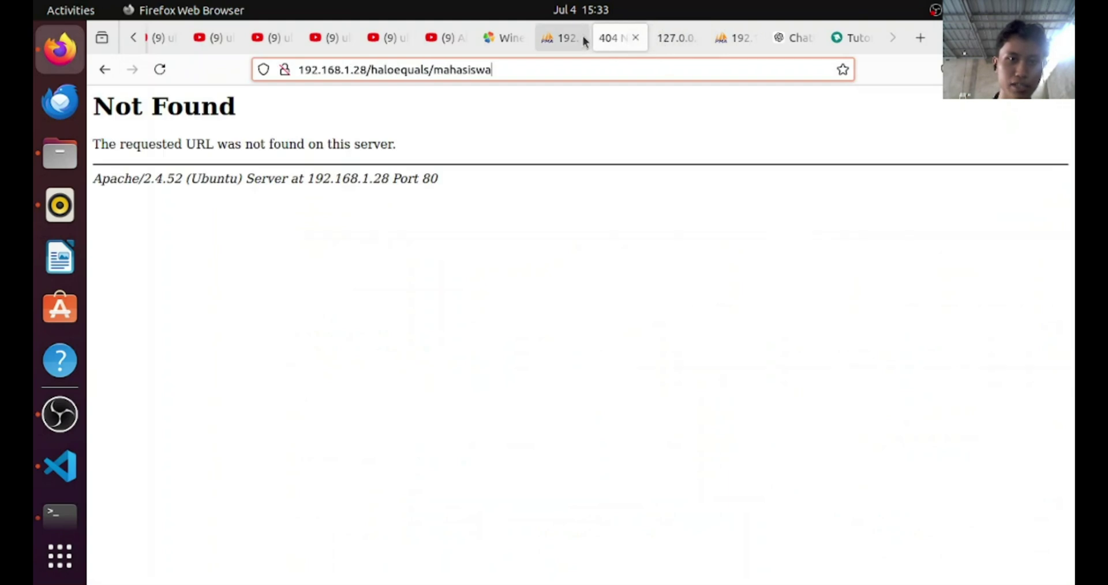
Run GRANT SELECT on haloequals.barang for the 192.168.1.28 client user, then FLUSH PRIVILEGES
left_click(190, 262)
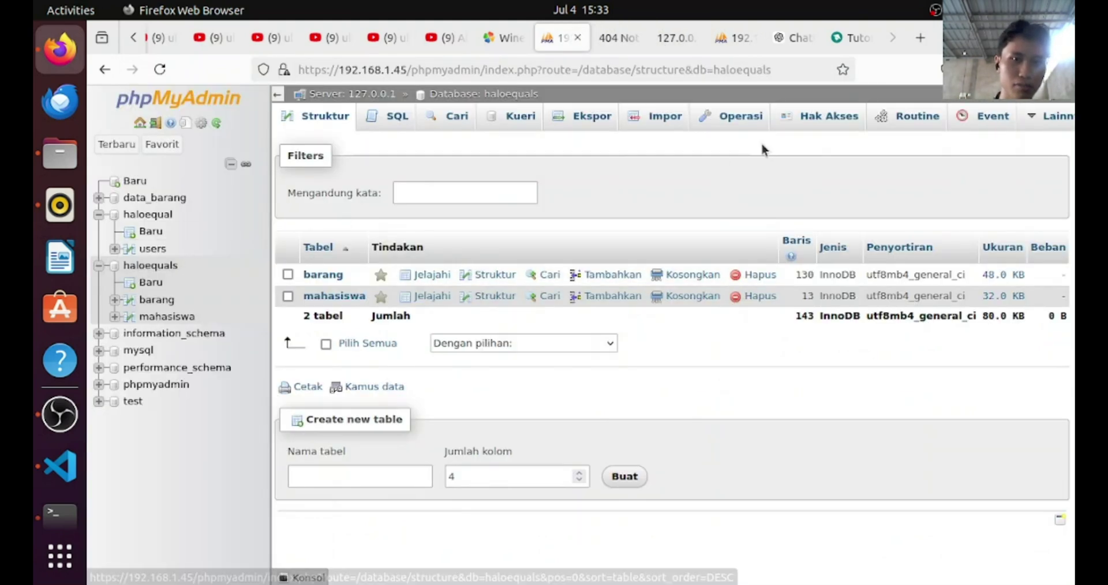
left_click(407, 111)
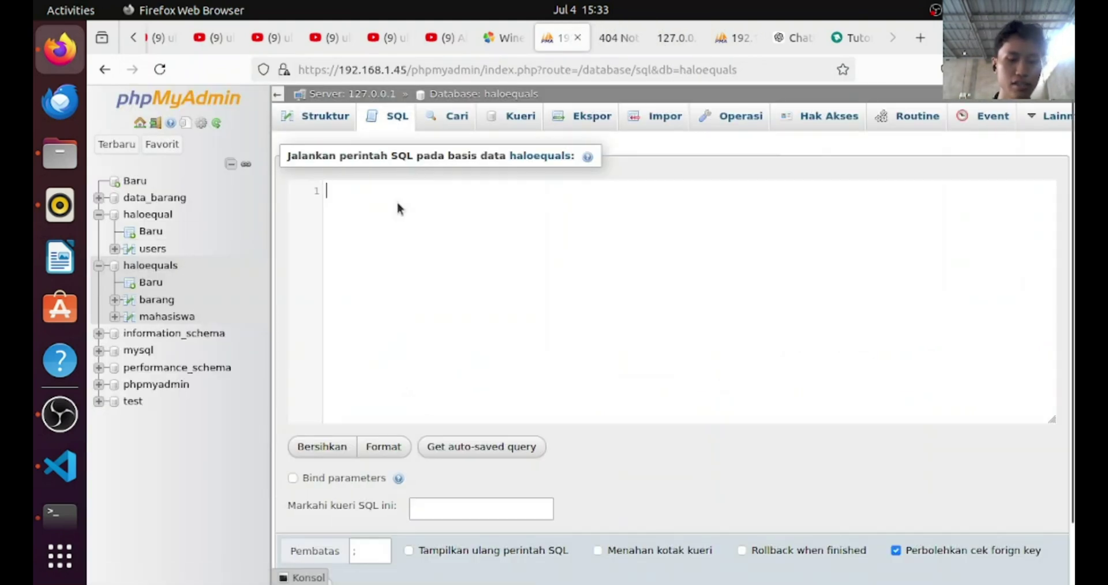
key("ctrl+v")
scroll(470, 288, "down", 2)
left_click(309, 523)
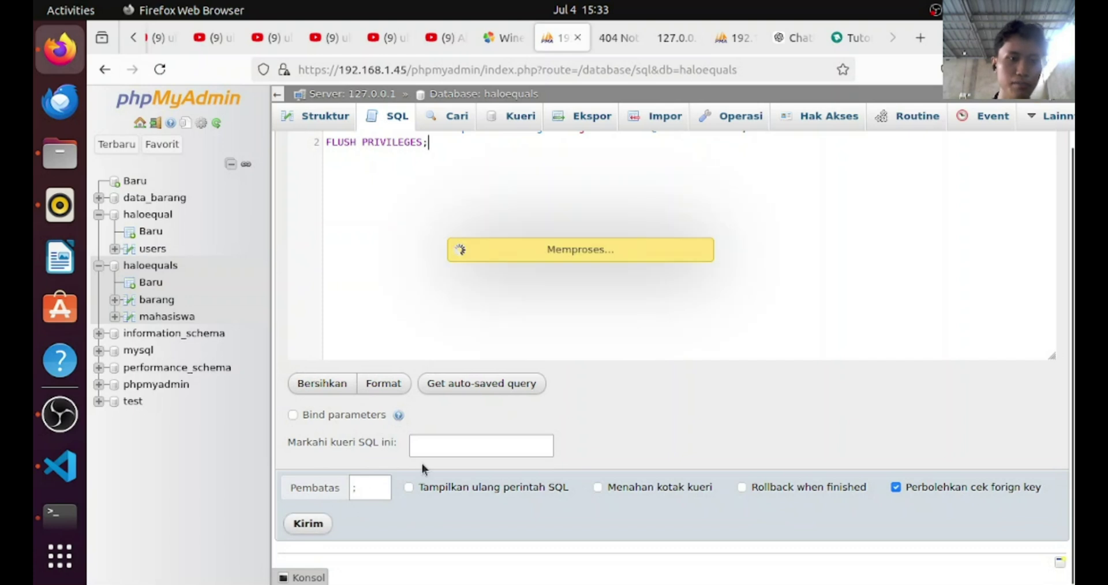
Check the 127.0.0.1 page and the SQL results, ending on the haloequals/mahasiswa Not Found tab
left_click(687, 50)
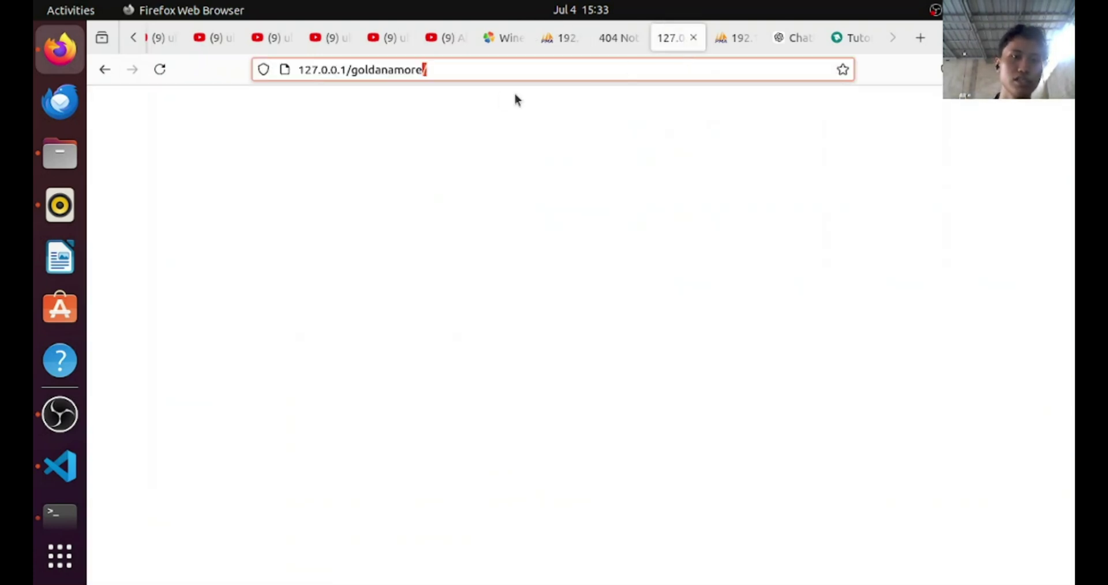
left_click(510, 78)
left_click(585, 37)
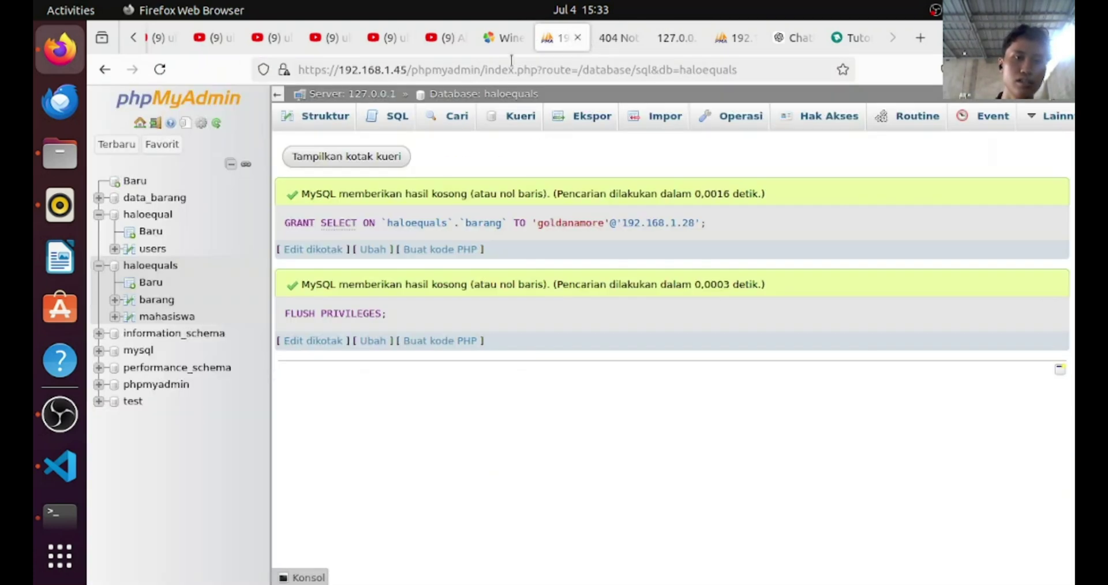
left_click(620, 39)
Load 192.168.1.28/haloequals/ and scroll through the List Data BARANG items starting at KB001
key("BackSpace")
key("BackSpace")
key("BackSpace")
key("BackSpace")
key("BackSpace")
key("BackSpace")
key("BackSpace")
key("BackSpace")
key("BackSpace")
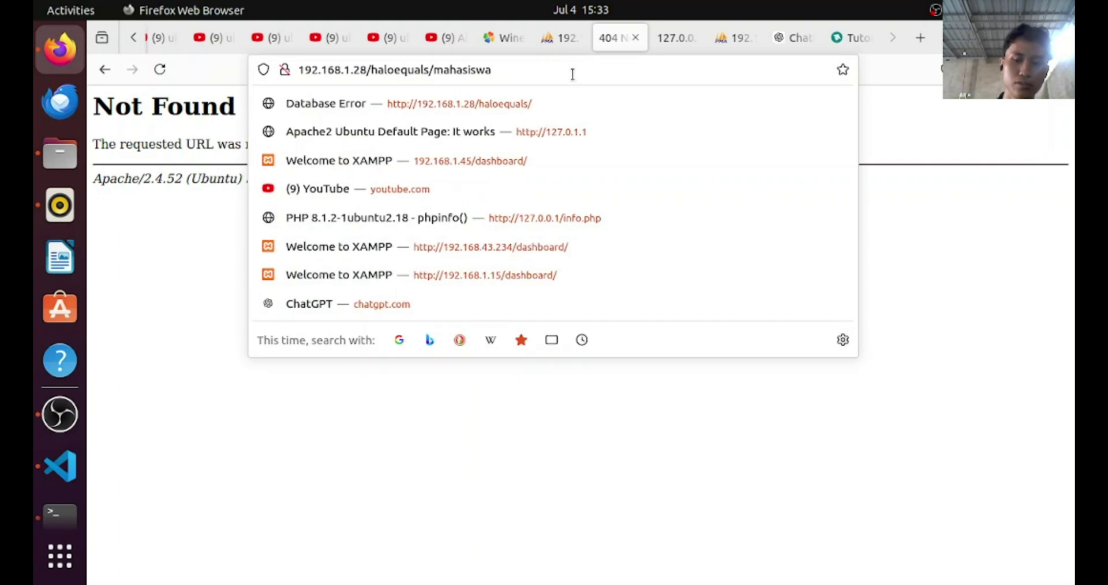
key("Return")
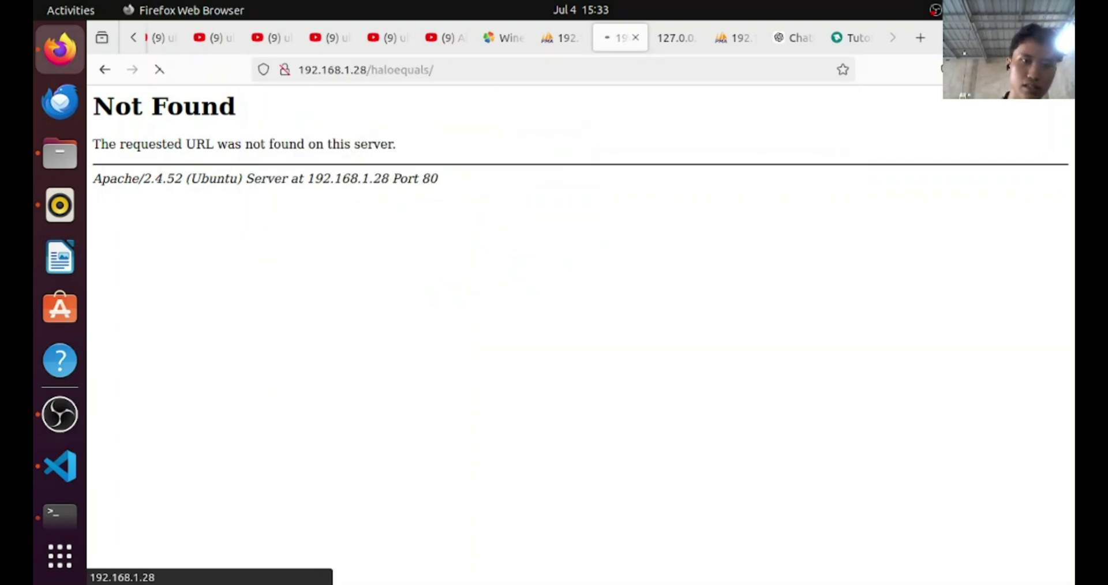
scroll(262, 294, "down", 10)
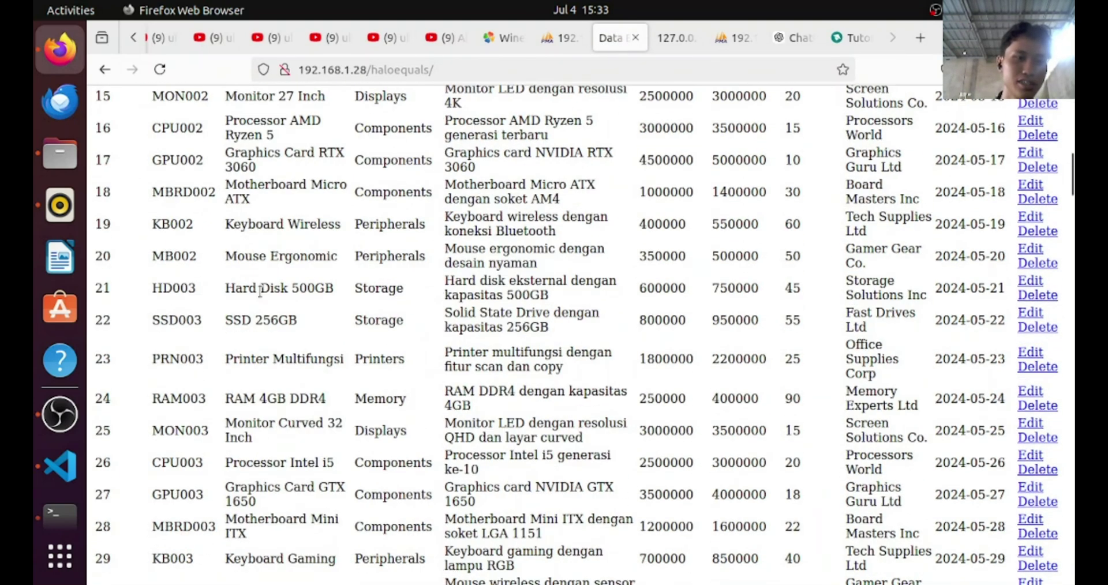
scroll(263, 295, "up", 10)
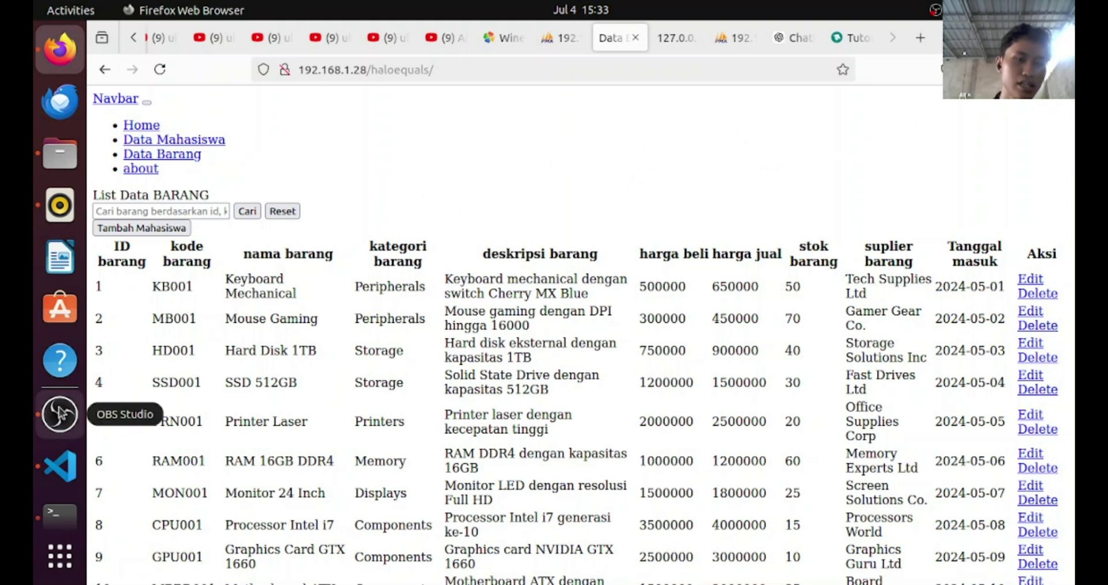
scroll(518, 250, "down", 10)
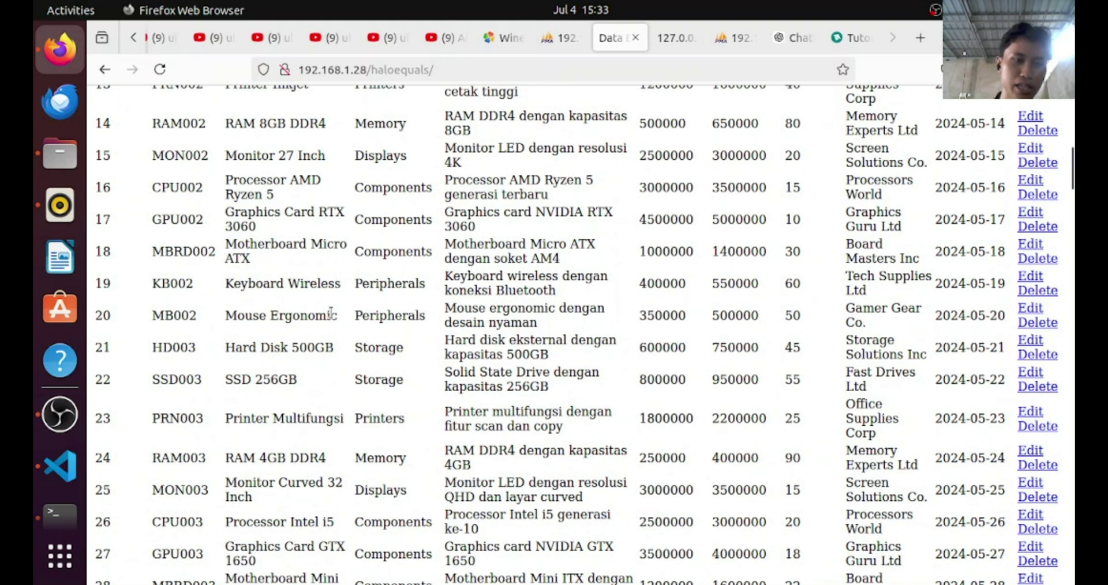
scroll(330, 312, "up", 10)
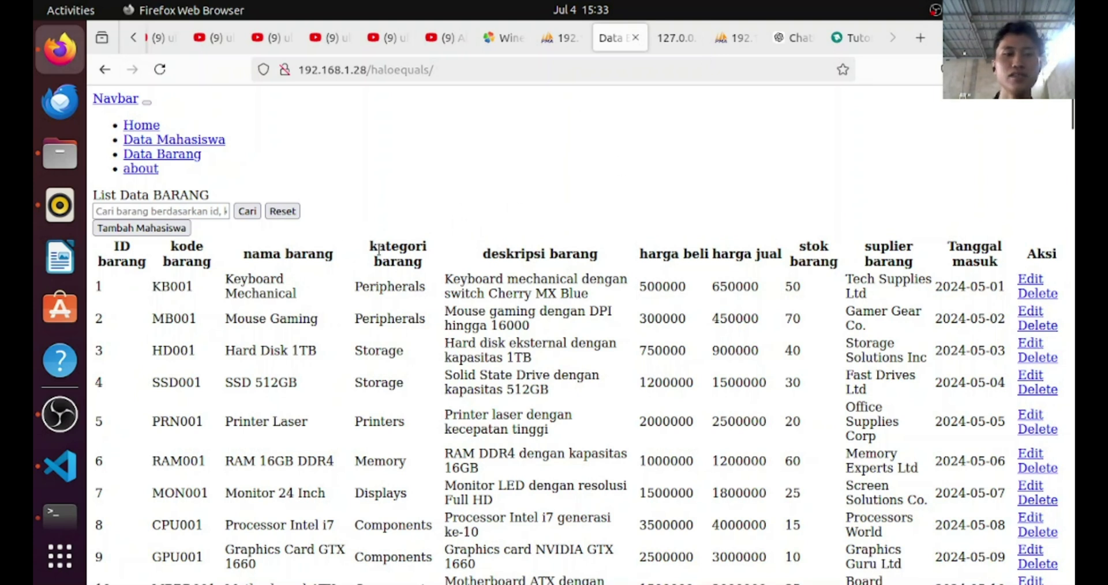
scroll(924, 241, "down", 15)
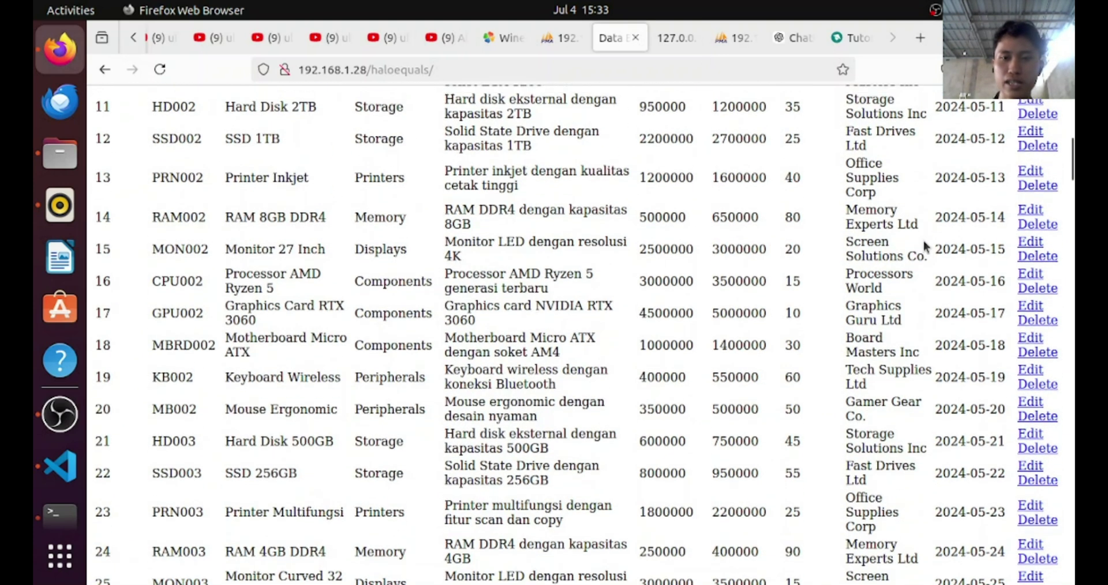
Try item 28's edit page, which breaks, then return to and scroll the Data Barang list
left_click(1028, 229)
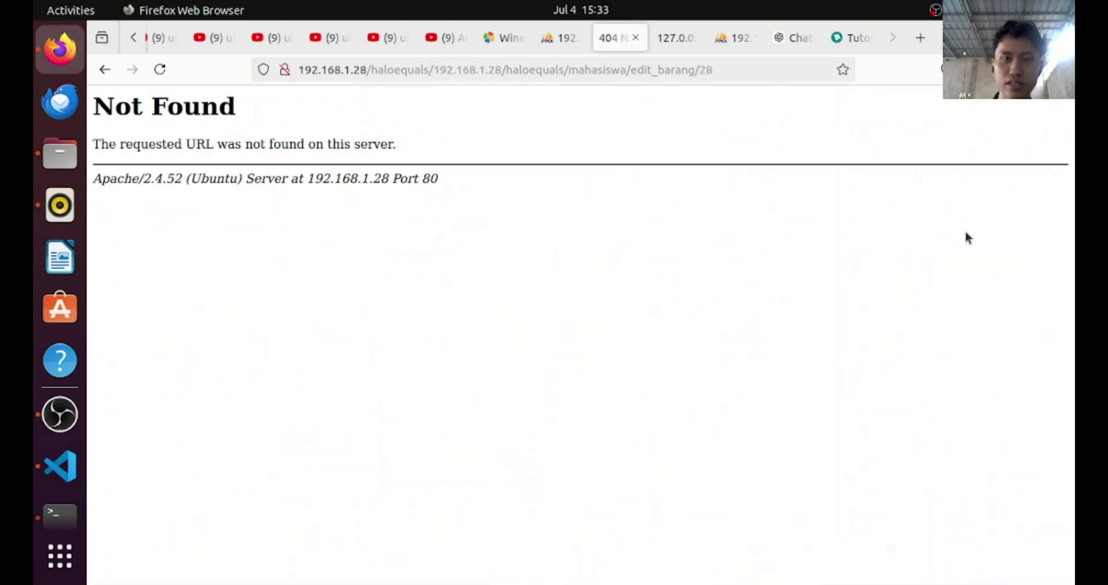
left_click(103, 76)
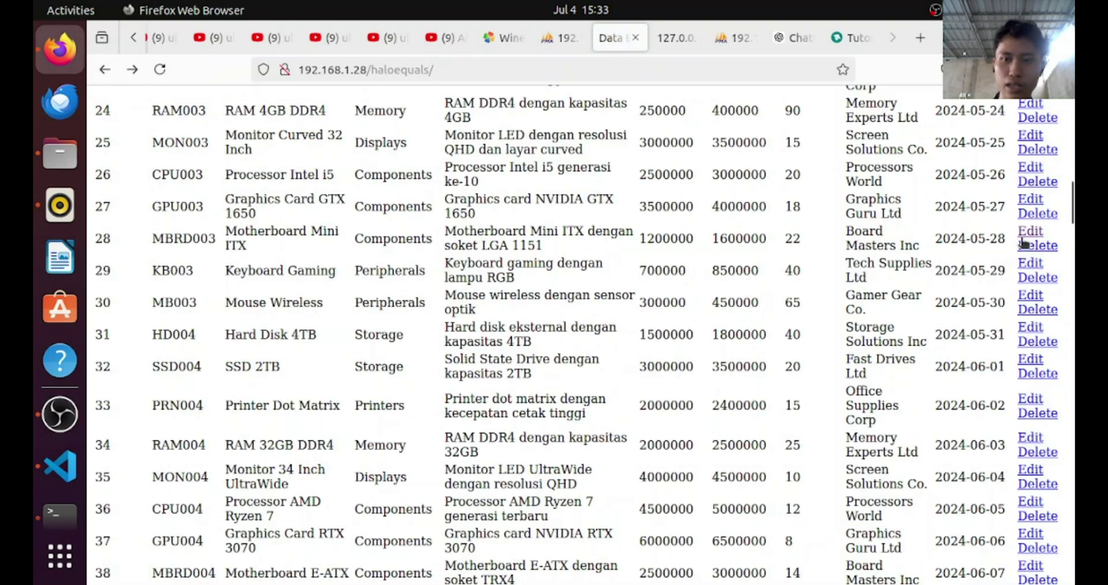
left_click(1024, 237)
left_click_drag(718, 71, 308, 69)
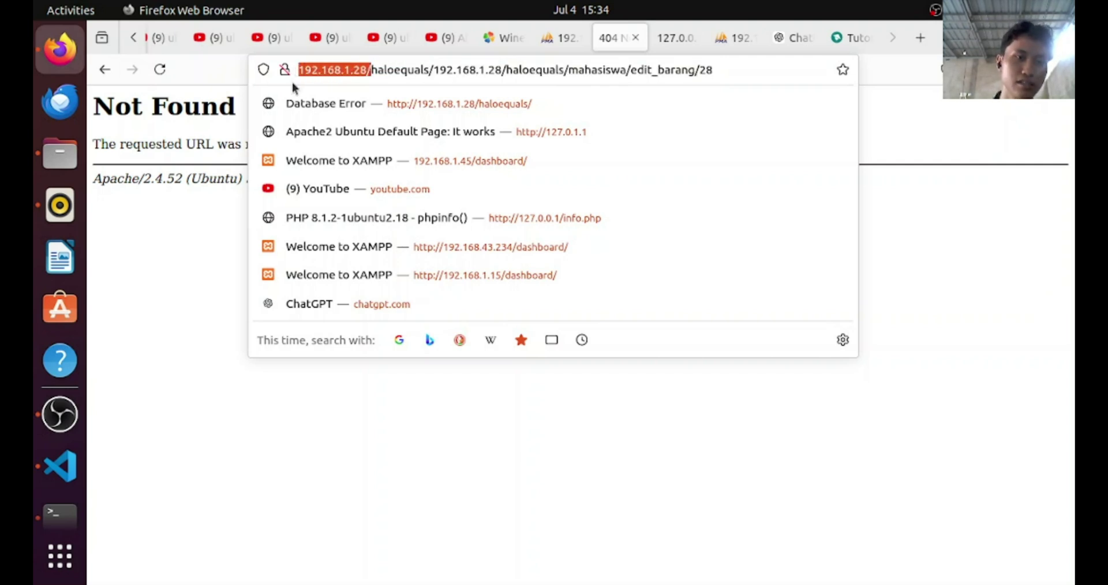
left_click(112, 280)
left_click(104, 69)
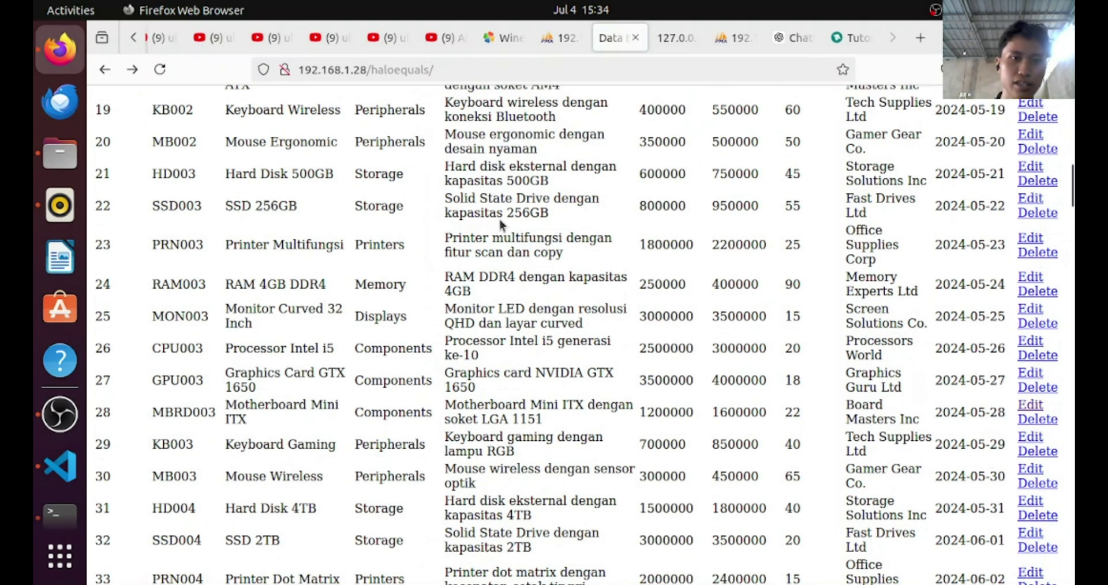
scroll(500, 220, "up", 10)
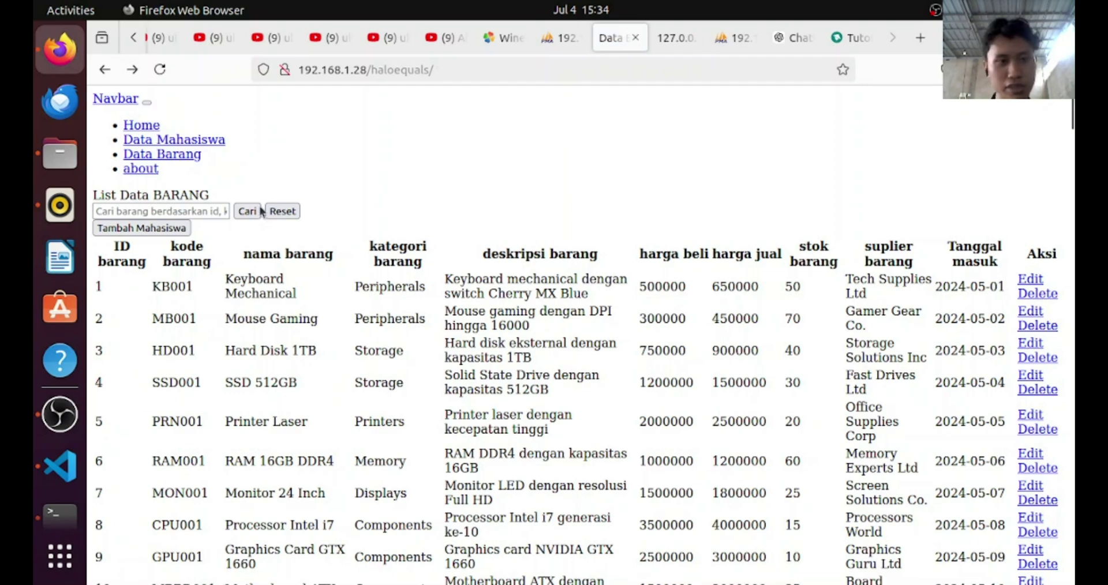
scroll(422, 313, "down", 20)
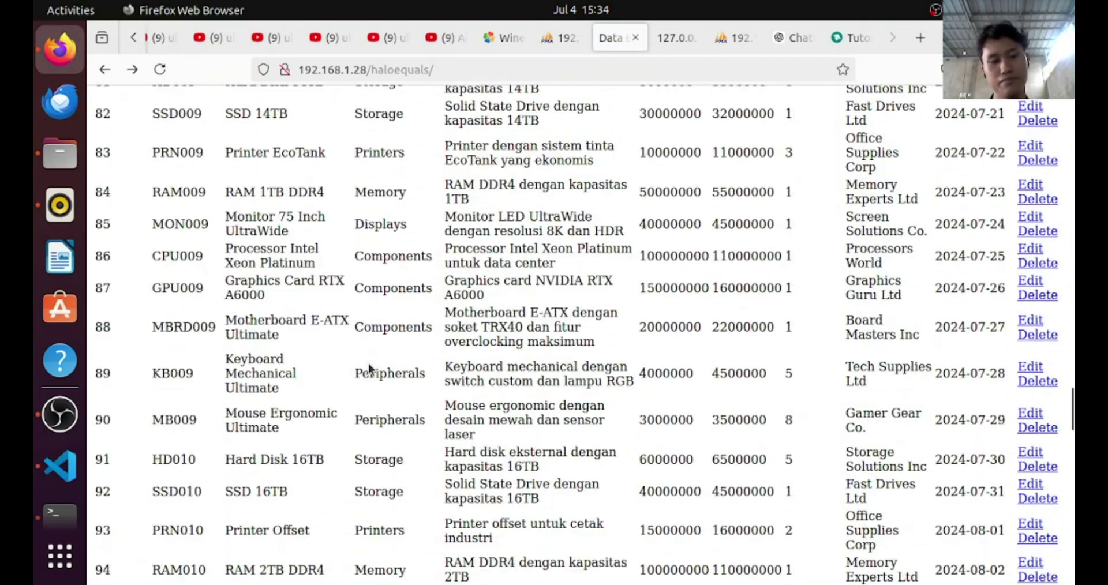
scroll(365, 383, "down", 5)
scroll(210, 375, "up", 20)
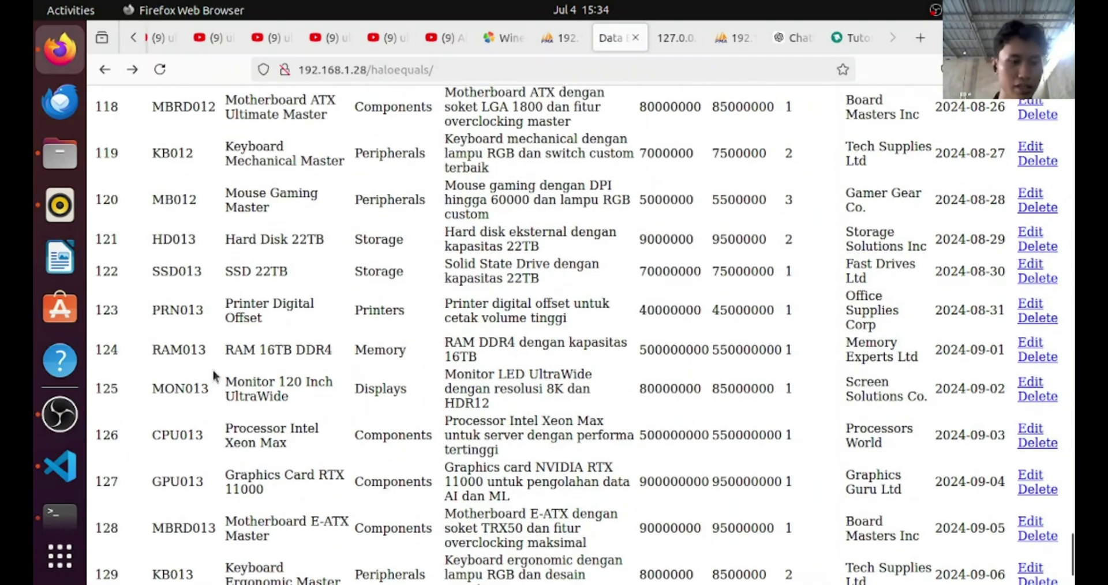
scroll(210, 364, "up", 12)
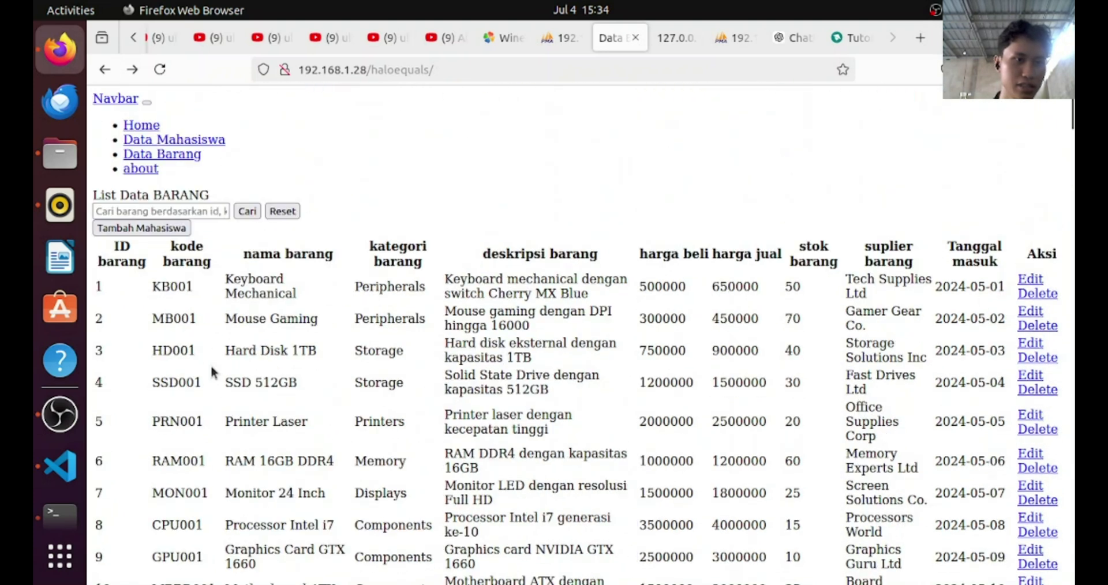
left_click_drag(233, 294, 395, 298)
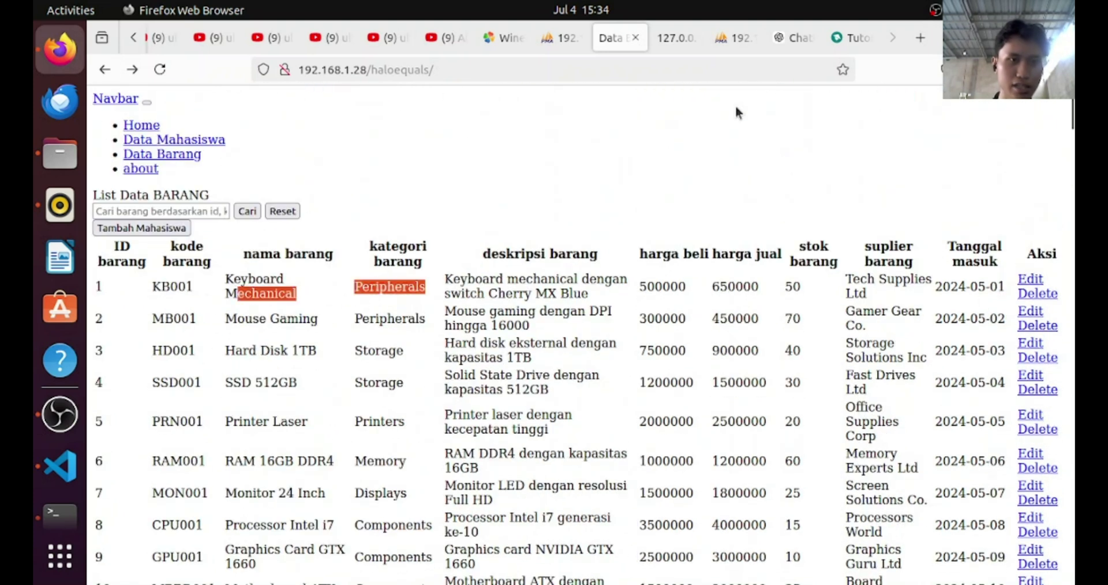
Compare the app's list against phpMyAdmin's 130 barang rows, then return to the app's address
left_click(566, 39)
left_click(155, 300)
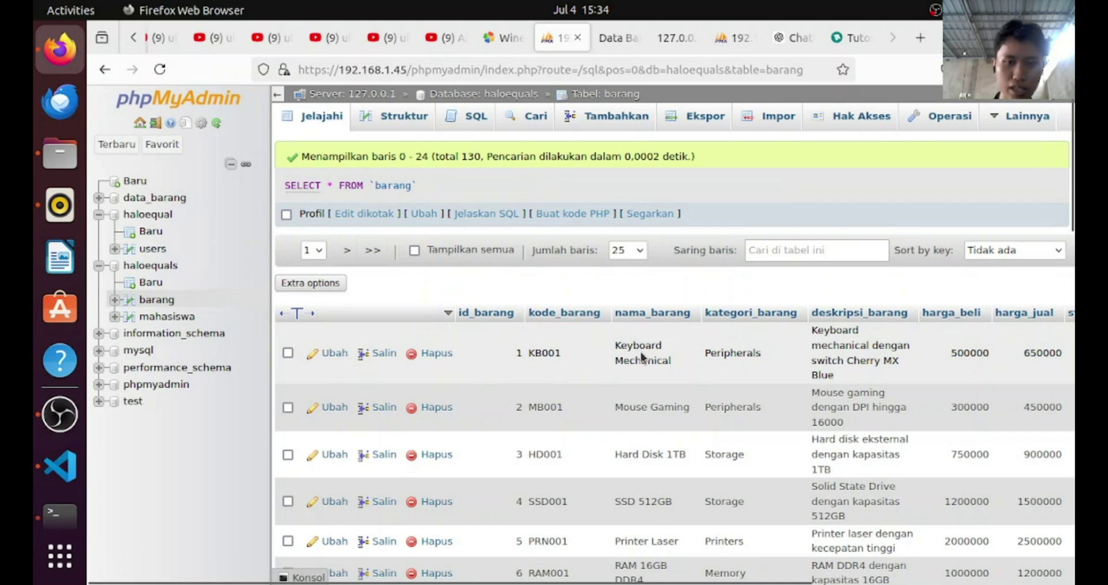
left_click_drag(641, 352, 705, 353)
left_click(720, 342)
left_click(610, 35)
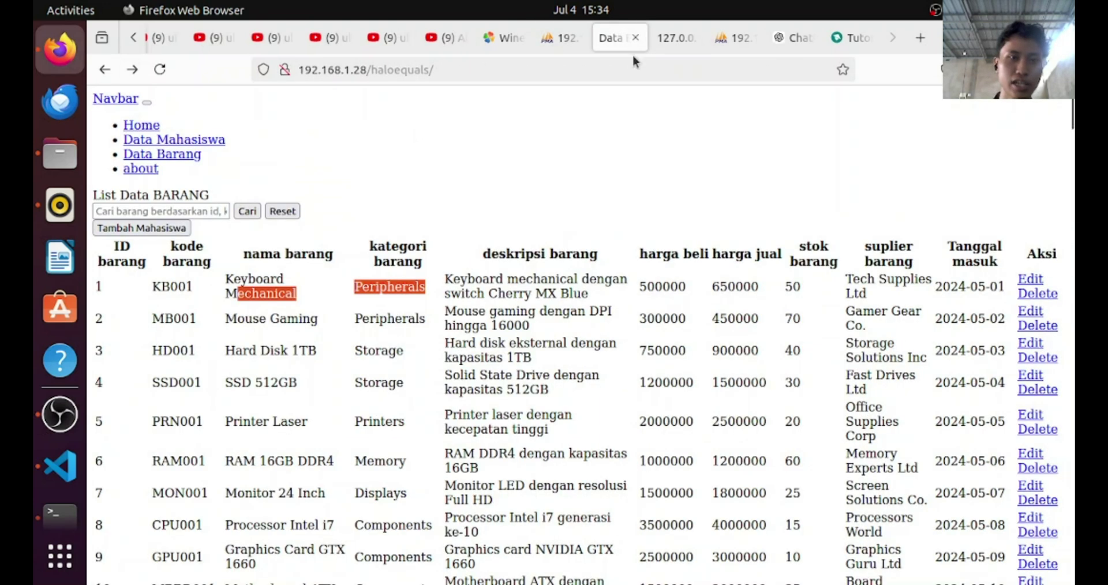
left_click(458, 73)
left_click(468, 70)
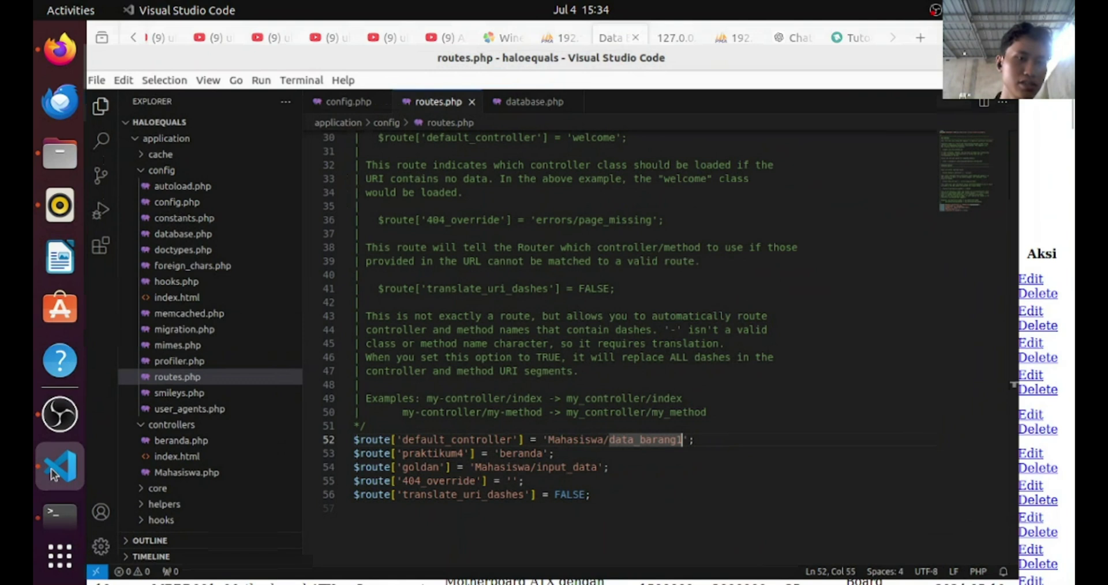
Change routes.php's default_controller to 'Mahasiswa', save, and reload the app in Firefox
left_click(60, 466)
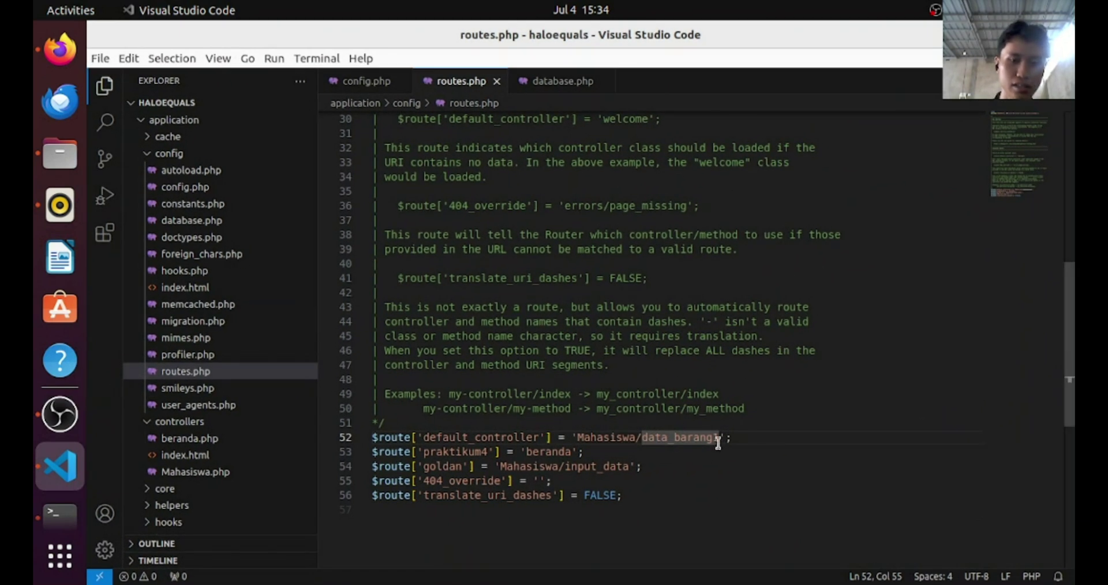
key("BackSpace")
key("BackSpace")
key("BackSpace")
key("BackSpace")
key("BackSpace")
key("BackSpace")
key("BackSpace")
key("BackSpace")
key("BackSpace")
key("BackSpace")
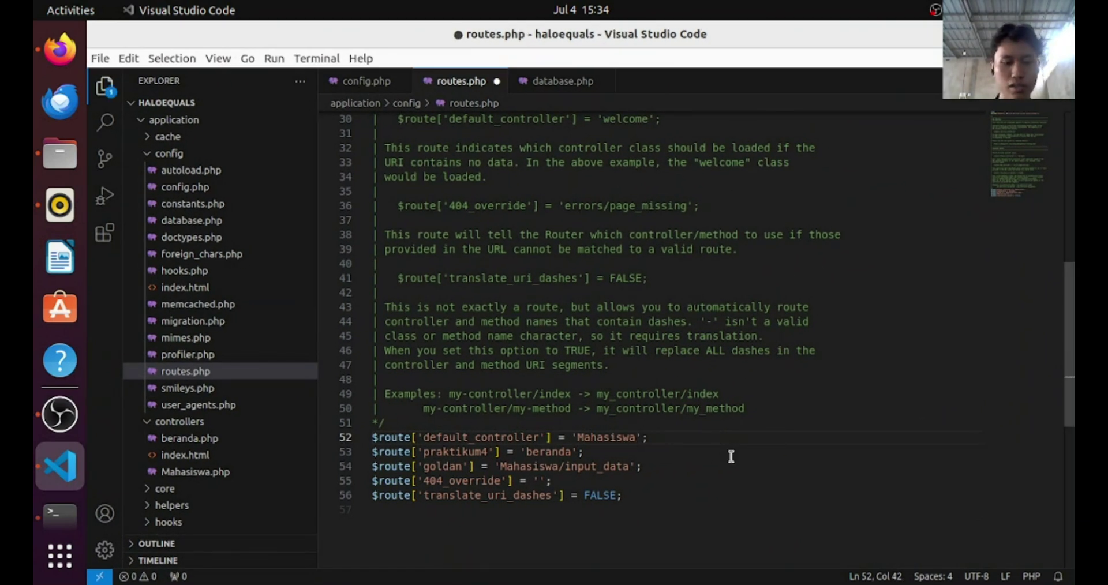
key("ctrl+s")
key("alt+Tab")
key("F5")
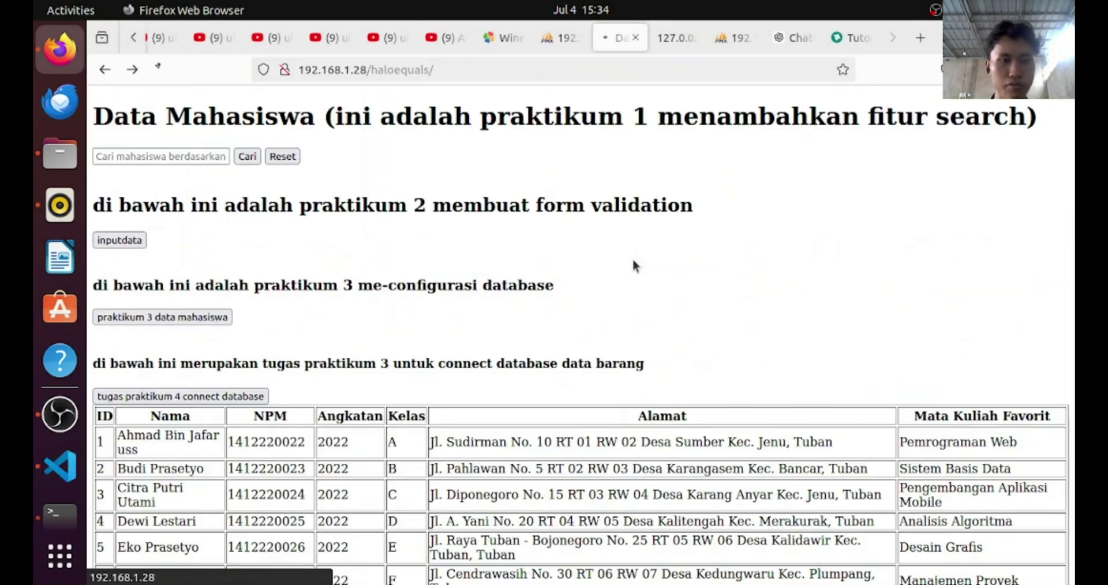
scroll(231, 270, "down", 3)
scroll(192, 264, "down", 1)
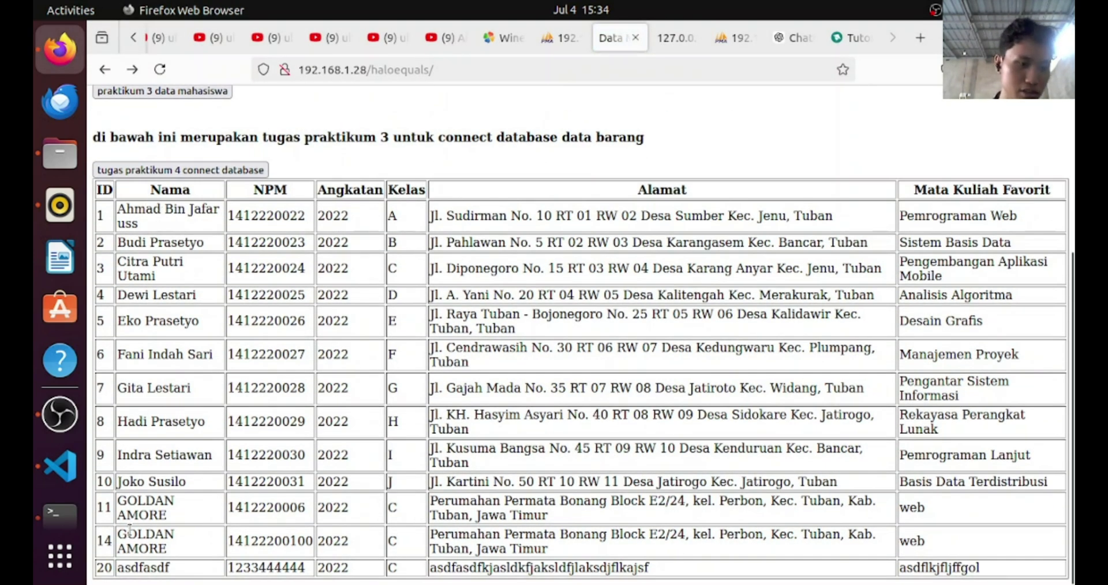
left_click(549, 38)
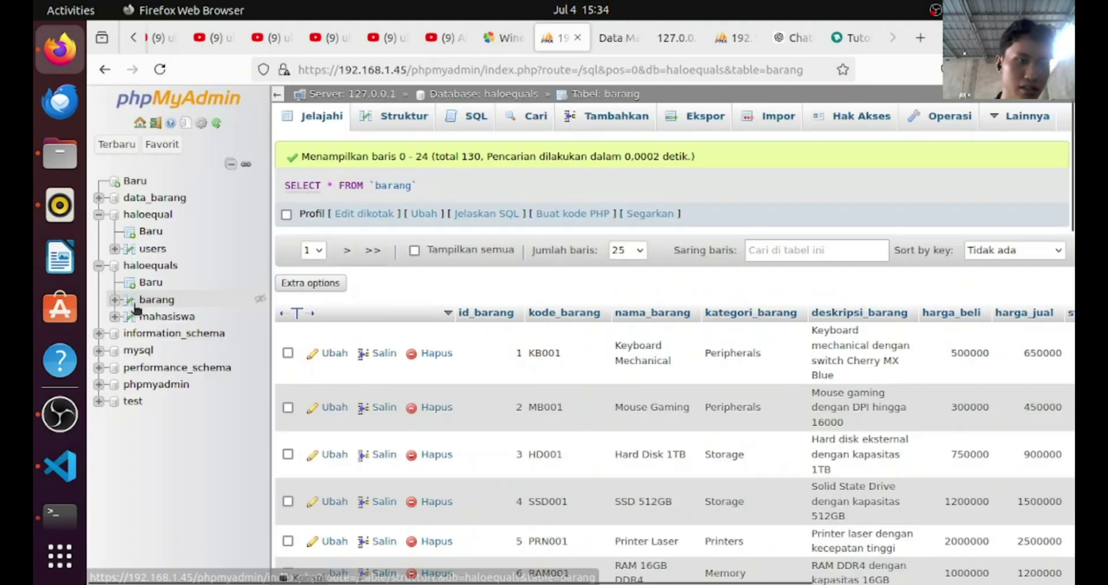
left_click(147, 322)
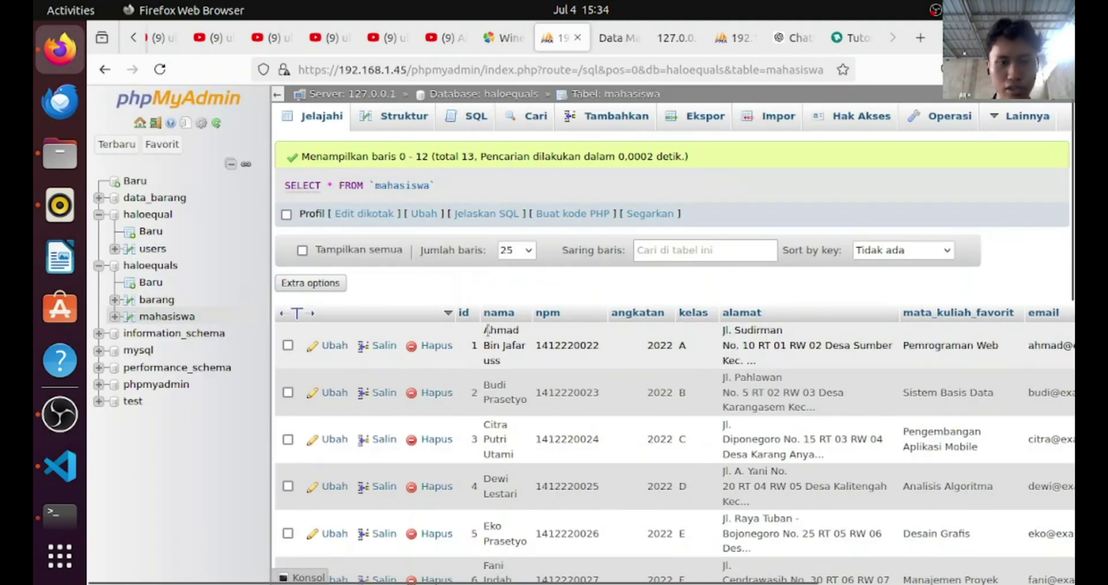
scroll(515, 368, "down", 8)
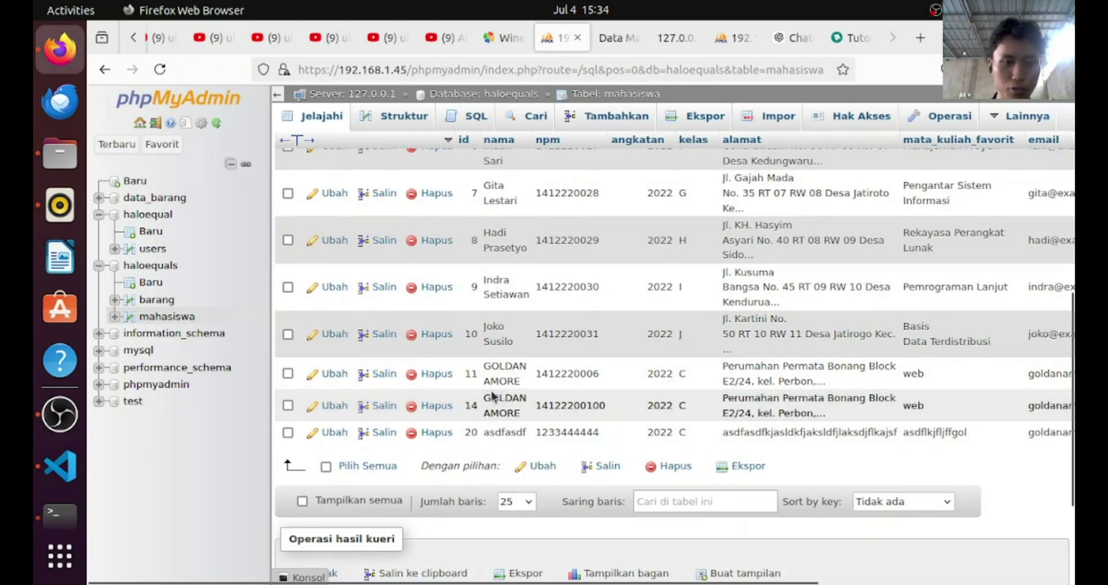
left_click_drag(501, 370, 532, 405)
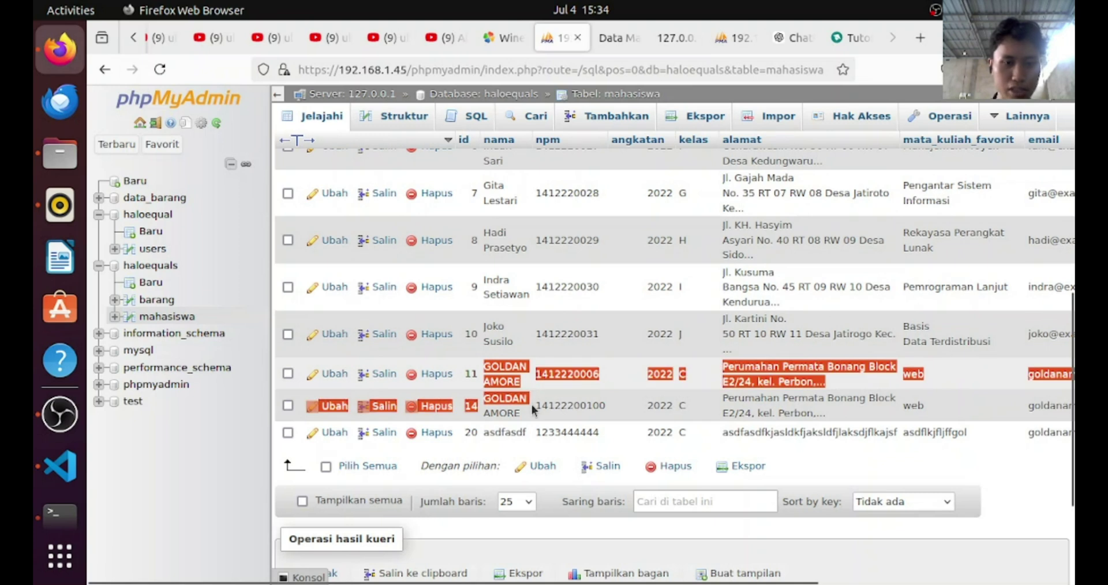
left_click(618, 38)
left_click_drag(117, 500, 175, 516)
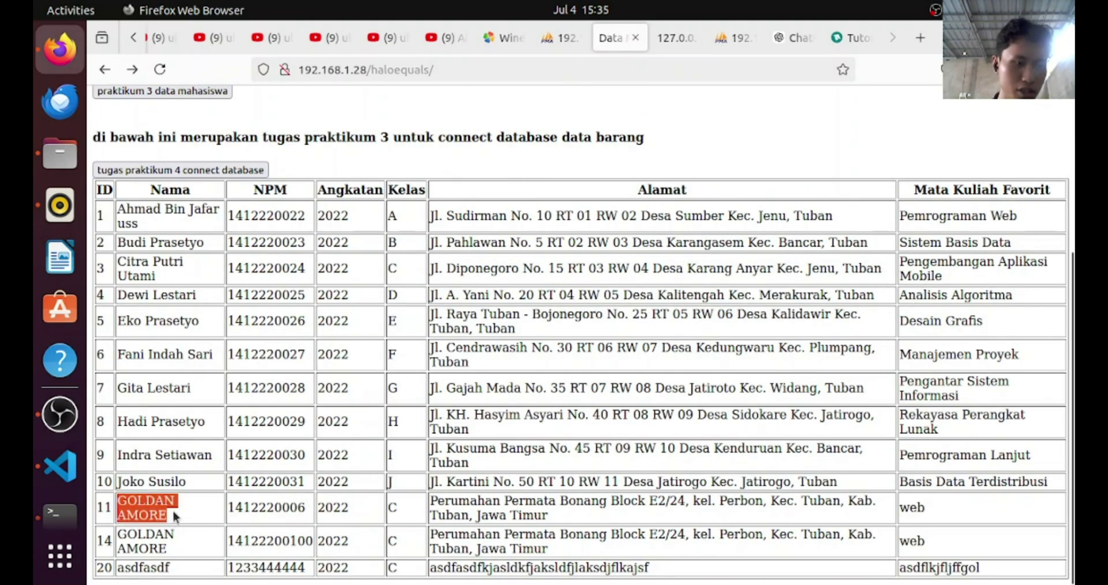
scroll(662, 269, "up", 4)
Reread ChatGPT's explanation of the barang SELECT-denied error, then return to Visual Studio Code
left_click(790, 37)
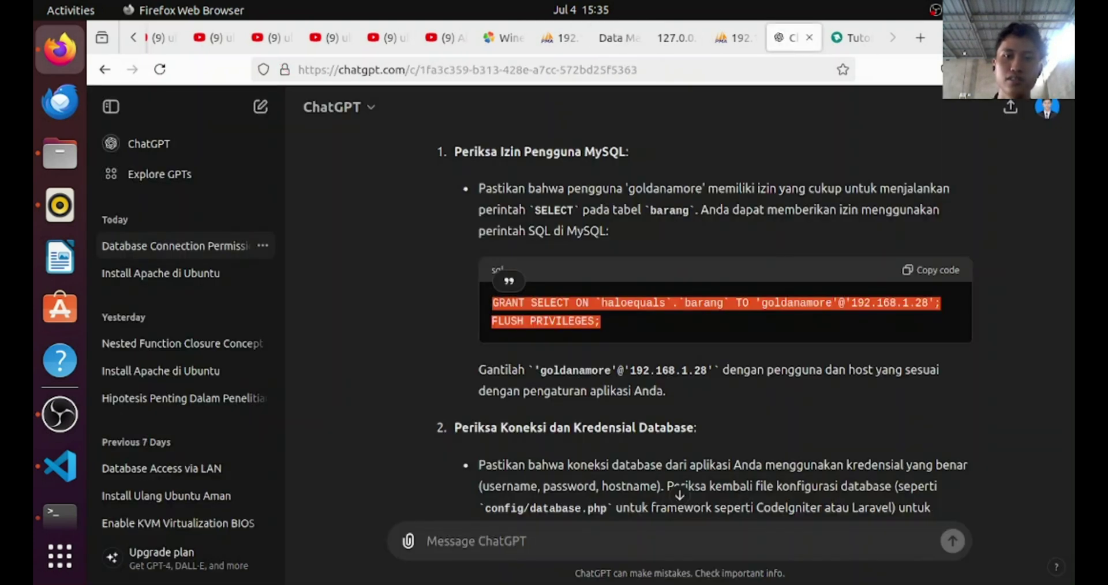
scroll(863, 228, "down", 2)
scroll(895, 173, "up", 7)
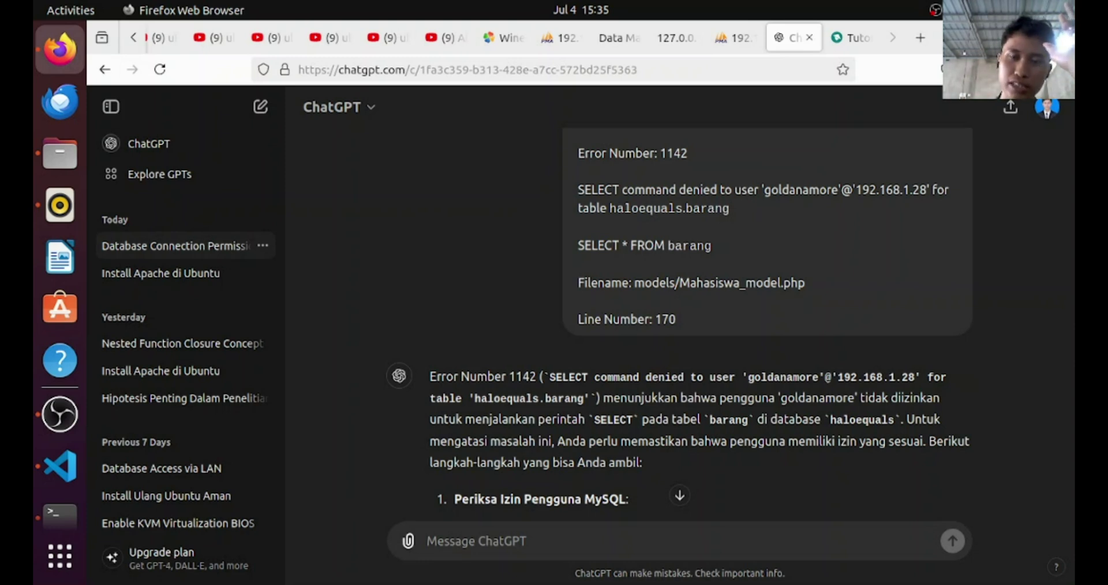
key("alt+Tab")
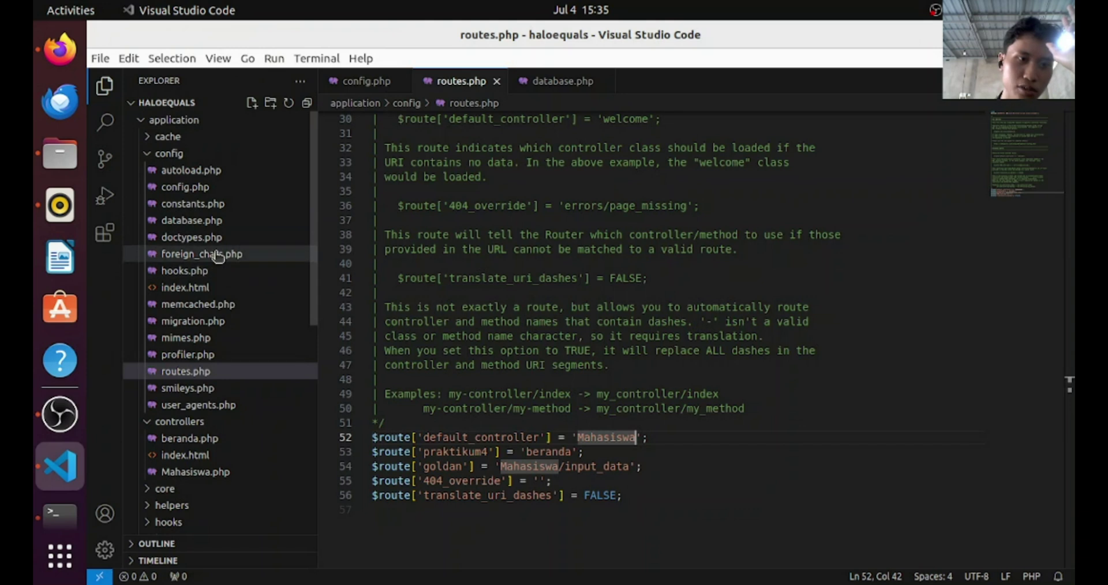
Inspect database.php's hostname 192.168.1.45 and database haloequals, then go to the Terminal
left_click(218, 220)
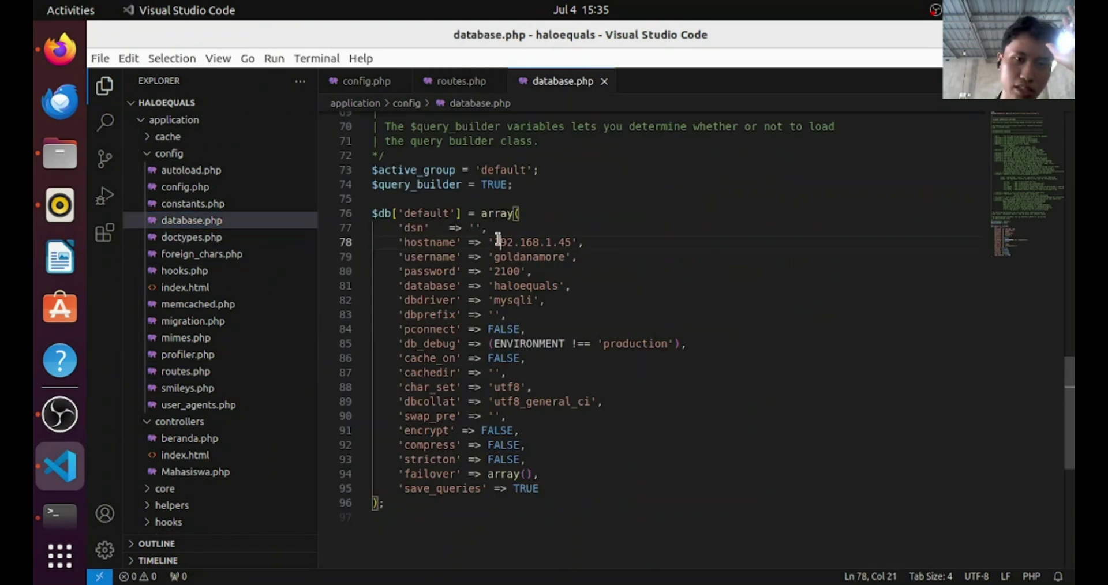
left_click_drag(497, 241, 569, 242)
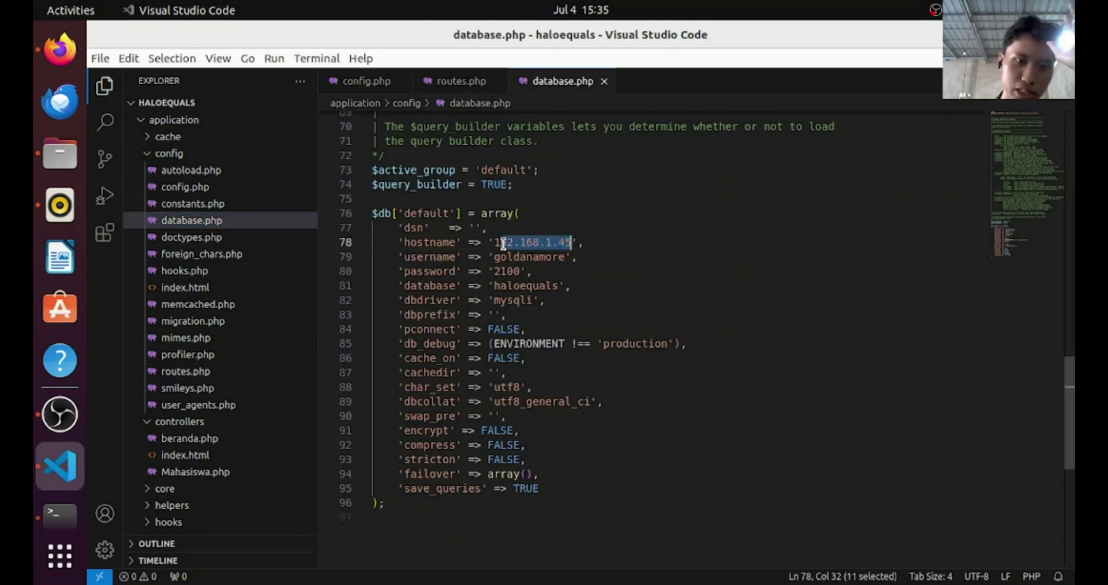
left_click_drag(494, 242, 506, 292)
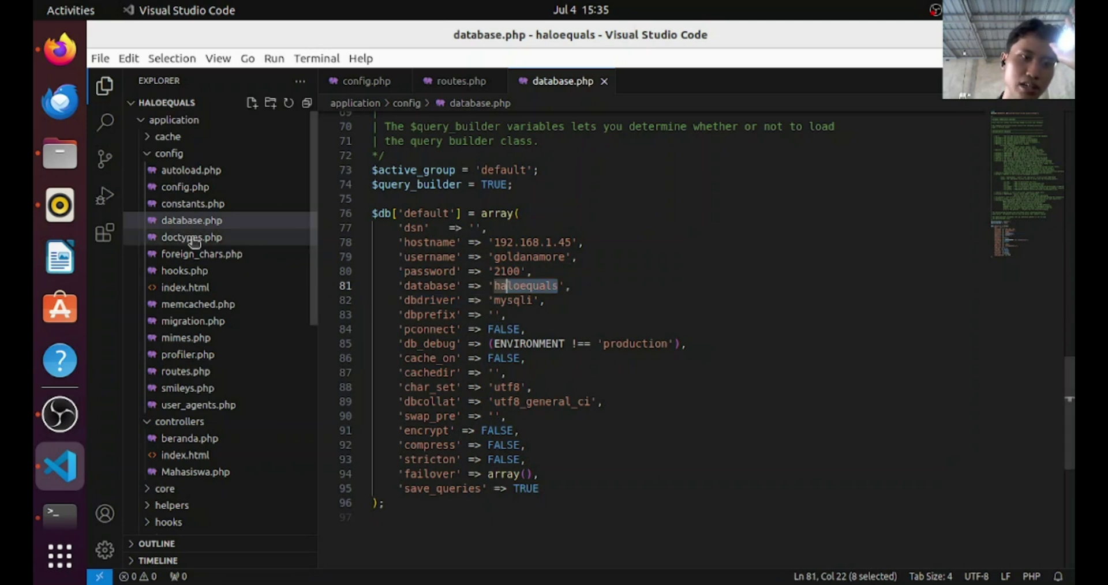
scroll(191, 242, "down", 5)
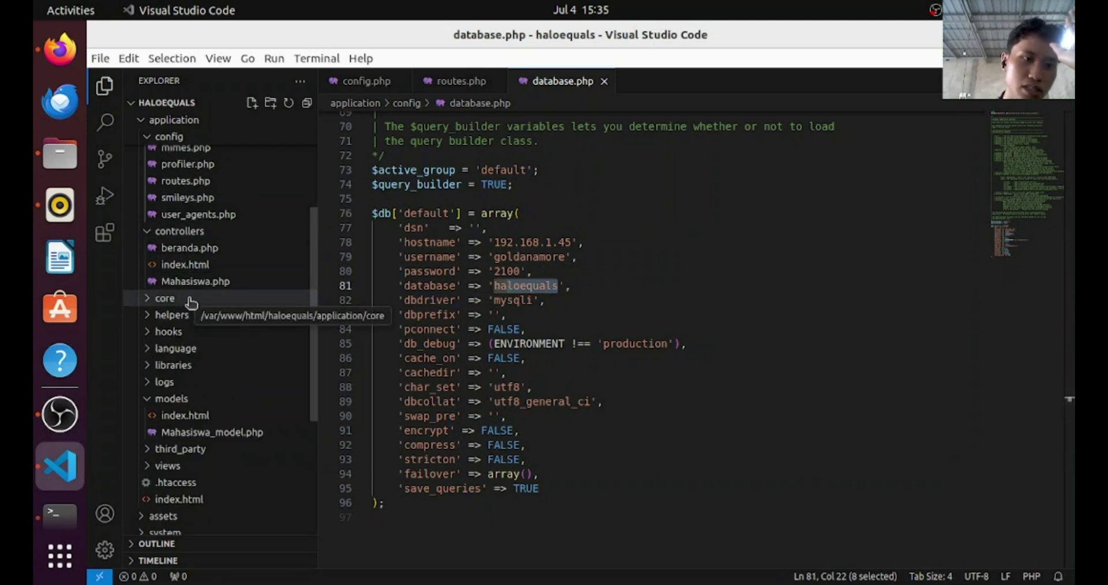
left_click(515, 266)
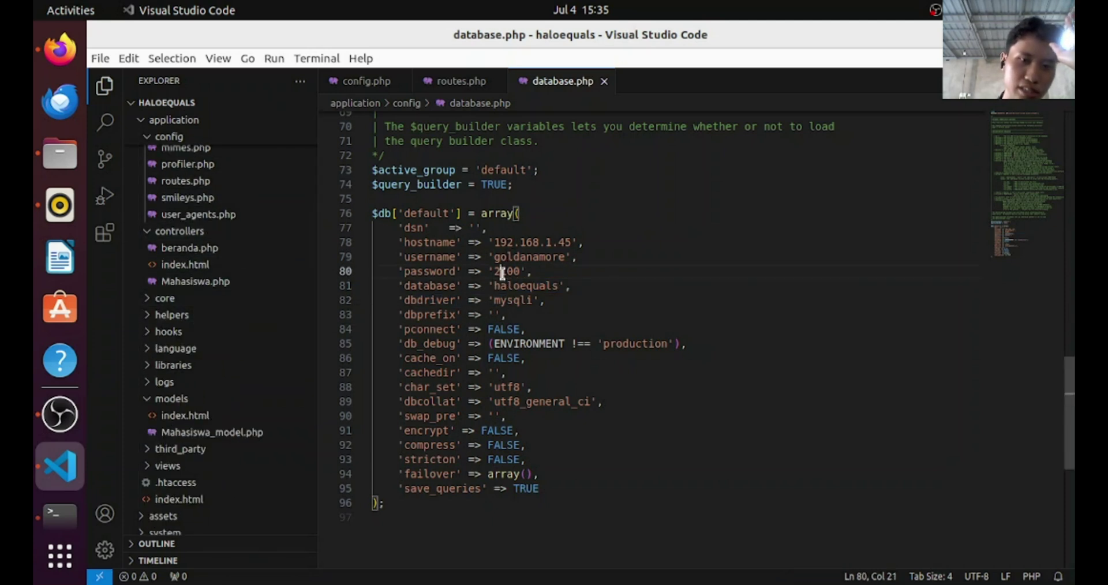
left_click(745, 216)
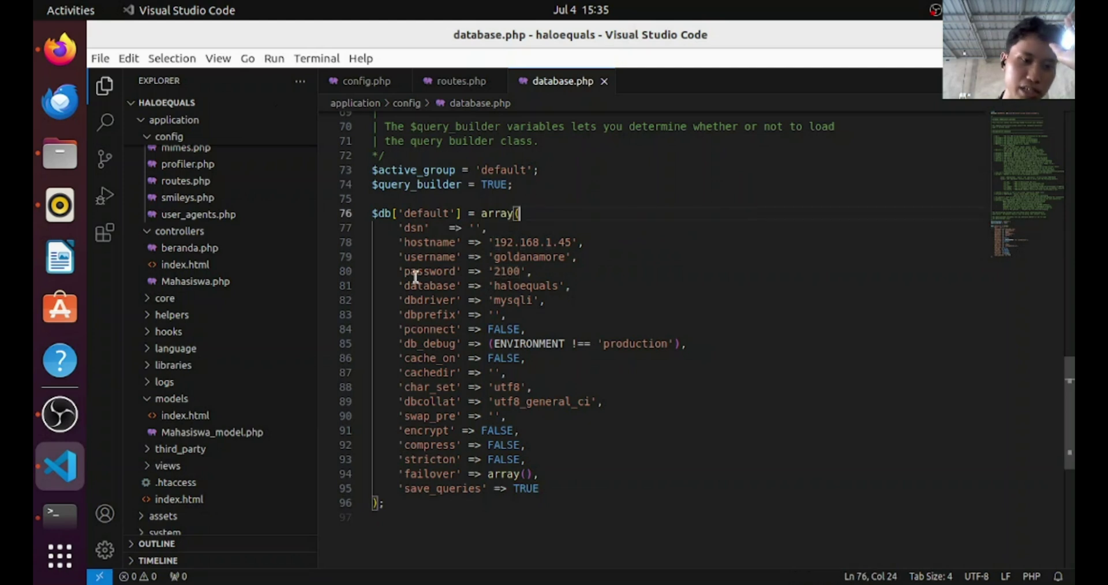
key("alt+Tab")
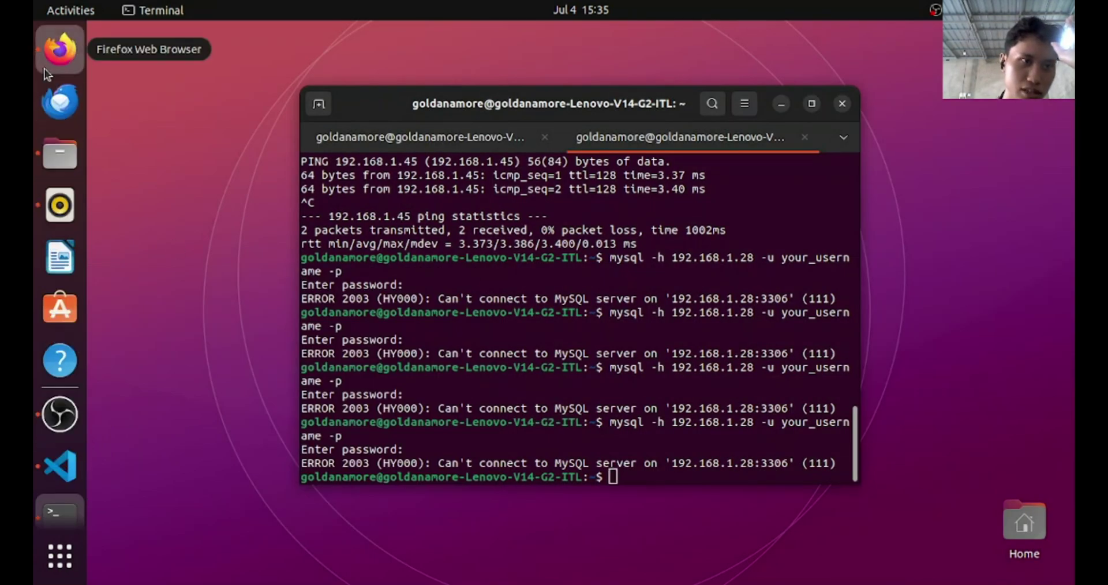
Check which users hold privileges on the haloequals database under Hak Akses
left_click(58, 58)
left_click(732, 38)
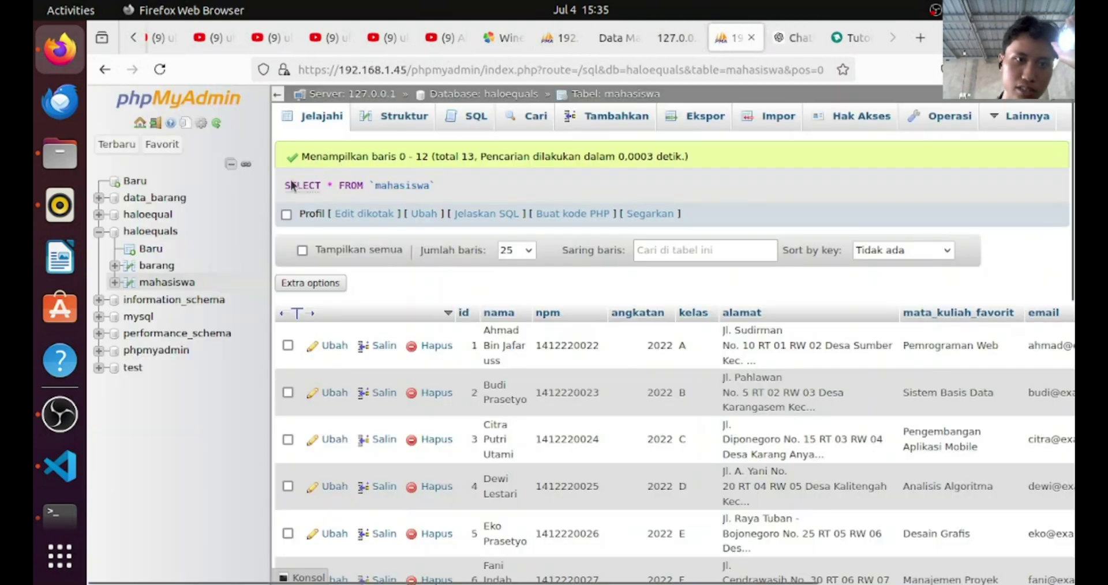
left_click(477, 118)
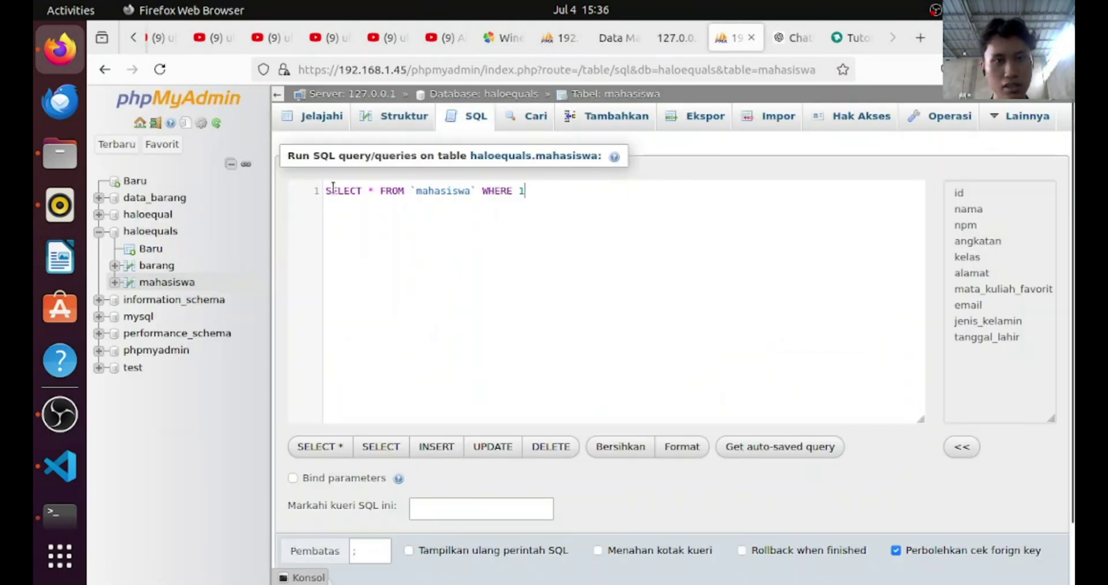
left_click(159, 282)
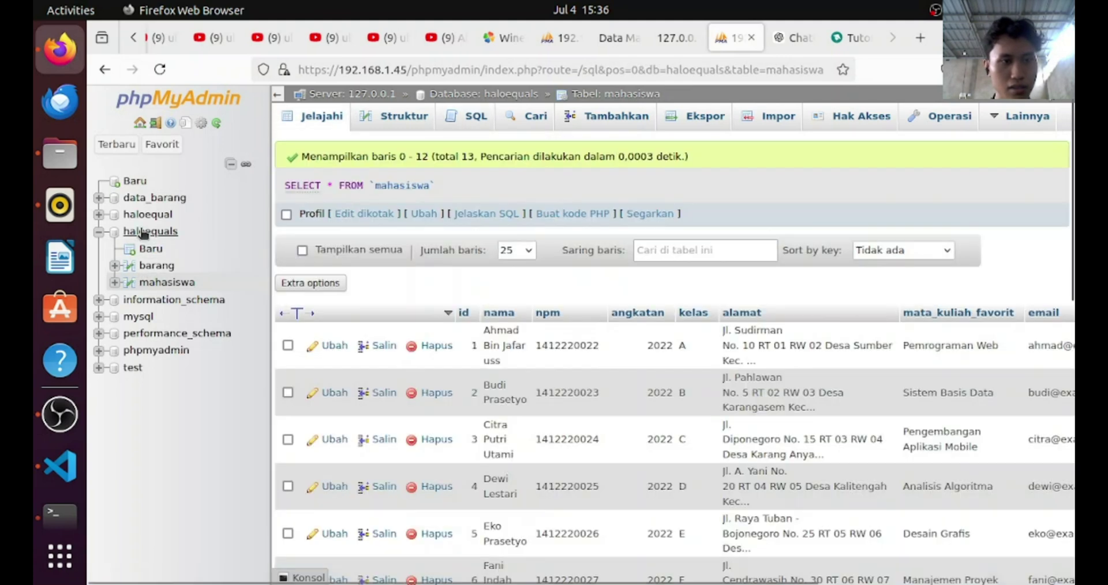
left_click(150, 230)
left_click(771, 118)
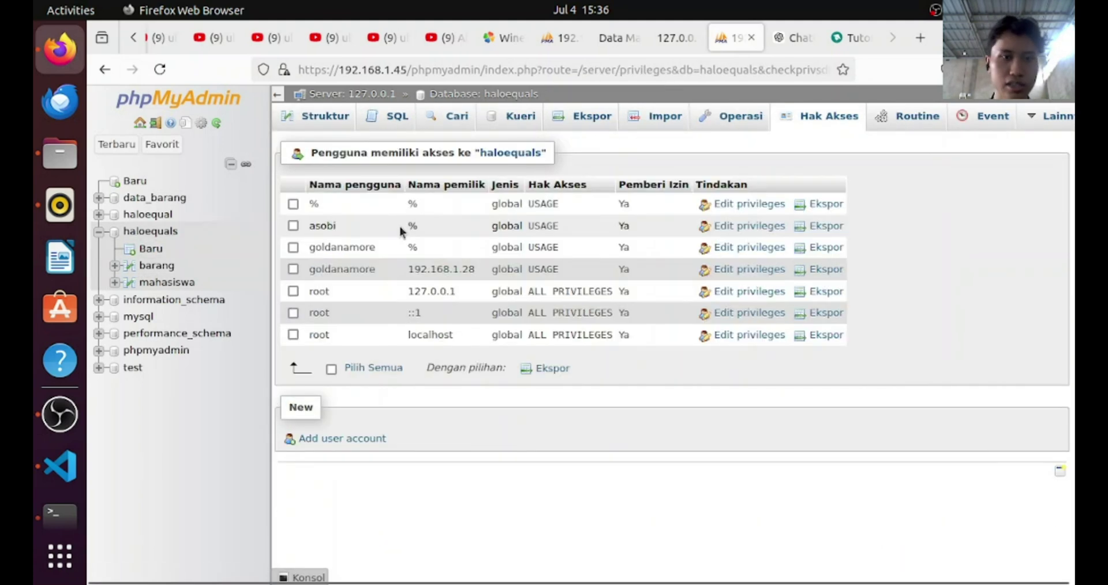
Paste and review the GRANT SELECT and FLUSH PRIVILEGES query in haloequals SQL, then clear it
left_click(394, 118)
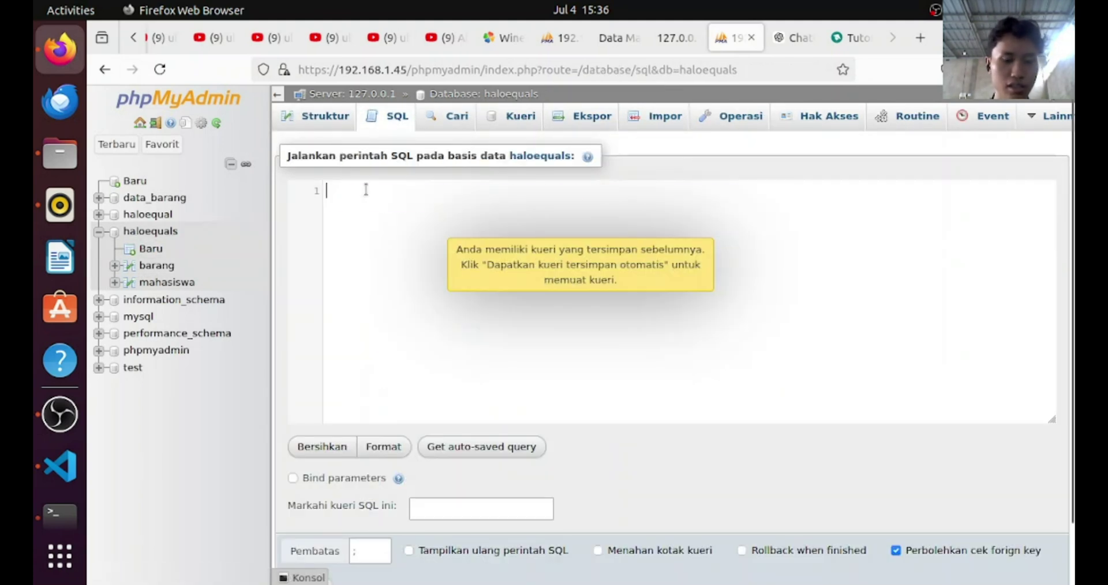
type("GRANT SELECT ON `haloequals`.`barang` TO 'goldanamore'@'192.168.1.28'; FLUSH PRIVILEGES;")
left_click_drag(345, 191, 710, 197)
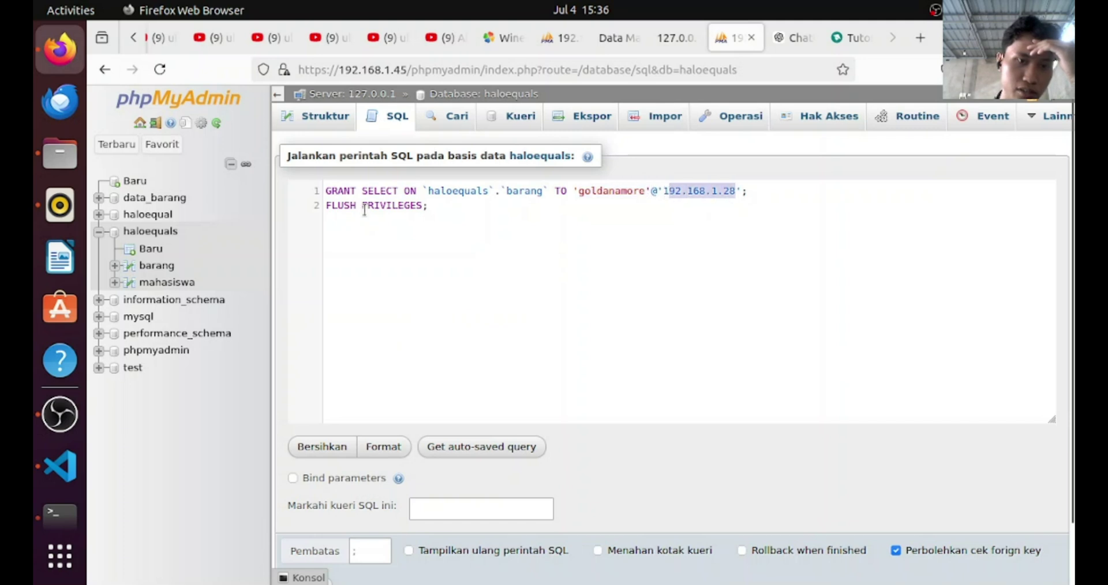
left_click(335, 201)
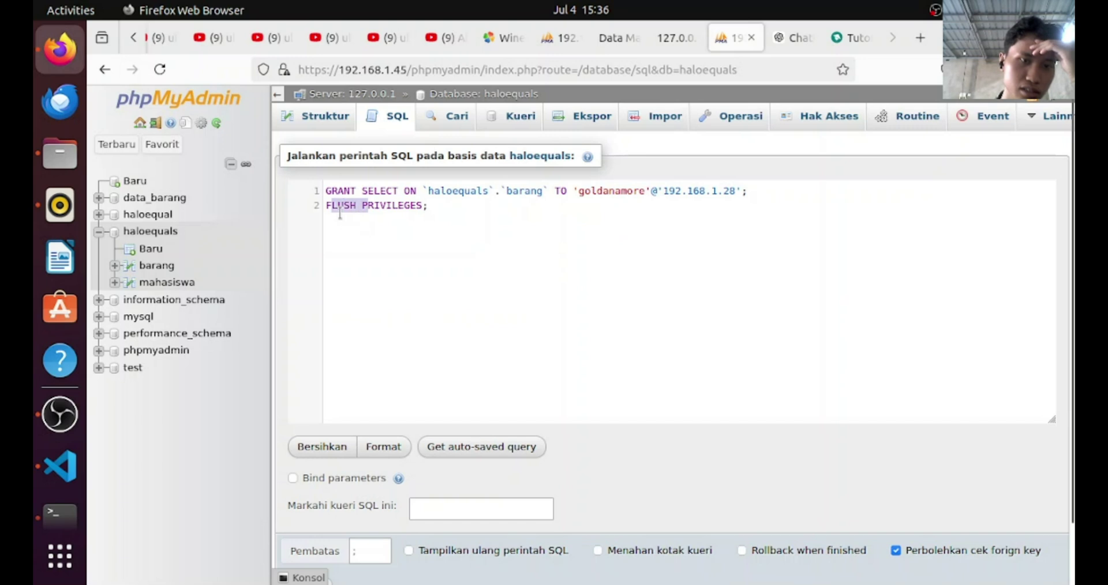
left_click(437, 223)
key("ctrl+a")
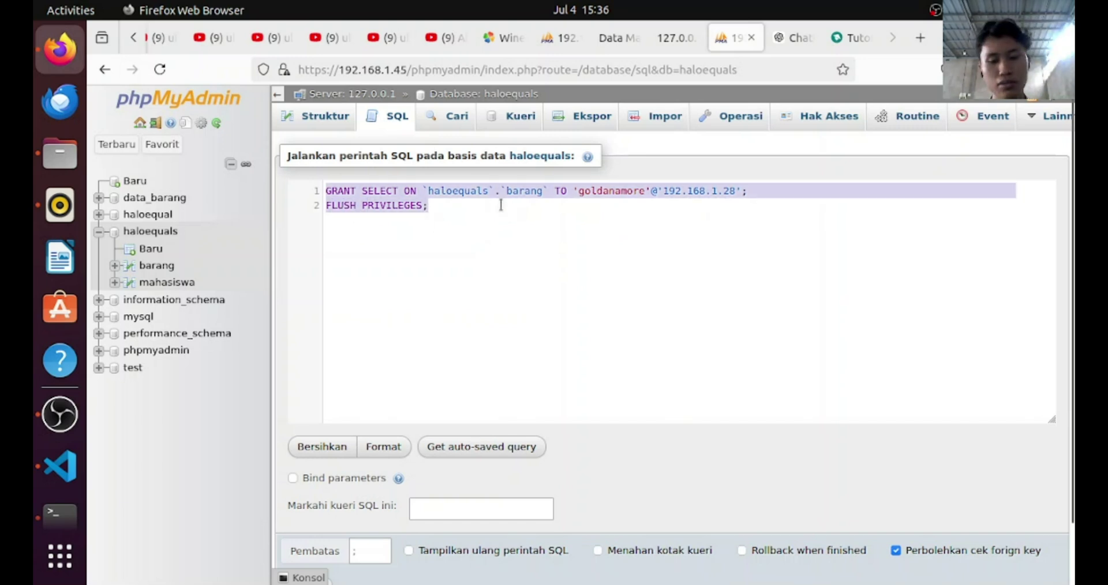
key("BackSpace")
left_click(676, 39)
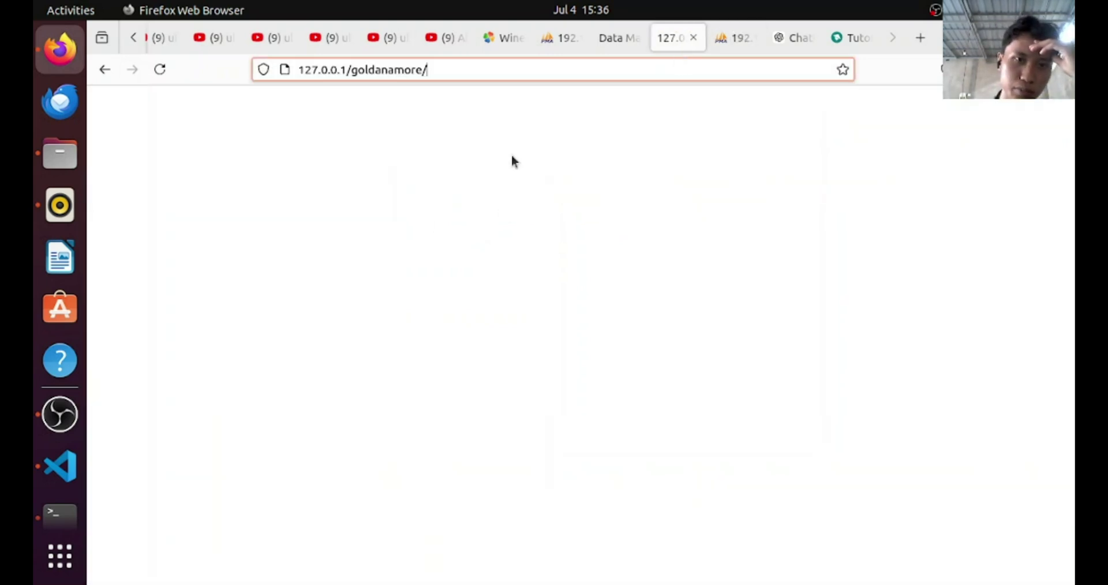
Browse to /var/www/html/haloequals in Files, then return to phpMyAdmin's haloequals SQL page
left_click(61, 154)
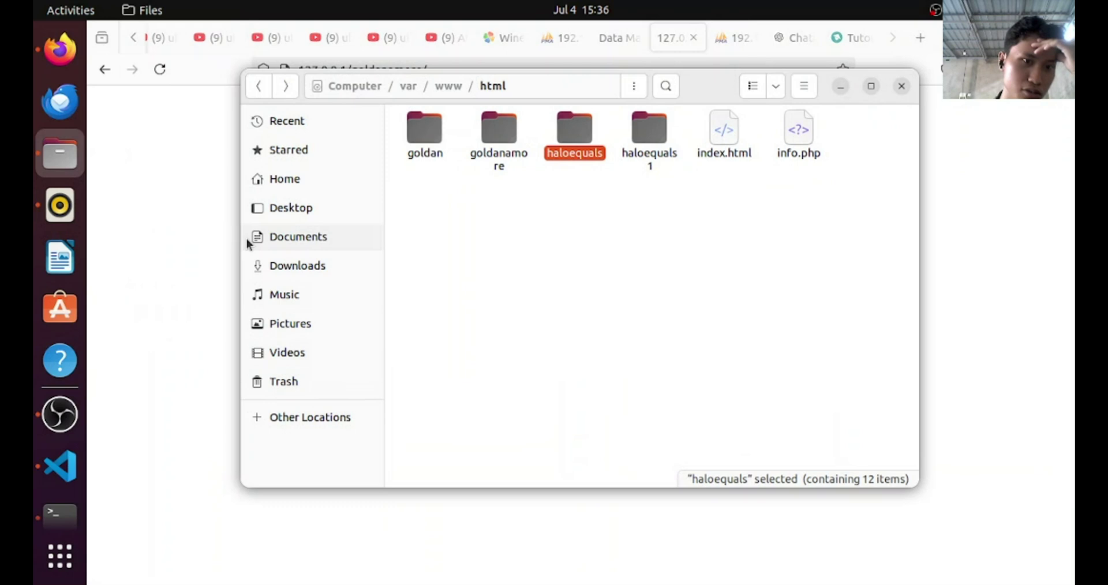
left_click(351, 90)
double_click(501, 300)
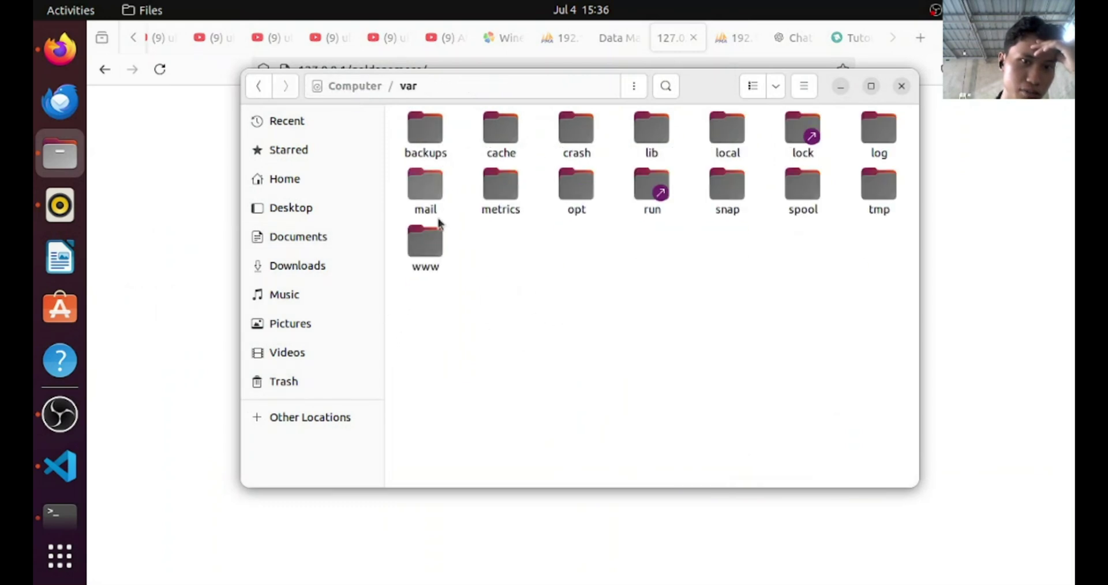
double_click(425, 238)
left_click(453, 136)
double_click(453, 136)
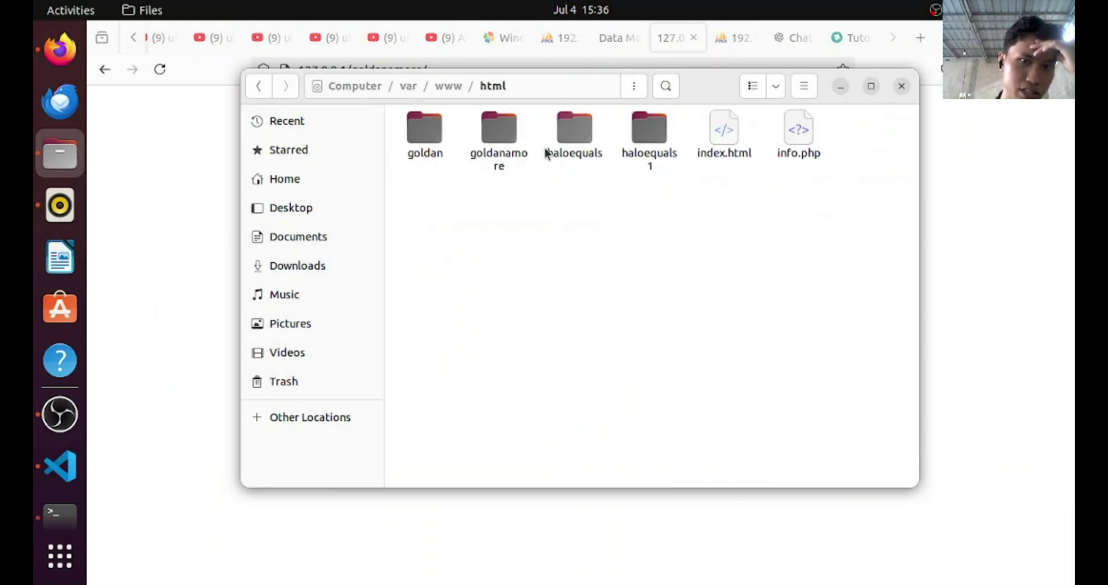
left_click_drag(628, 289, 648, 139)
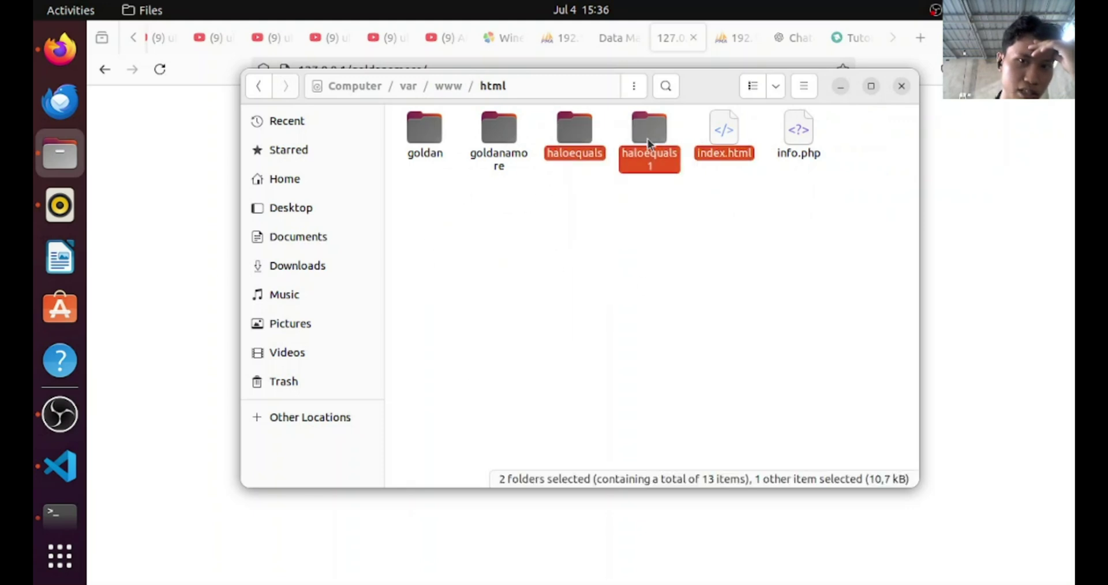
left_click(587, 149)
double_click(587, 149)
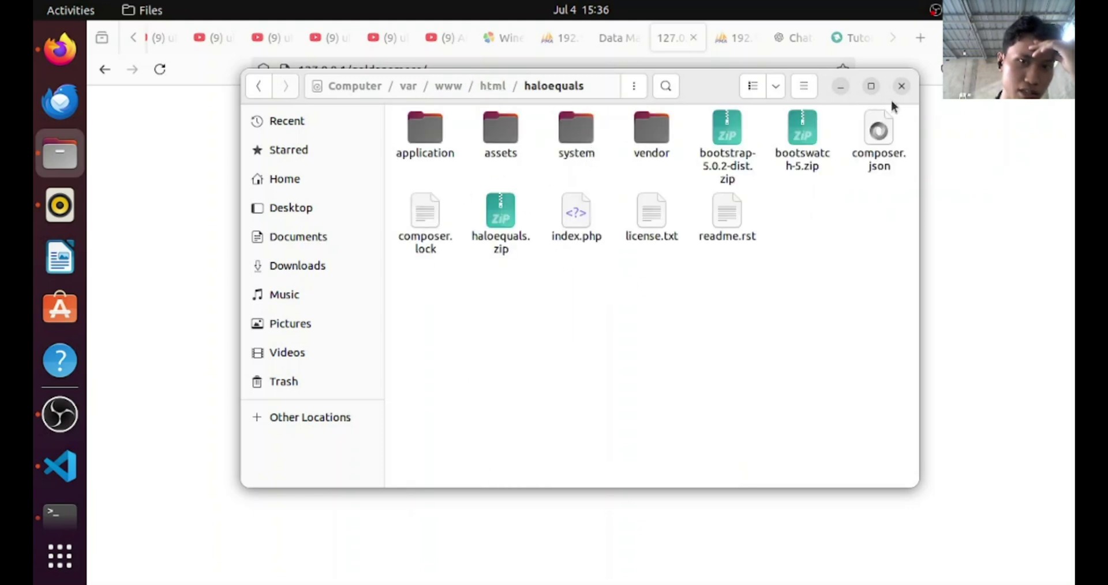
left_click(844, 88)
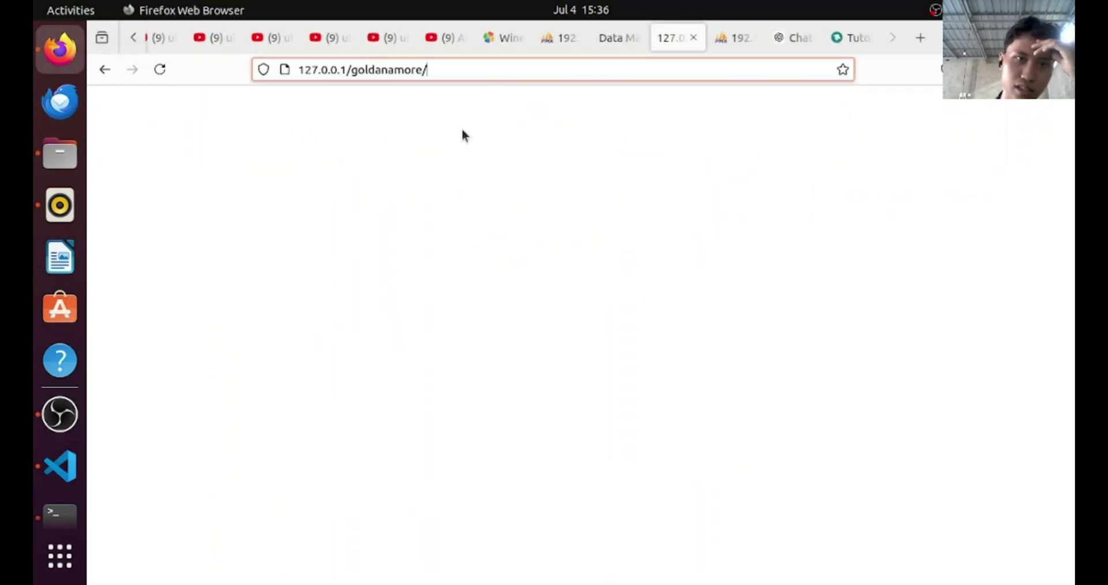
left_click(734, 38)
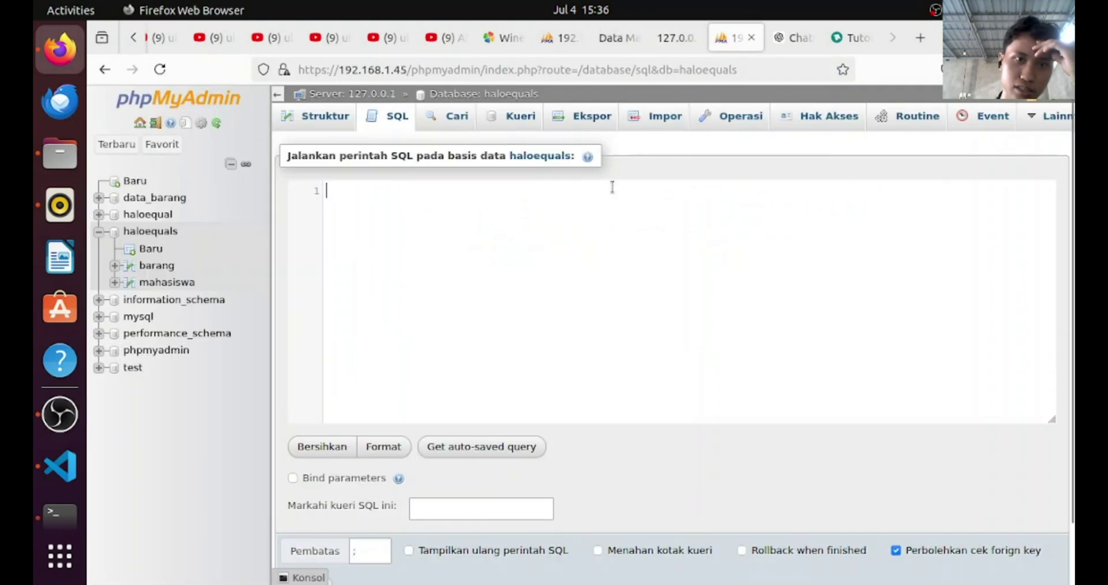
View the Data Mahasiswa rows served from 192.168.1.28/haloequals
left_click(612, 38)
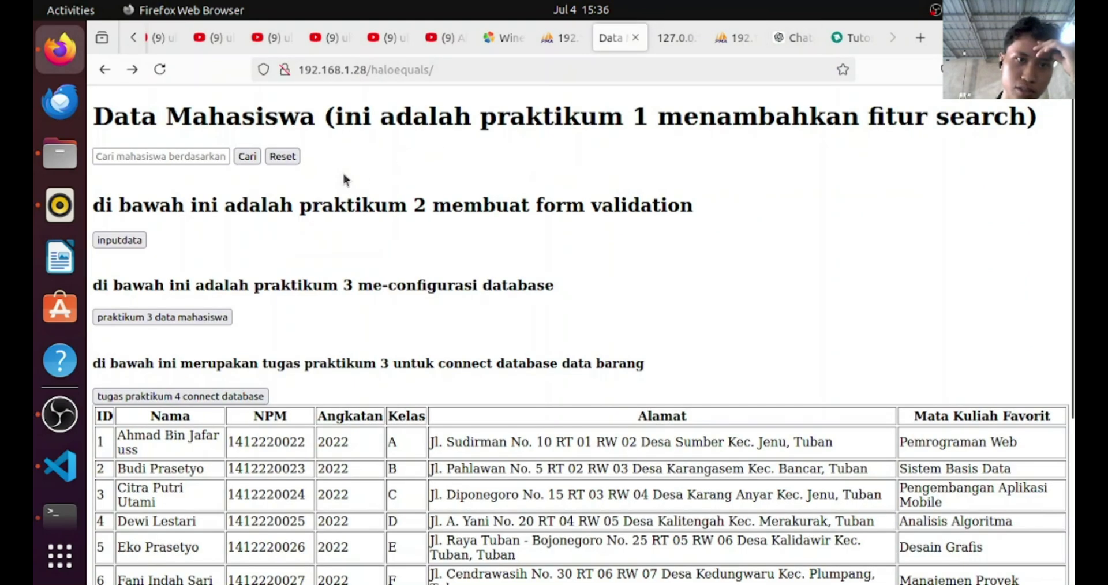
scroll(334, 185, "down", 5)
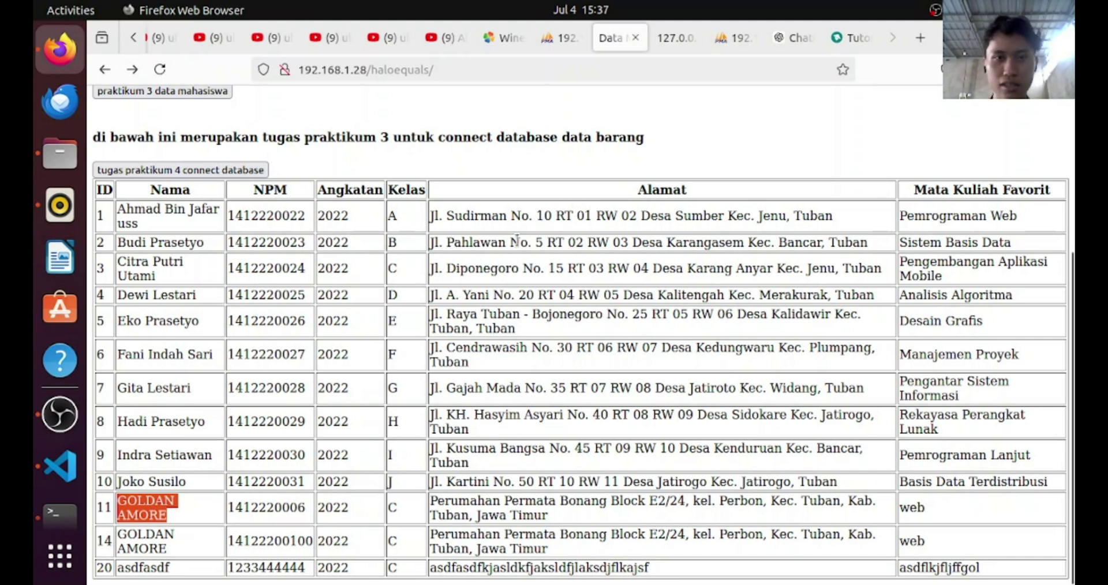
left_click(564, 144)
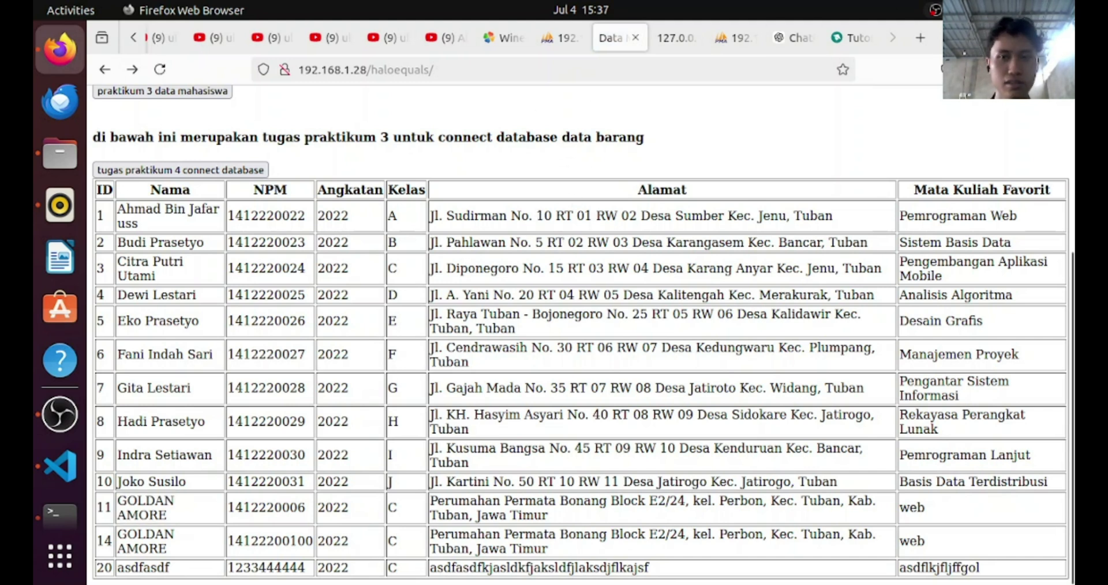
Bring the OBS Studio window forward from the top-bar menus and dock icon
left_click(1063, 9)
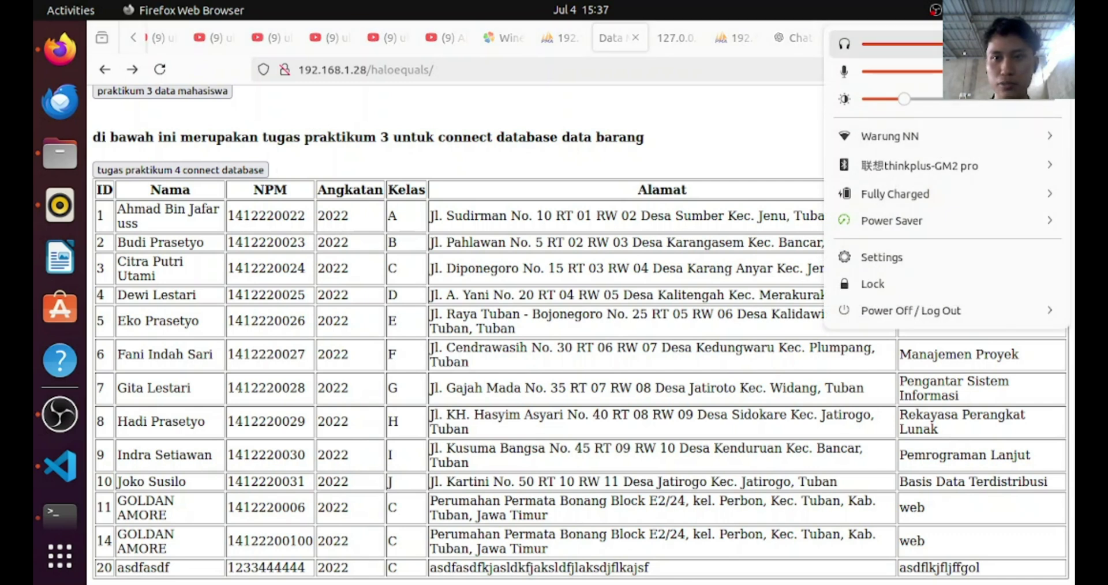
left_click(935, 10)
left_click(60, 414)
left_click(60, 414)
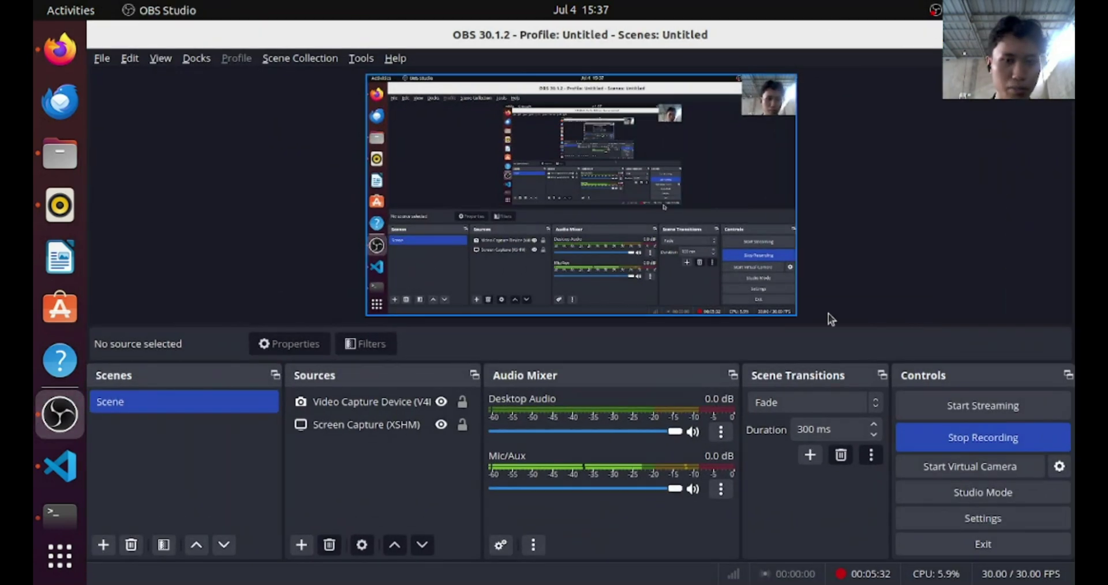
Stop the OBS recording with the Stop Recording button in Controls
left_click(980, 440)
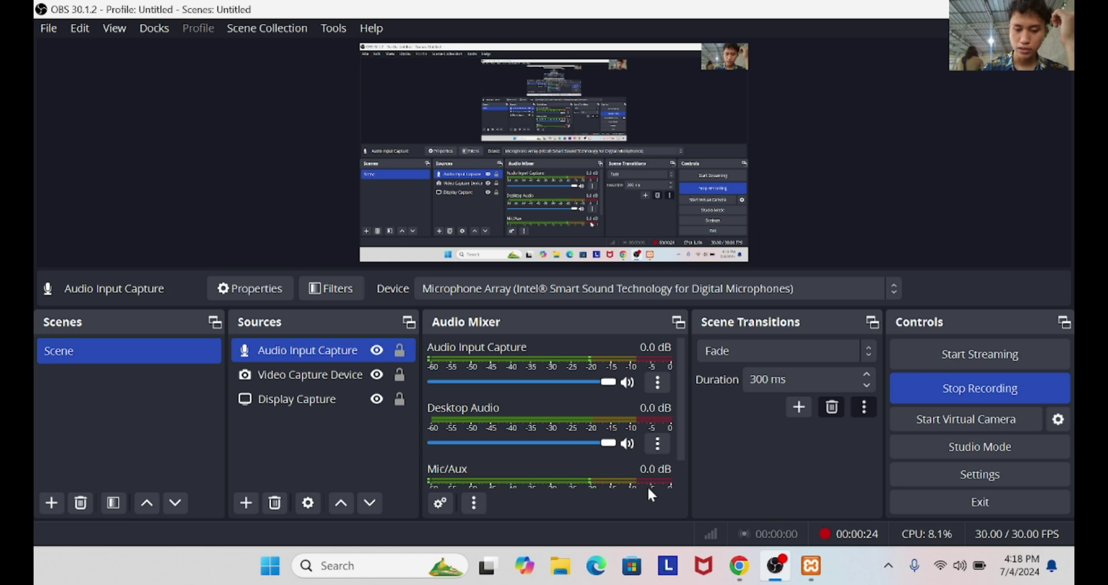
left_click(737, 568)
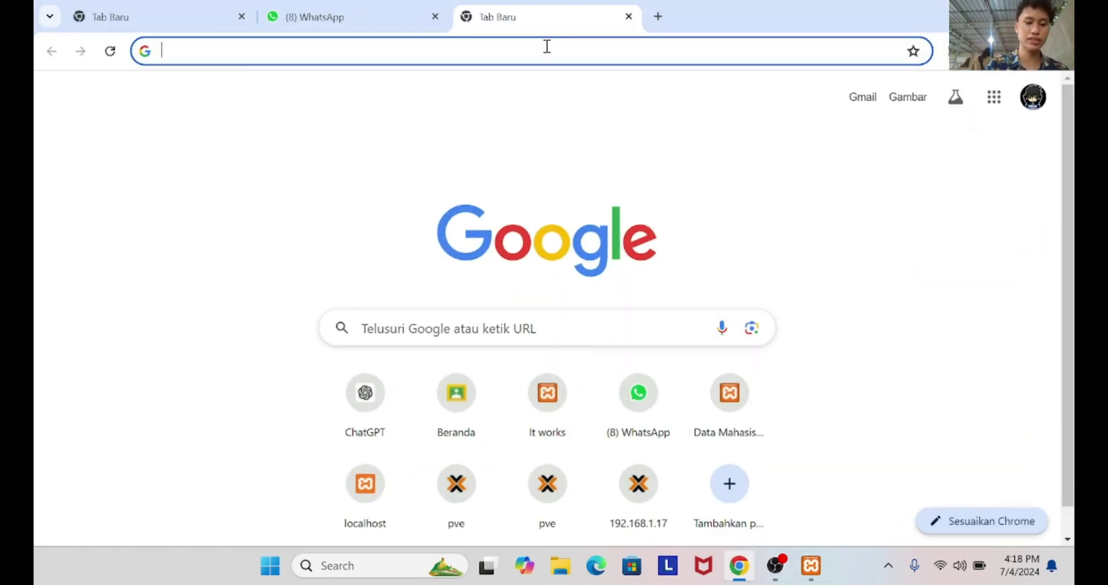
type("http")
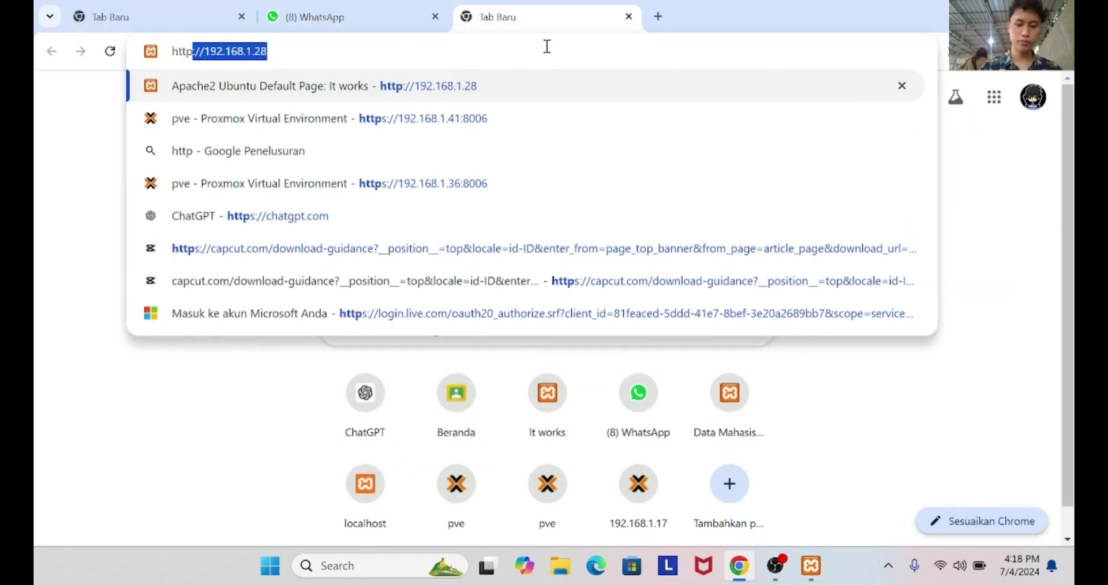
type("://")
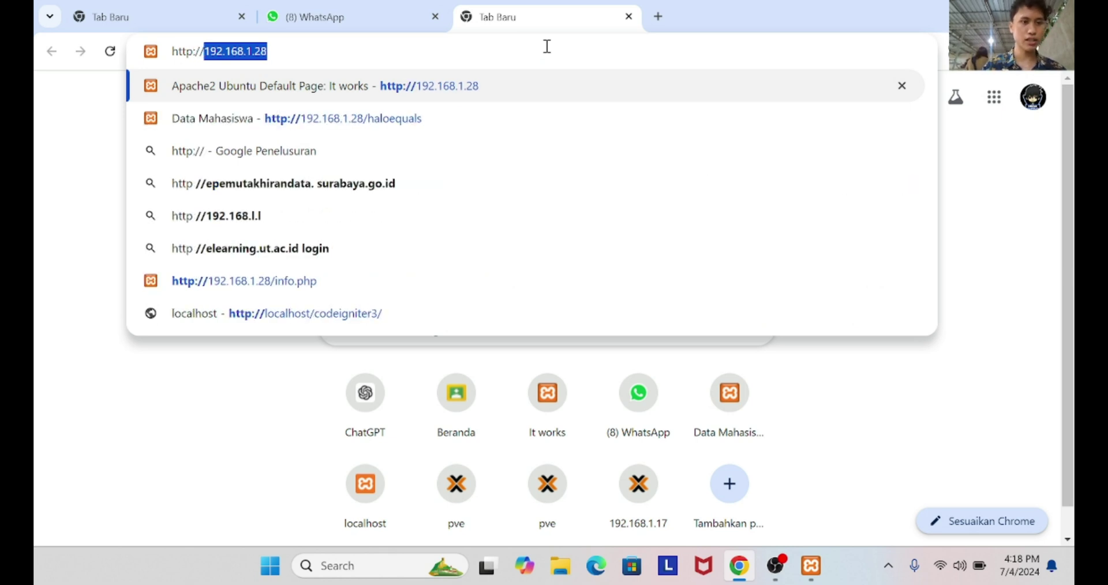
key("Right")
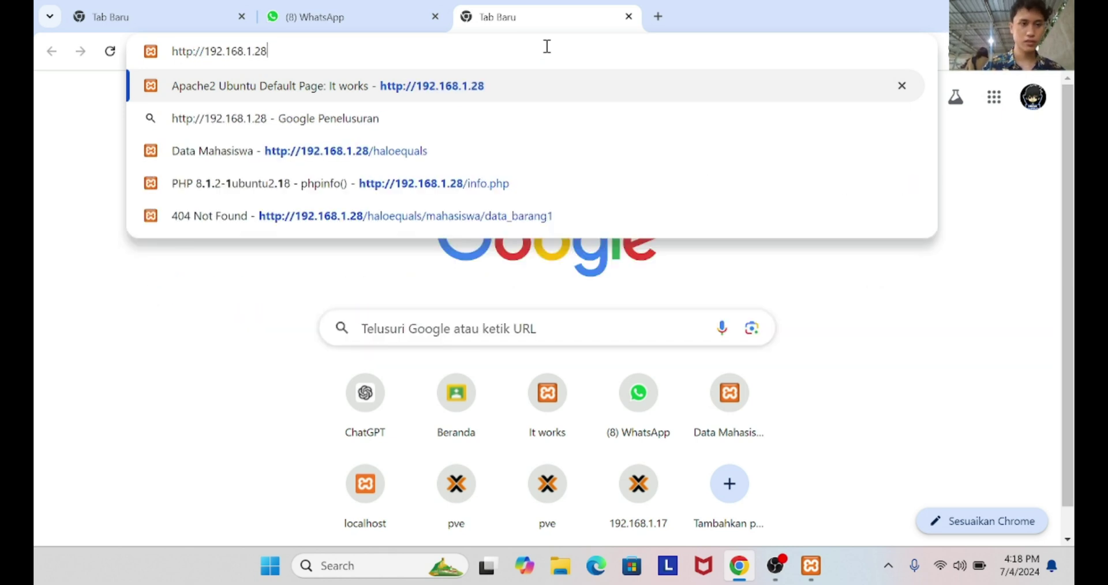
type("/hal")
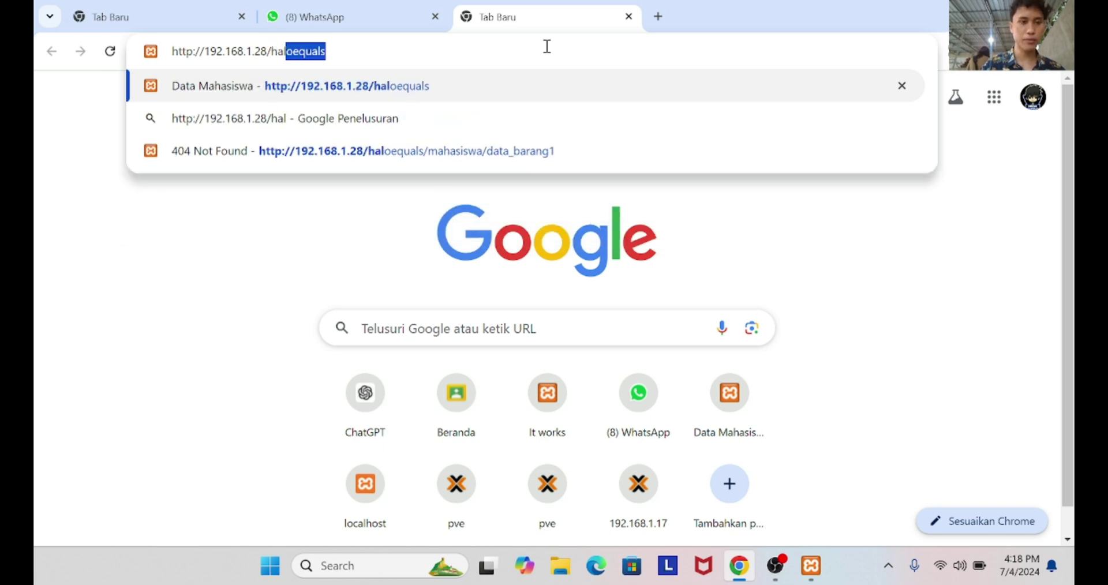
key("Right")
key("Return")
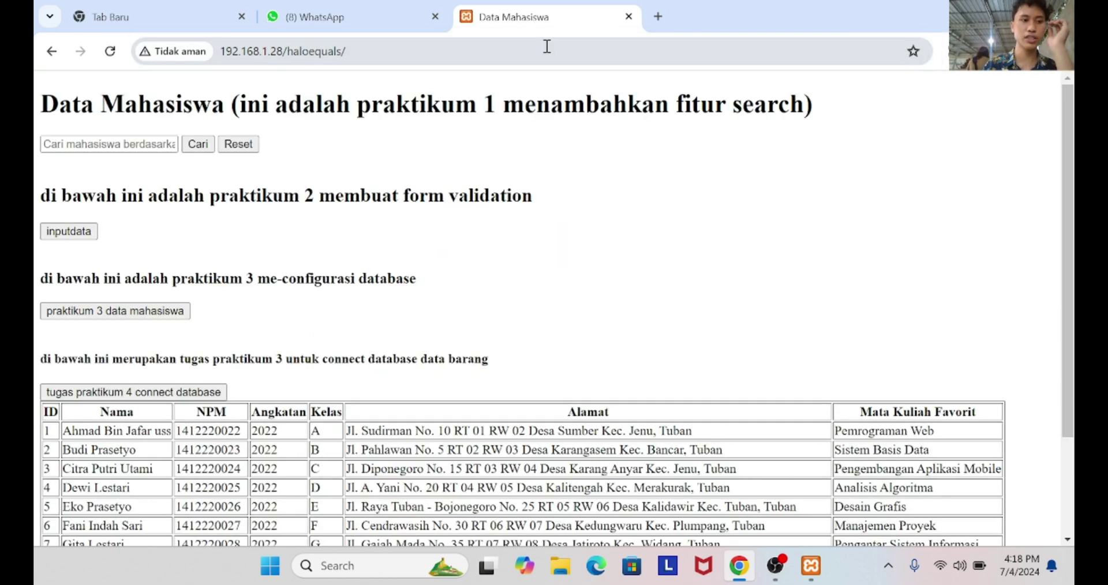
scroll(366, 250, "down", 1)
scroll(402, 416, "down", 1)
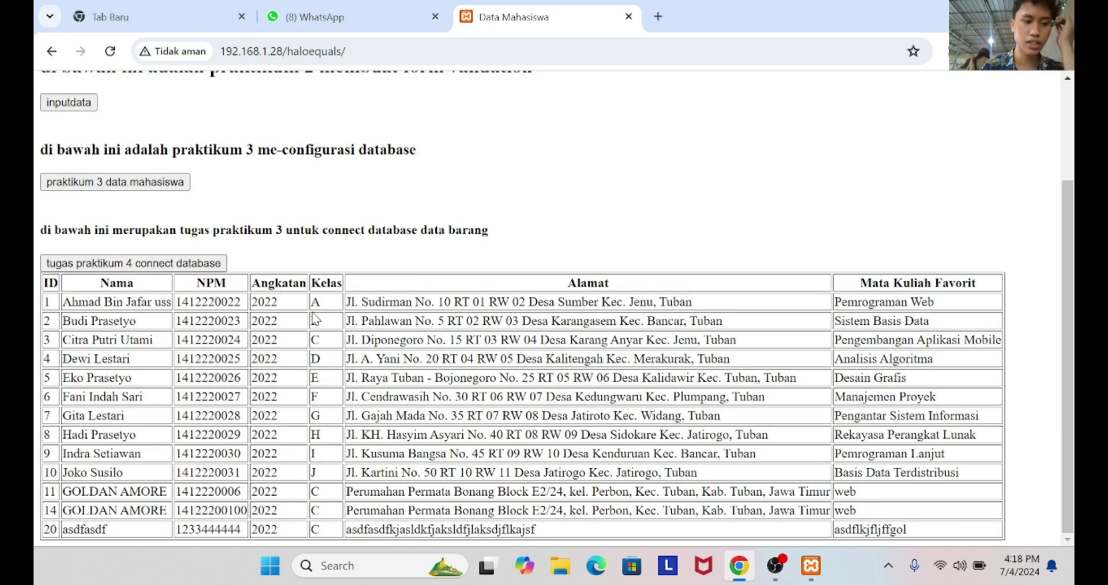
left_click(361, 53)
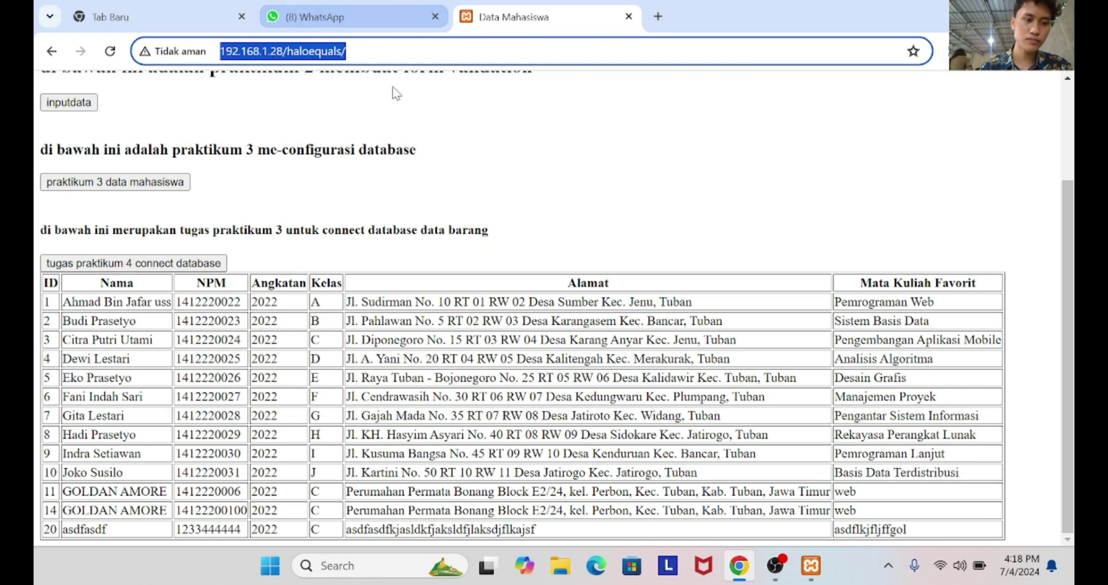
Open the server's phpinfo page at 192.168.1.28/info.php
left_click(375, 56)
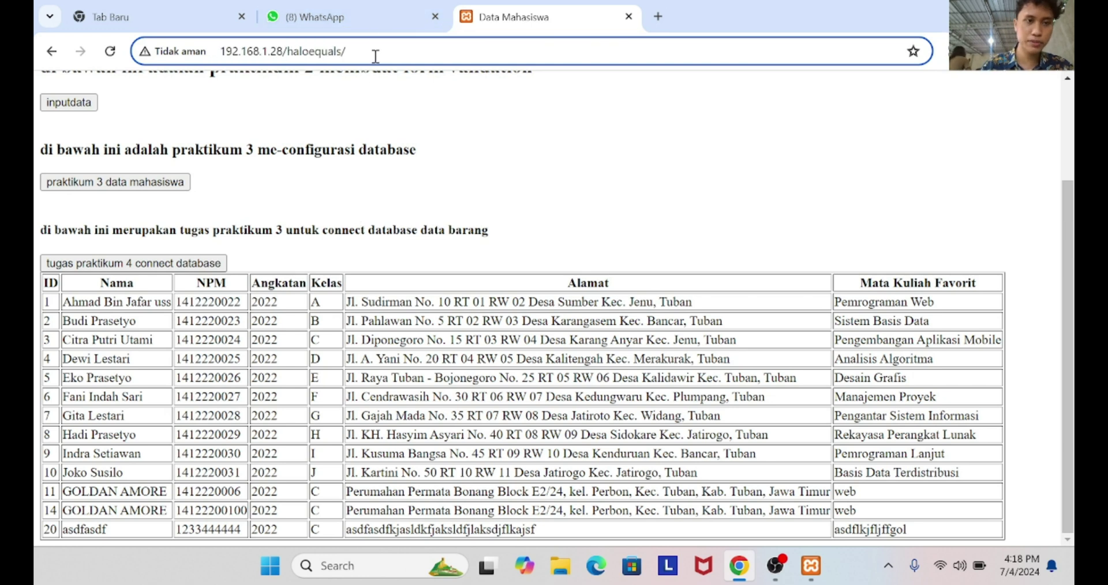
key("BackSpace")
key("BackSpace")
key("BackSpace")
key("BackSpace")
key("BackSpace")
key("BackSpace")
key("BackSpace")
key("BackSpace")
key("BackSpace")
key("BackSpace")
key("BackSpace")
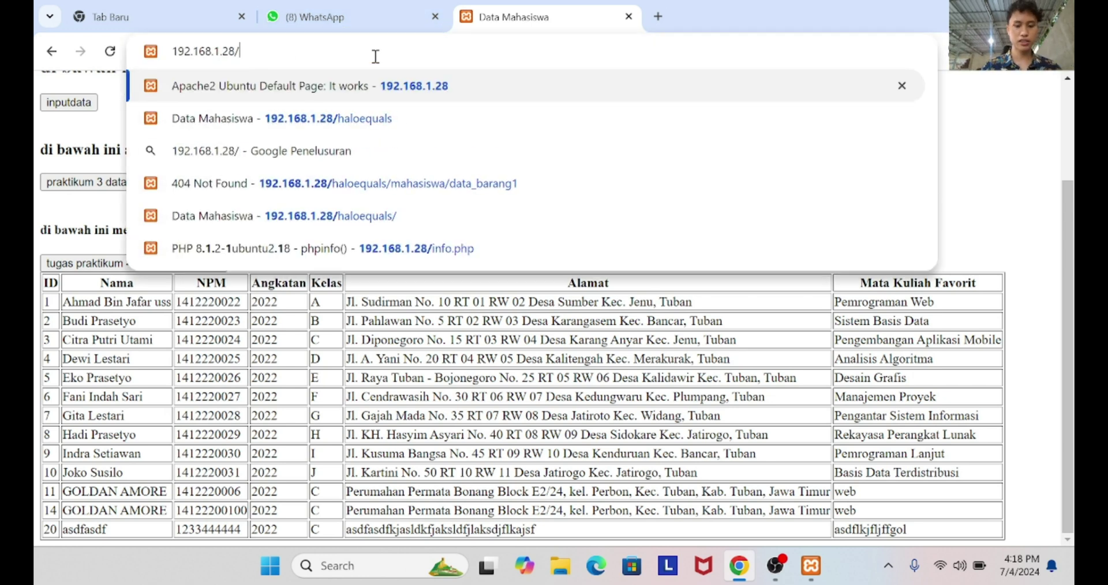
type("info.php")
key("Return")
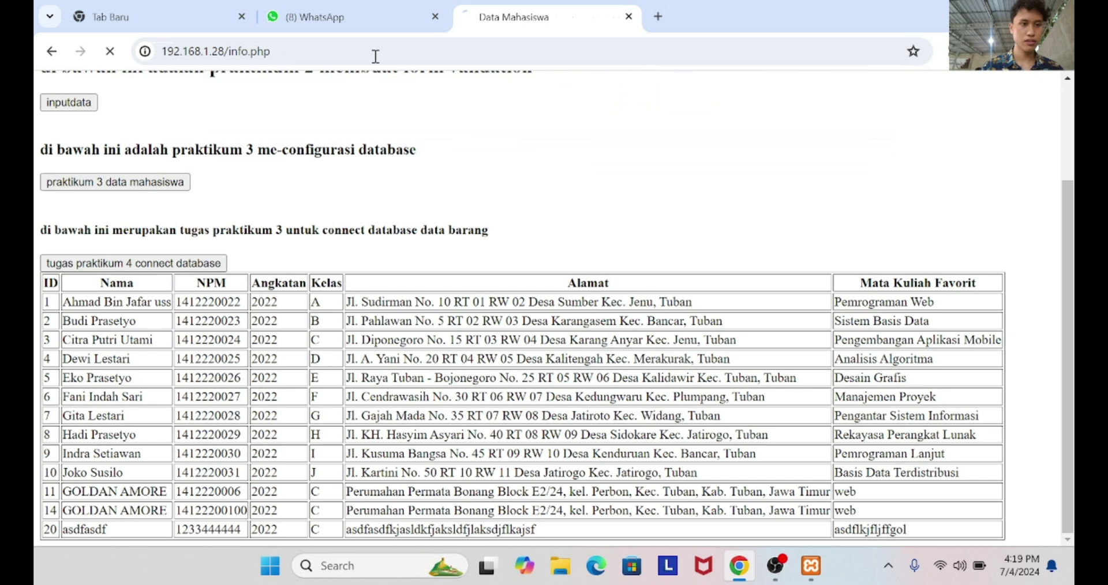
Open the server root 192.168.1.28 to check the Apache default page
left_click(375, 56)
key("BackSpace")
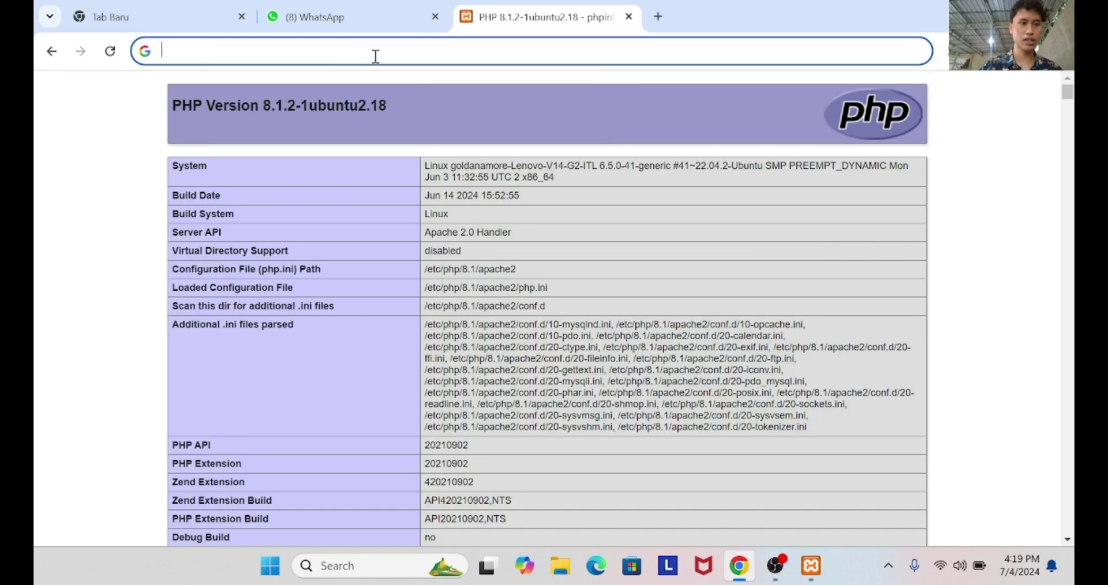
type("ht")
key("Right")
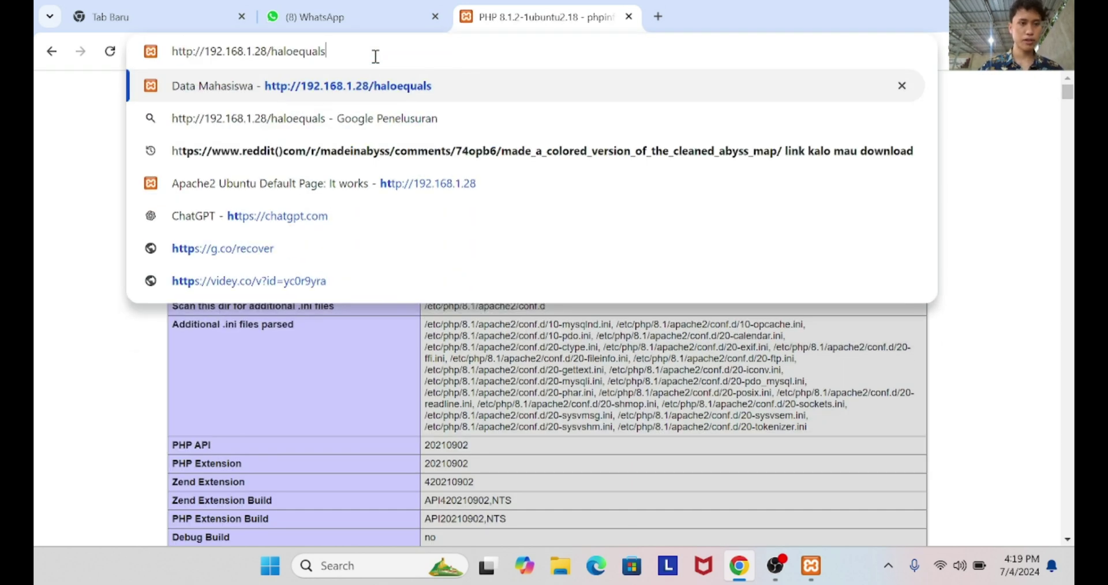
key("BackSpace")
key("BackSpace")
key("BackSpace")
key("BackSpace")
key("BackSpace")
key("BackSpace")
key("BackSpace")
key("BackSpace")
key("BackSpace")
key("BackSpace")
key("BackSpace")
key("Return")
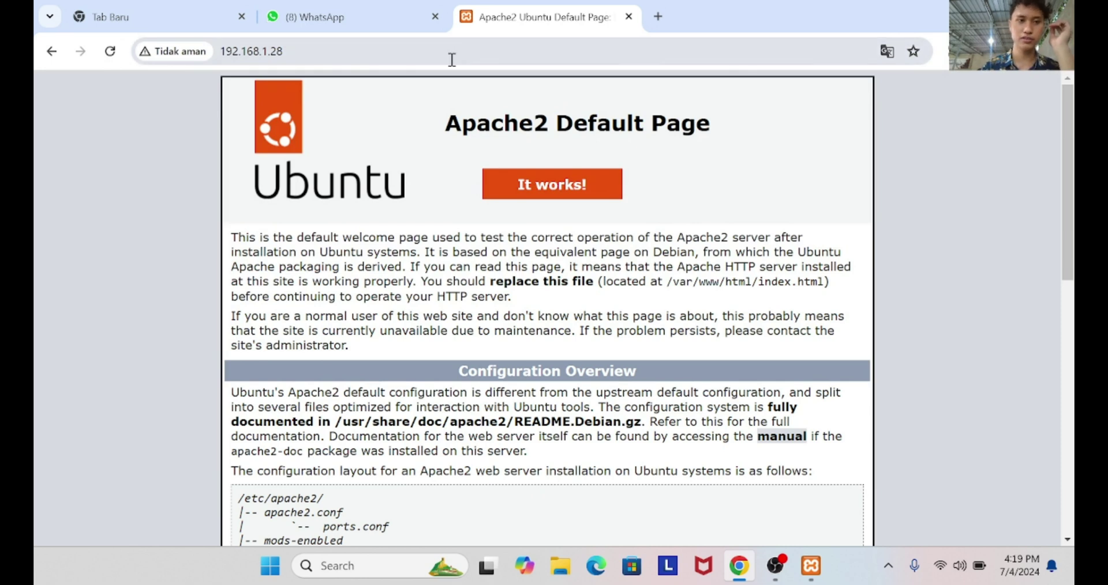
Reload 192.168.1.28/haloequals/ to view the Data Mahasiswa table, then return to OBS Studio
left_click(453, 57)
type("/")
key("BackSpace")
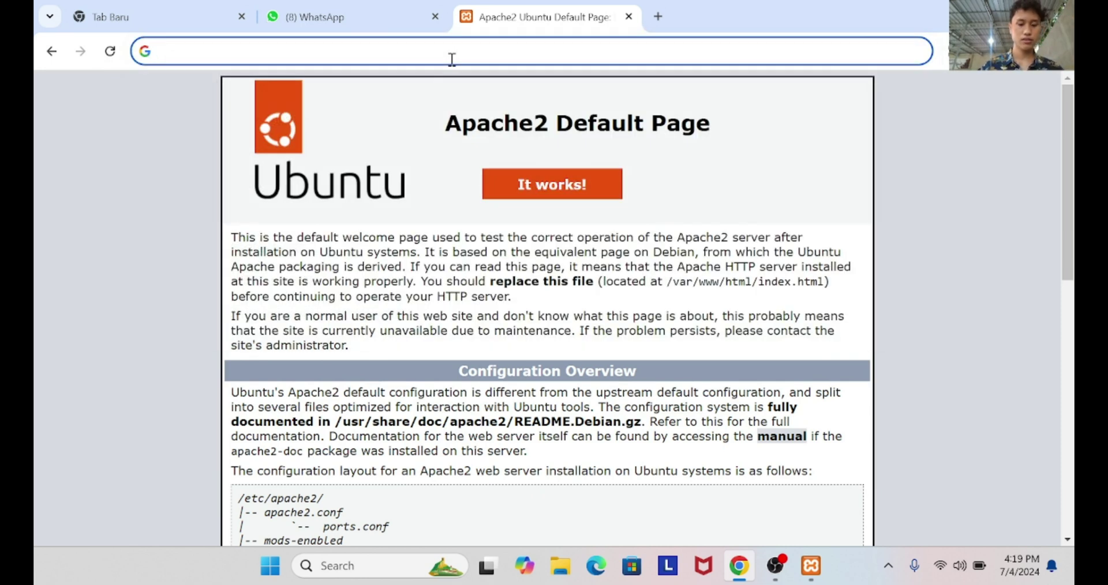
type("192.168.1.28/haloequals/")
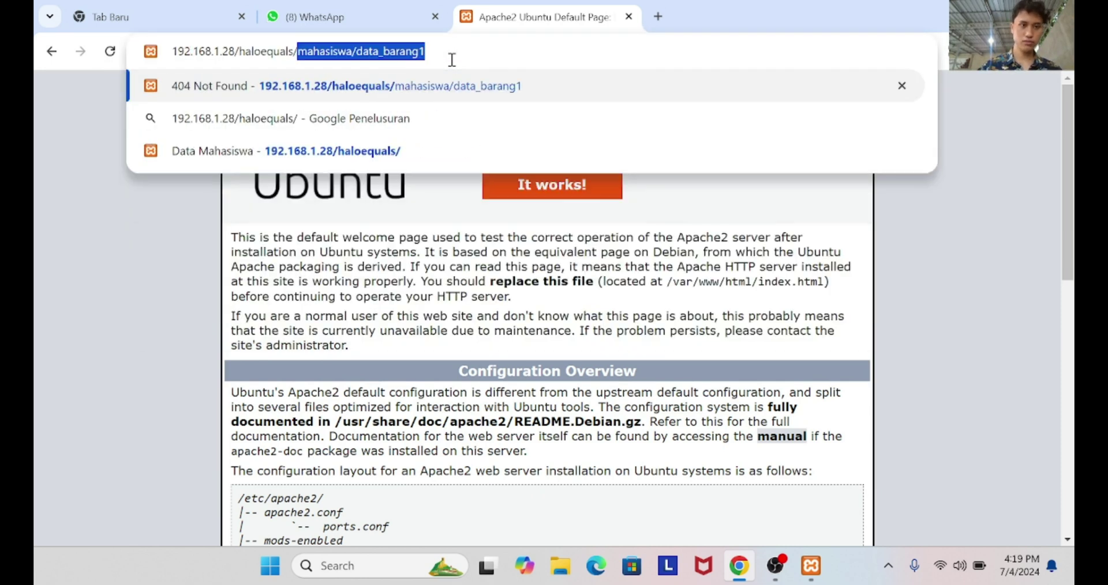
key("Delete")
key("Return")
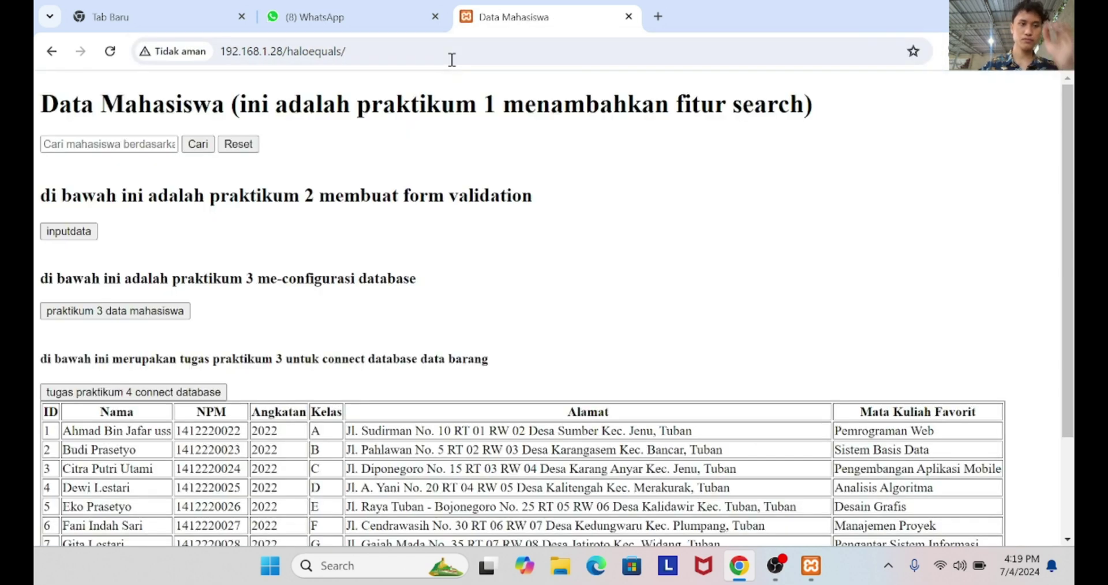
scroll(439, 321, "down", 2)
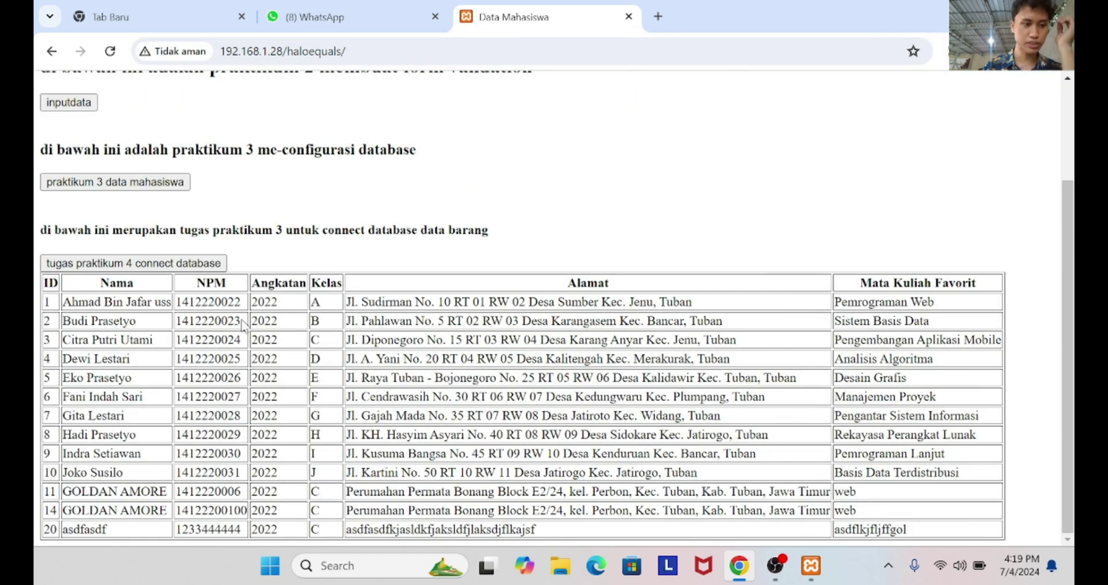
scroll(198, 201, "up", 2)
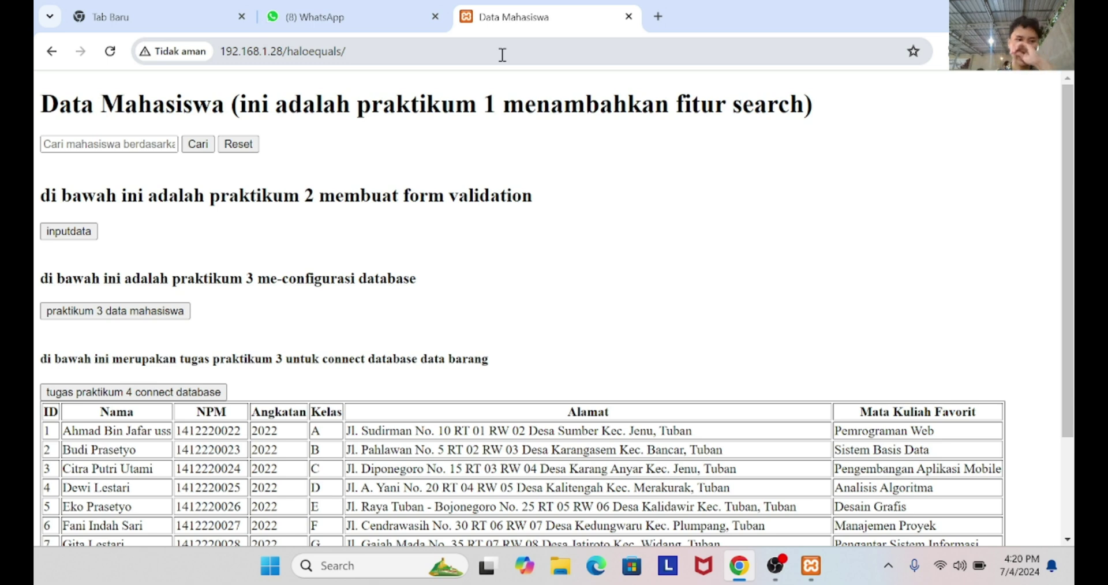
key("alt+Tab")
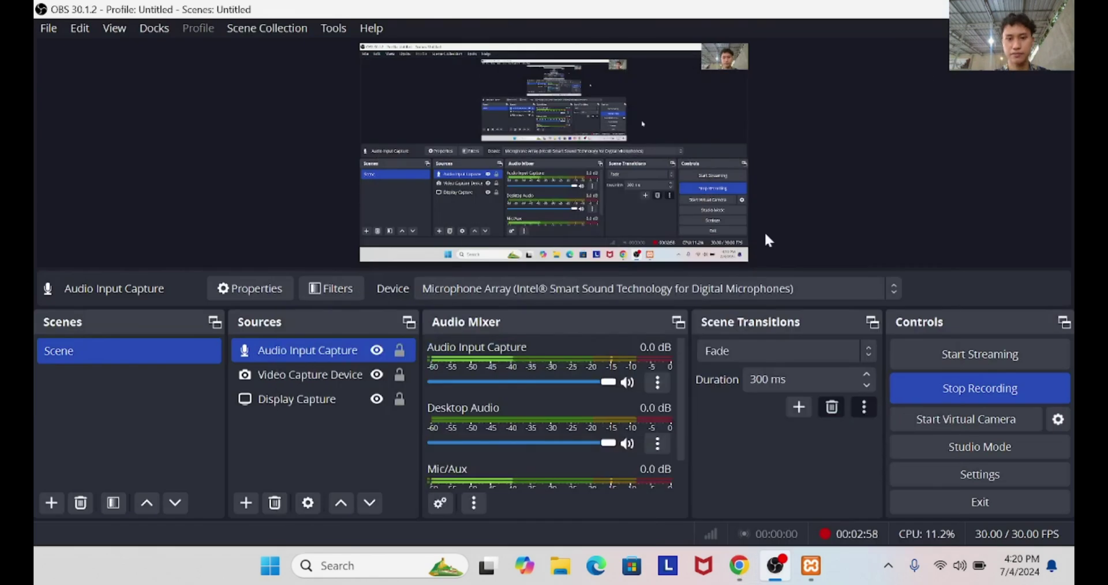